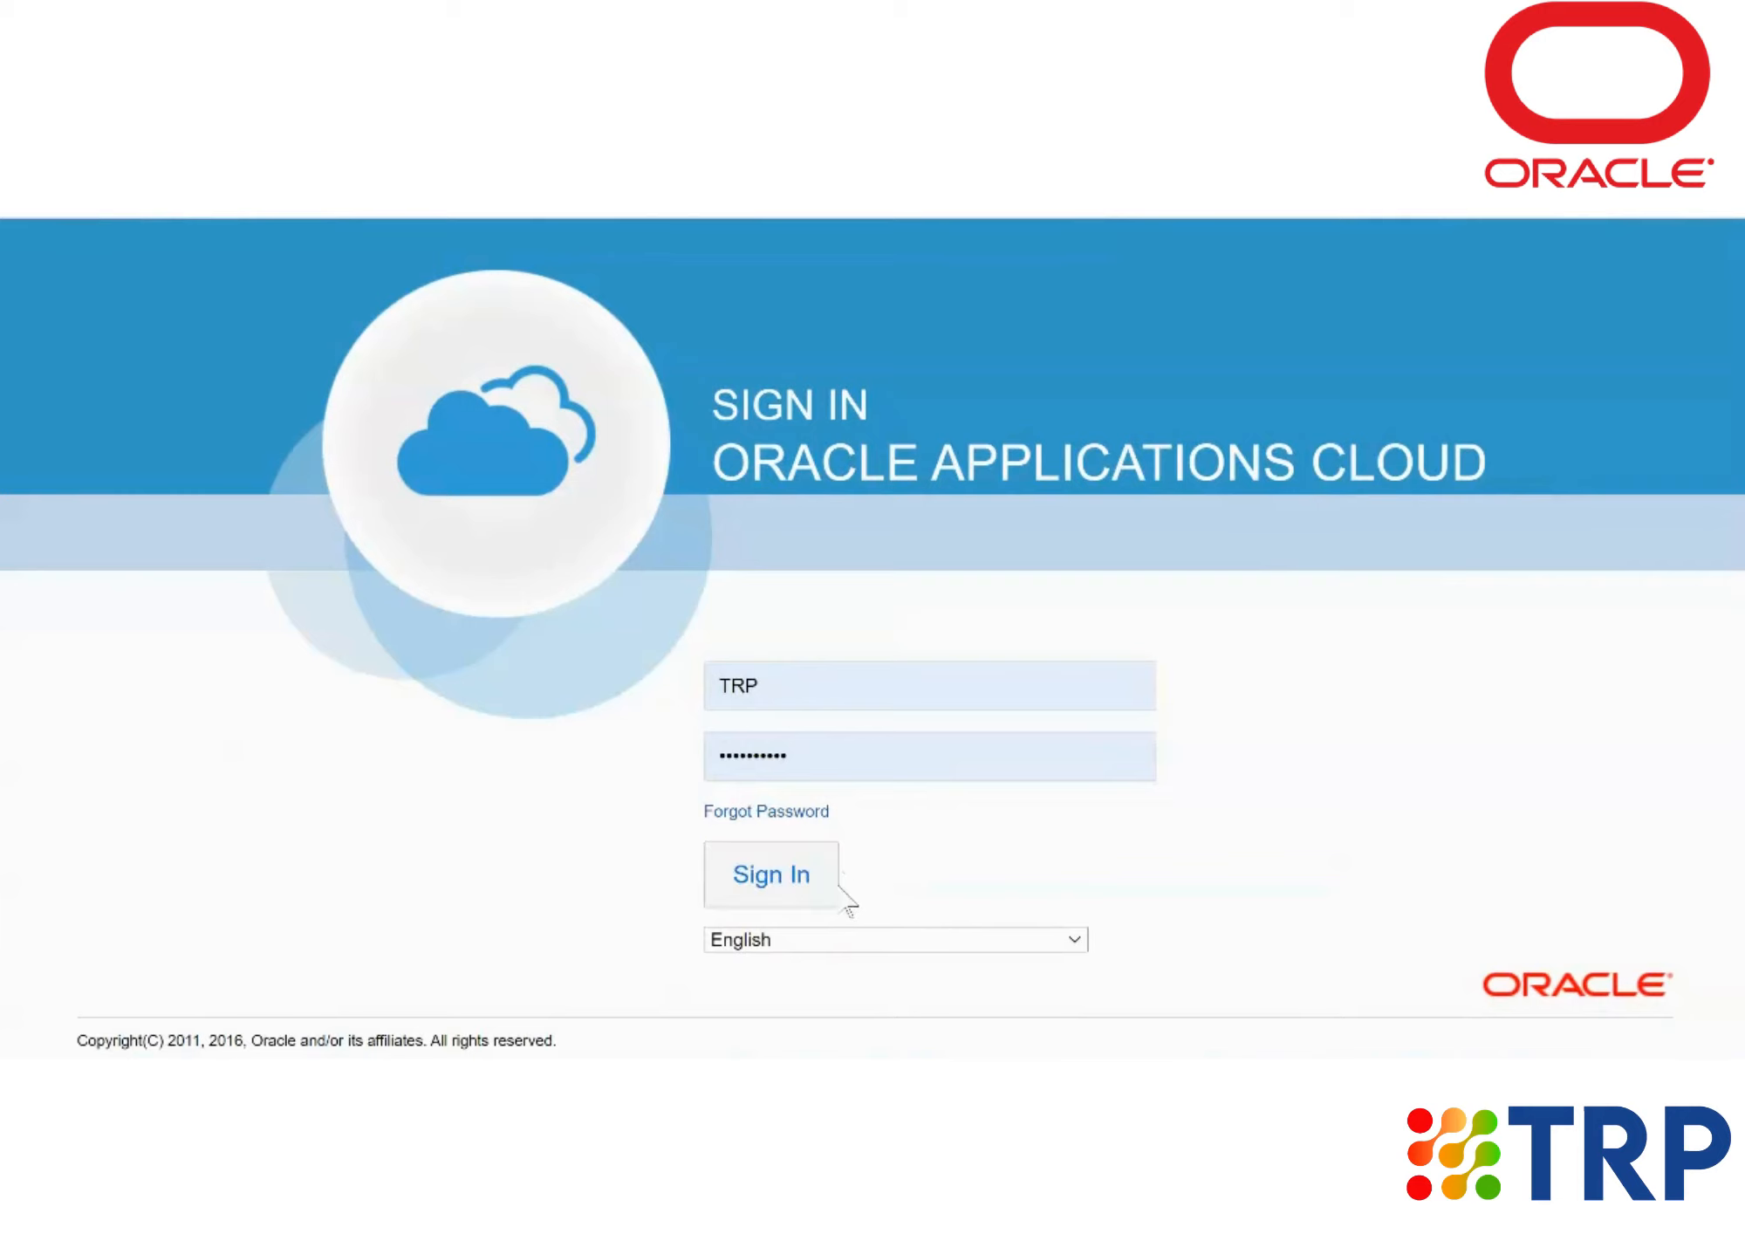
Step: Sign in with the prefilled credentials and open the Assessments work area under Risk Management
left_click(728, 851)
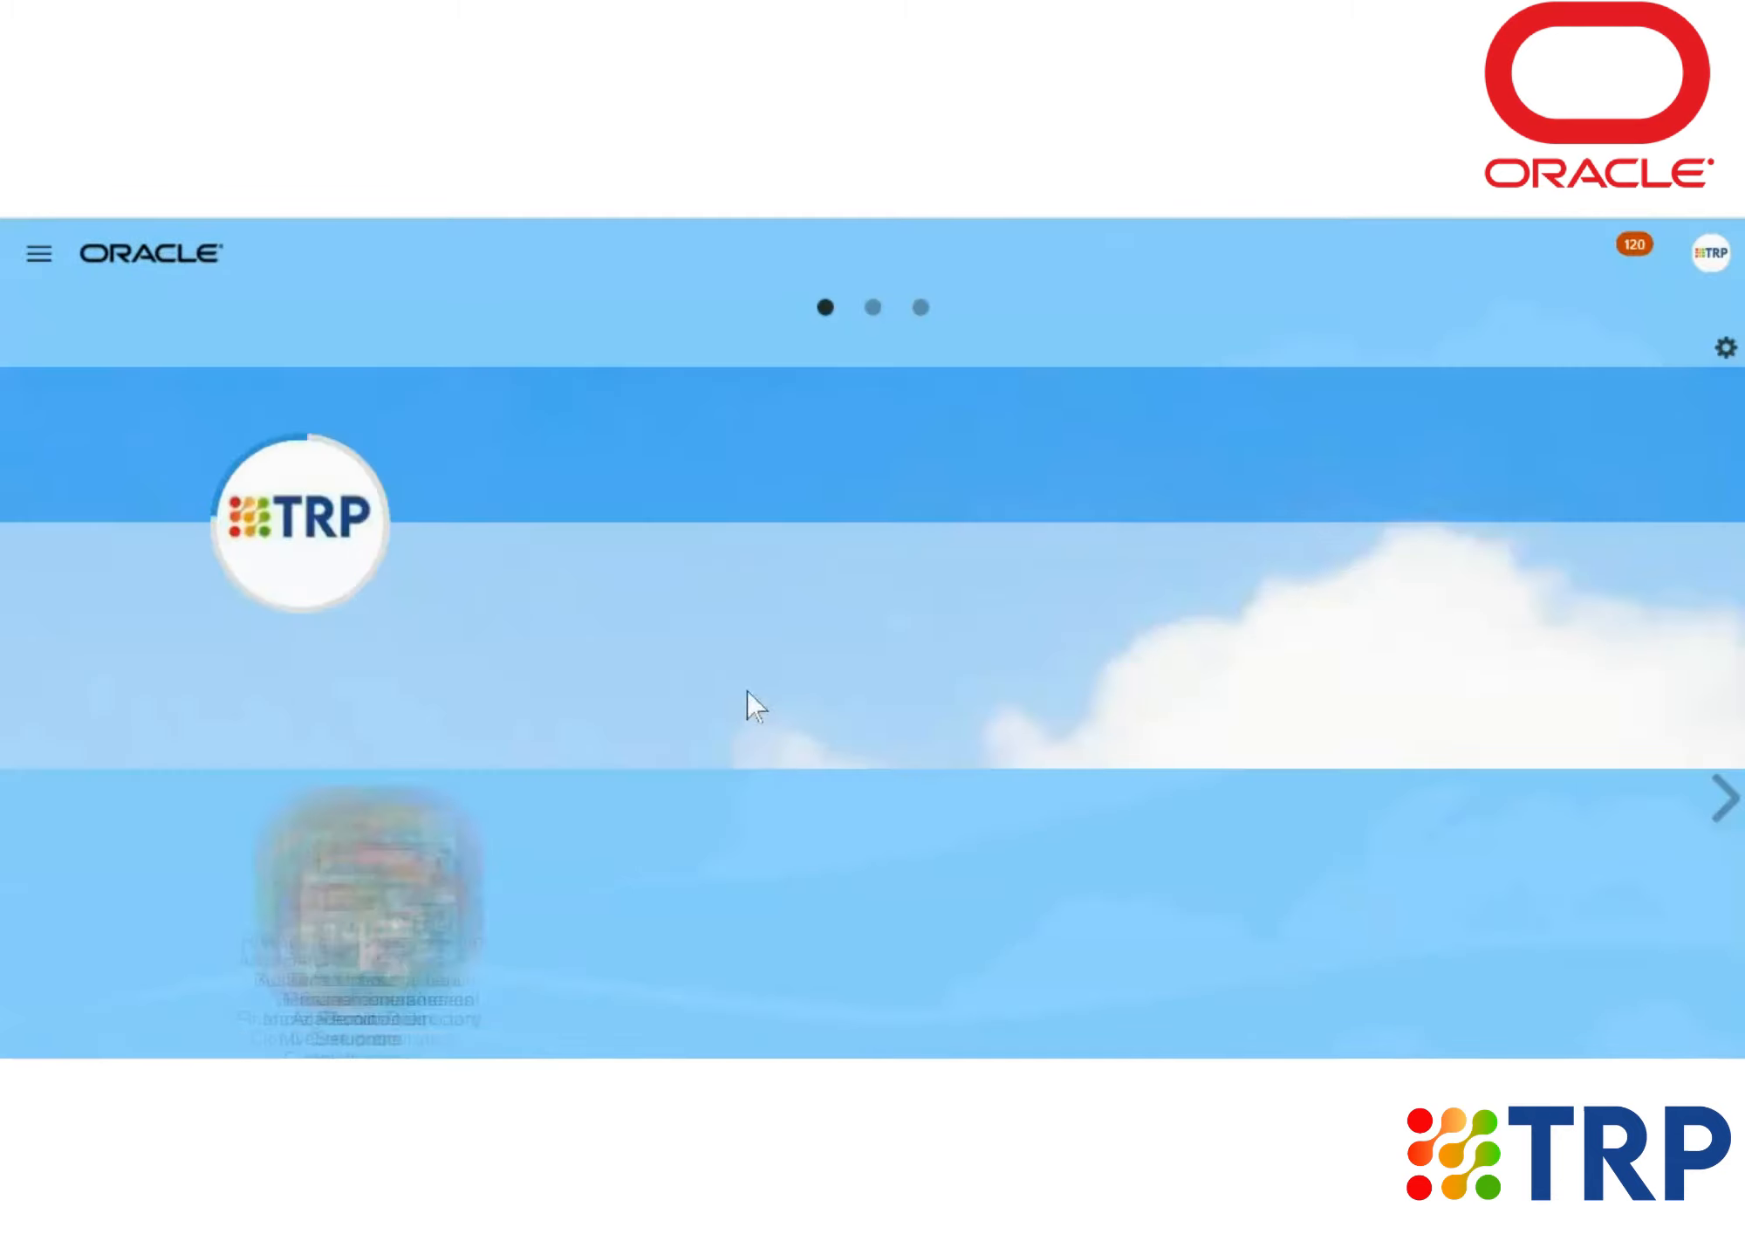
scroll(737, 690, "down", 1)
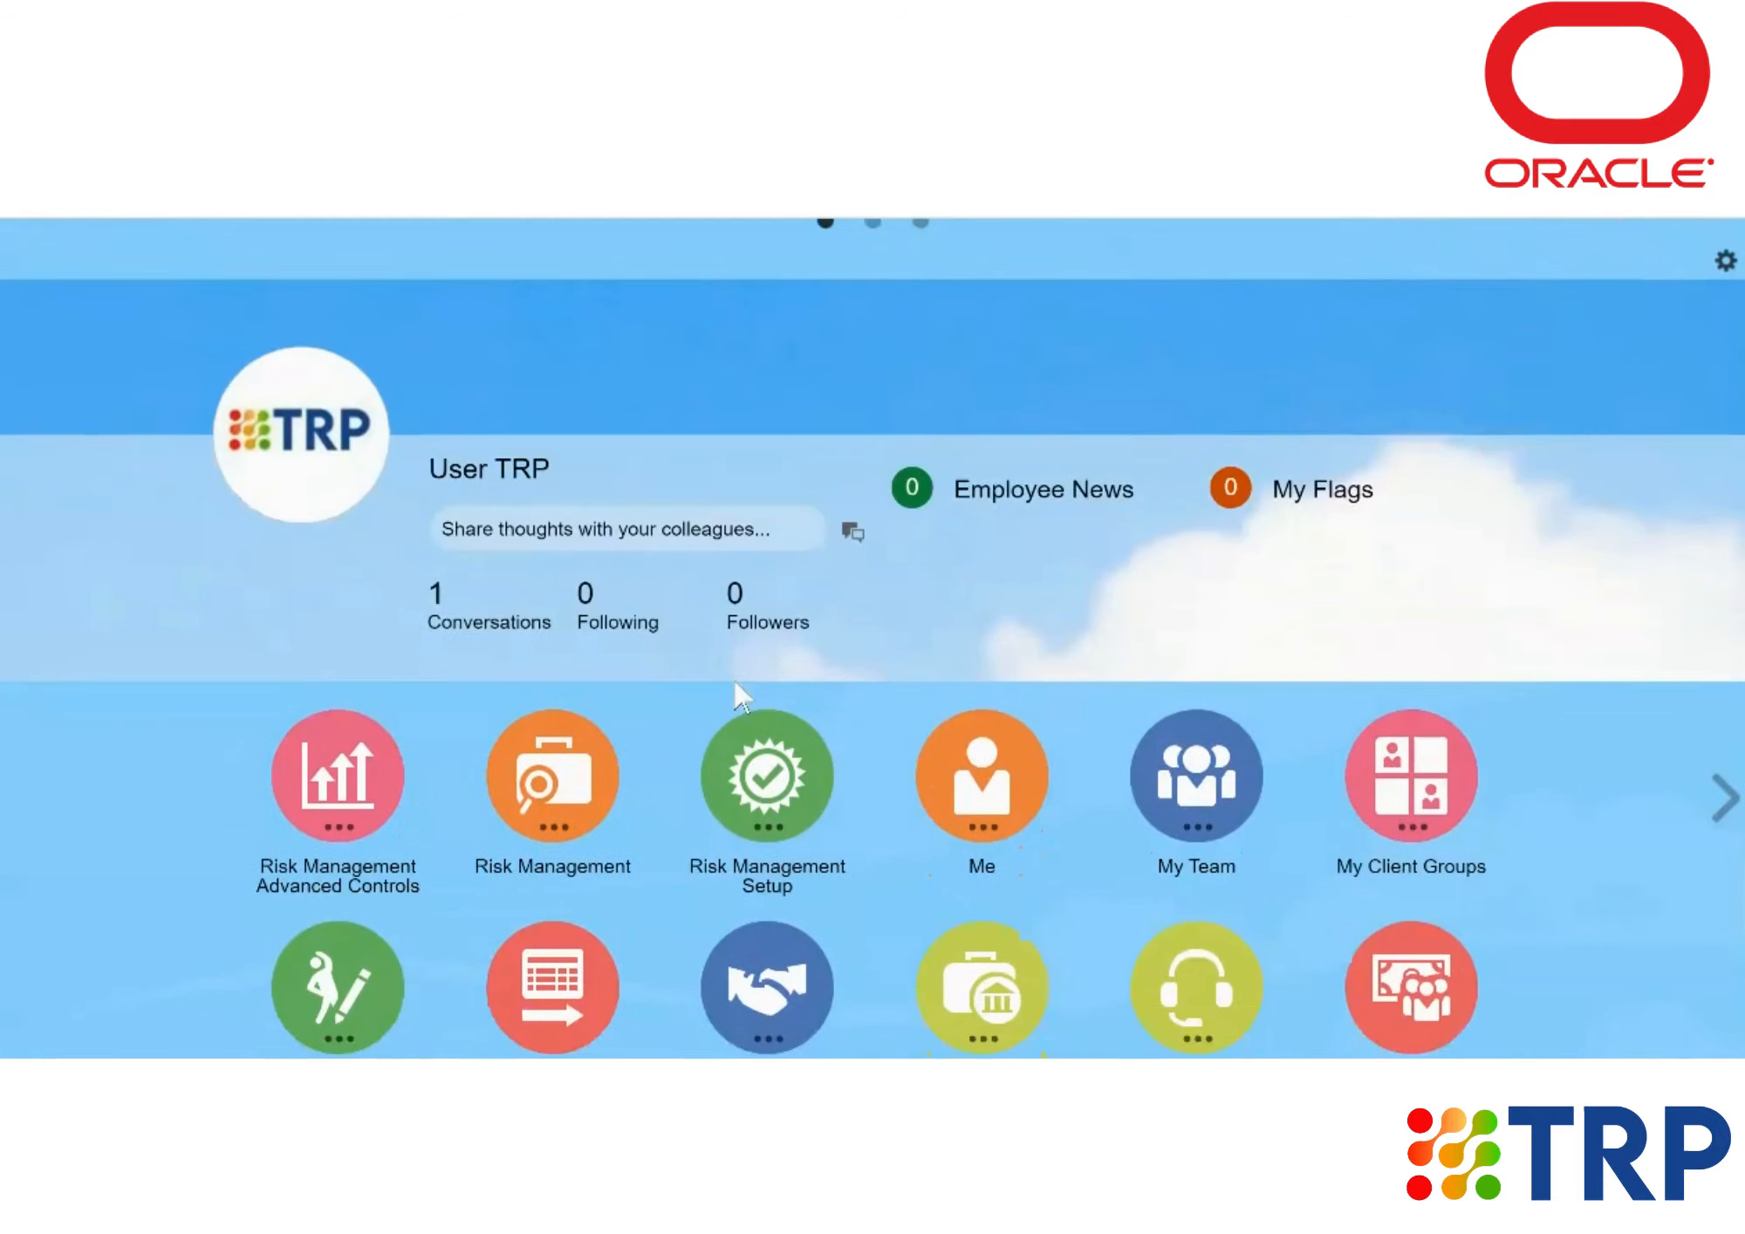
scroll(737, 689, "down", 1)
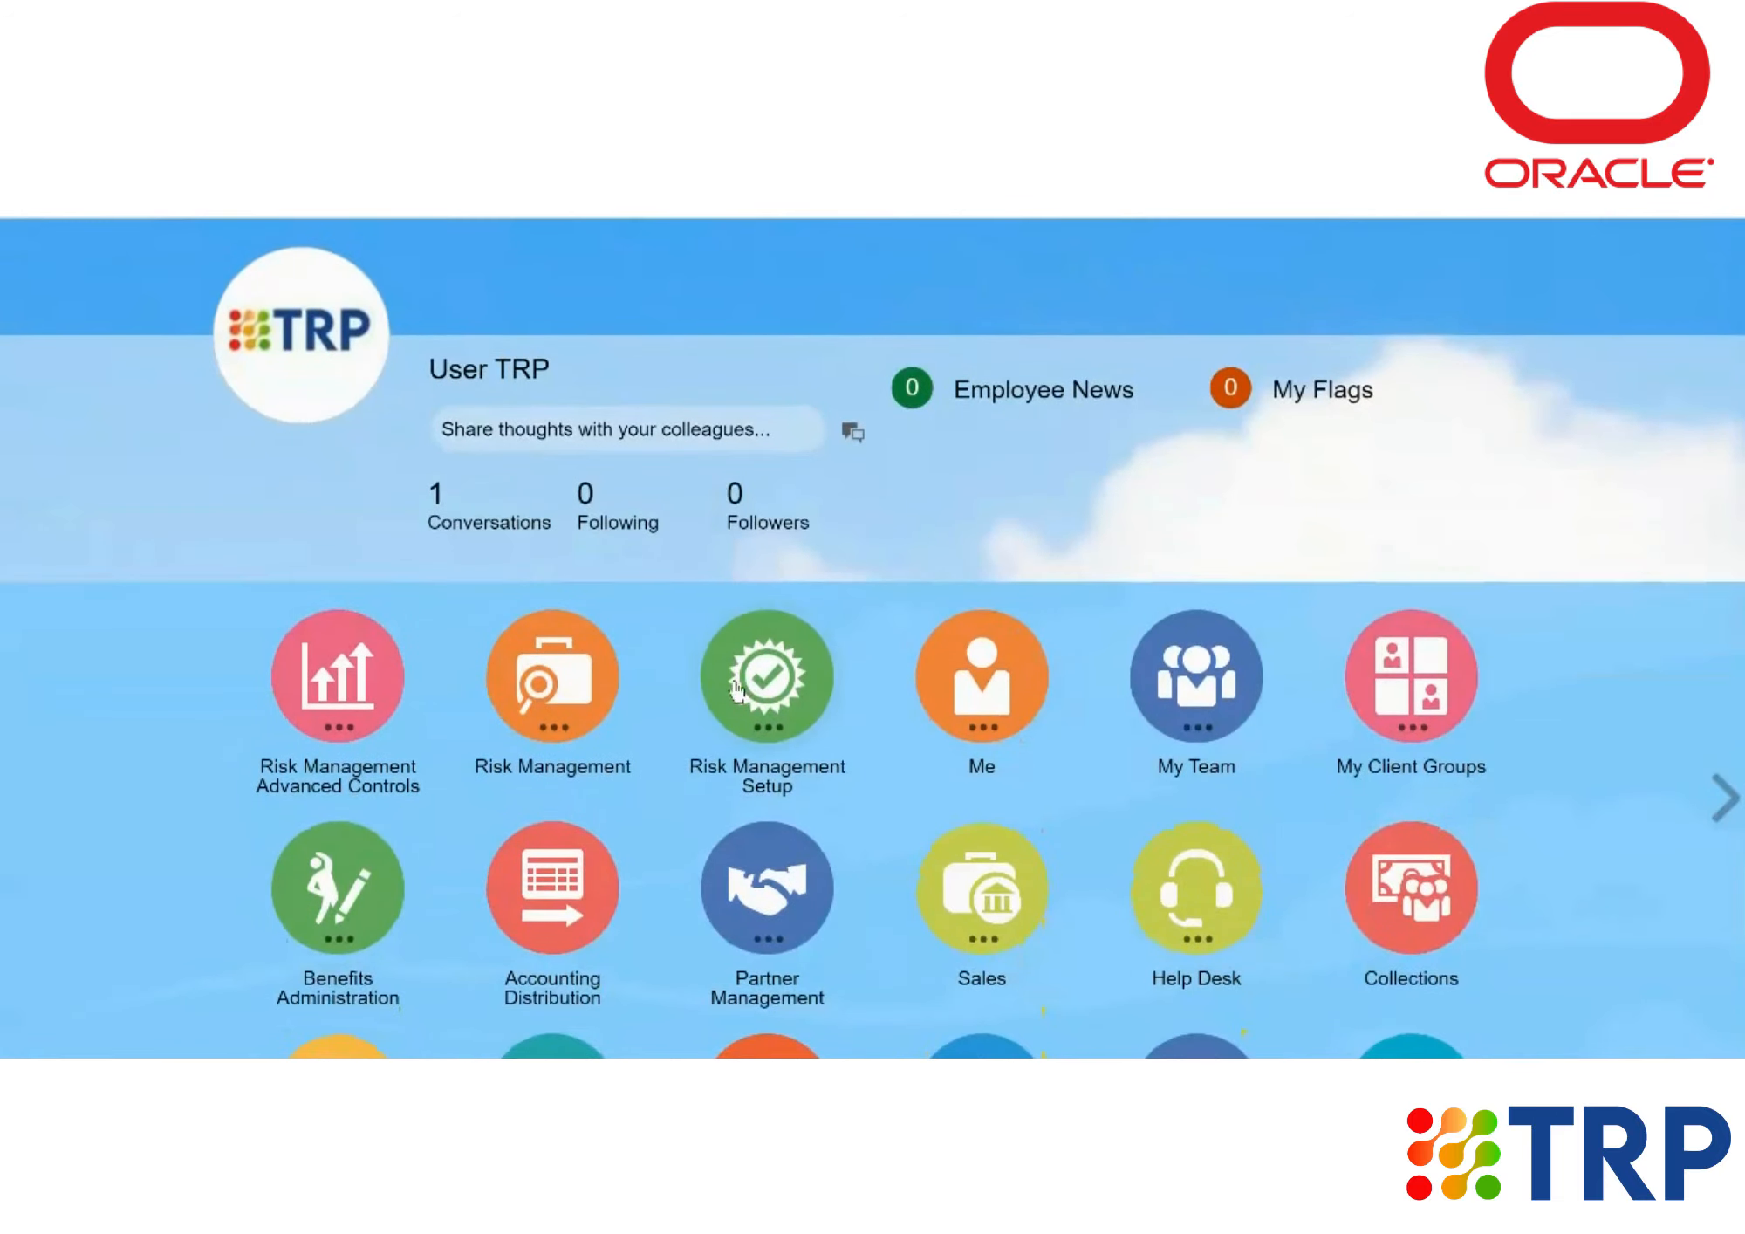
left_click(534, 665)
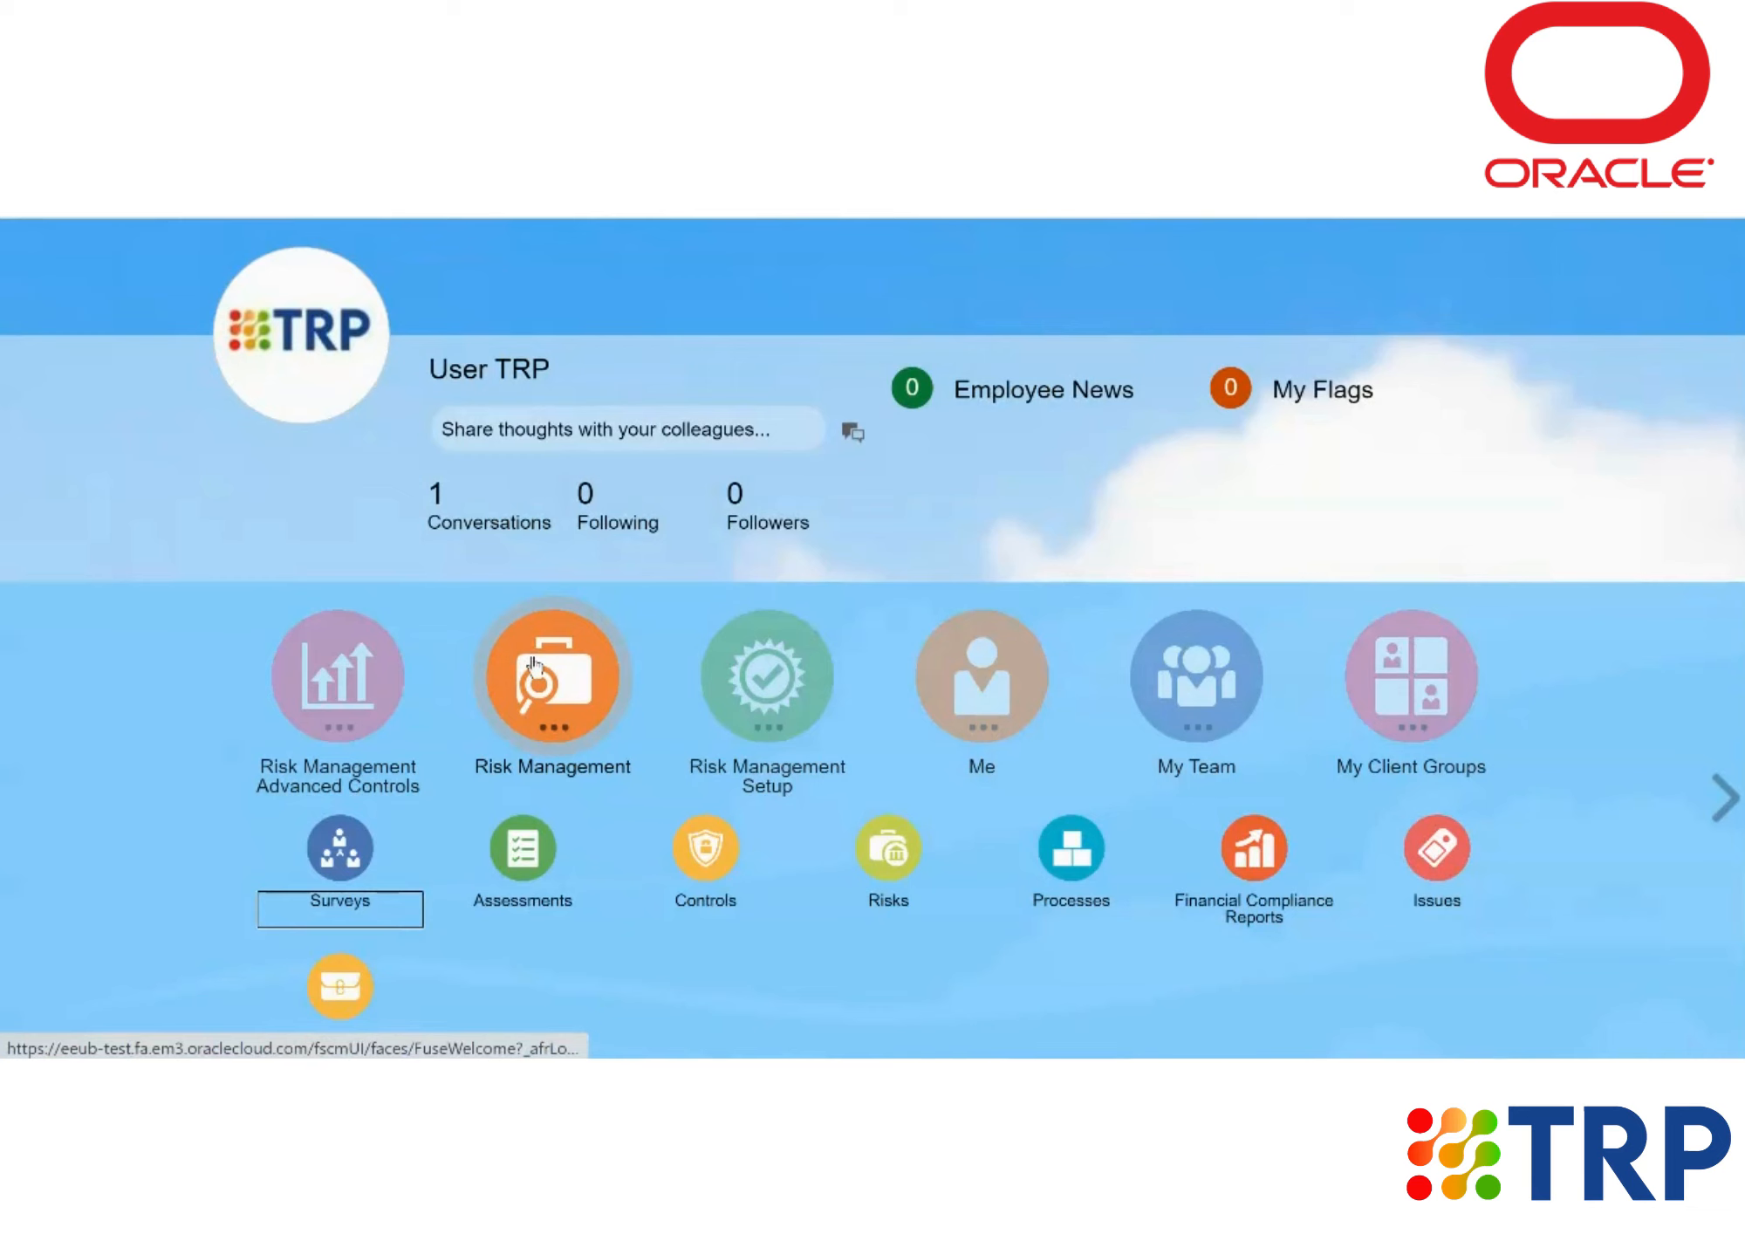
scroll(528, 677, "down", 2)
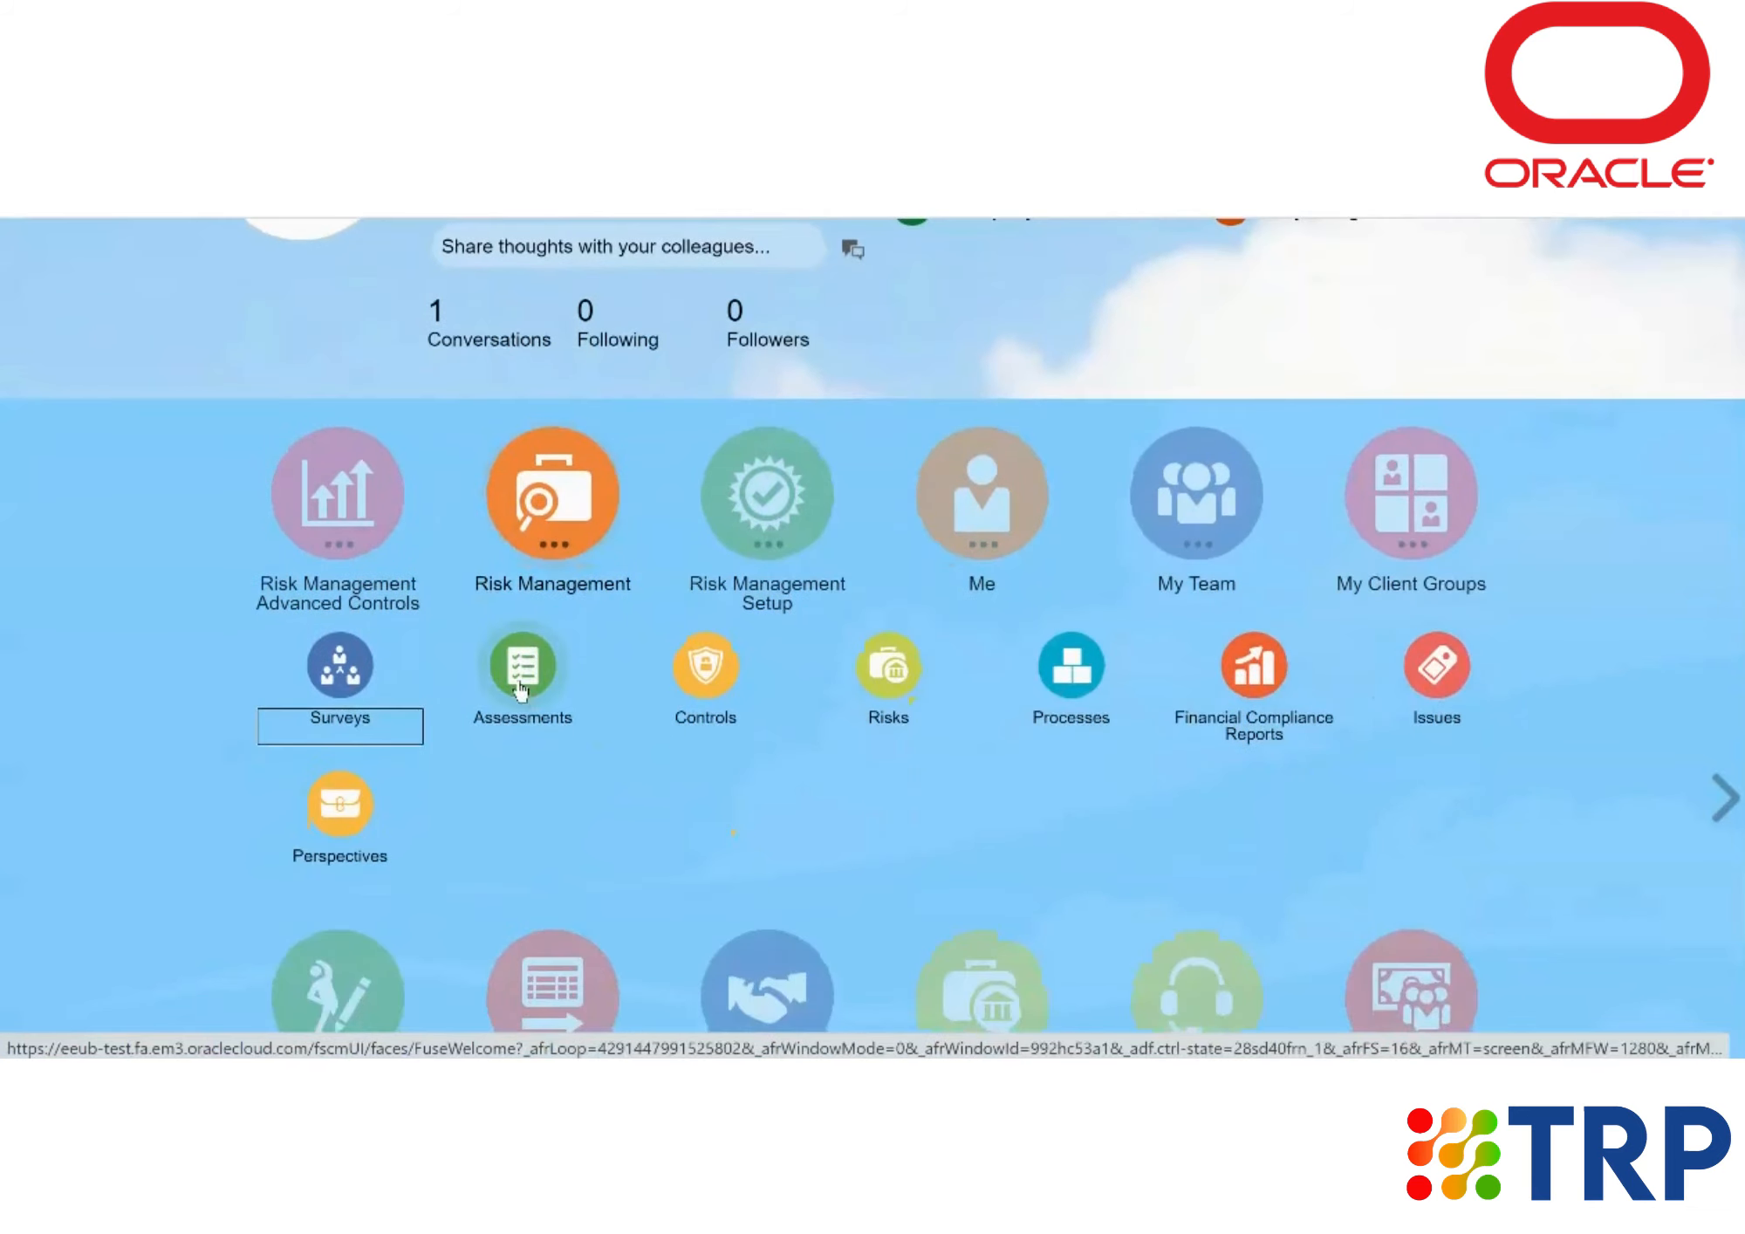
left_click(521, 685)
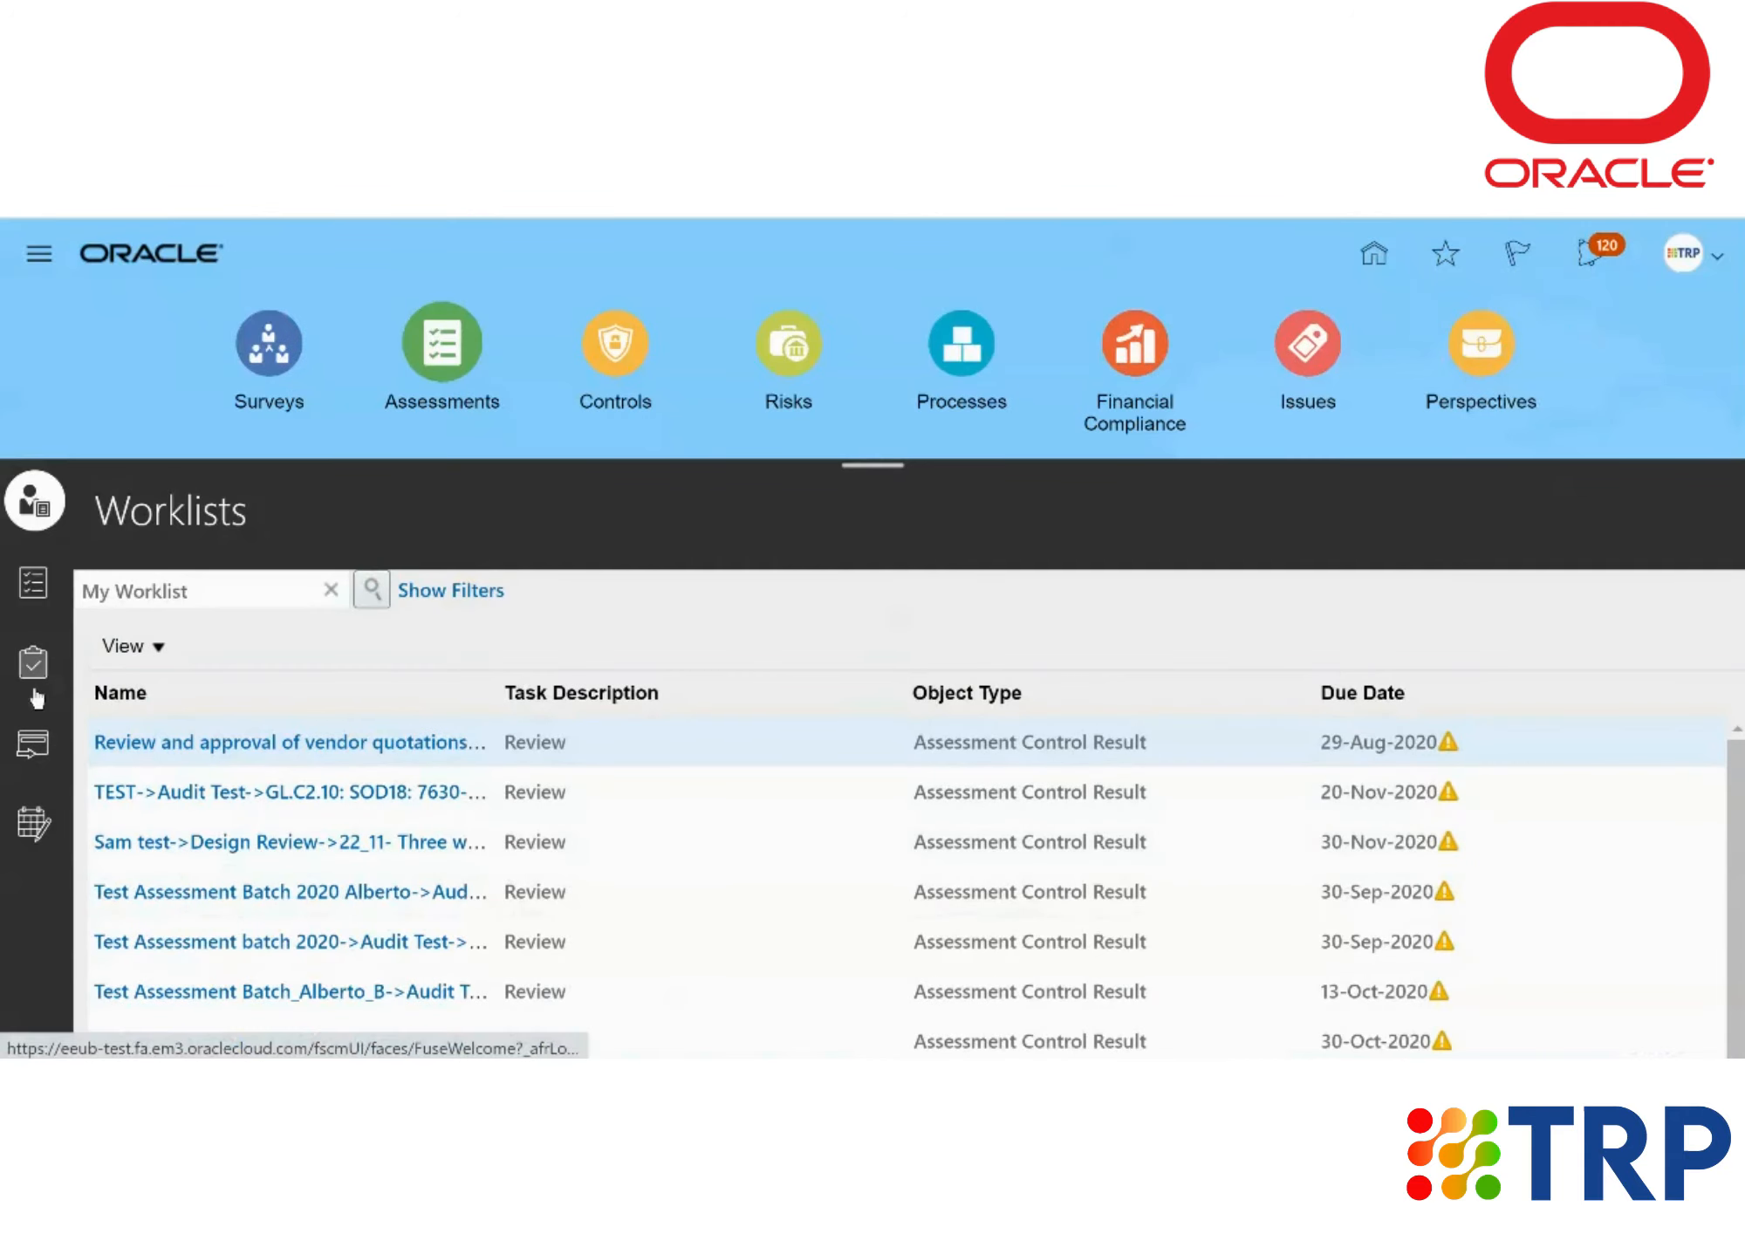
Step: Start a new assessment template and name it Test-19-feb
left_click(26, 758)
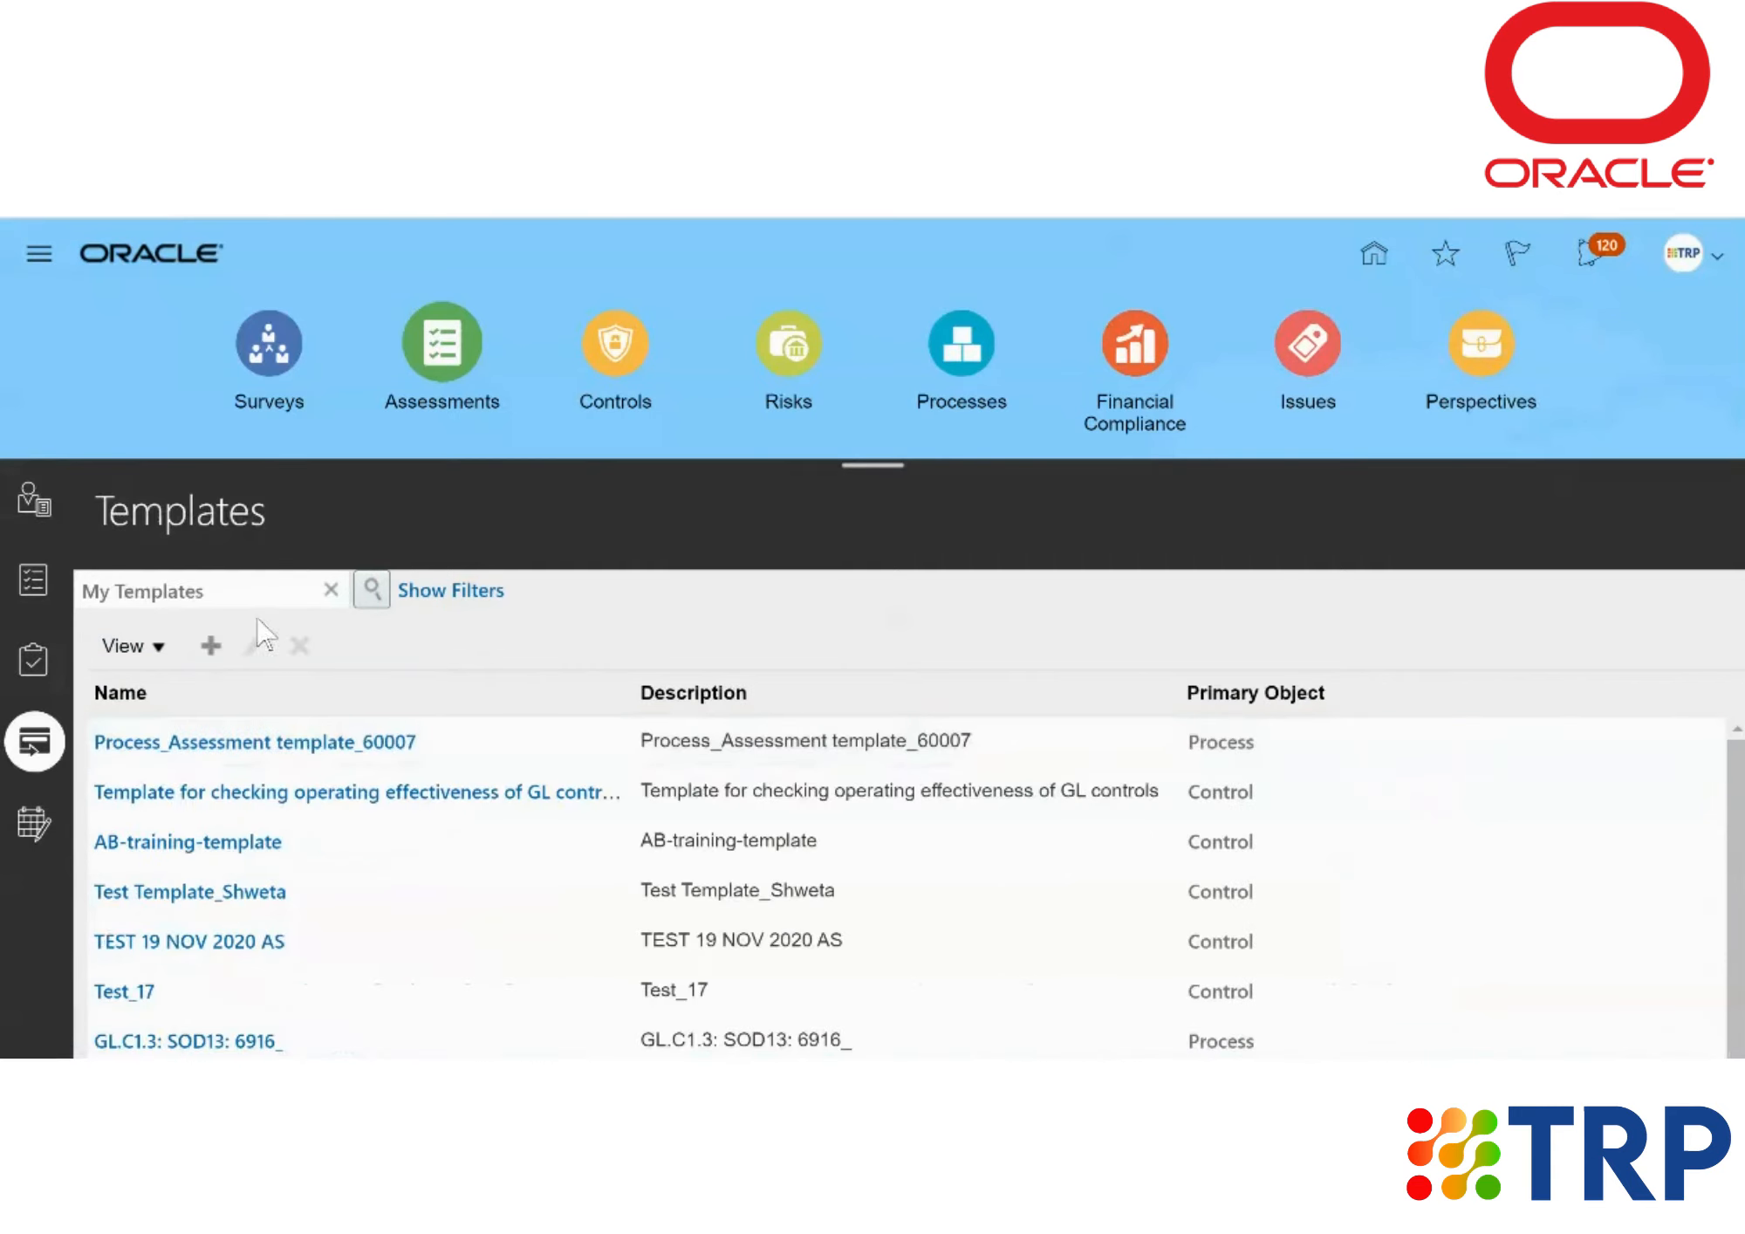
left_click(214, 650)
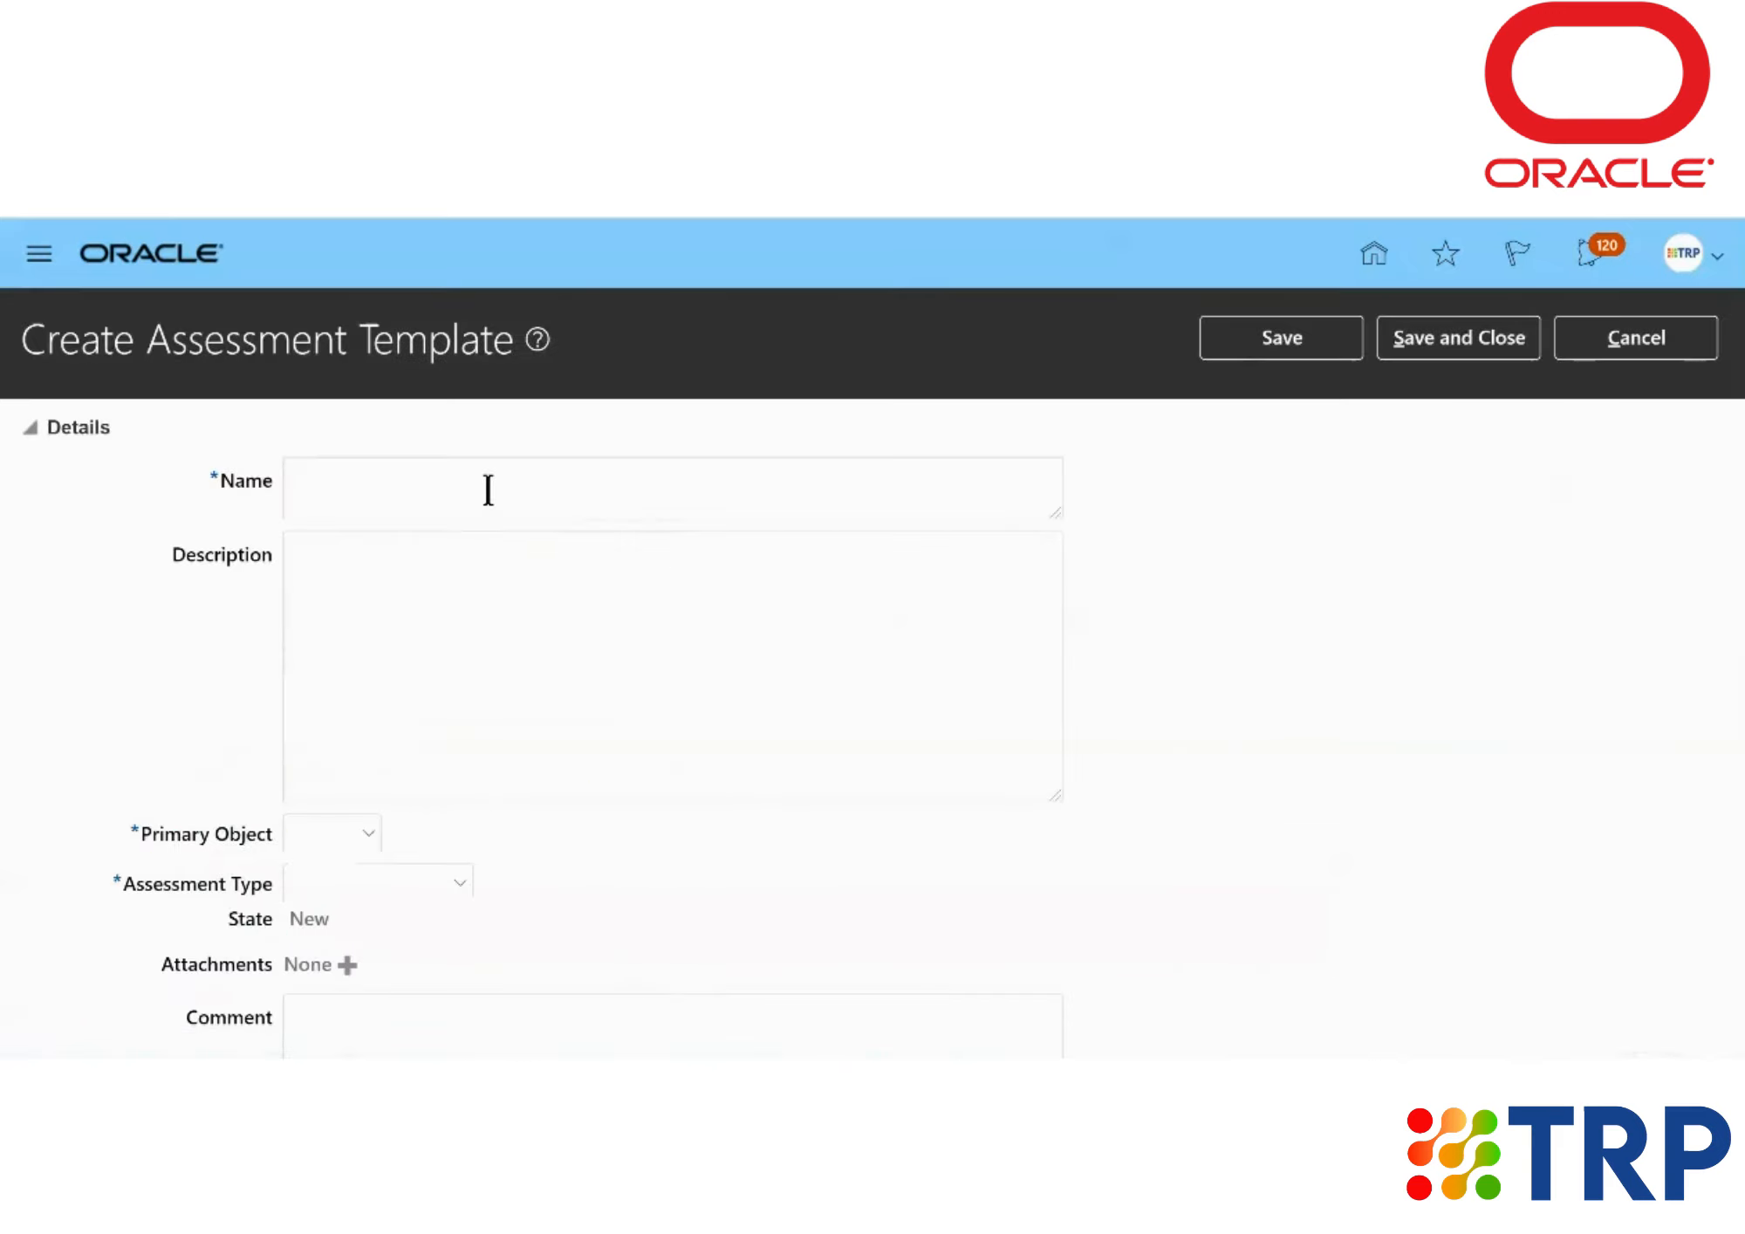
left_click(489, 491)
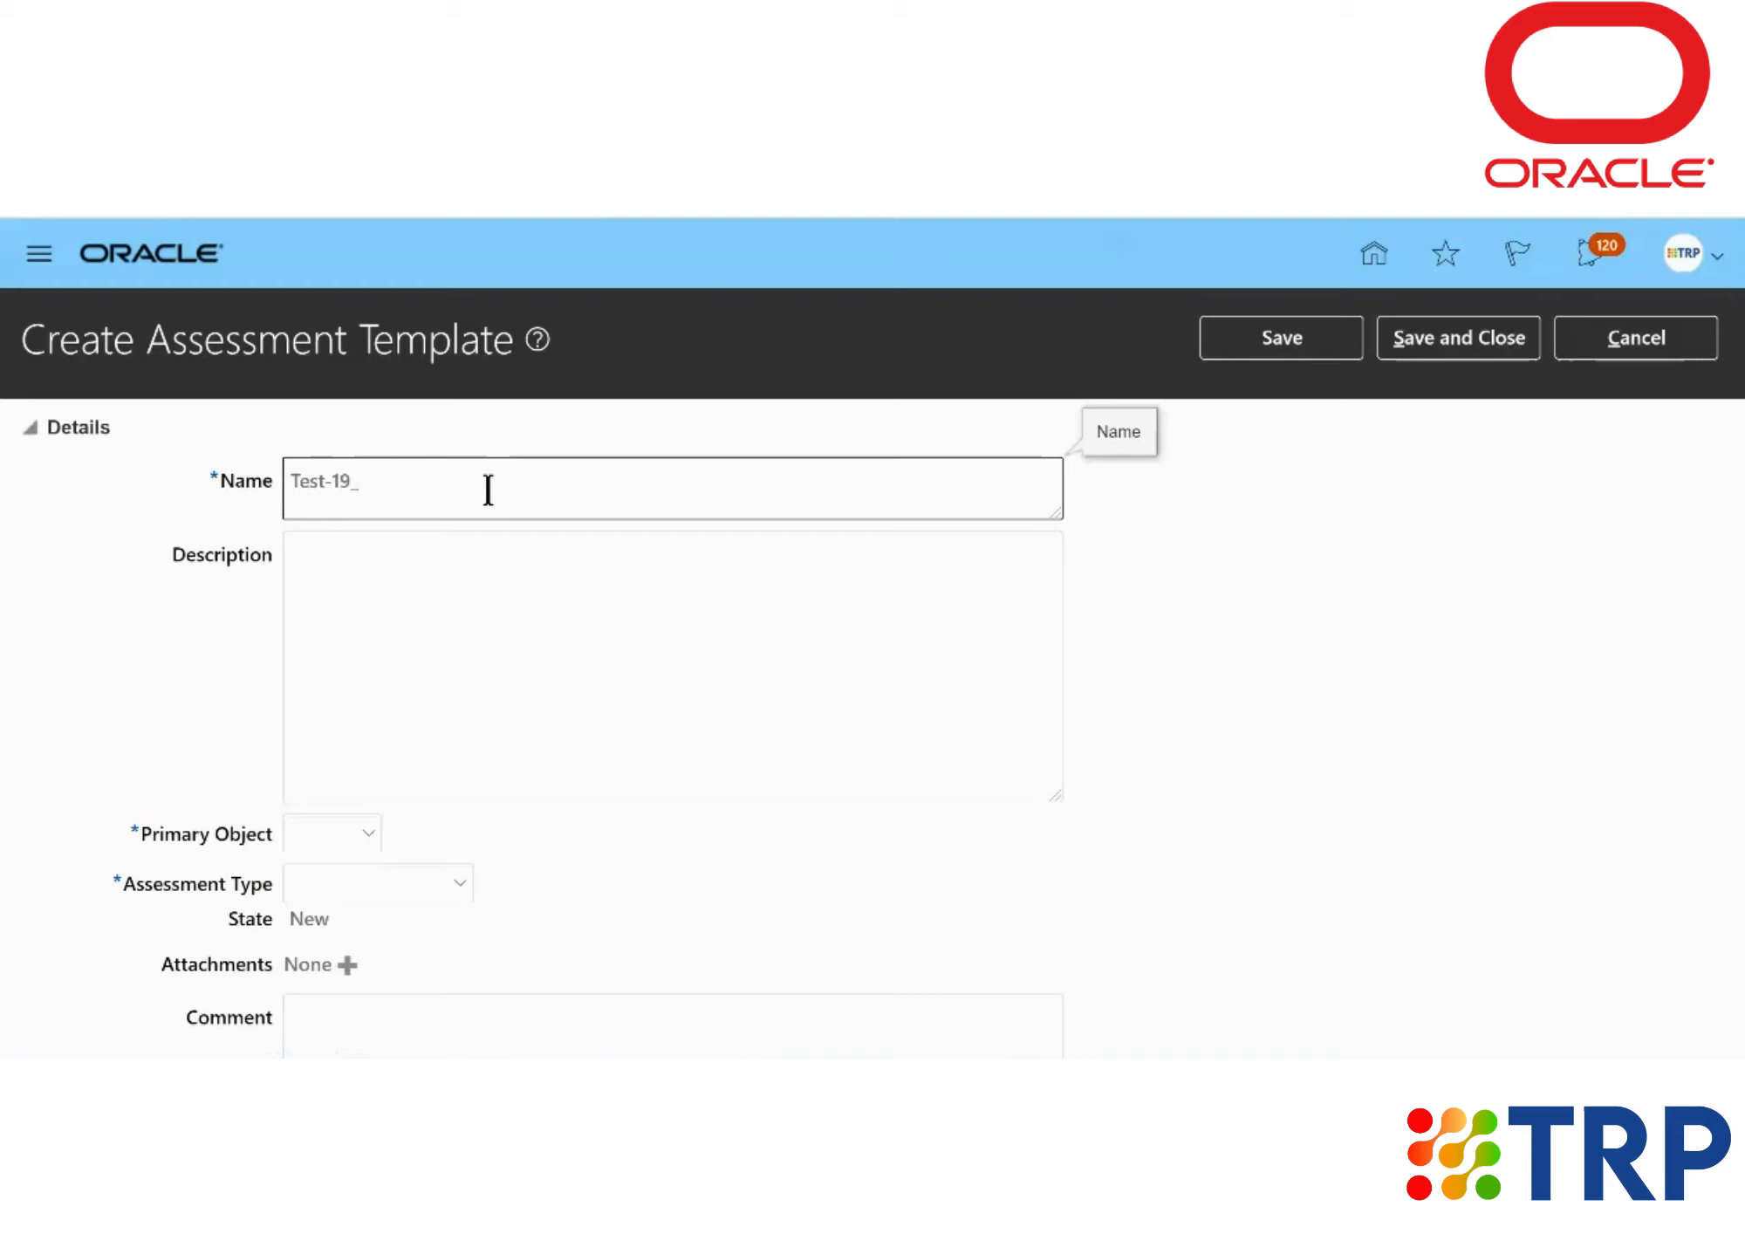
left_click(468, 594)
Step: Set the template's primary object to Control and its assessment type to Financial SOD
scroll(468, 595, "down", 1)
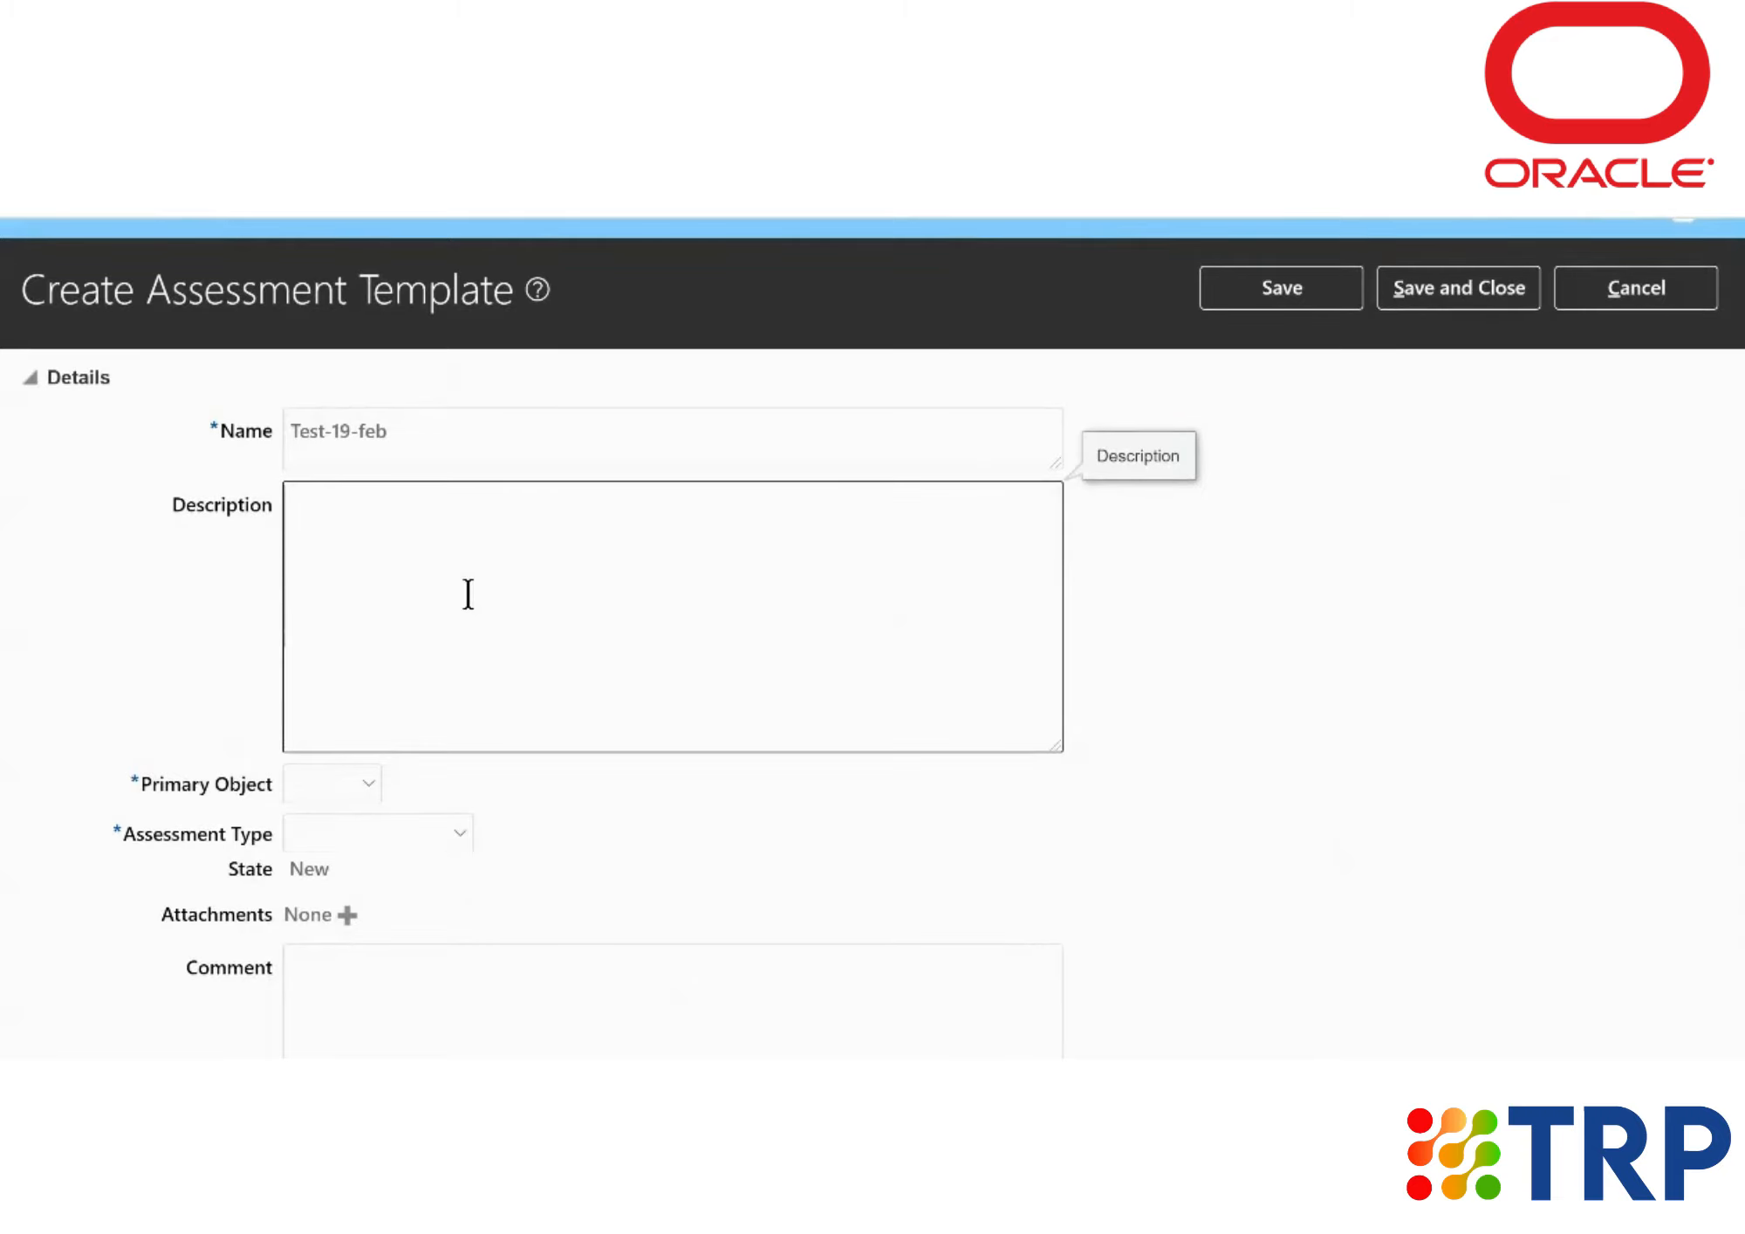
scroll(468, 594, "down", 2)
scroll(428, 631, "down", 2)
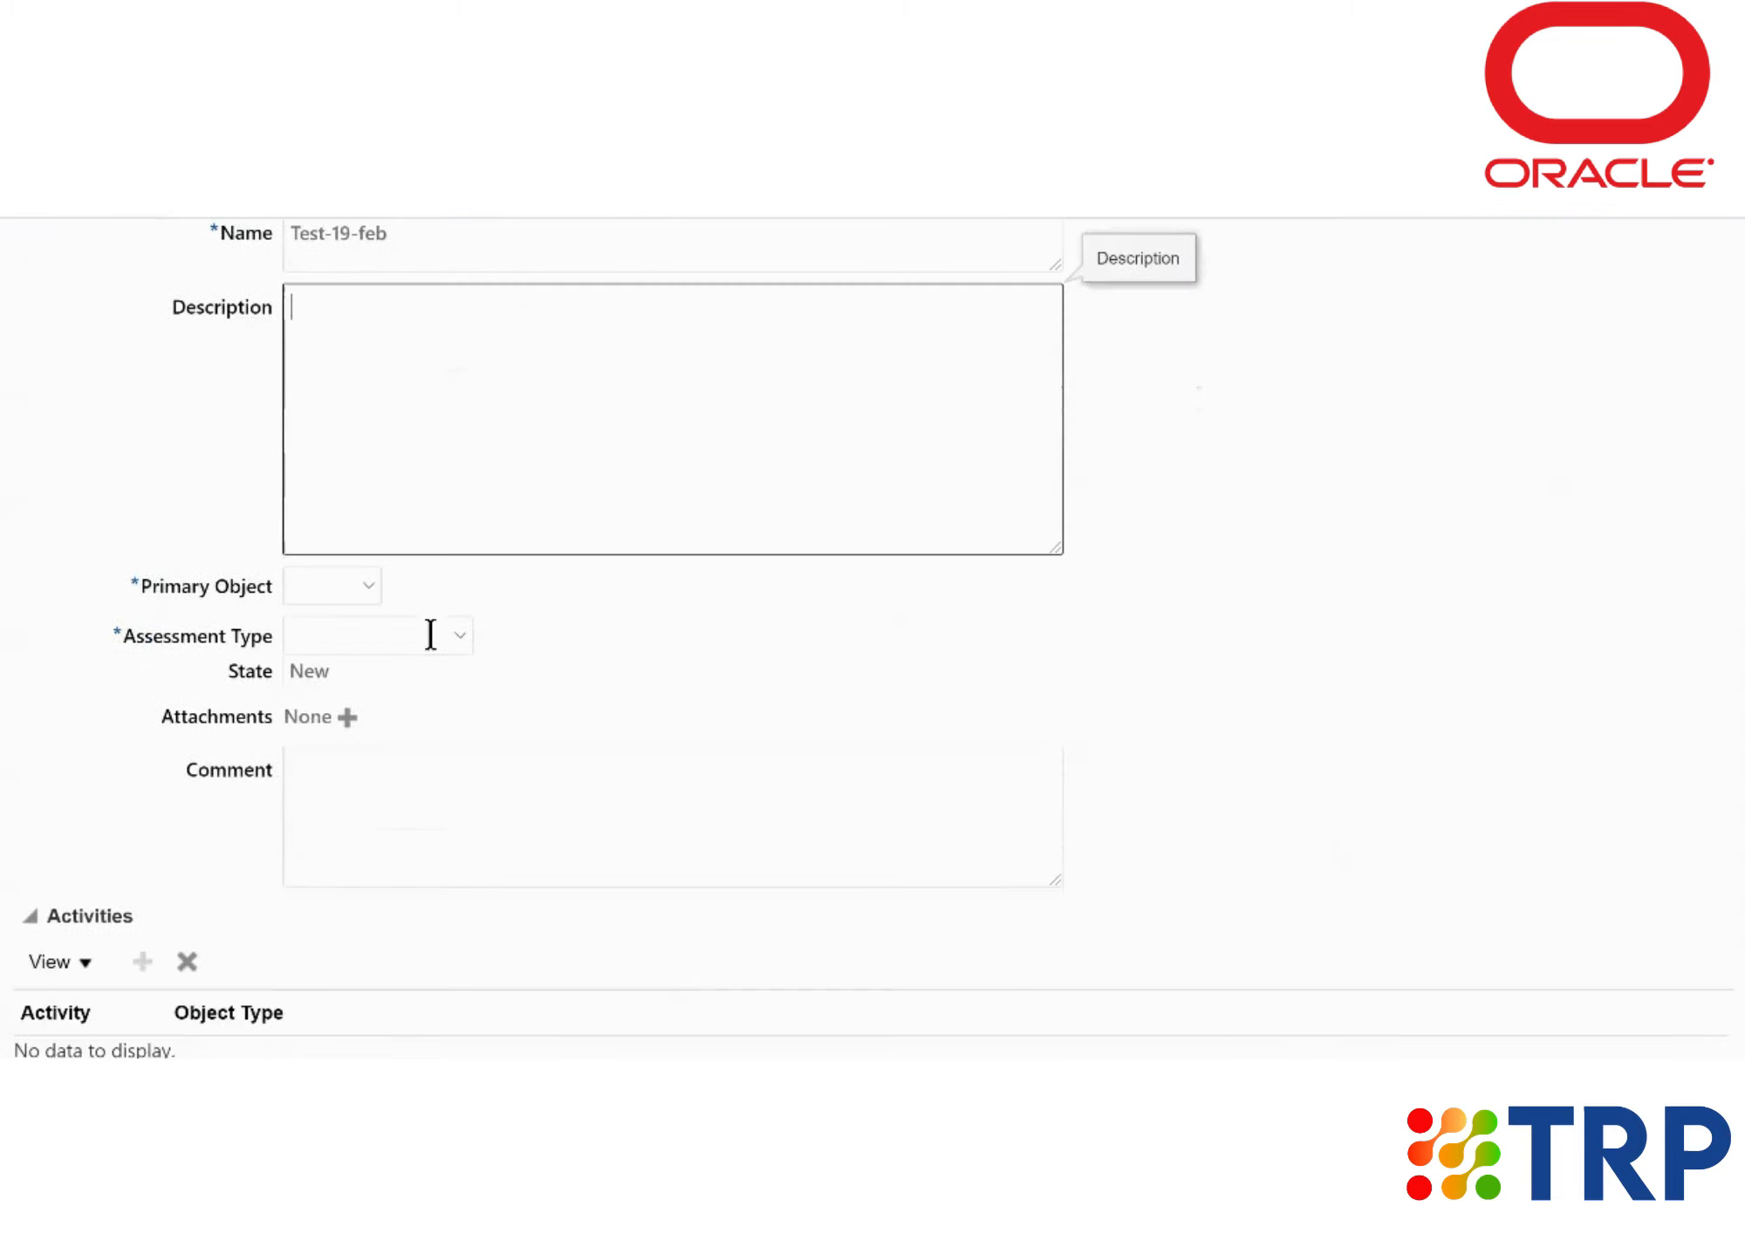
left_click(333, 583)
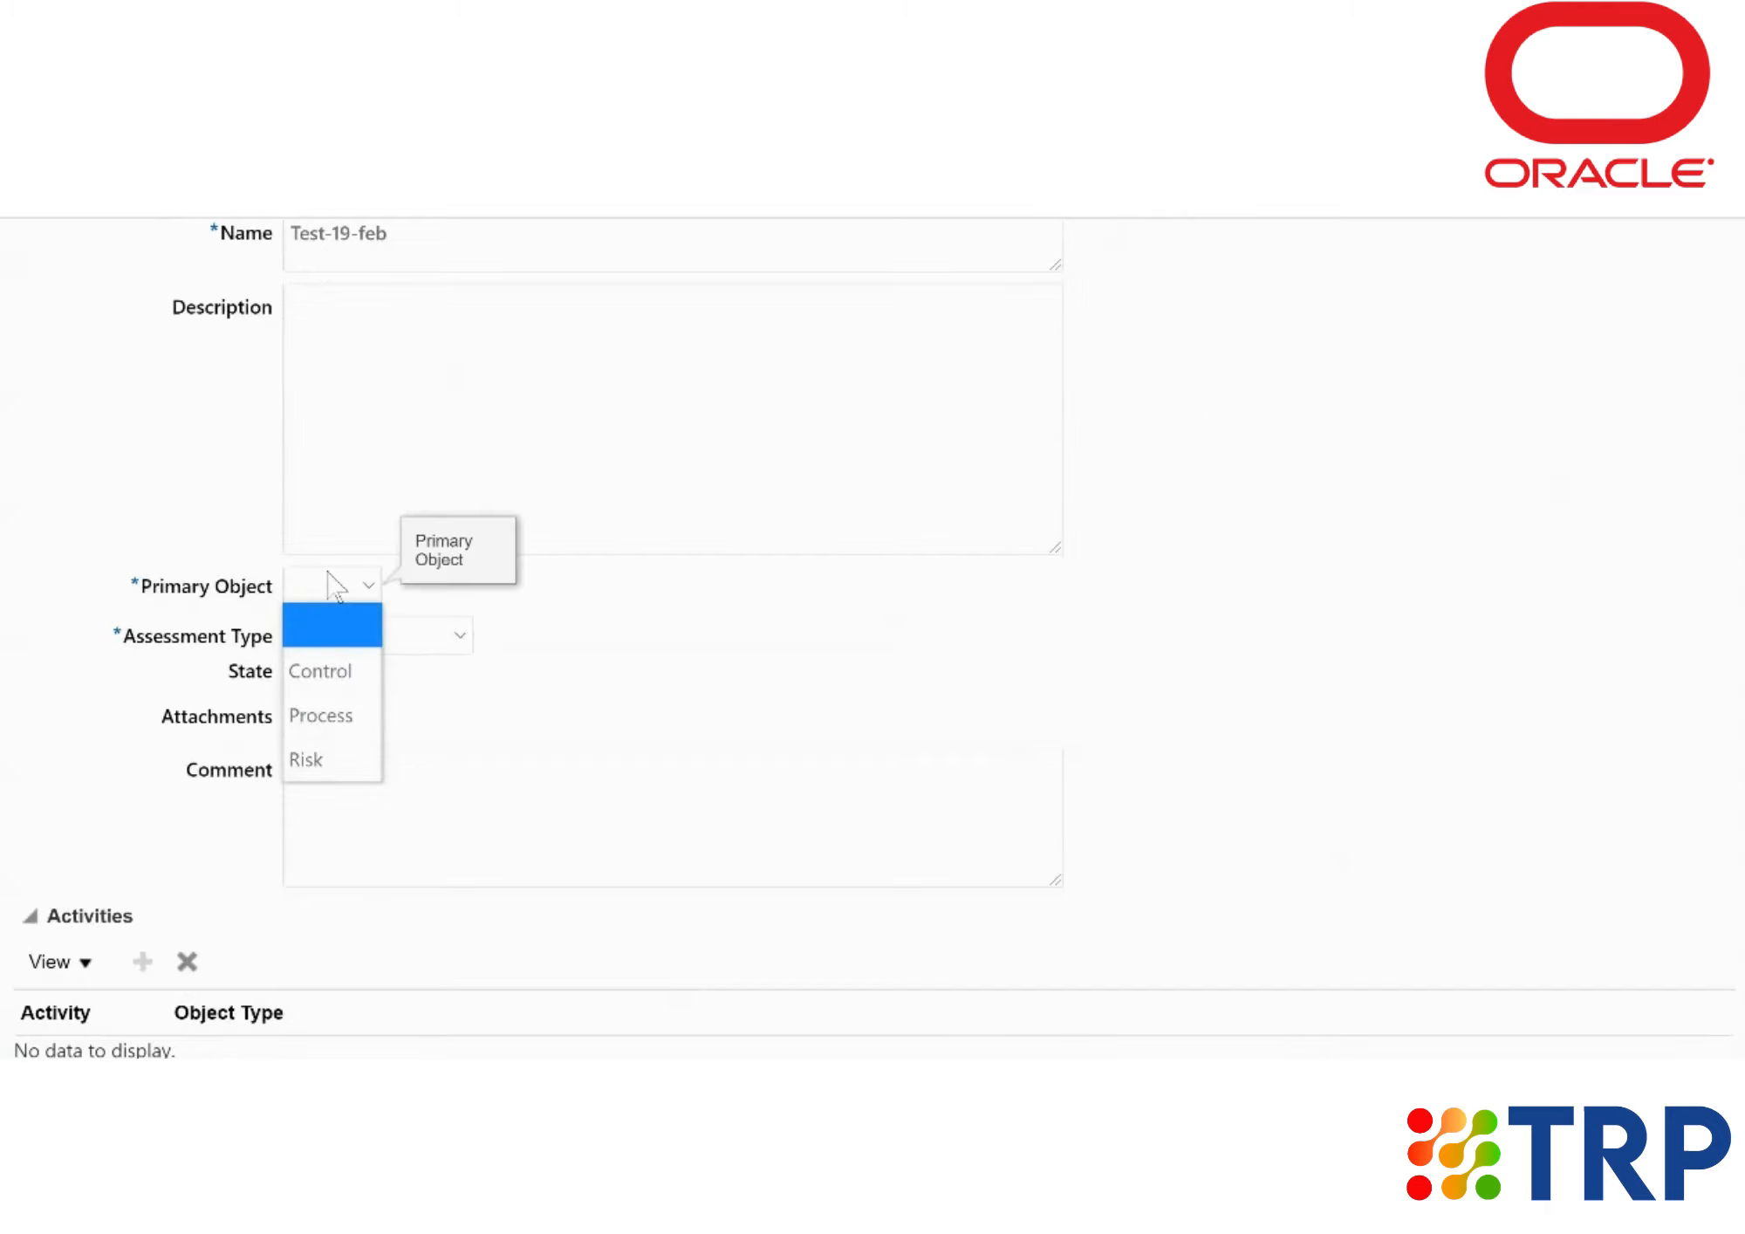
left_click(326, 671)
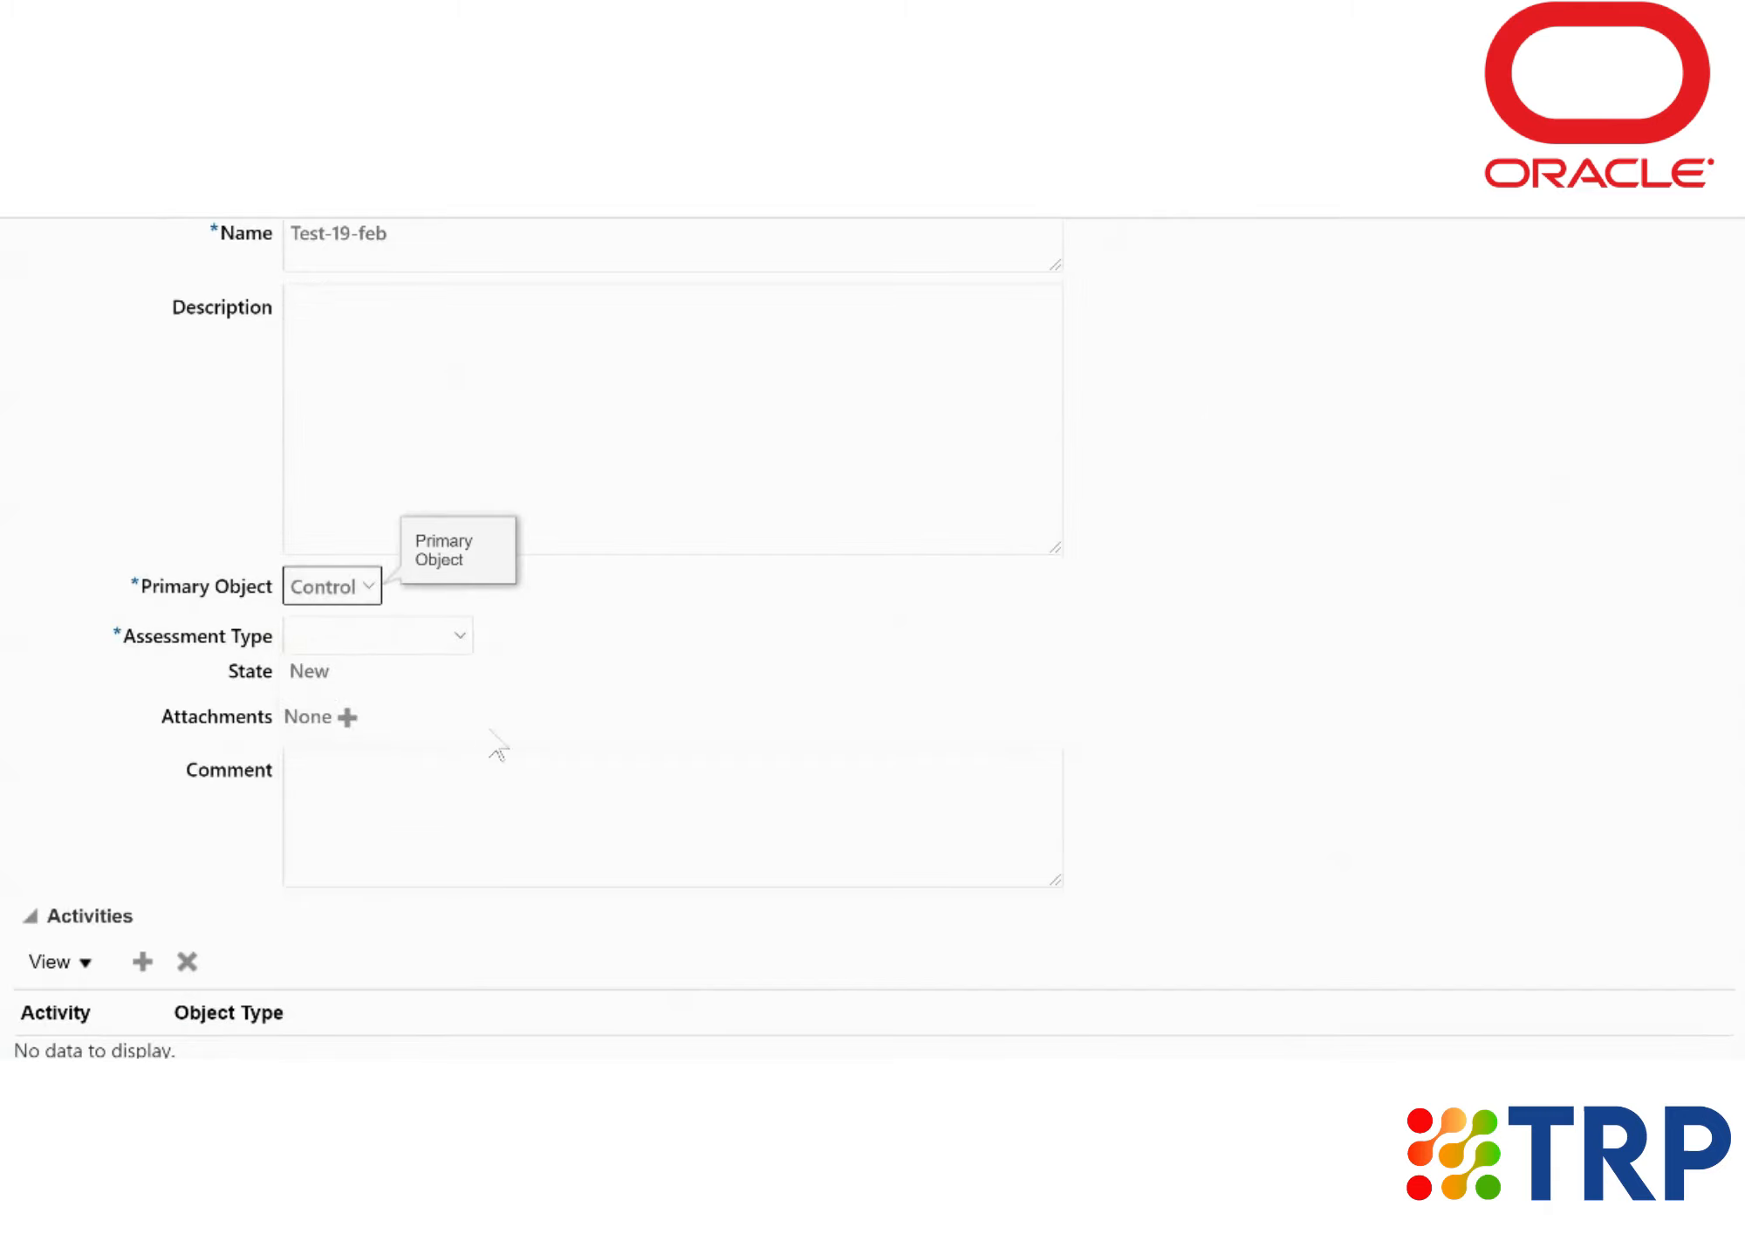
left_click(437, 646)
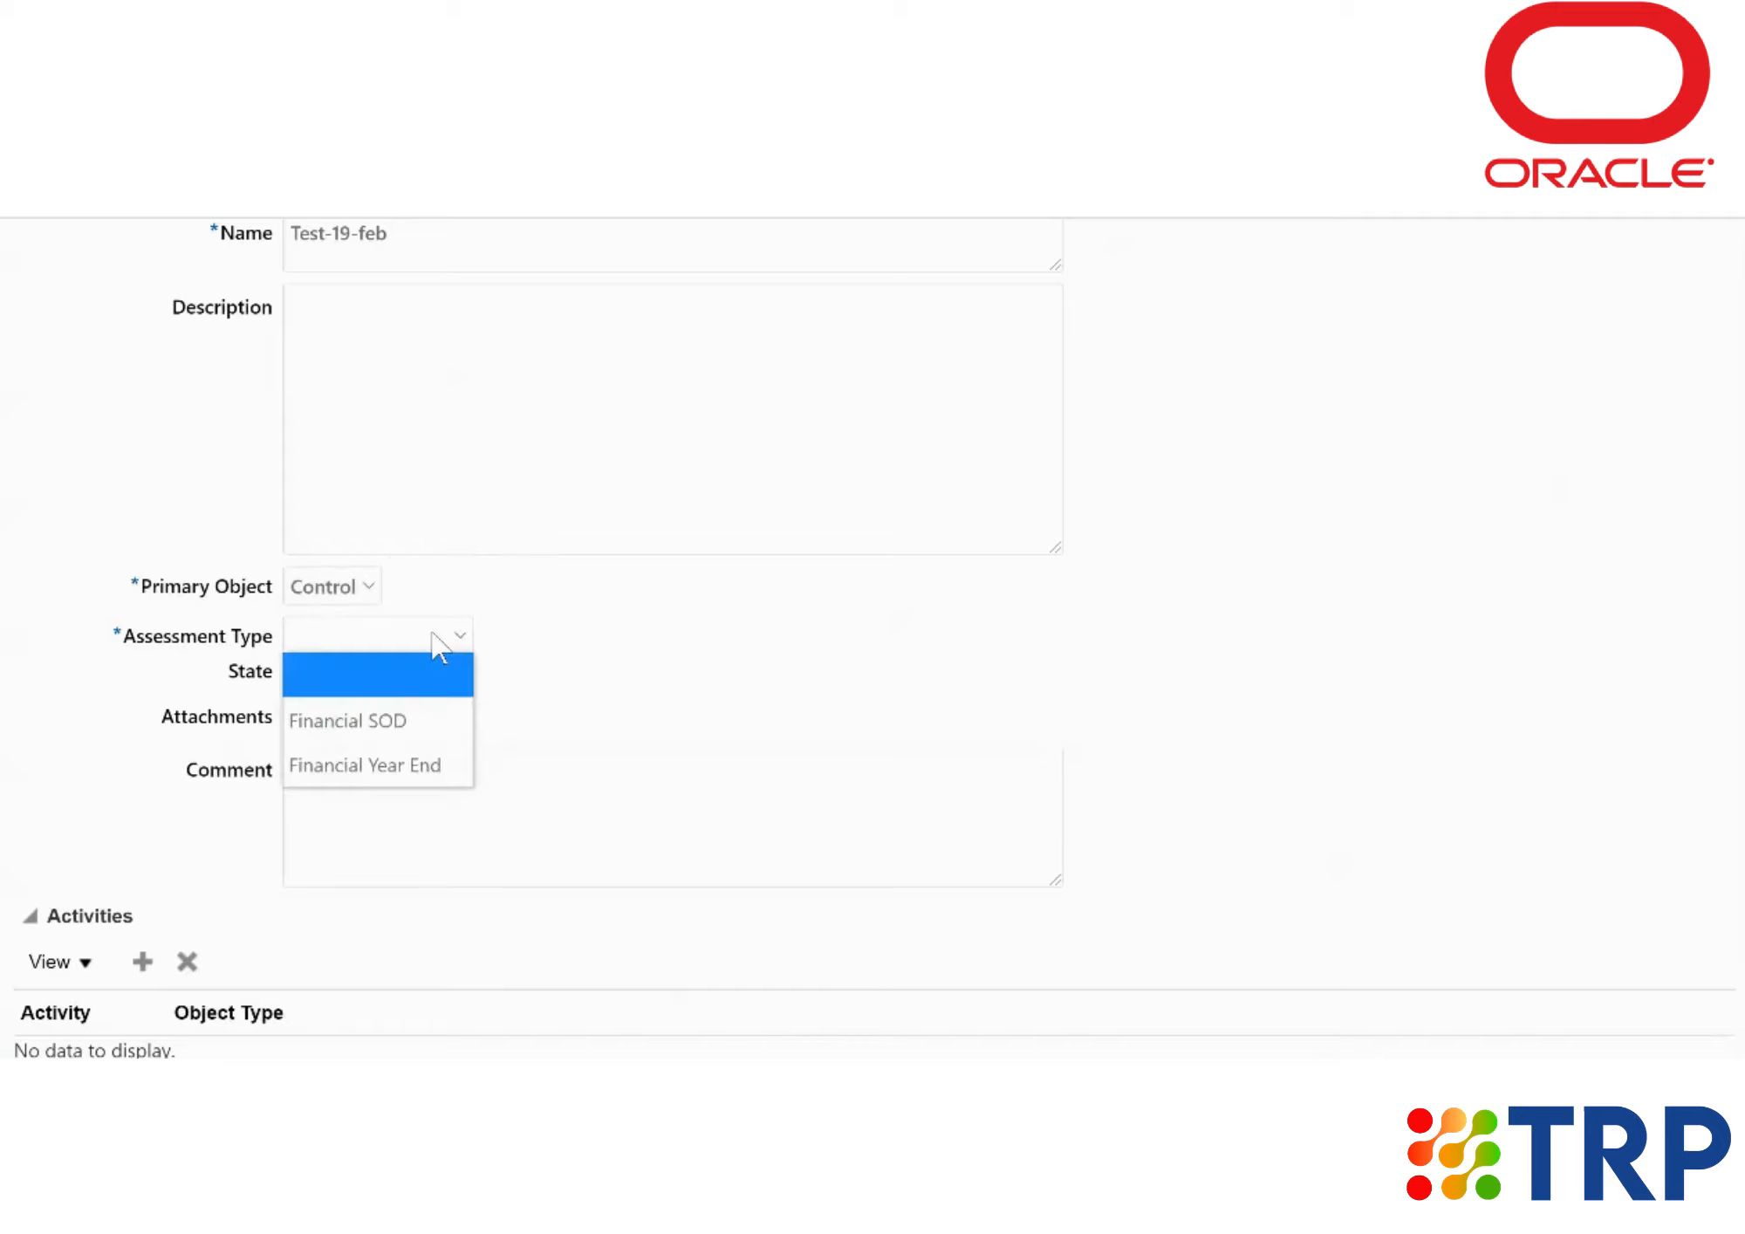
left_click(336, 722)
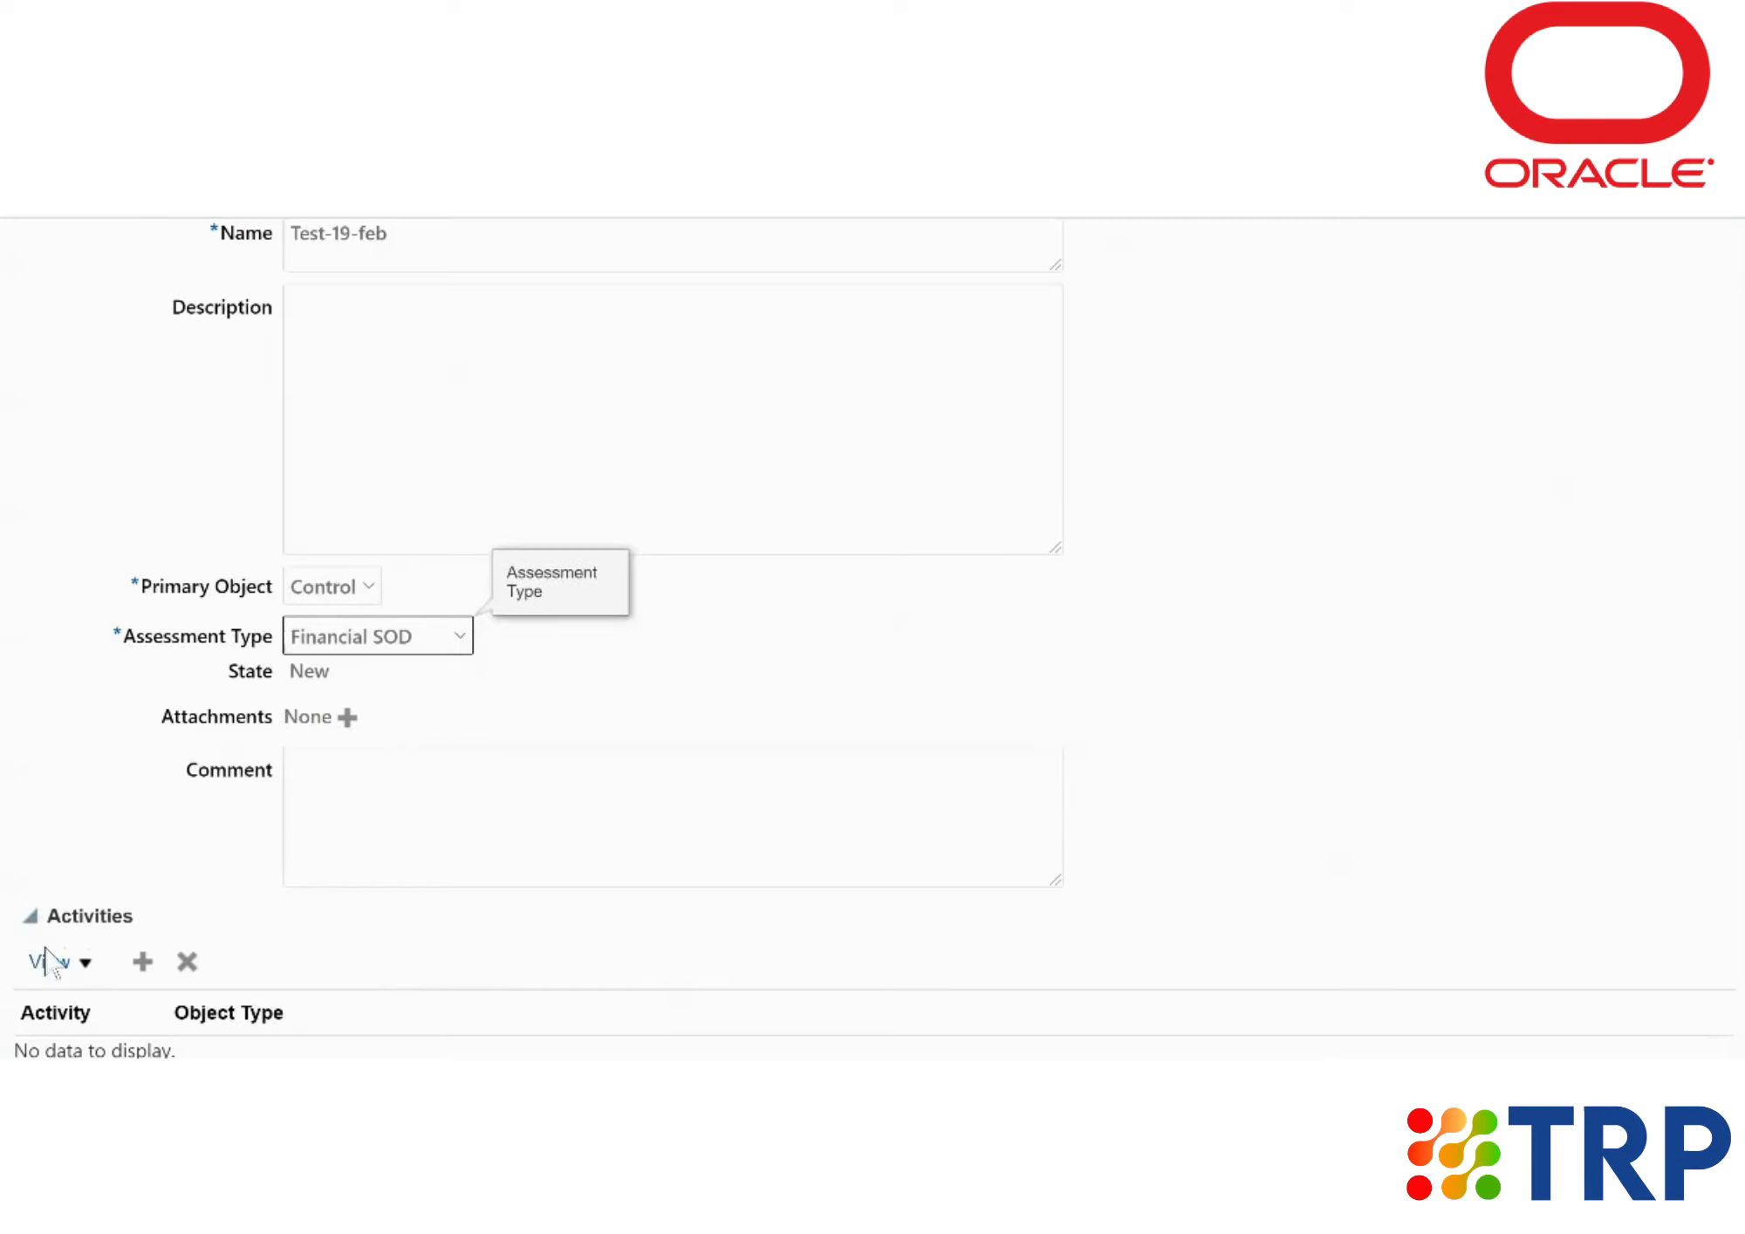
Step: Add the Design Review activity to the template, then save and close the template
left_click(143, 961)
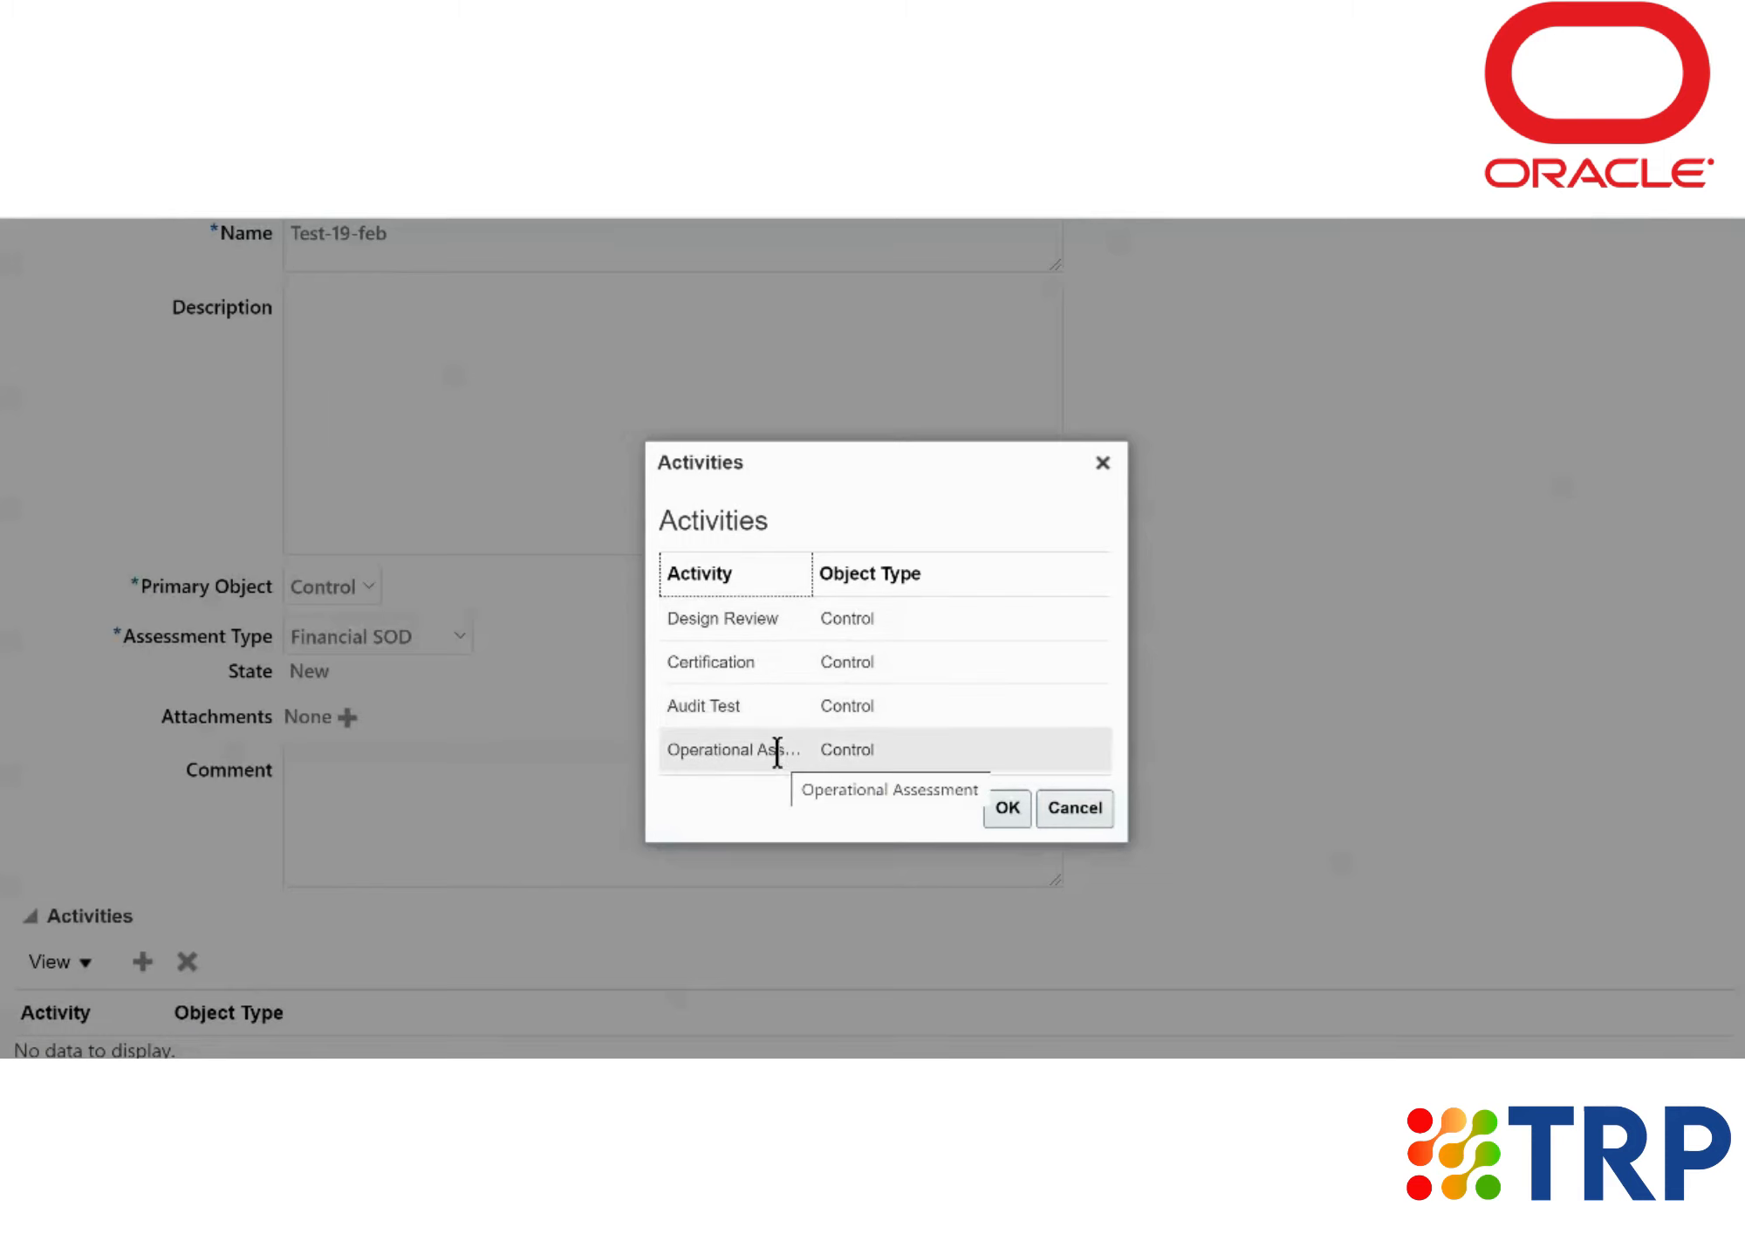
left_click(738, 622)
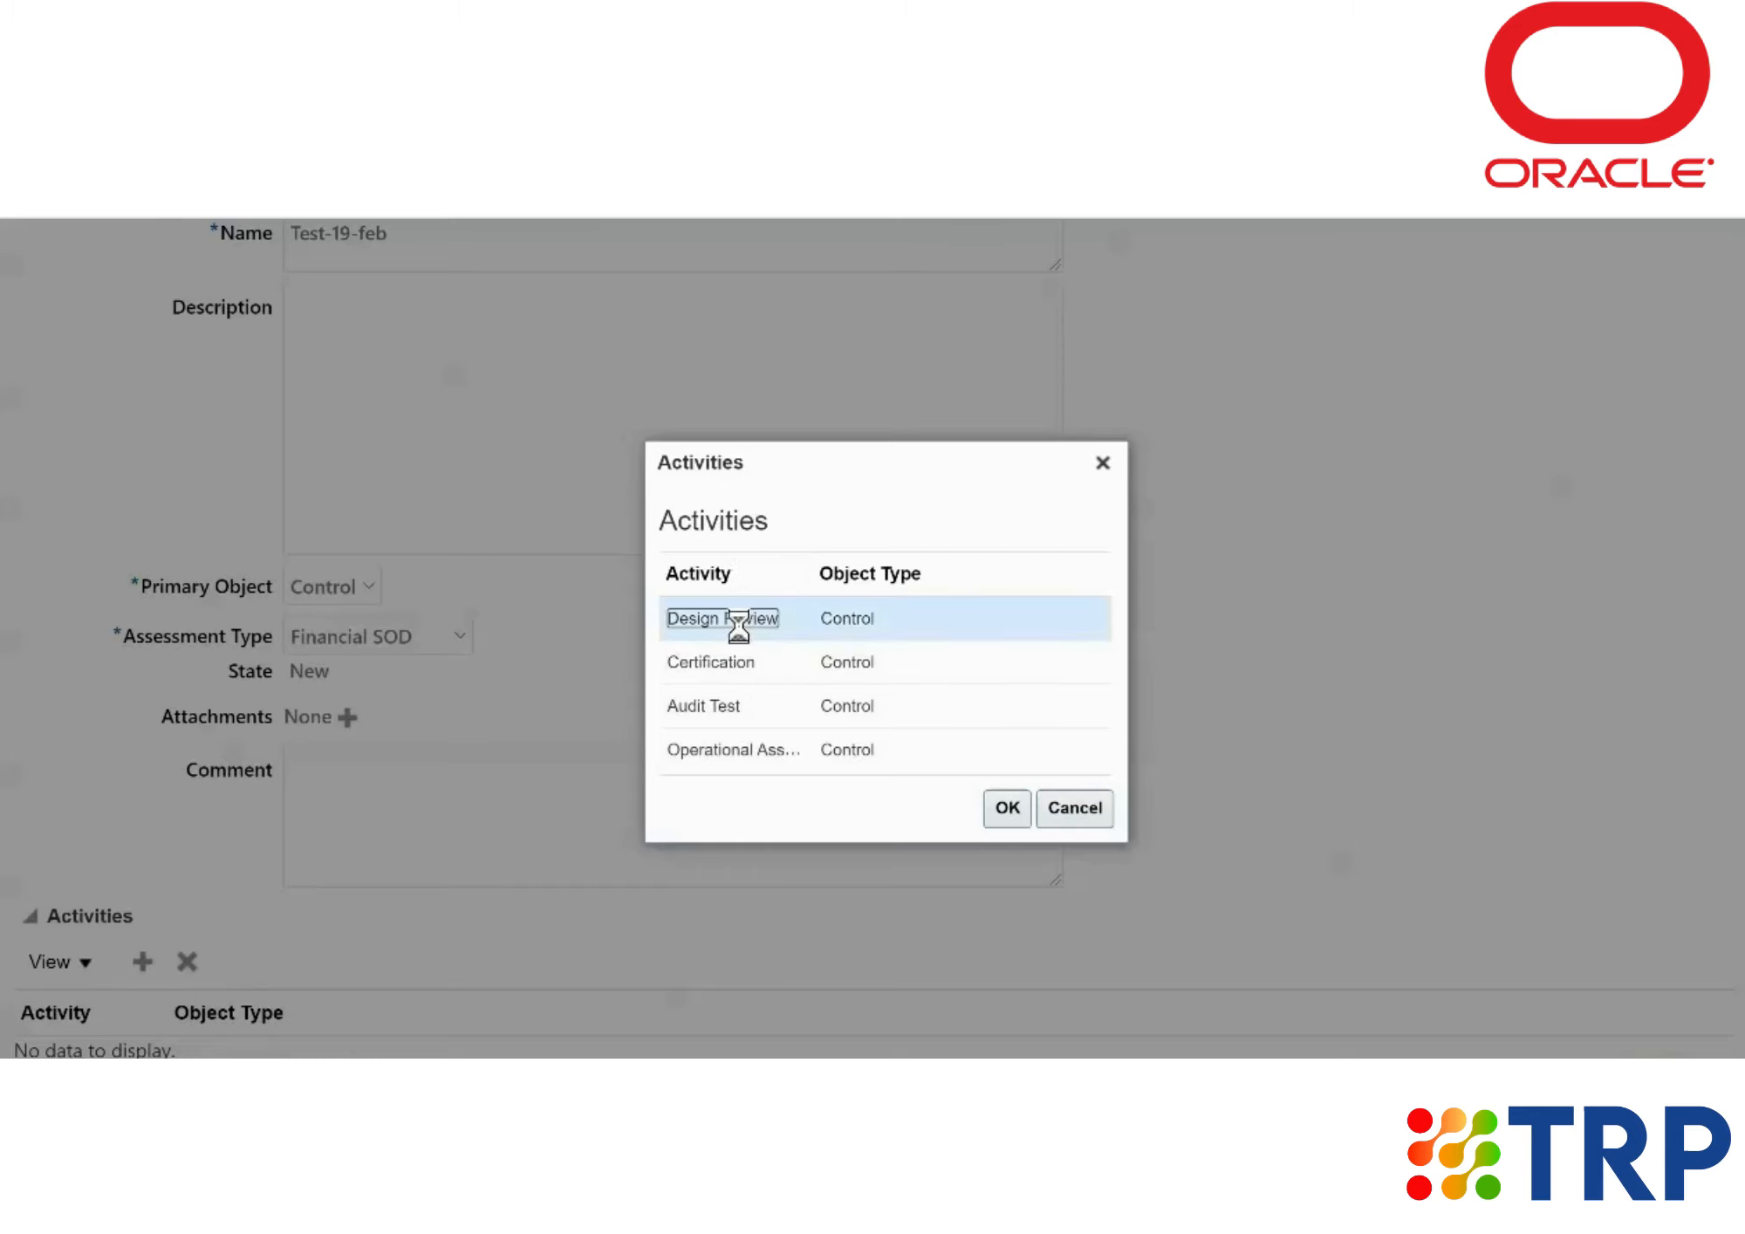
left_click(1012, 807)
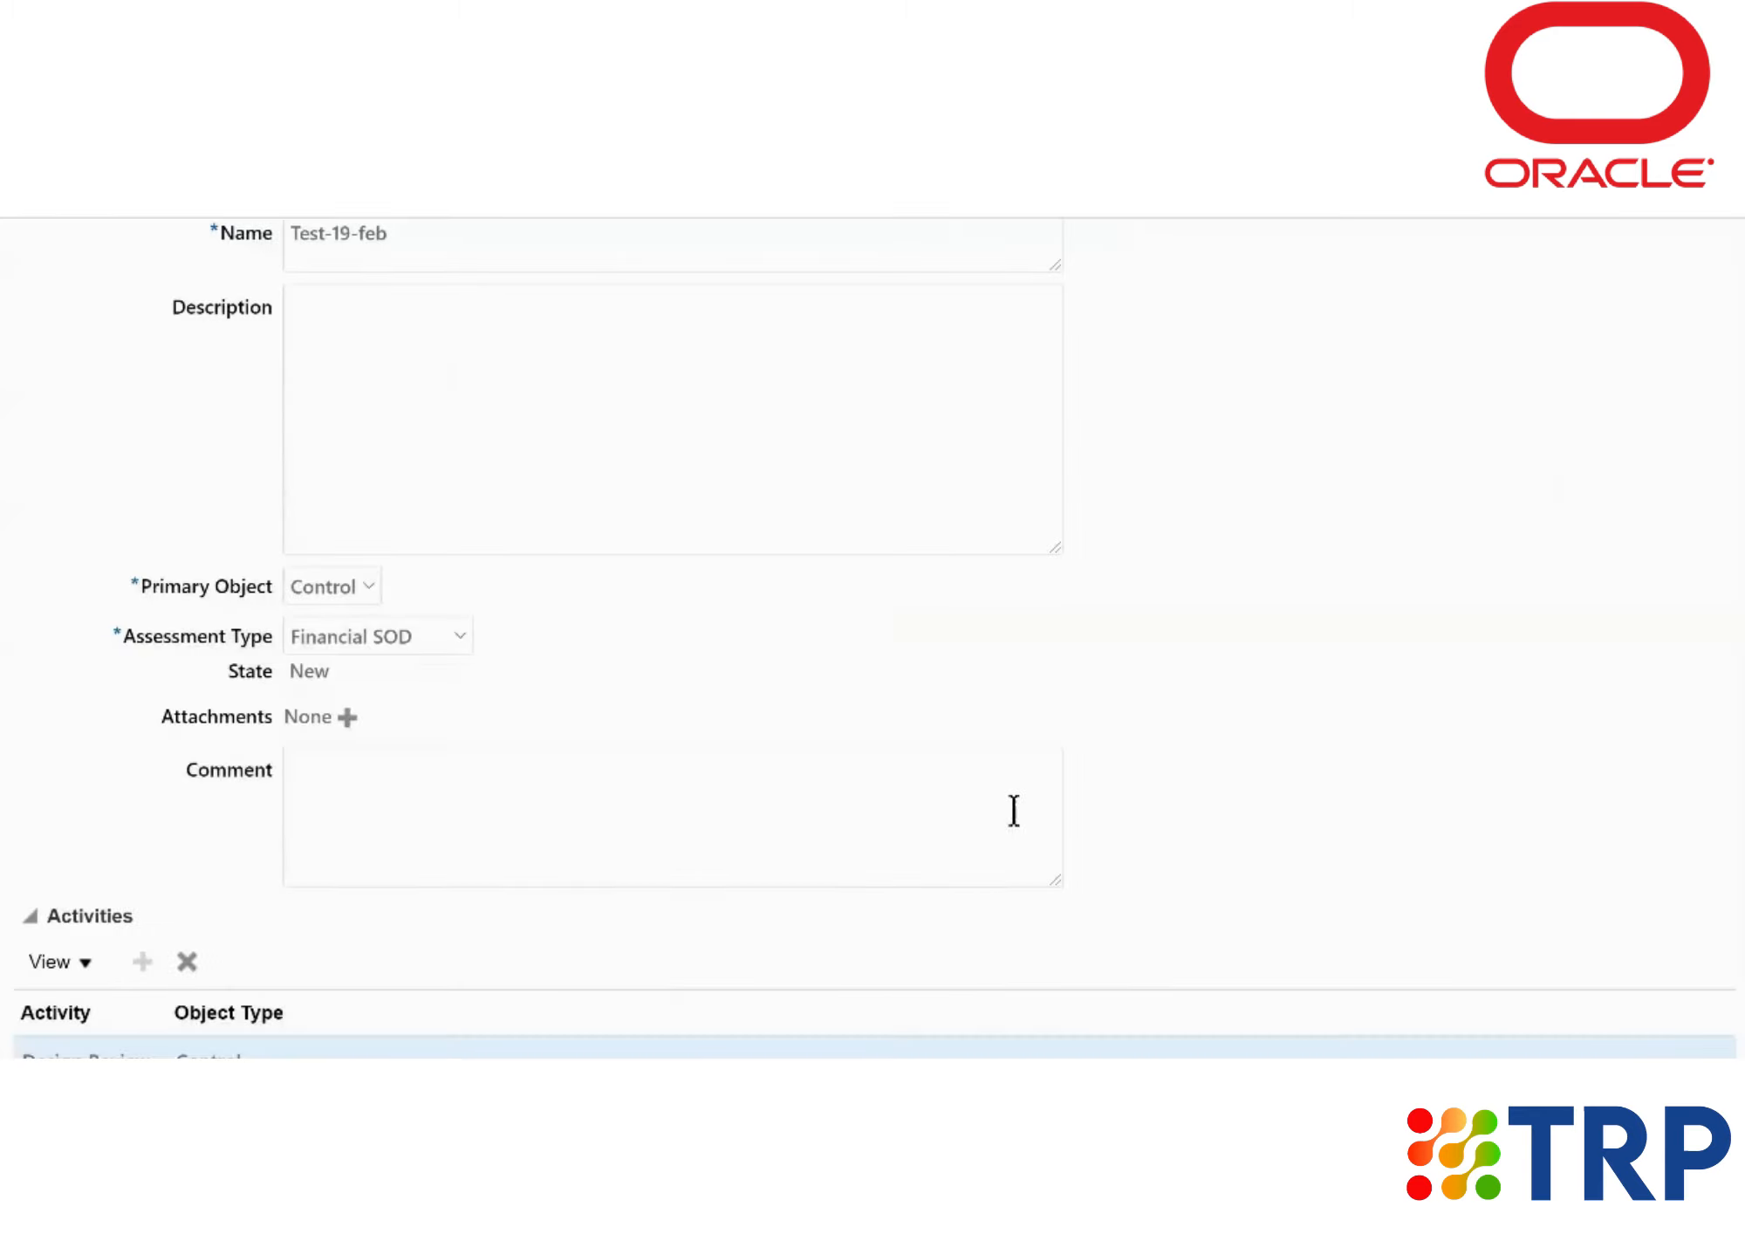
scroll(1247, 643, "up", 3)
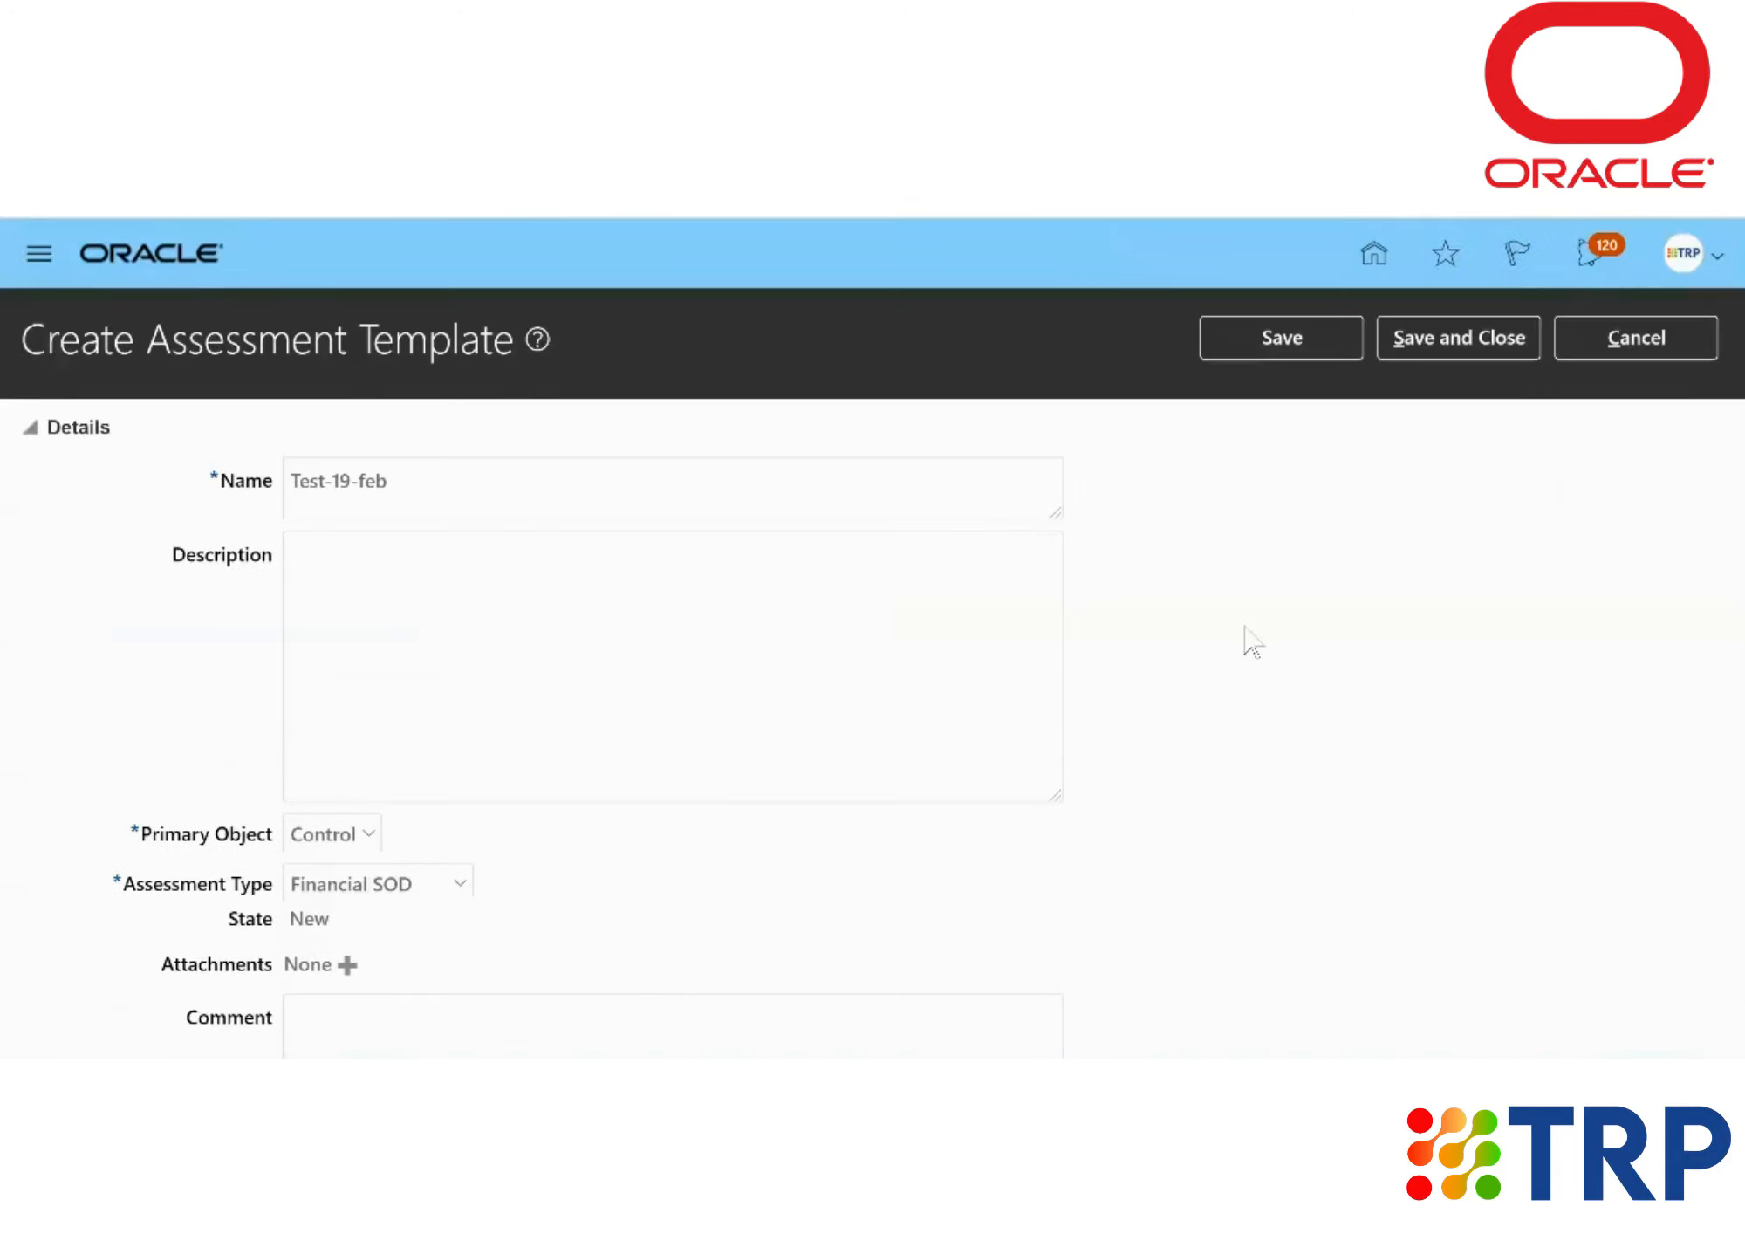
left_click(1477, 333)
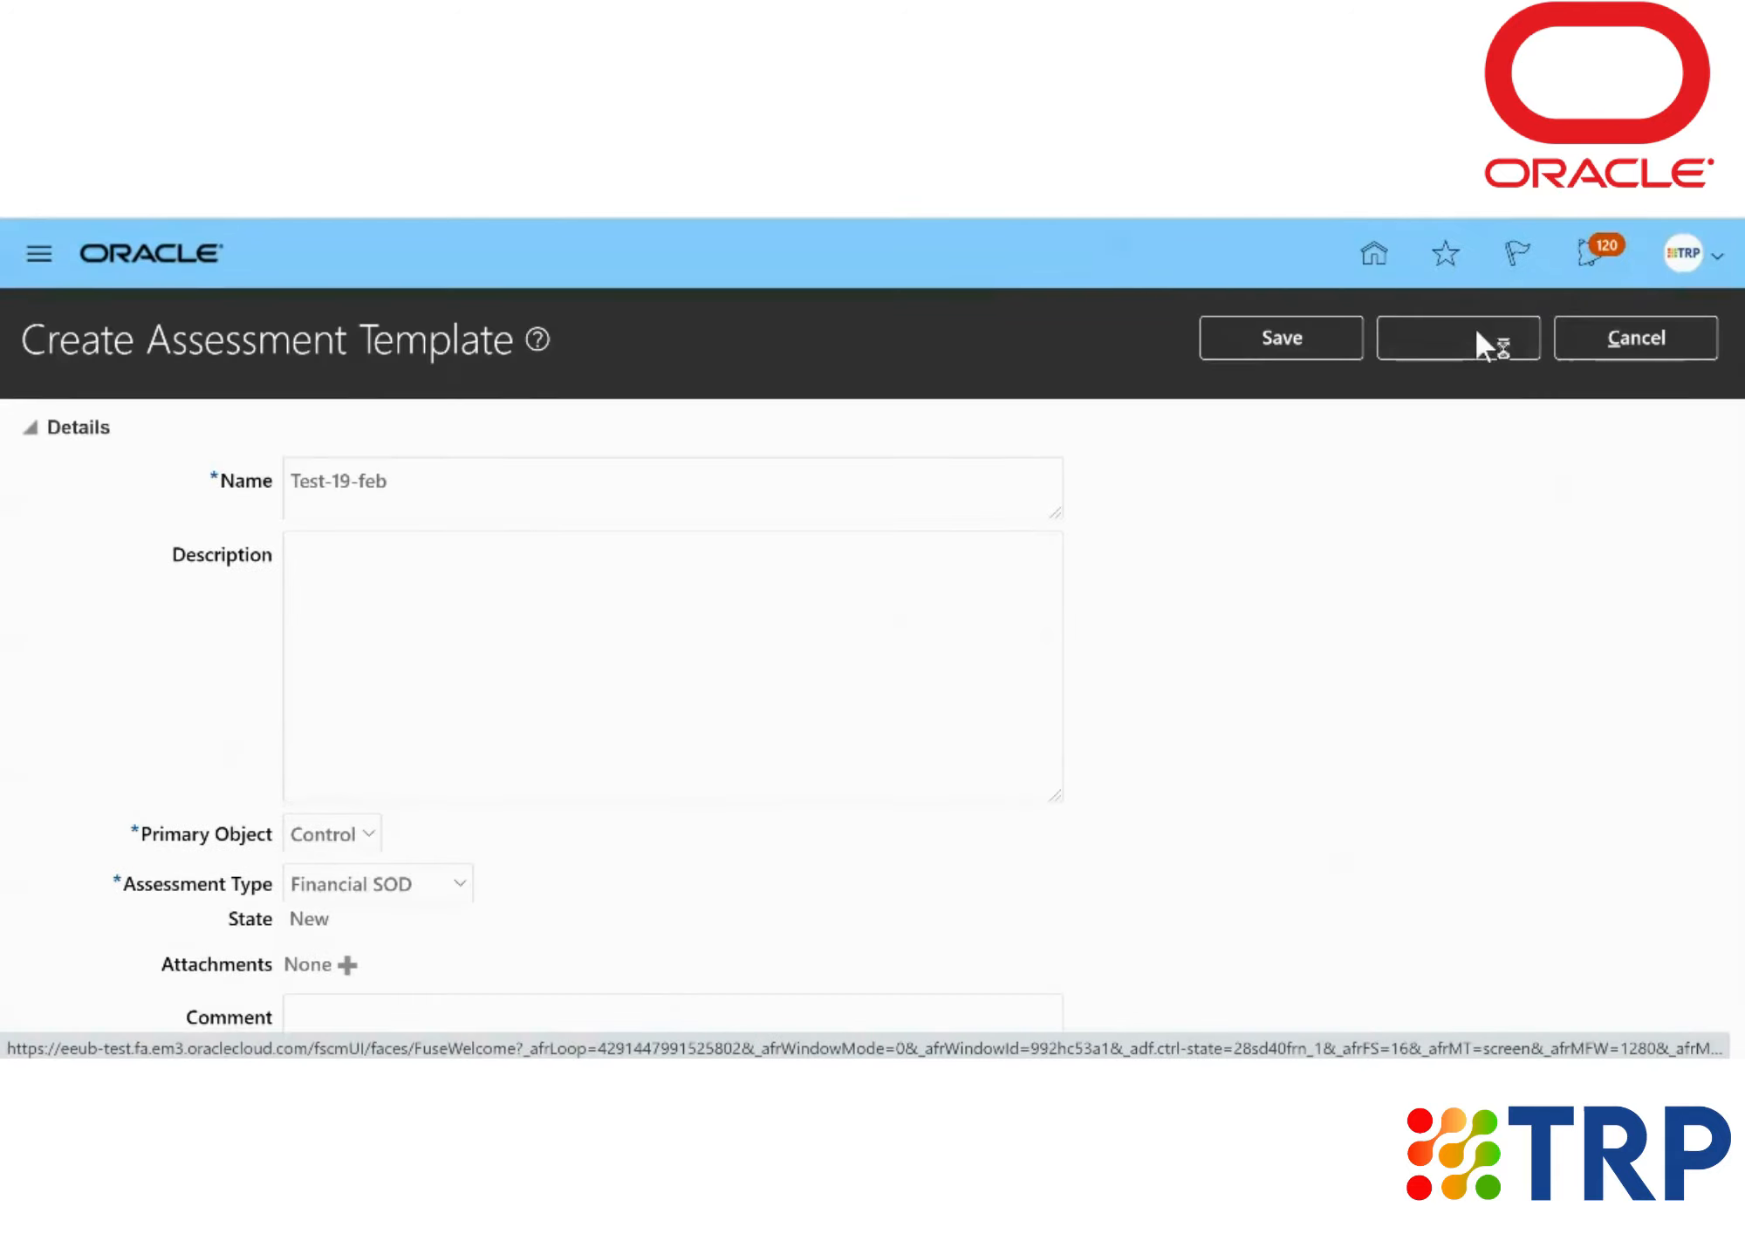
Step: Start a new assessment plan and enter test-19-feb as its name and description
scroll(711, 672, "down", 1)
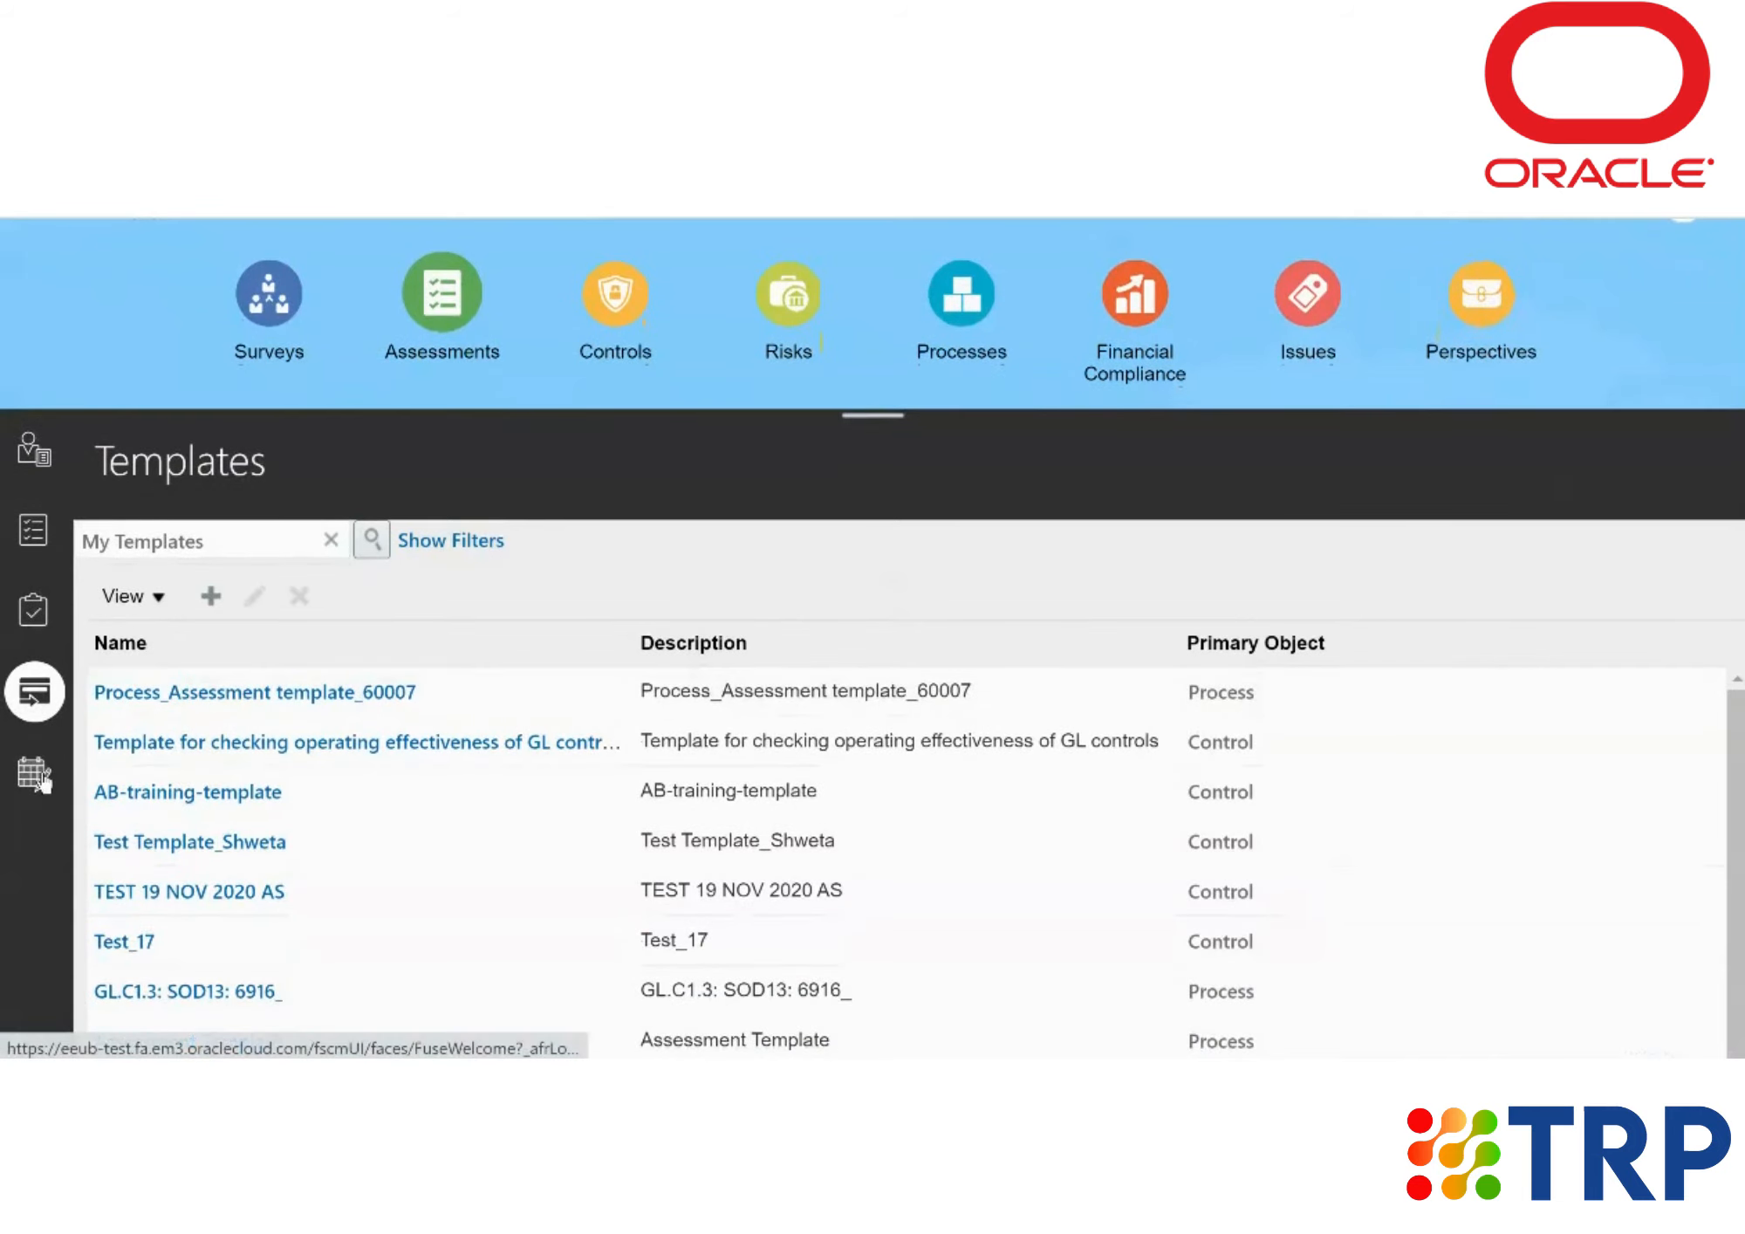
left_click(41, 769)
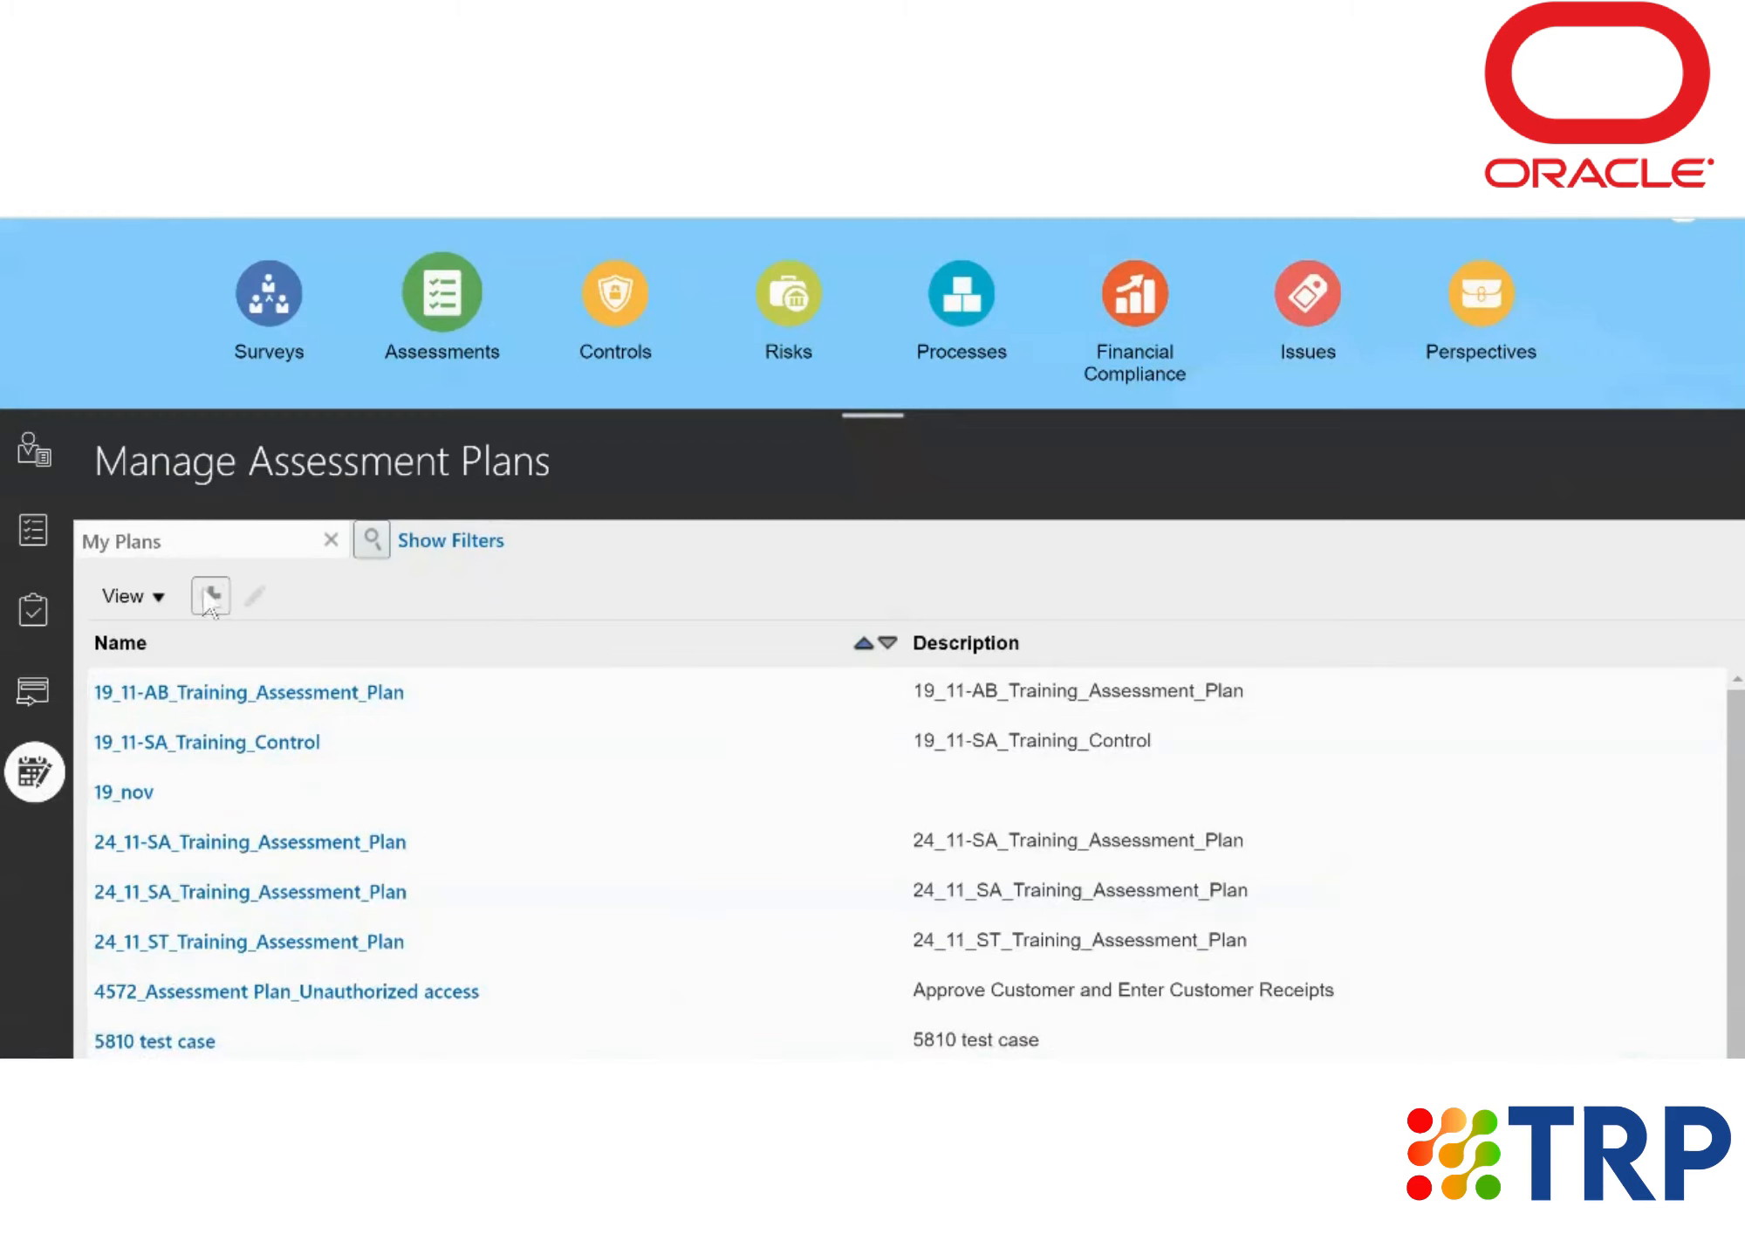
left_click(208, 597)
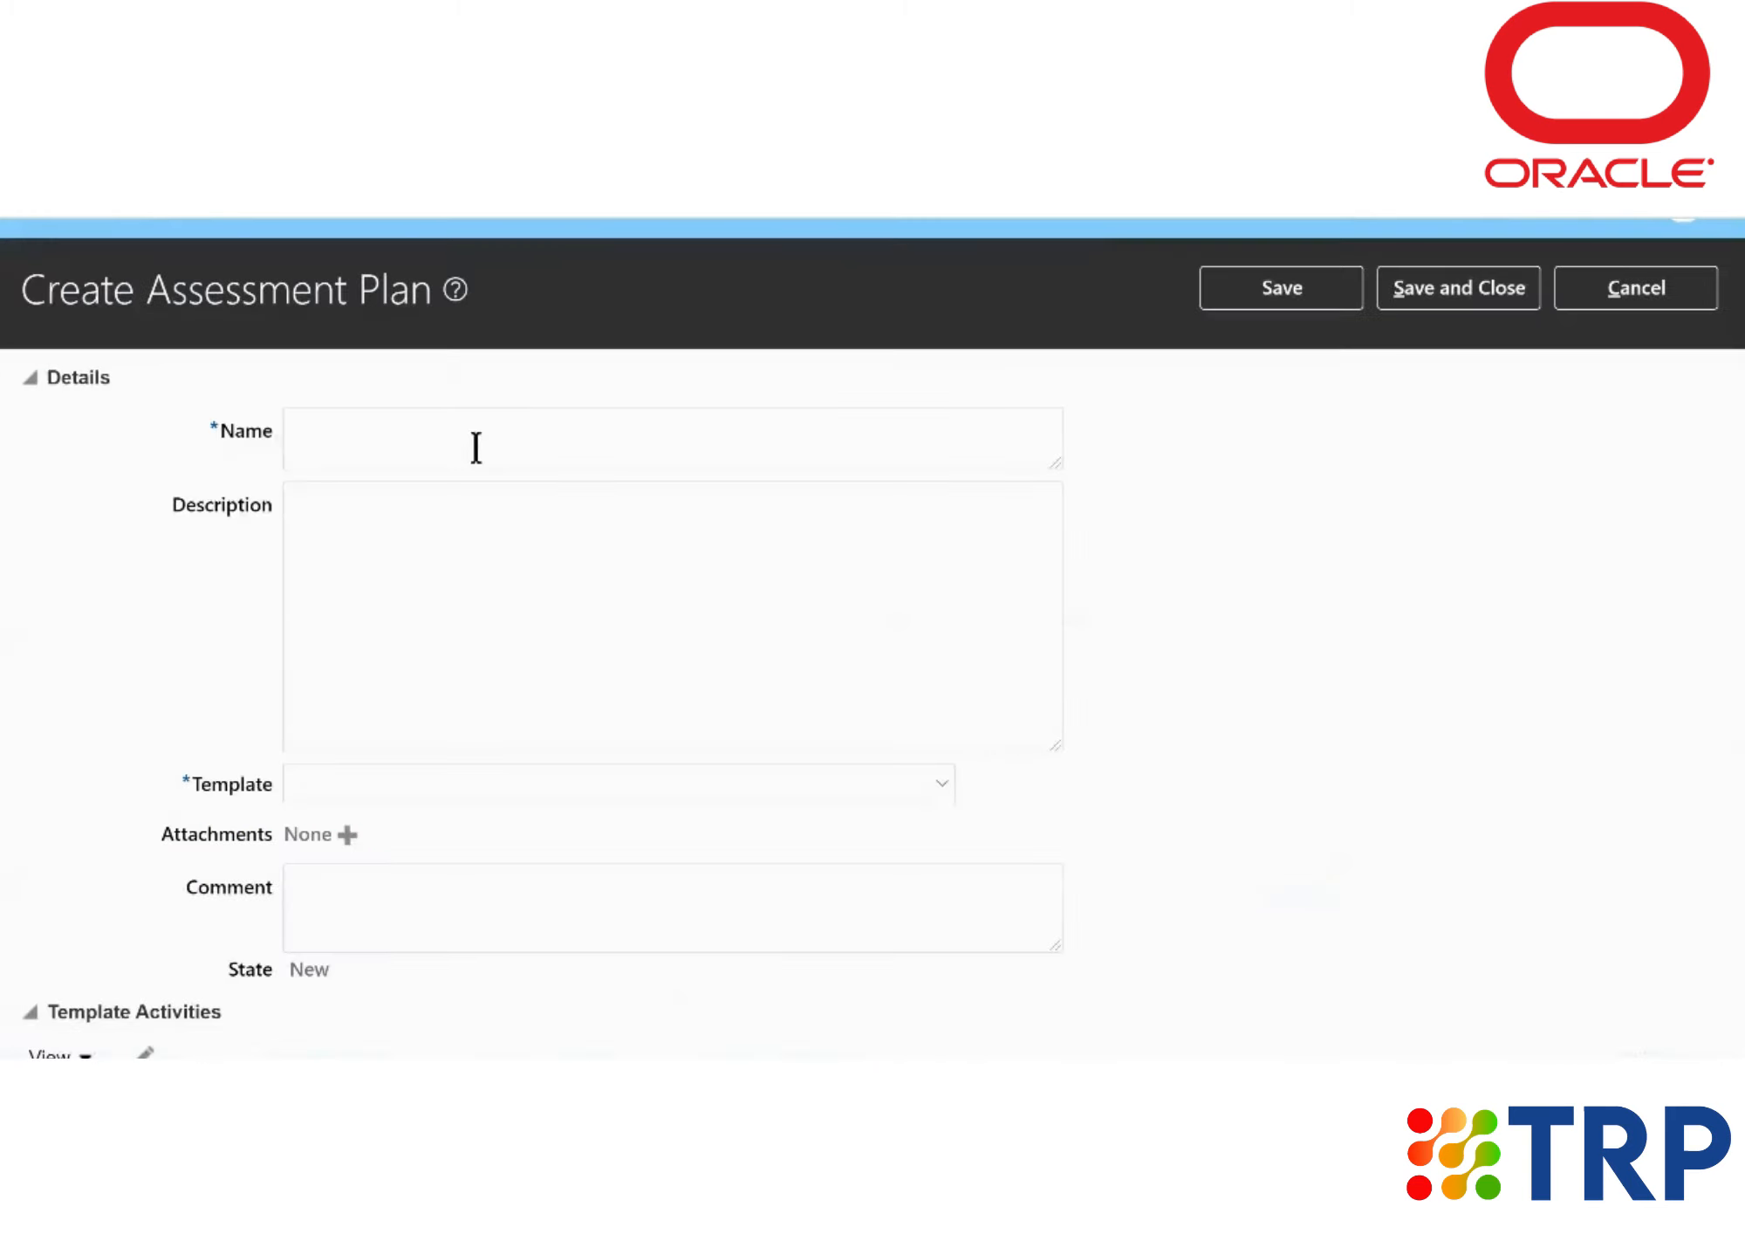
left_click(471, 445)
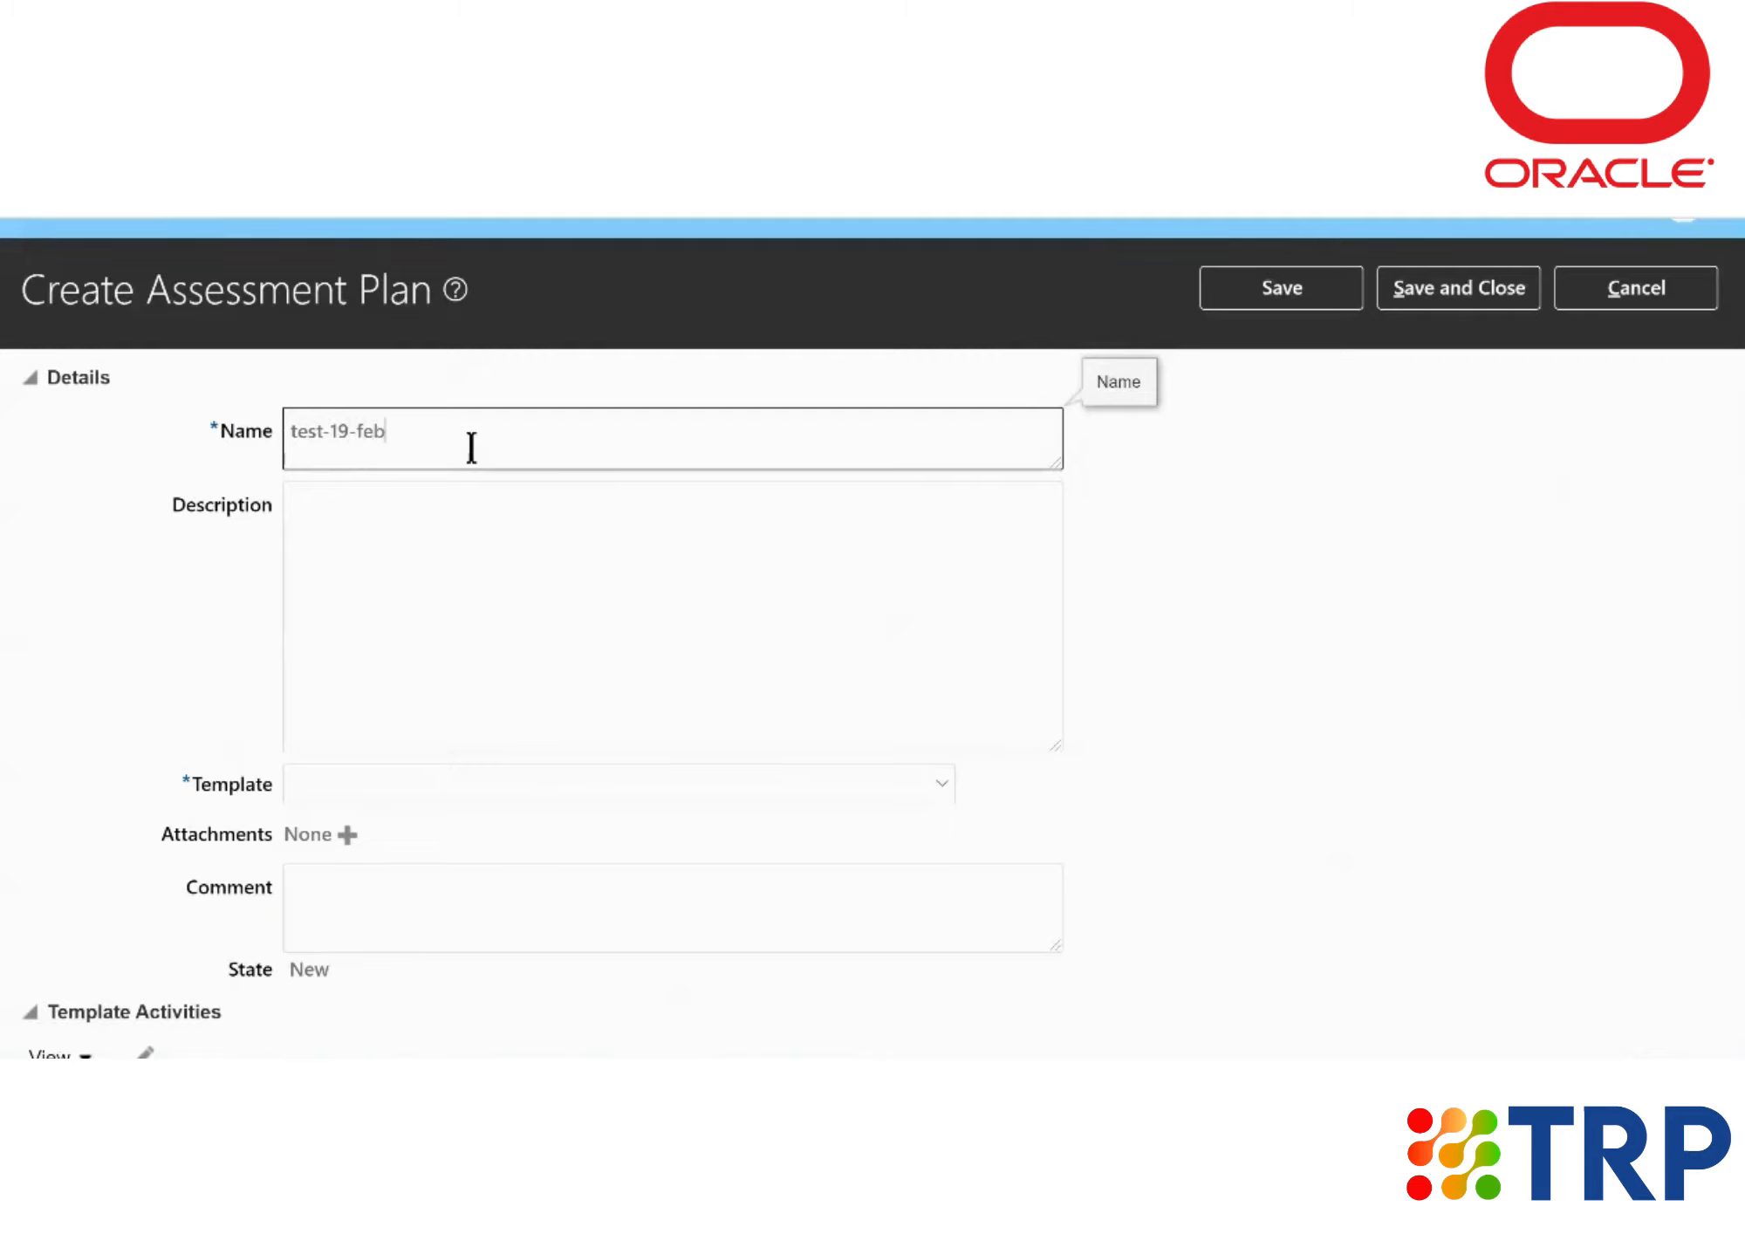
left_click(460, 526)
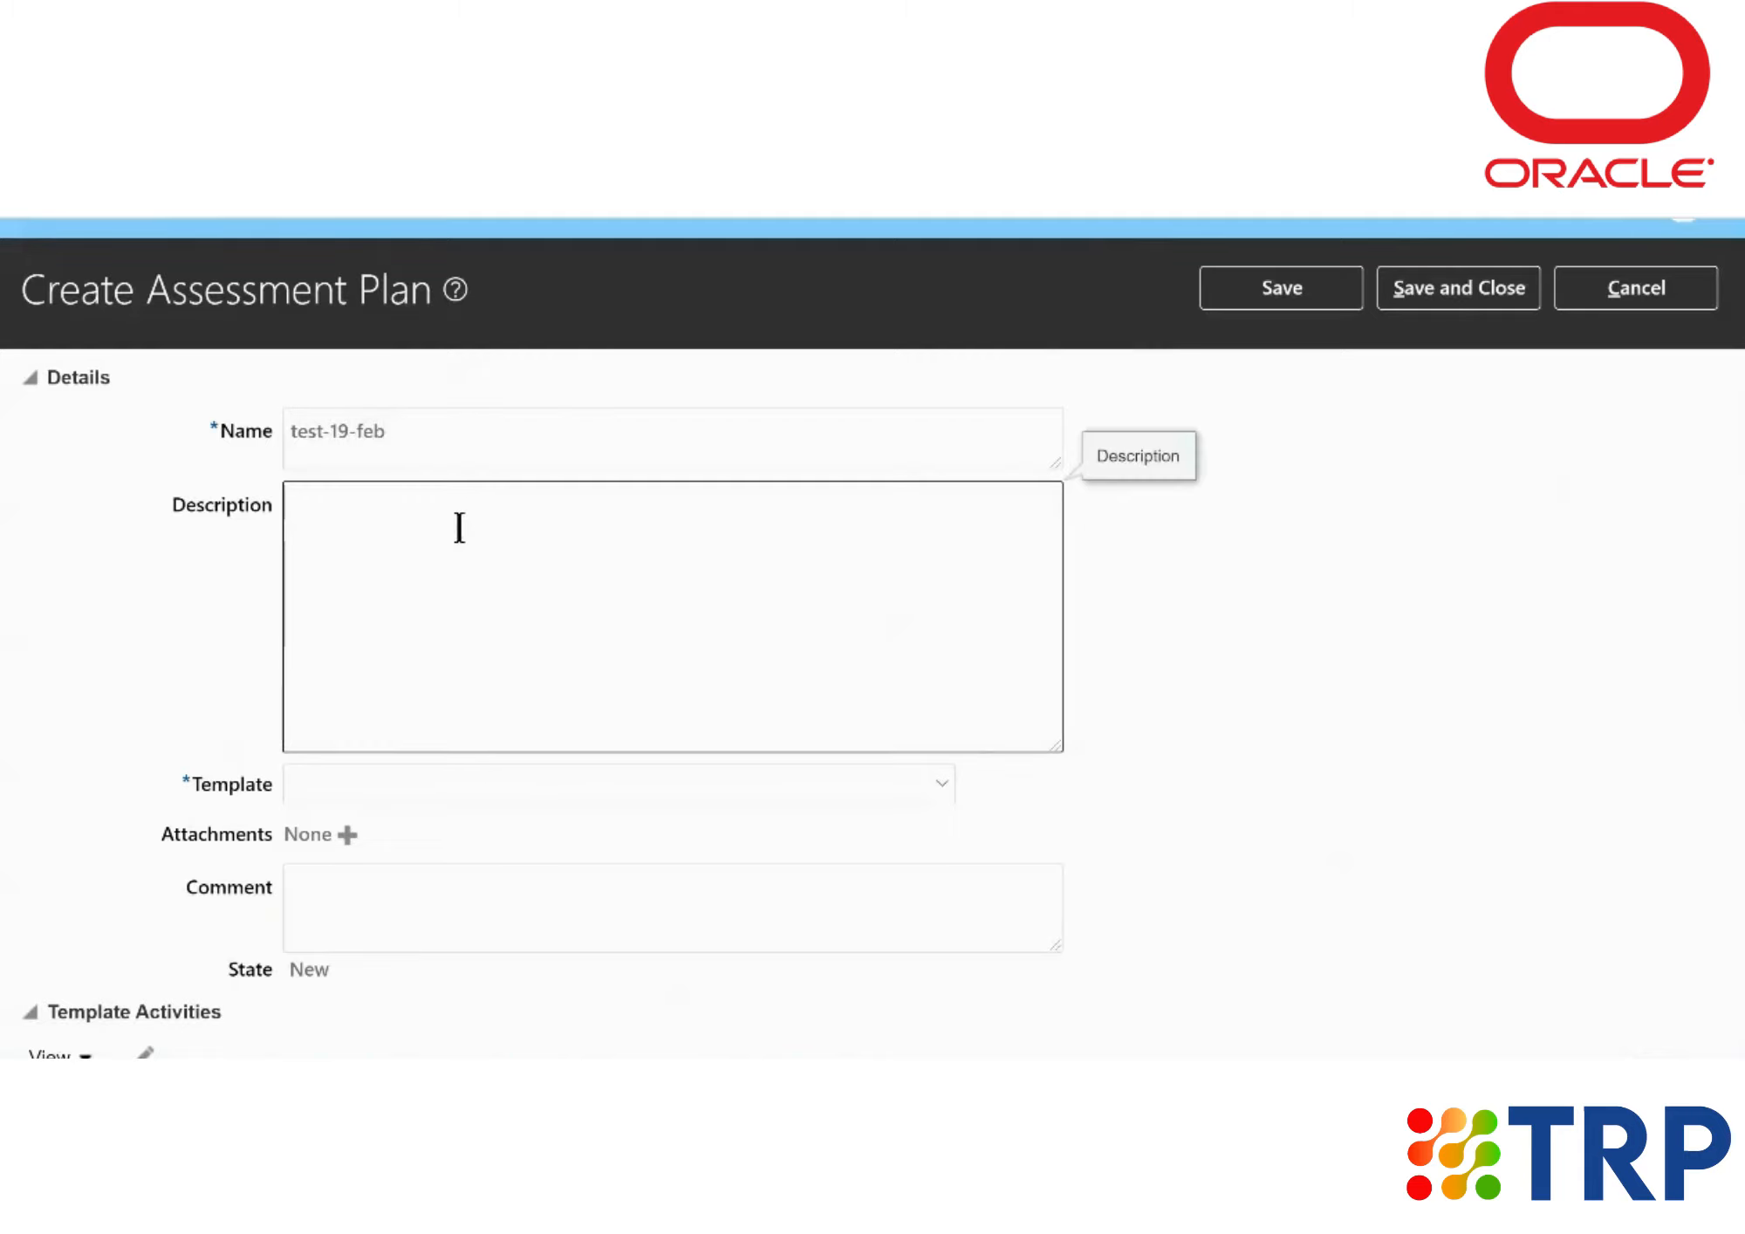
type("test-19-feb")
Step: Choose Test-19-feb as the template for the assessment plan
scroll(460, 526, "down", 5)
left_click(908, 365)
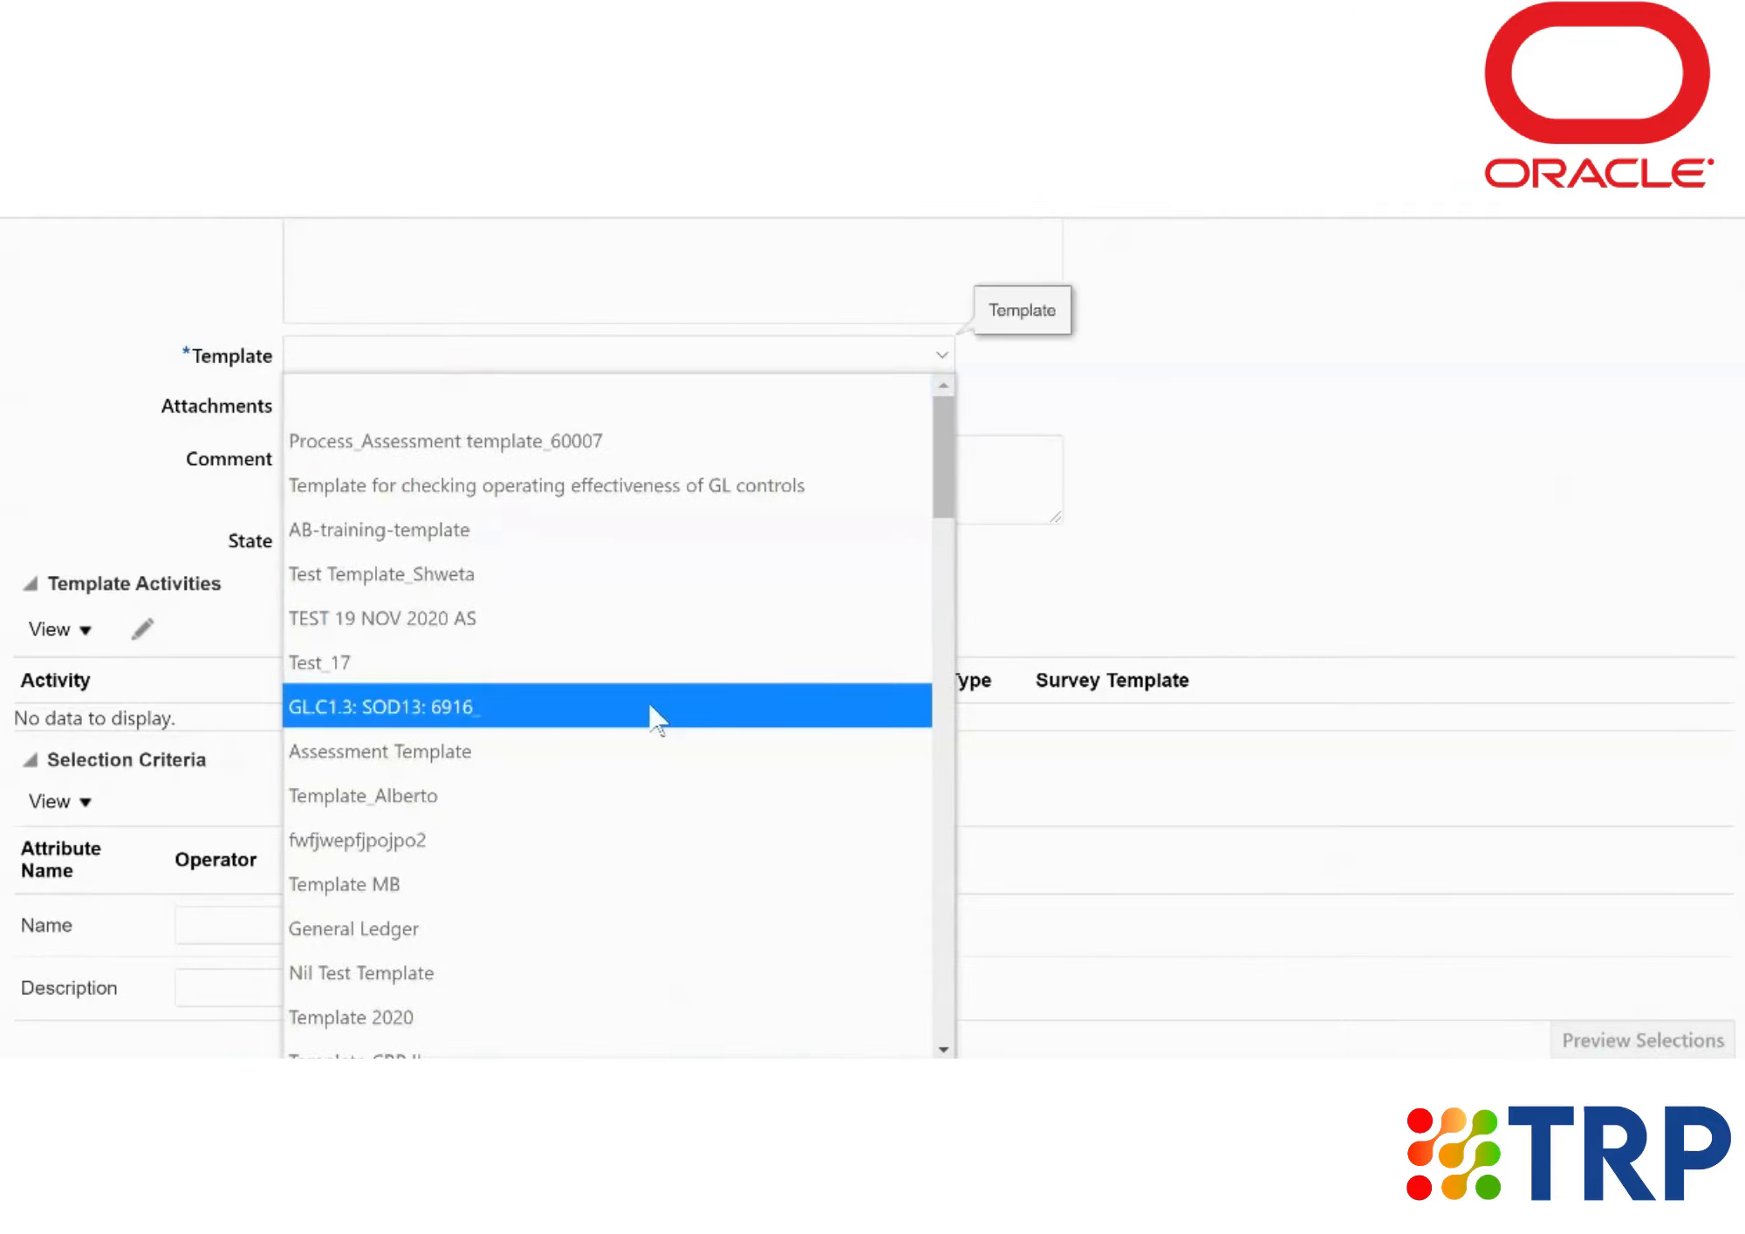
scroll(651, 707, "down", 10)
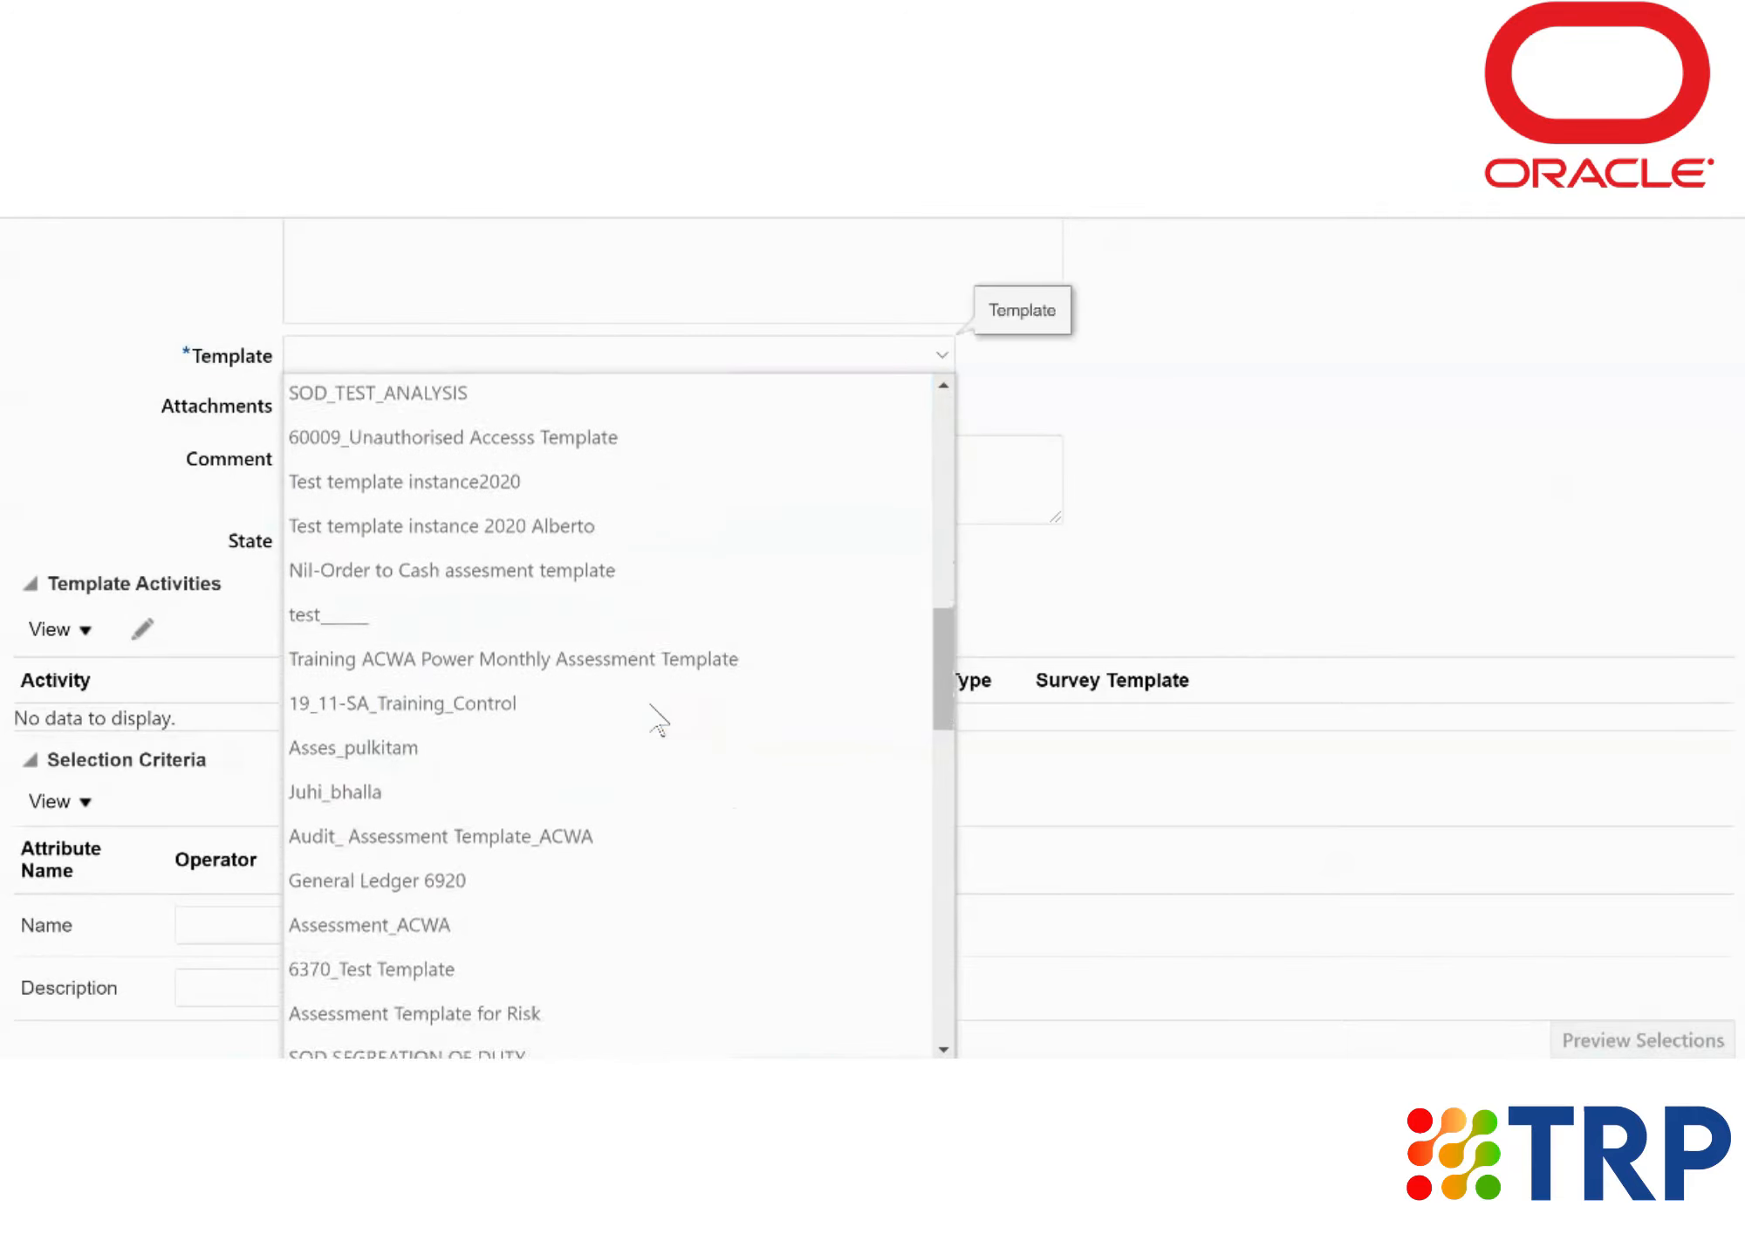
scroll(659, 720, "down", 10)
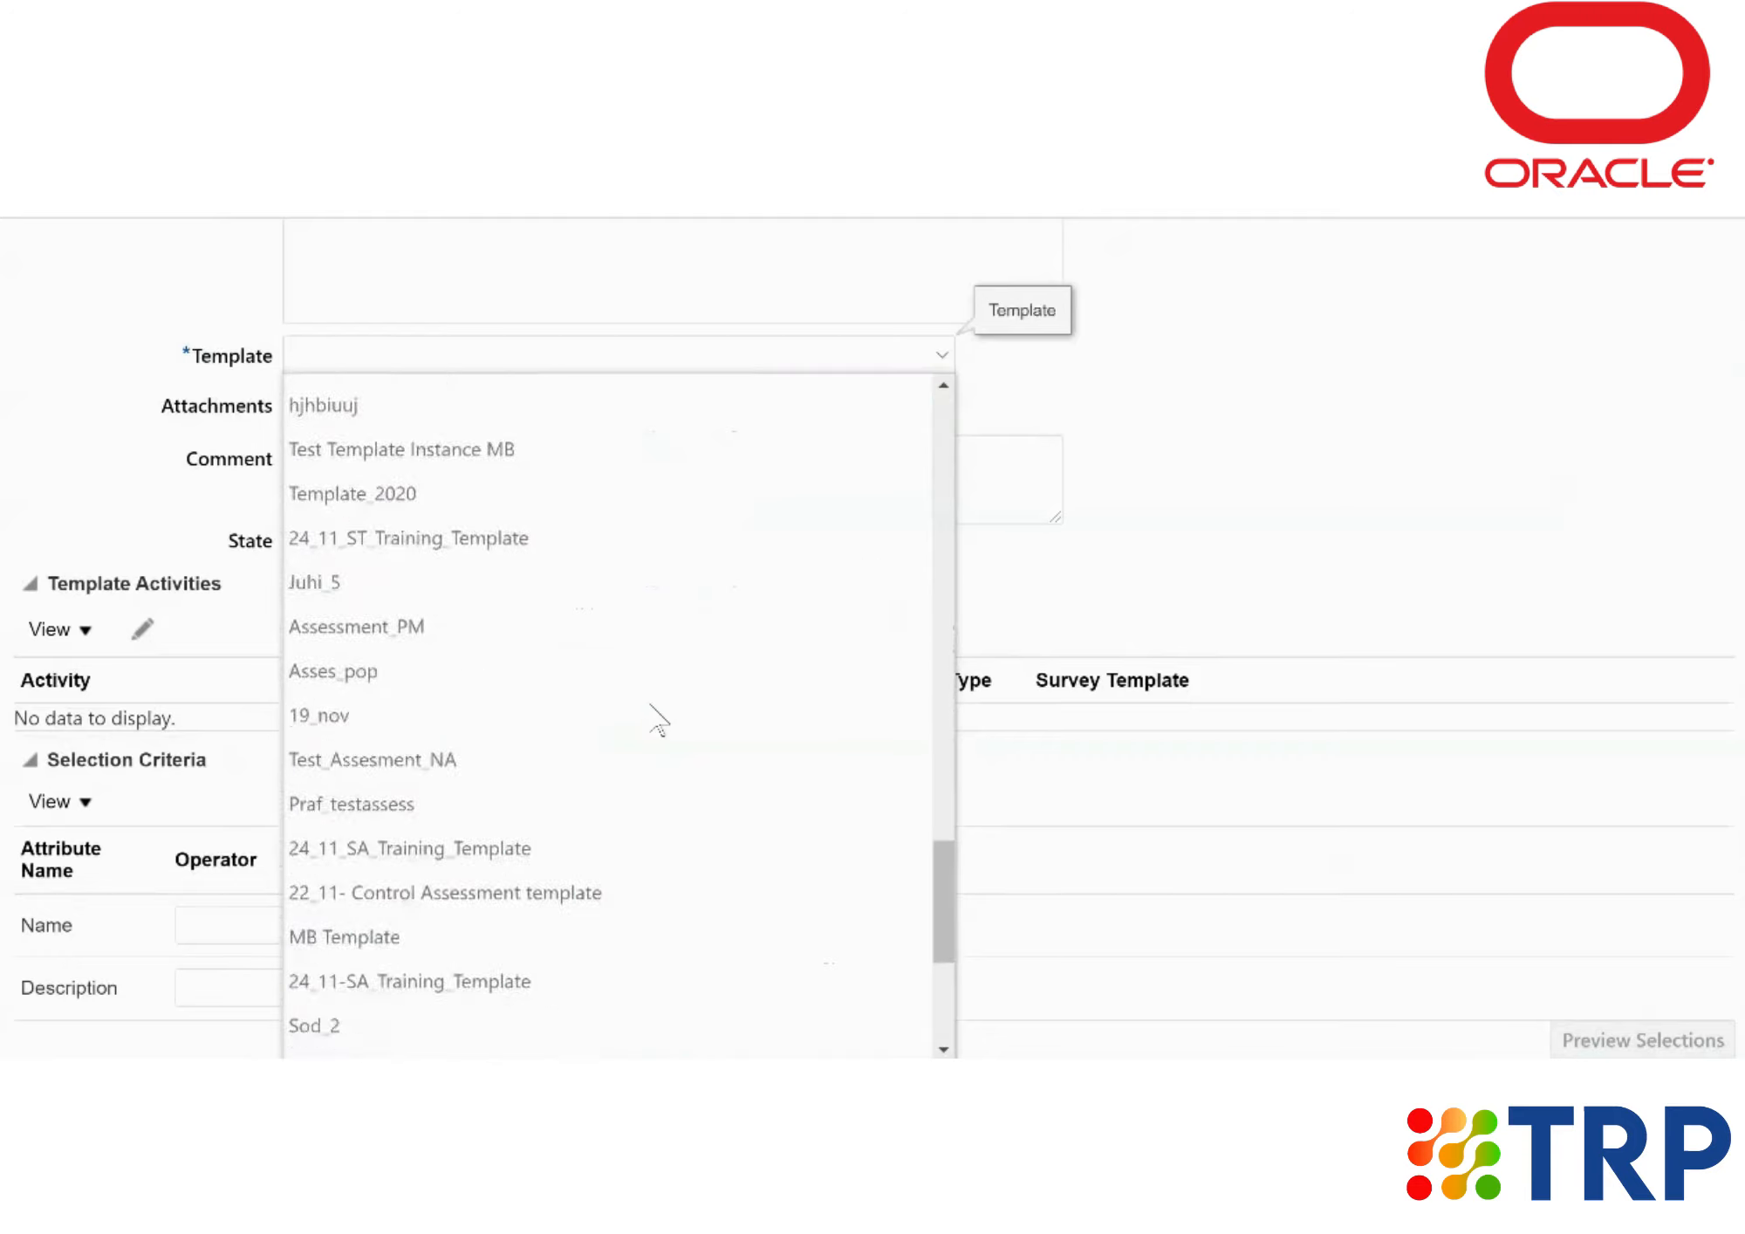
scroll(659, 720, "up", 2)
scroll(660, 720, "up", 3)
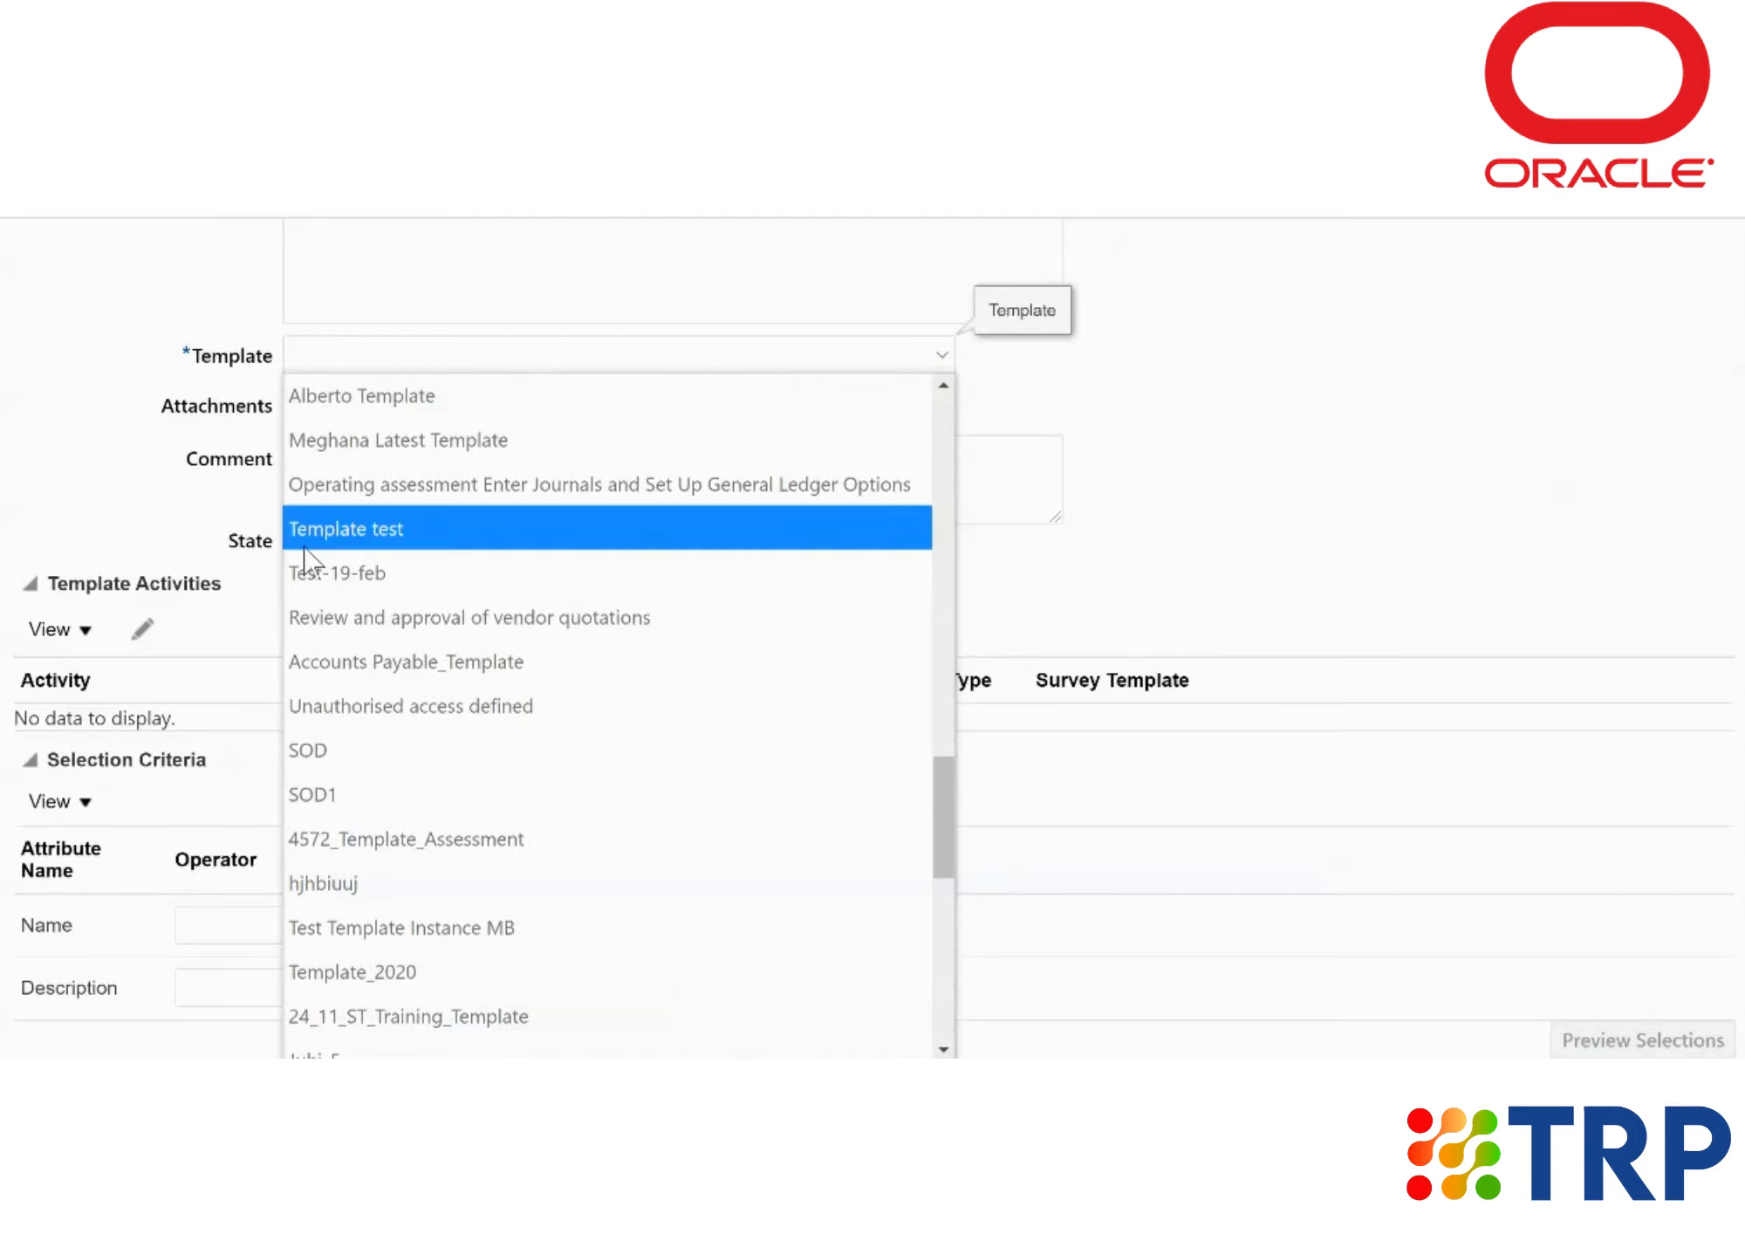
left_click(315, 581)
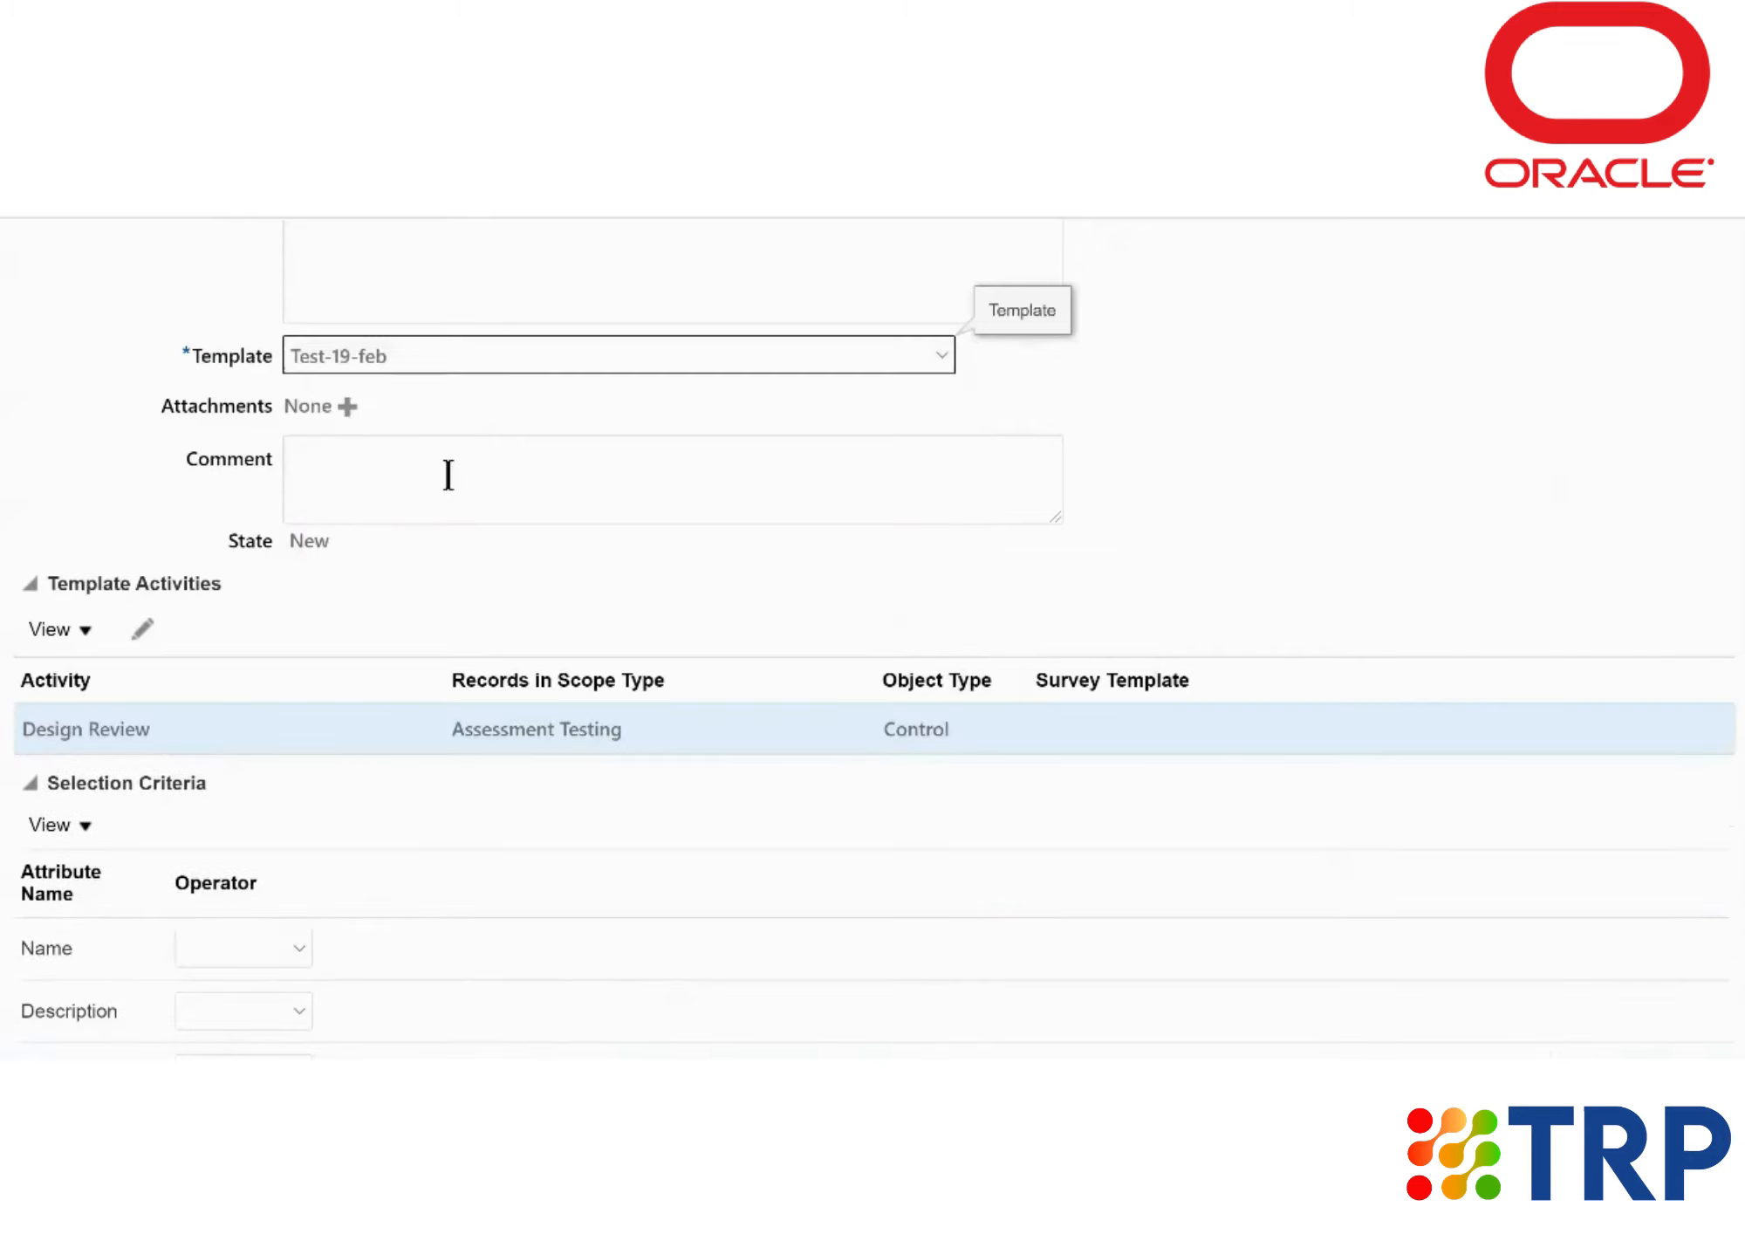
Step: Set the selection criteria operators for Name, Description and Frequency to Is not blank
scroll(447, 476, "down", 1)
scroll(448, 475, "down", 4)
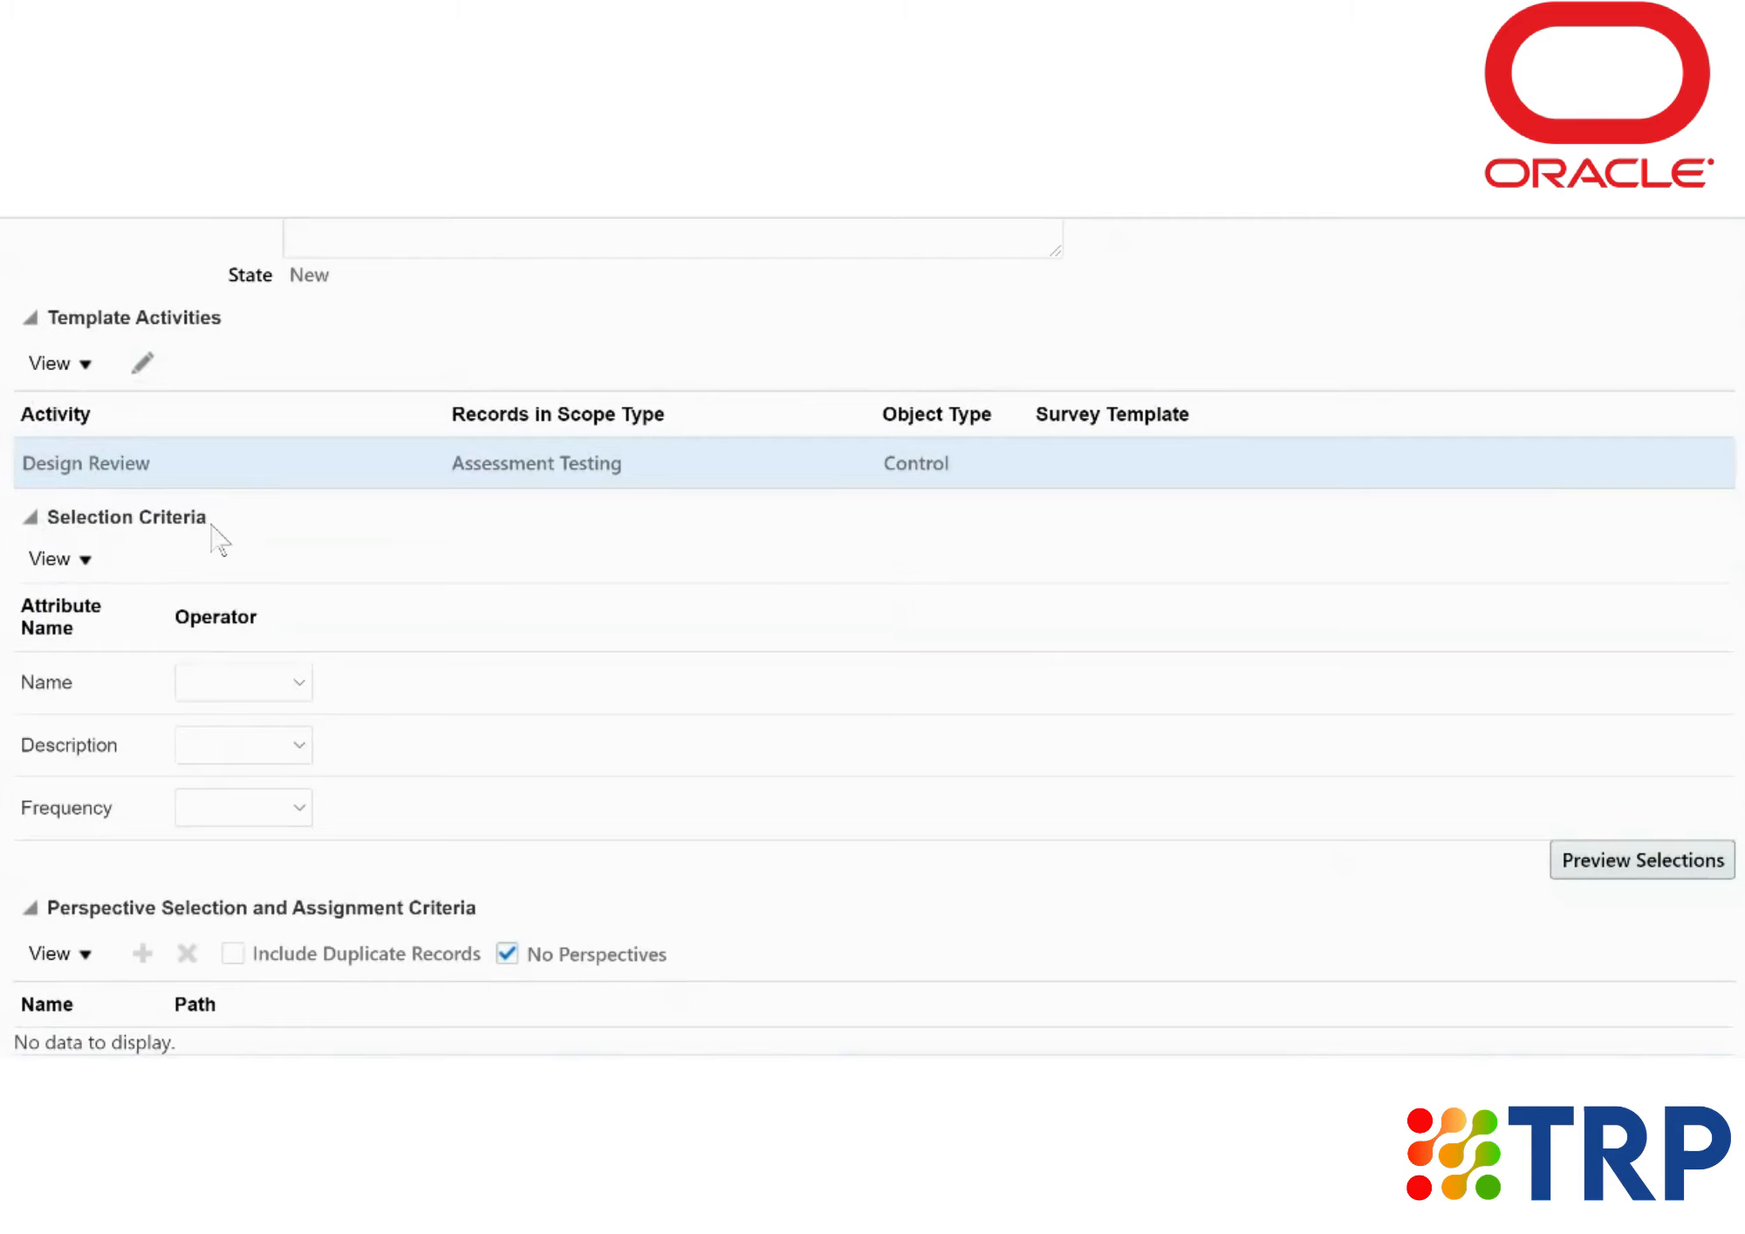
scroll(214, 529, "down", 1)
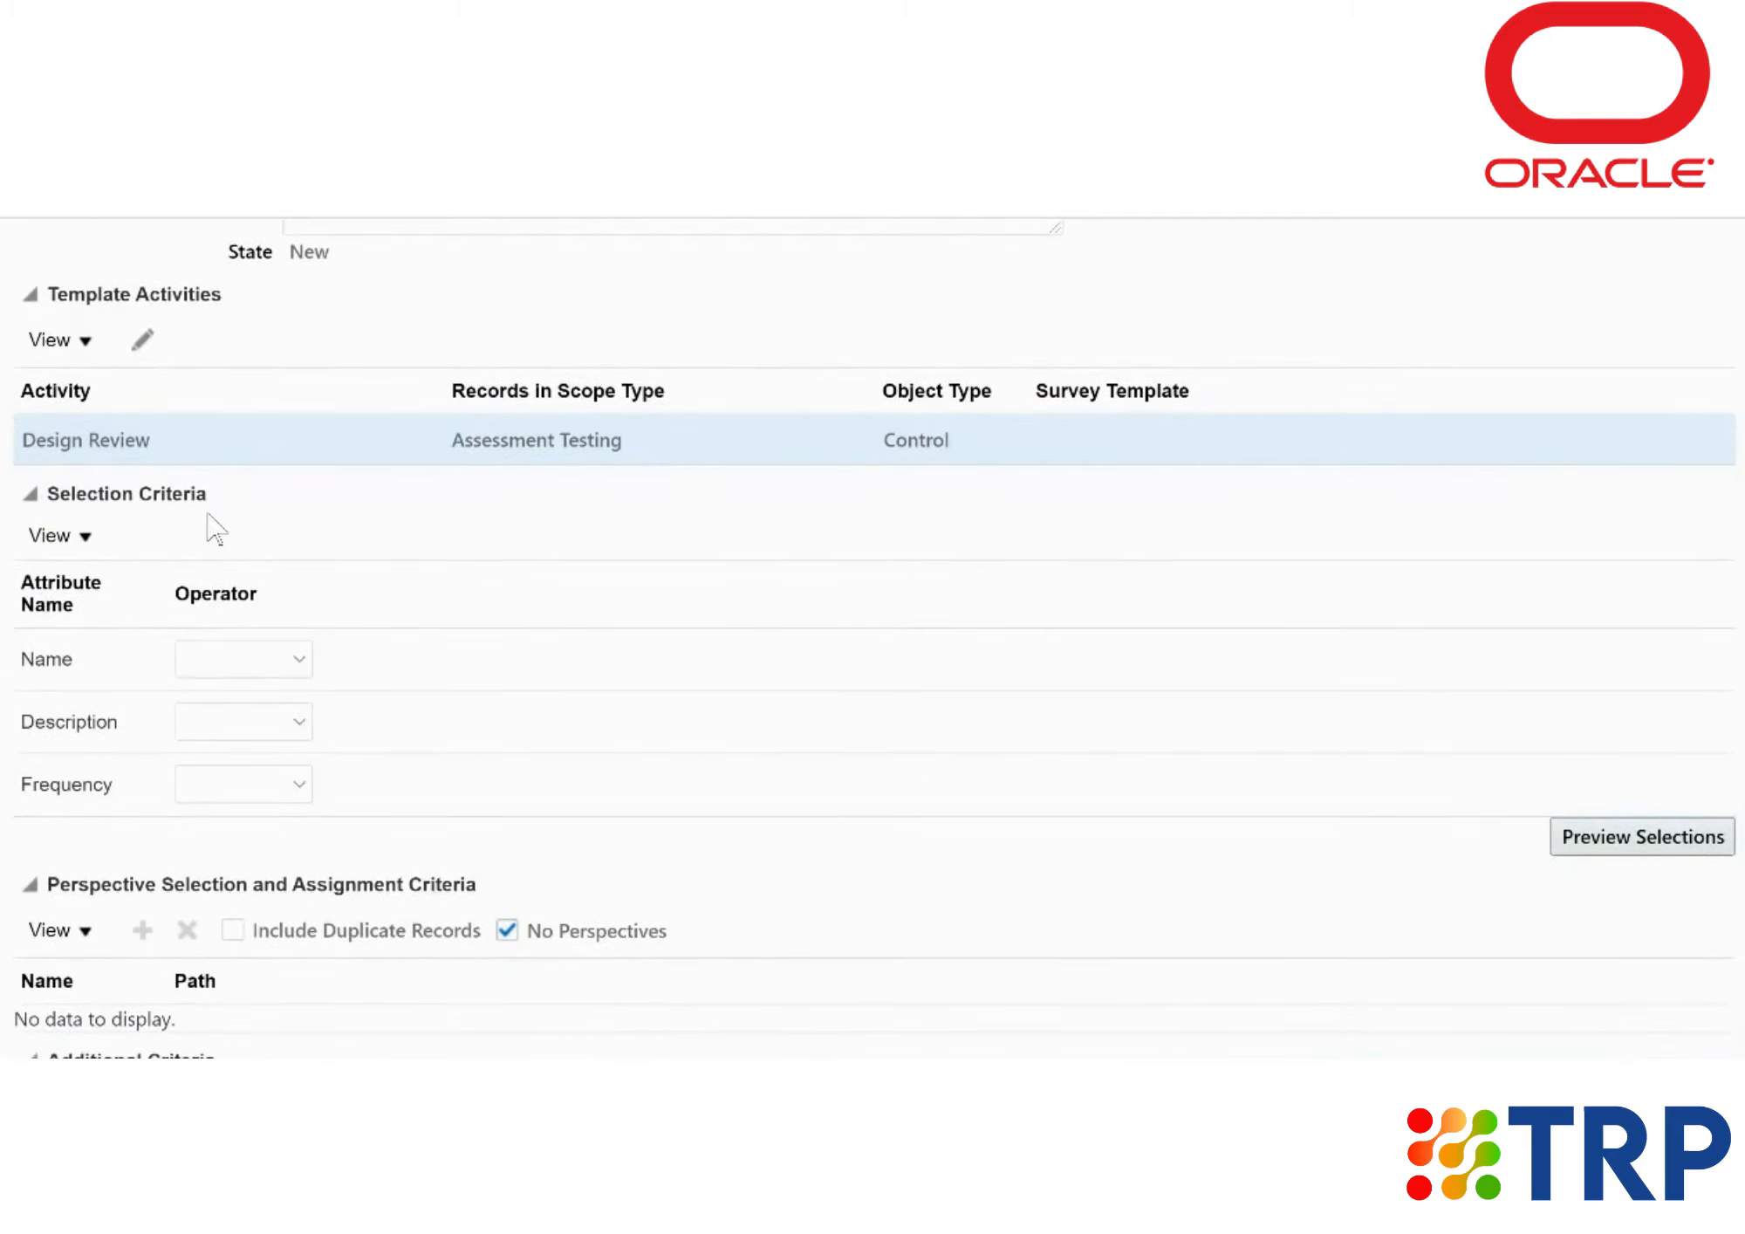
scroll(214, 528, "down", 3)
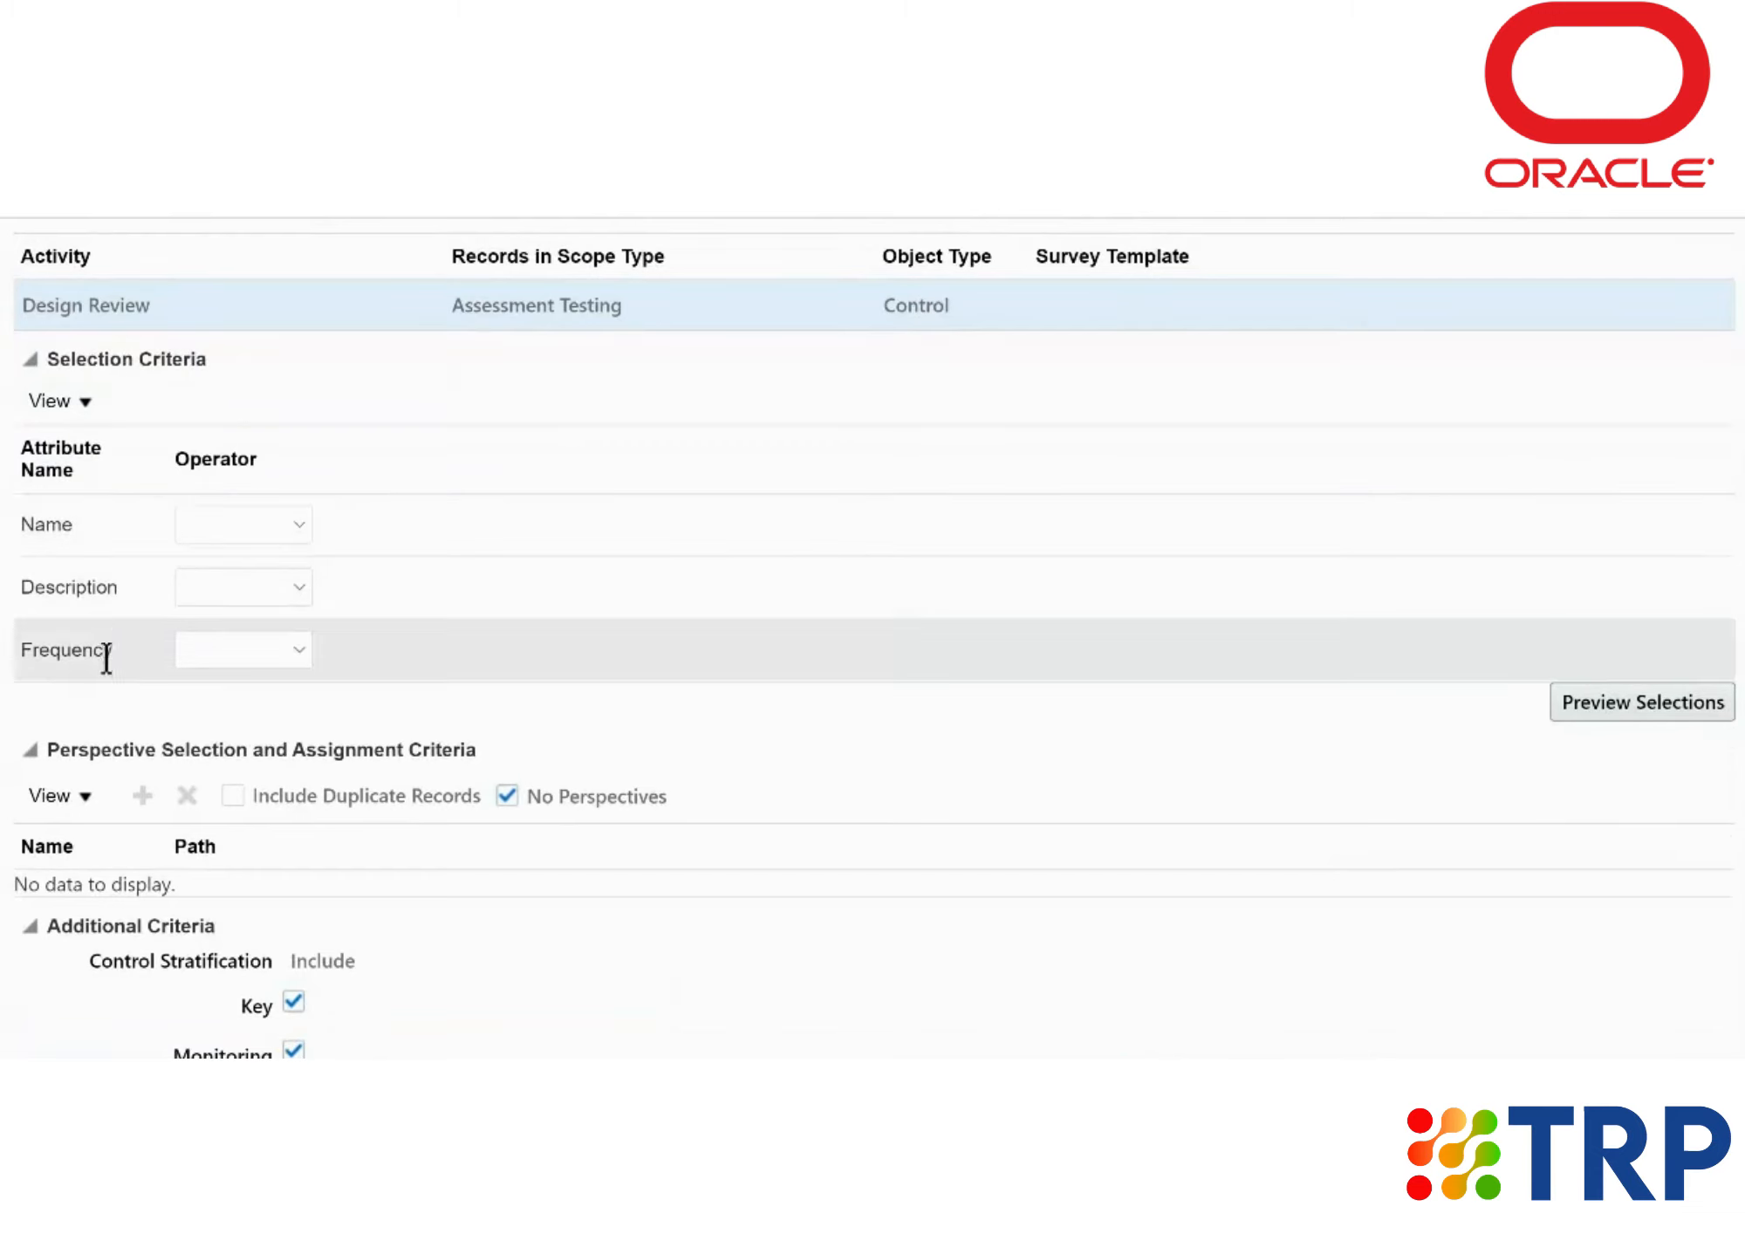
left_click(291, 530)
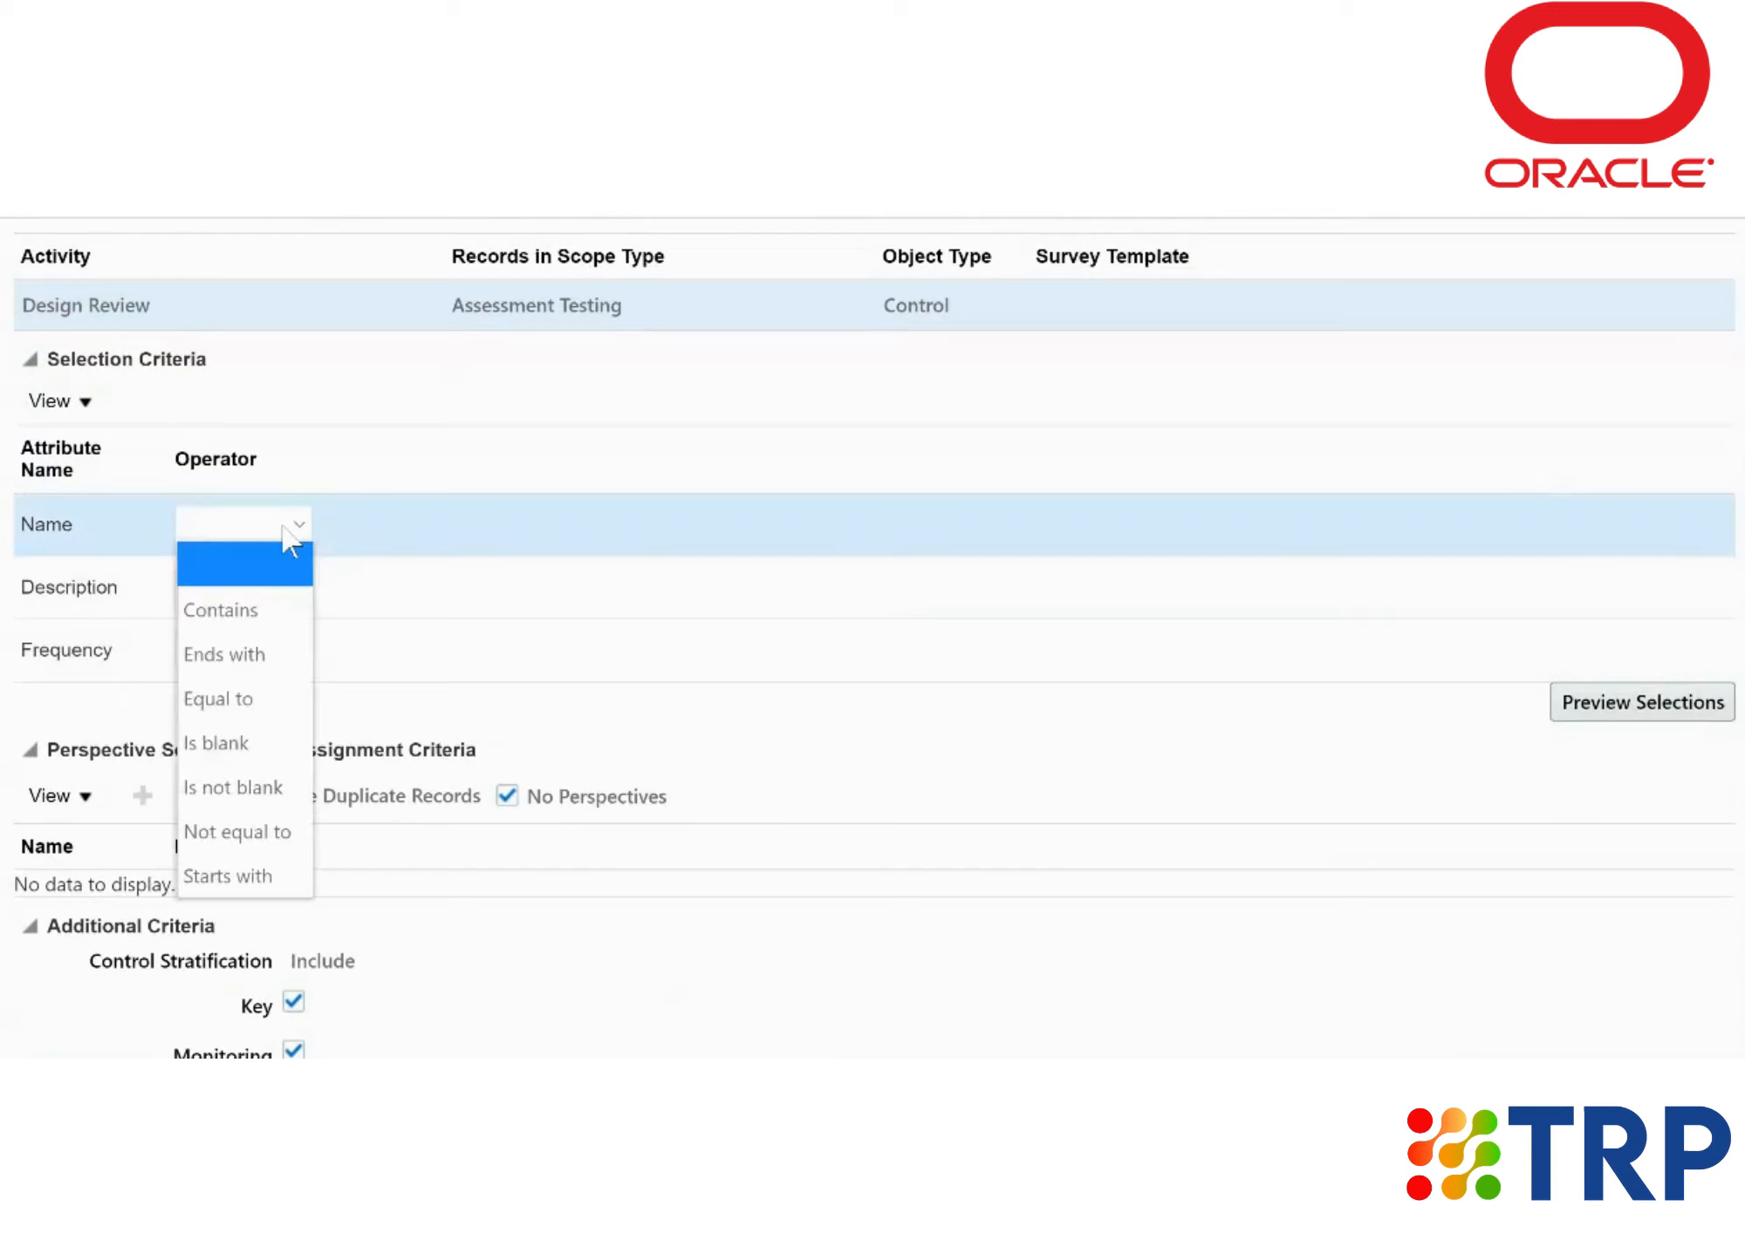
left_click(275, 787)
left_click(273, 593)
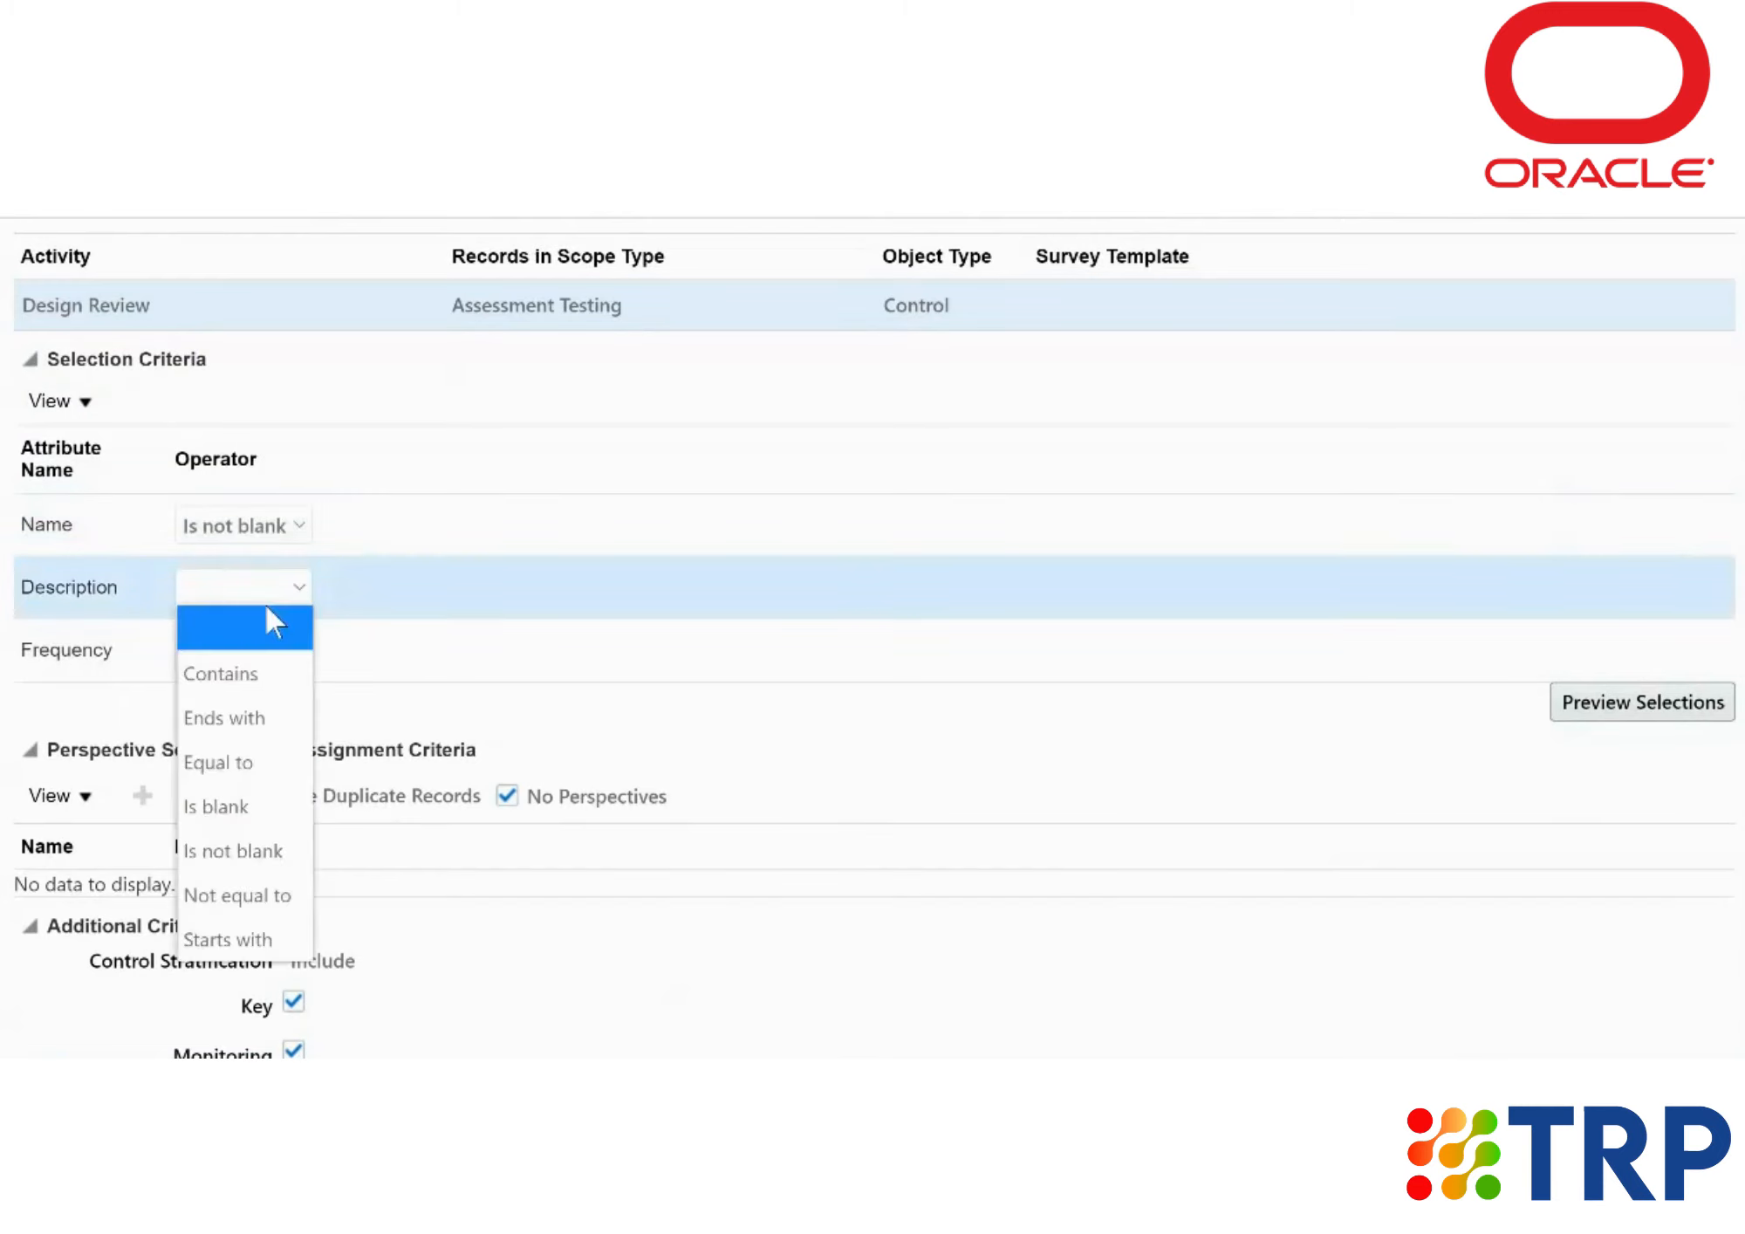
left_click(266, 860)
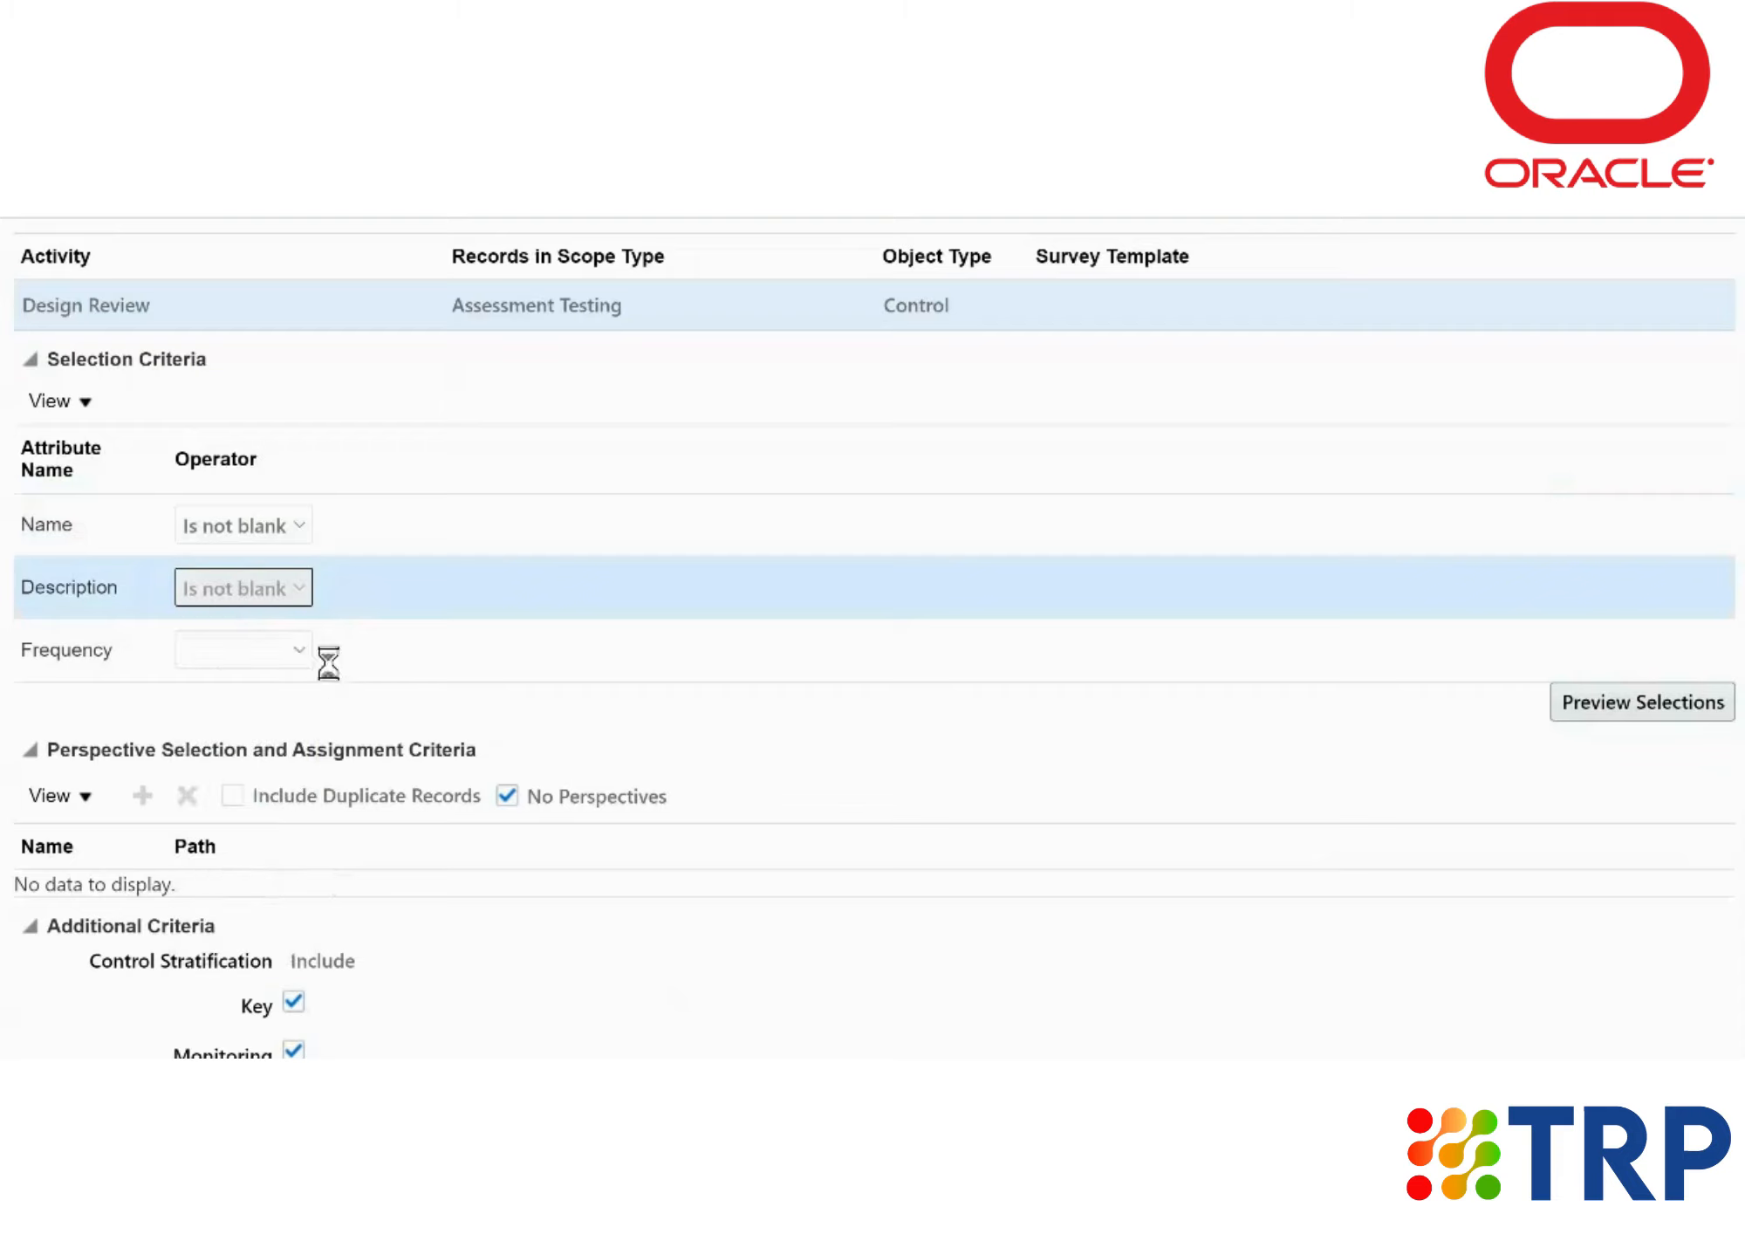
left_click(292, 650)
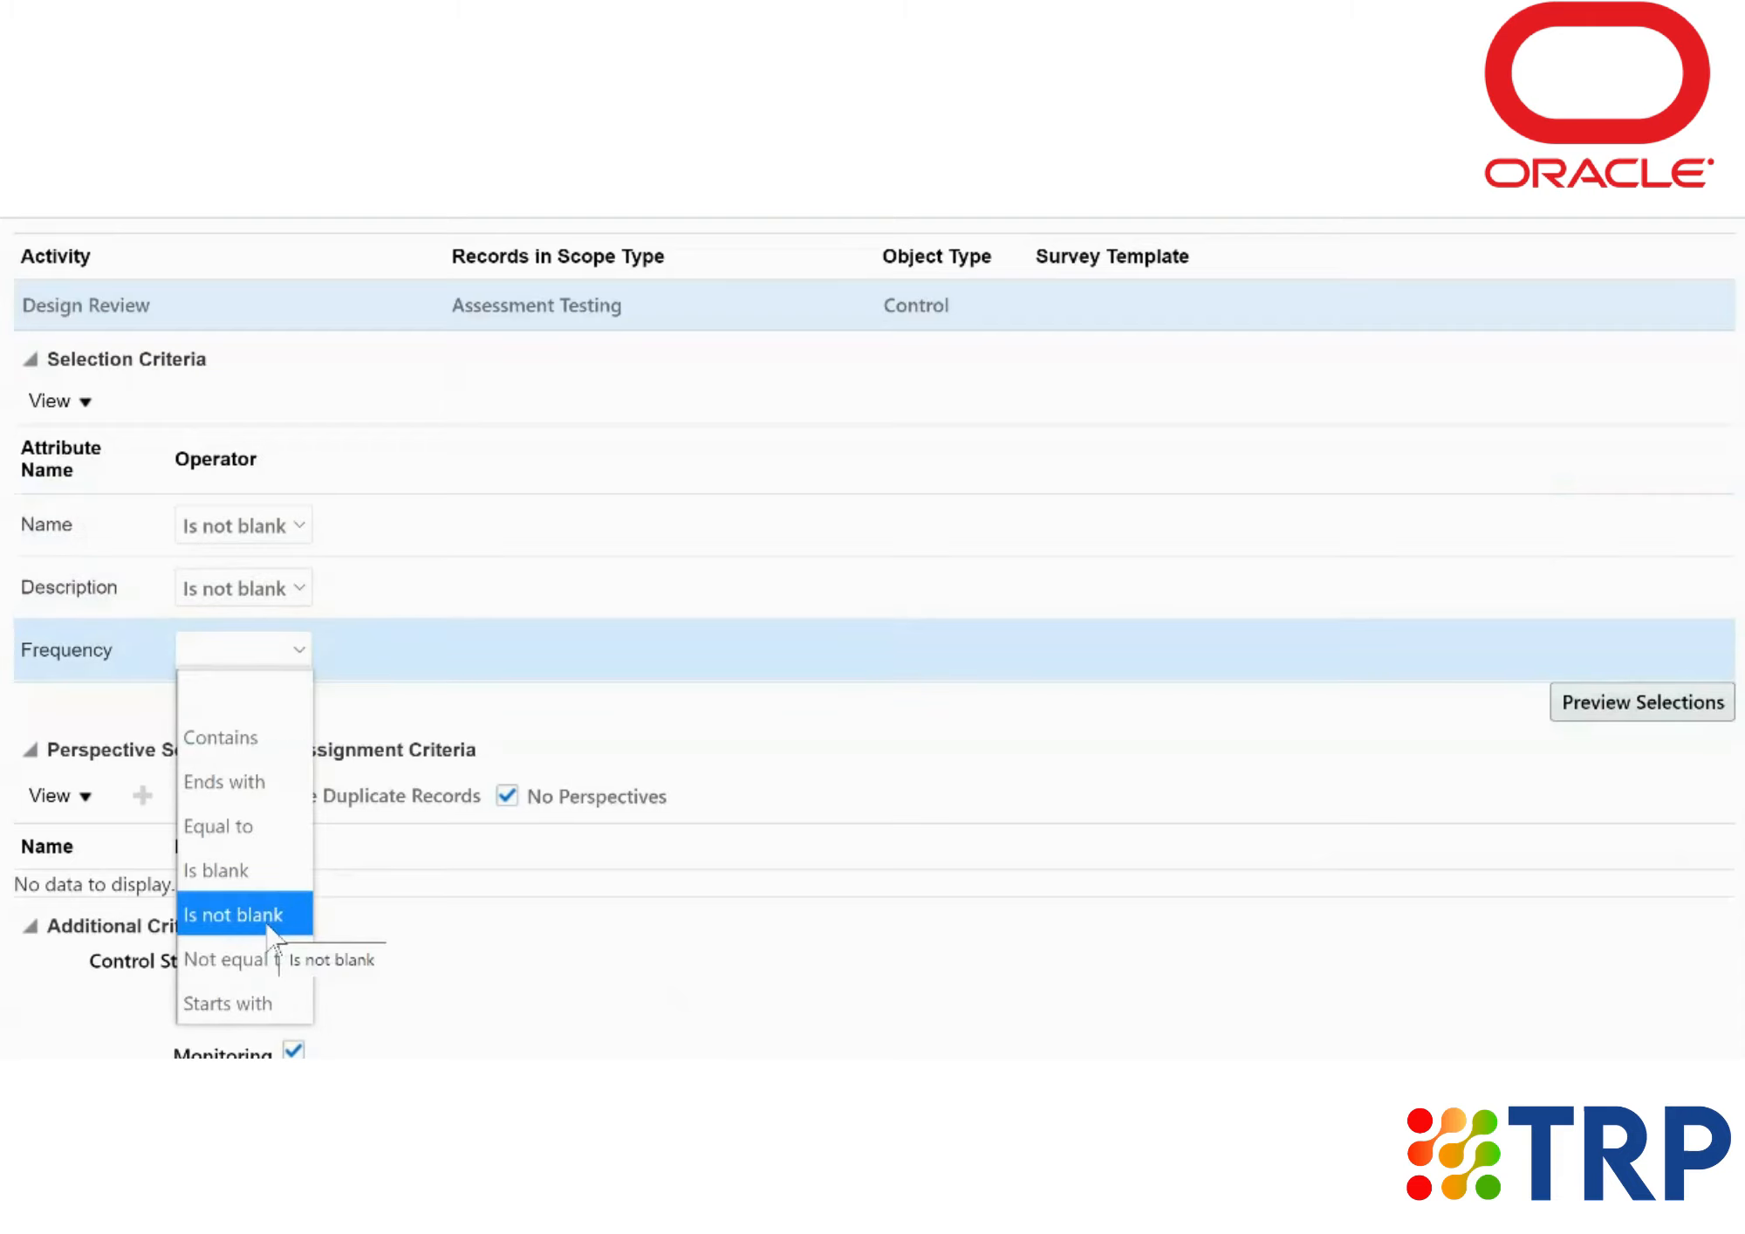
left_click(268, 925)
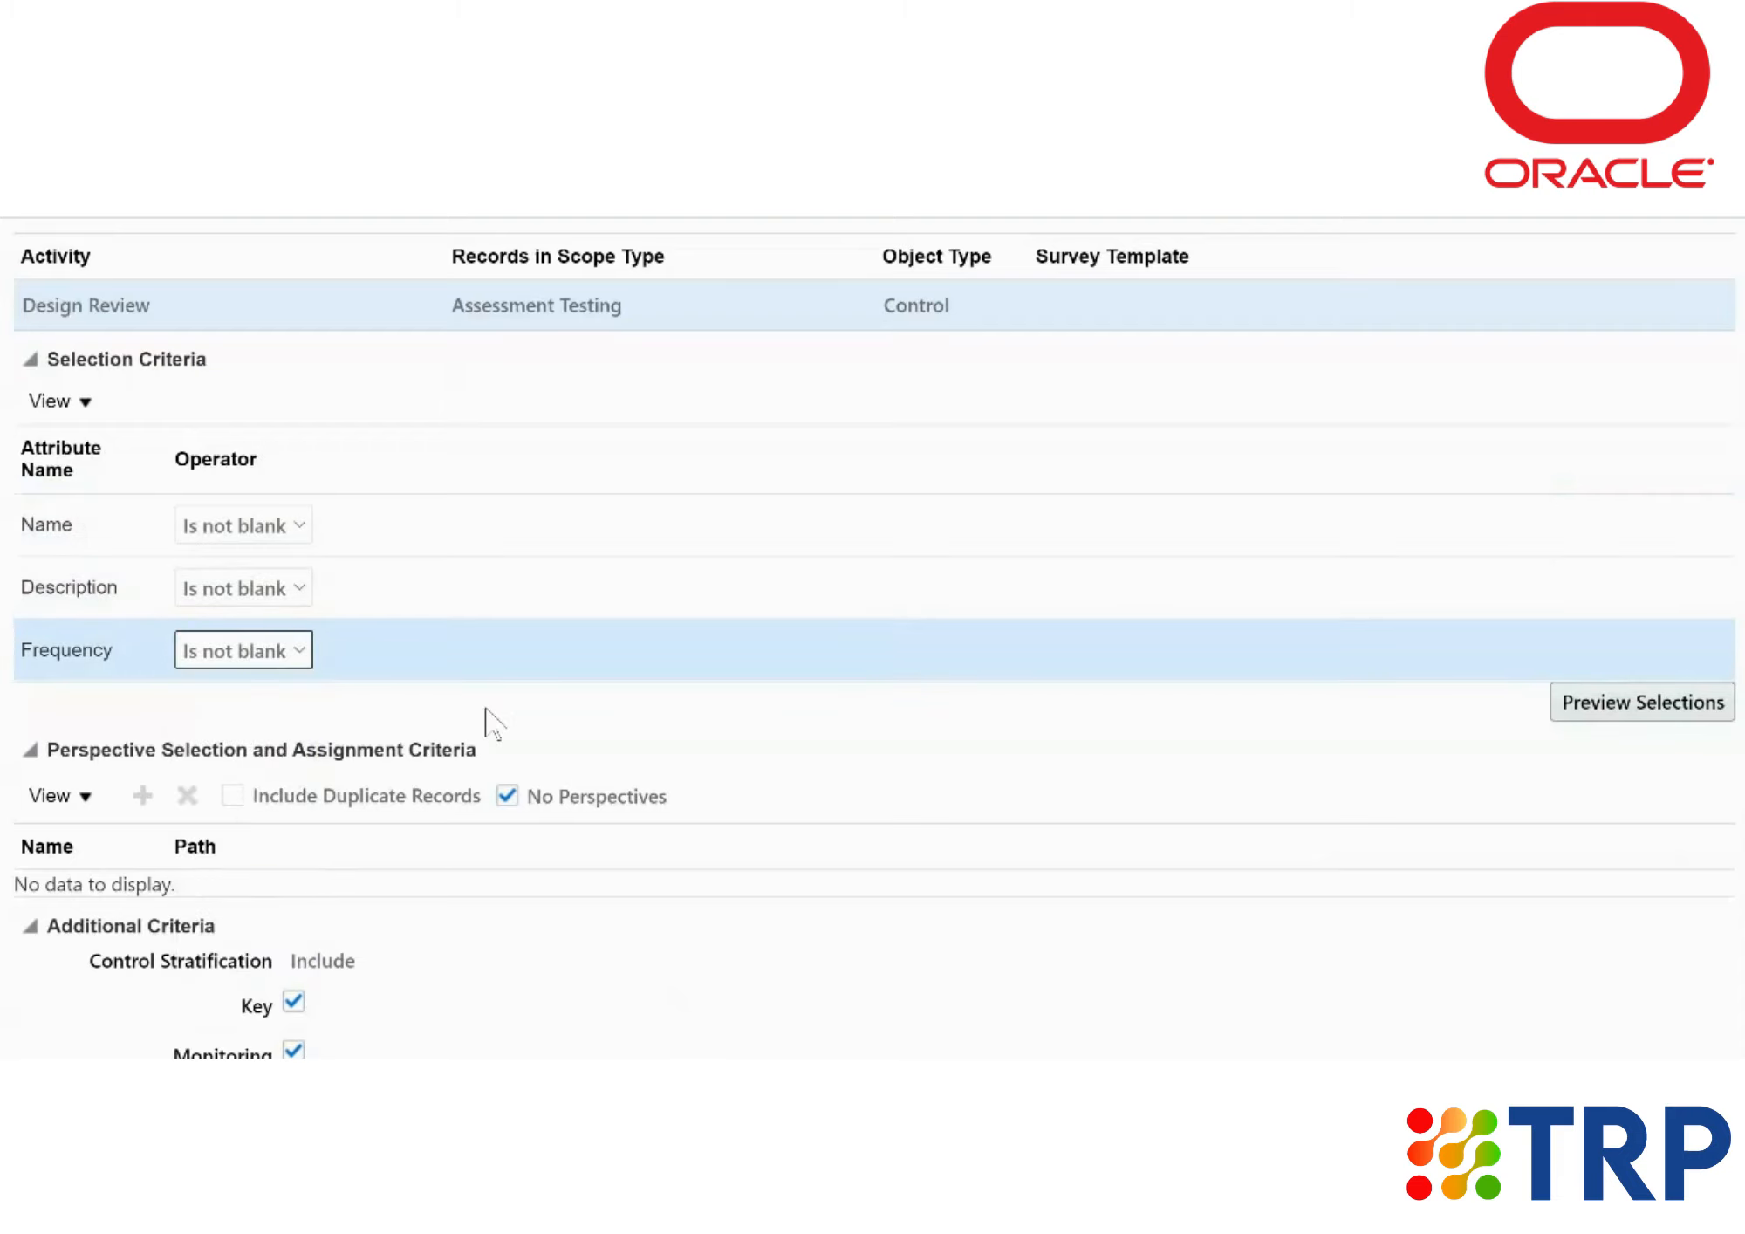
Step: Turn off No Perspectives and start adding a perspective criterion from the ACWA_GRC_Perspective hierarchy
scroll(487, 722, "down", 3)
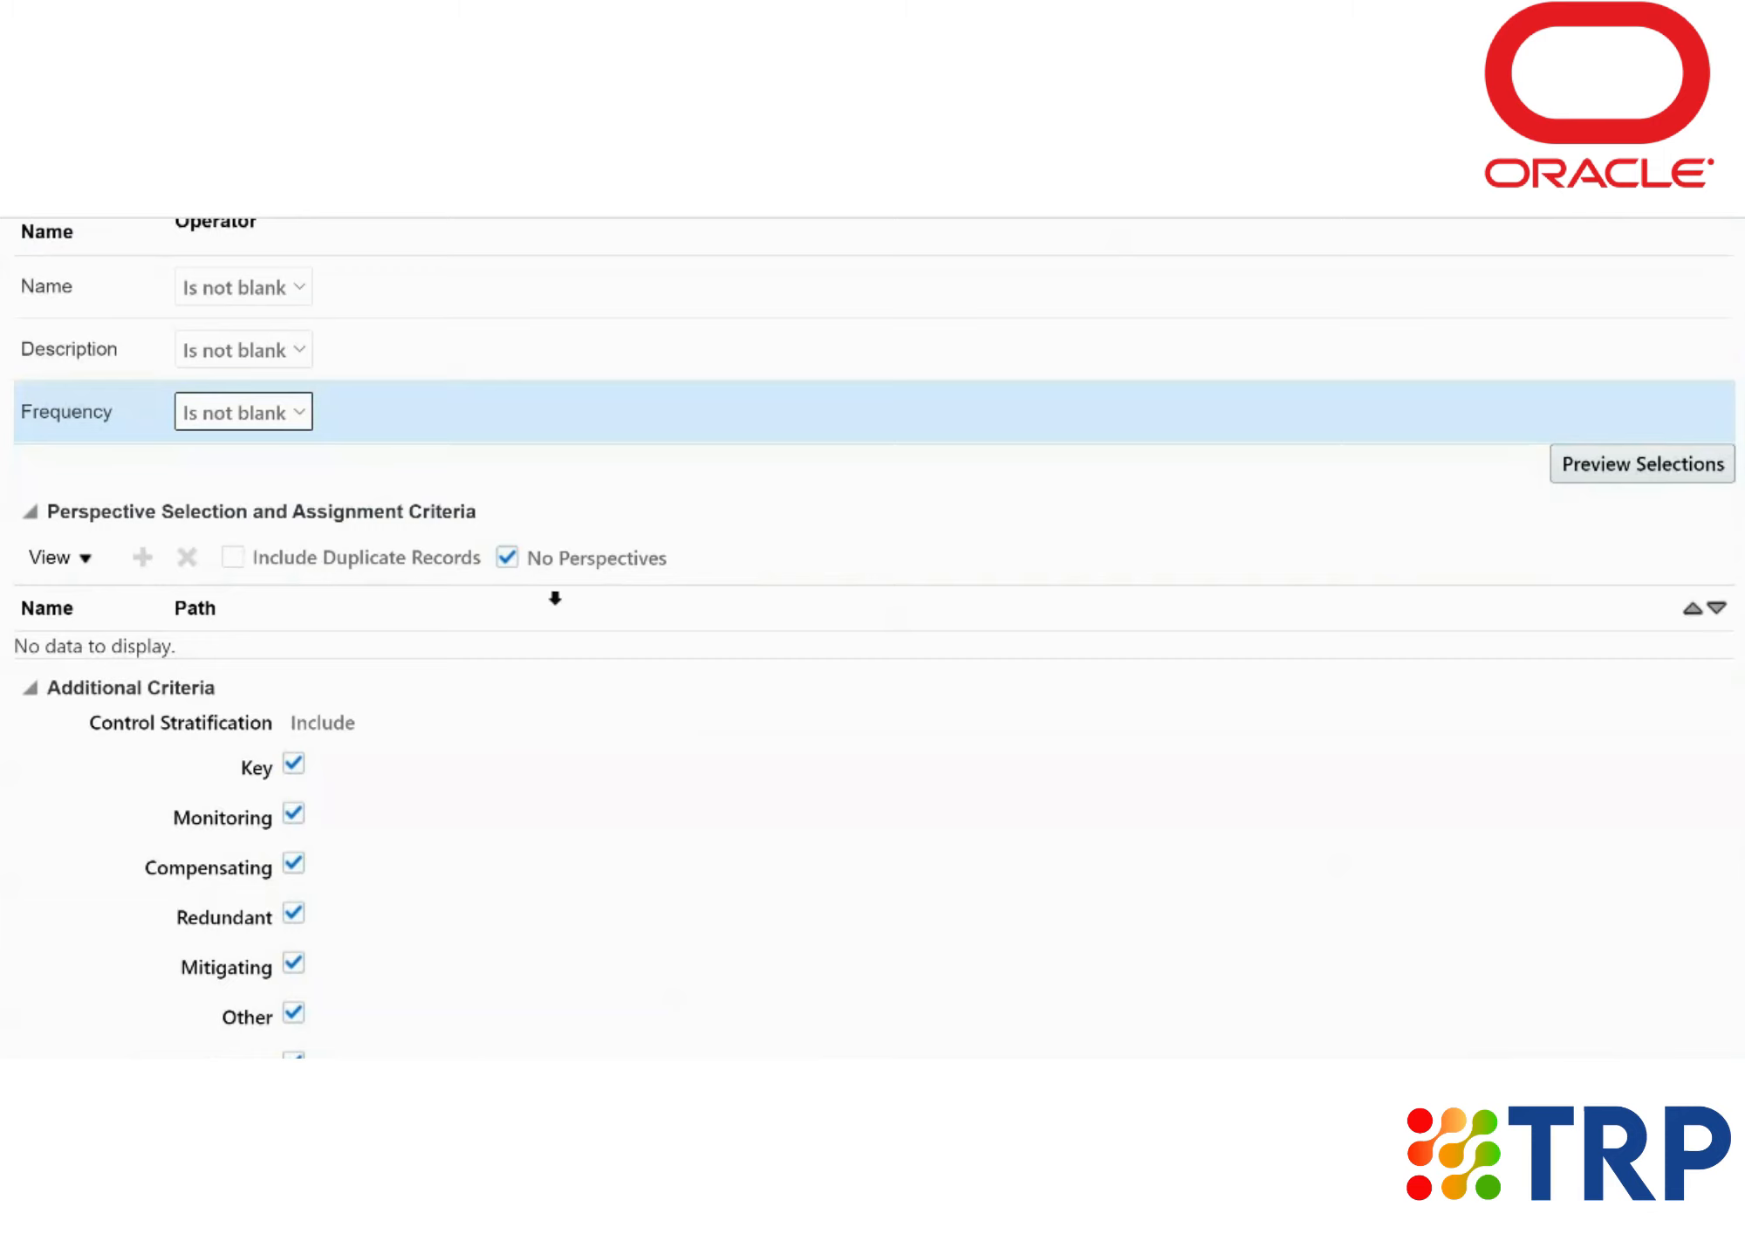
left_click(507, 557)
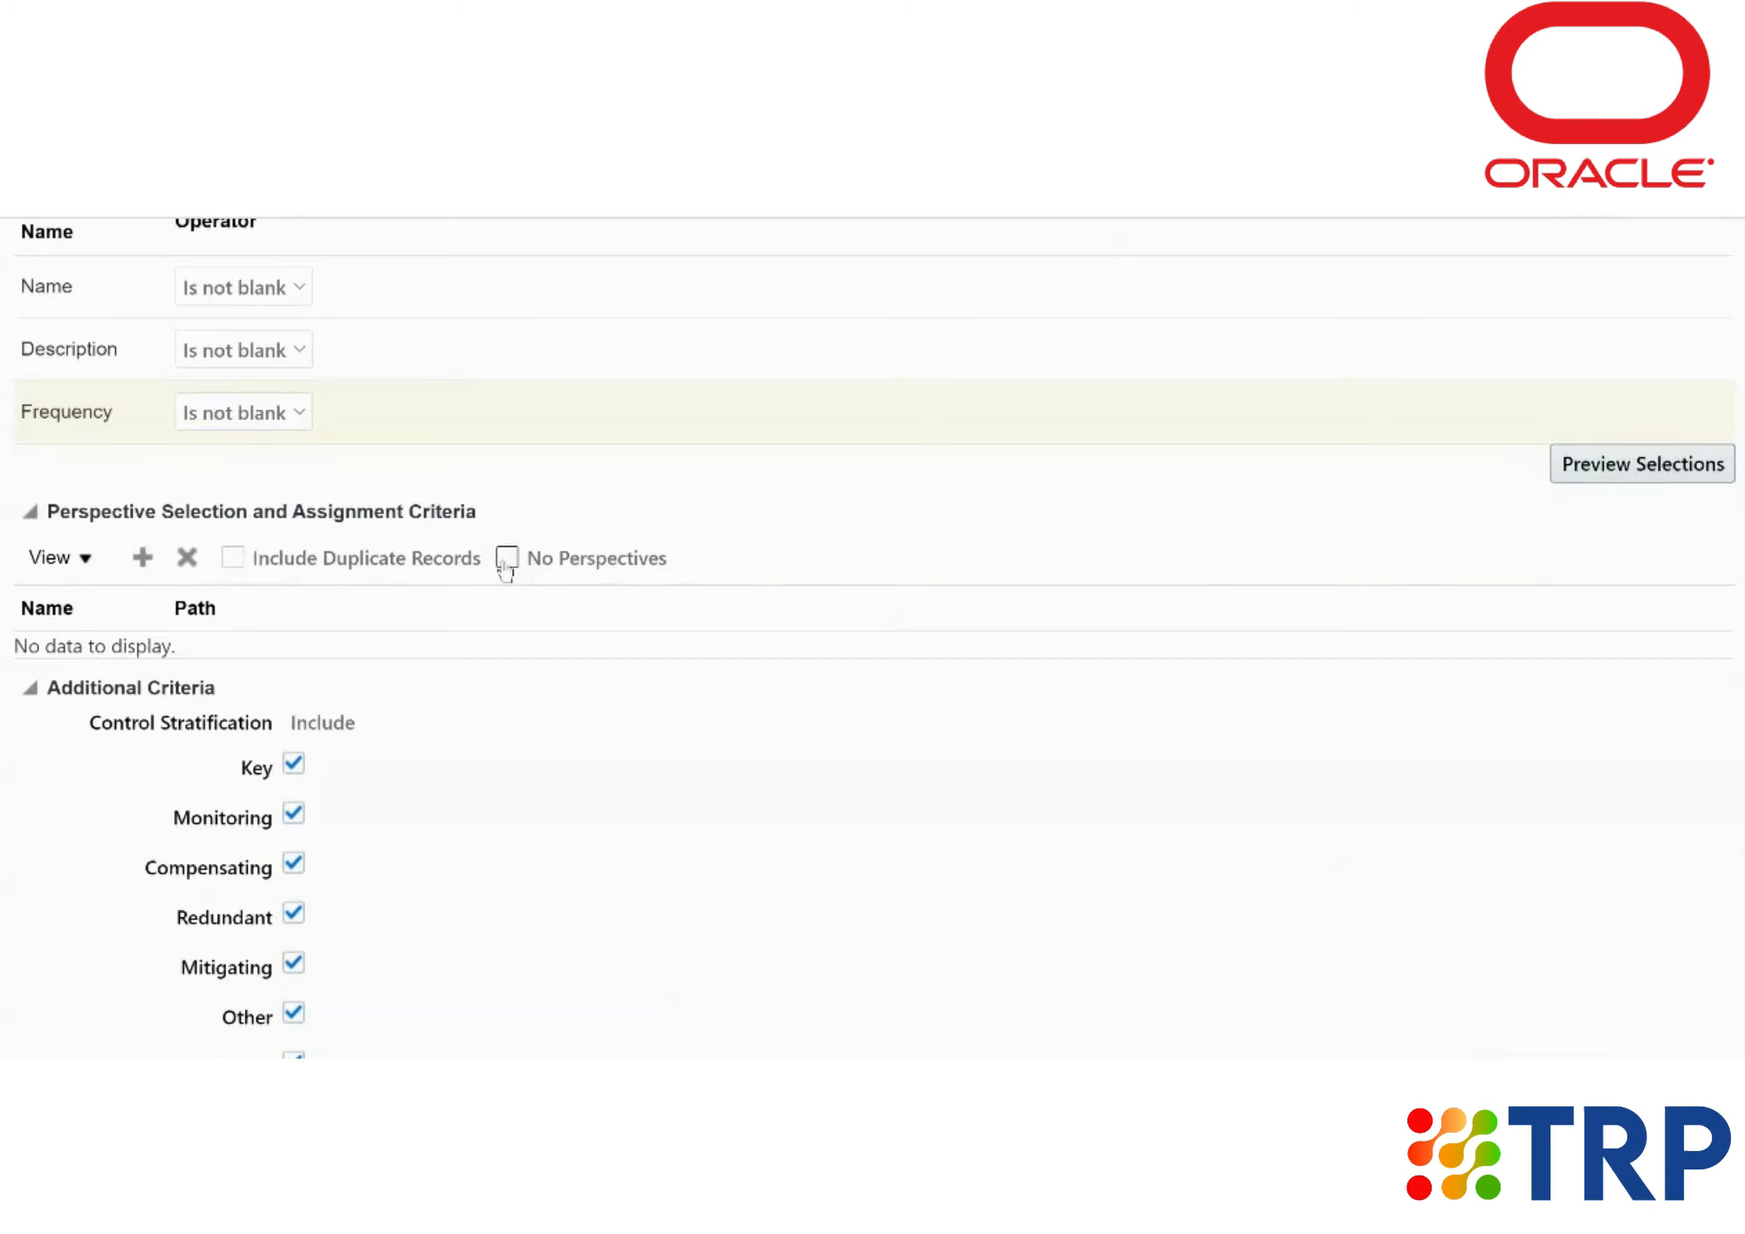
left_click(157, 566)
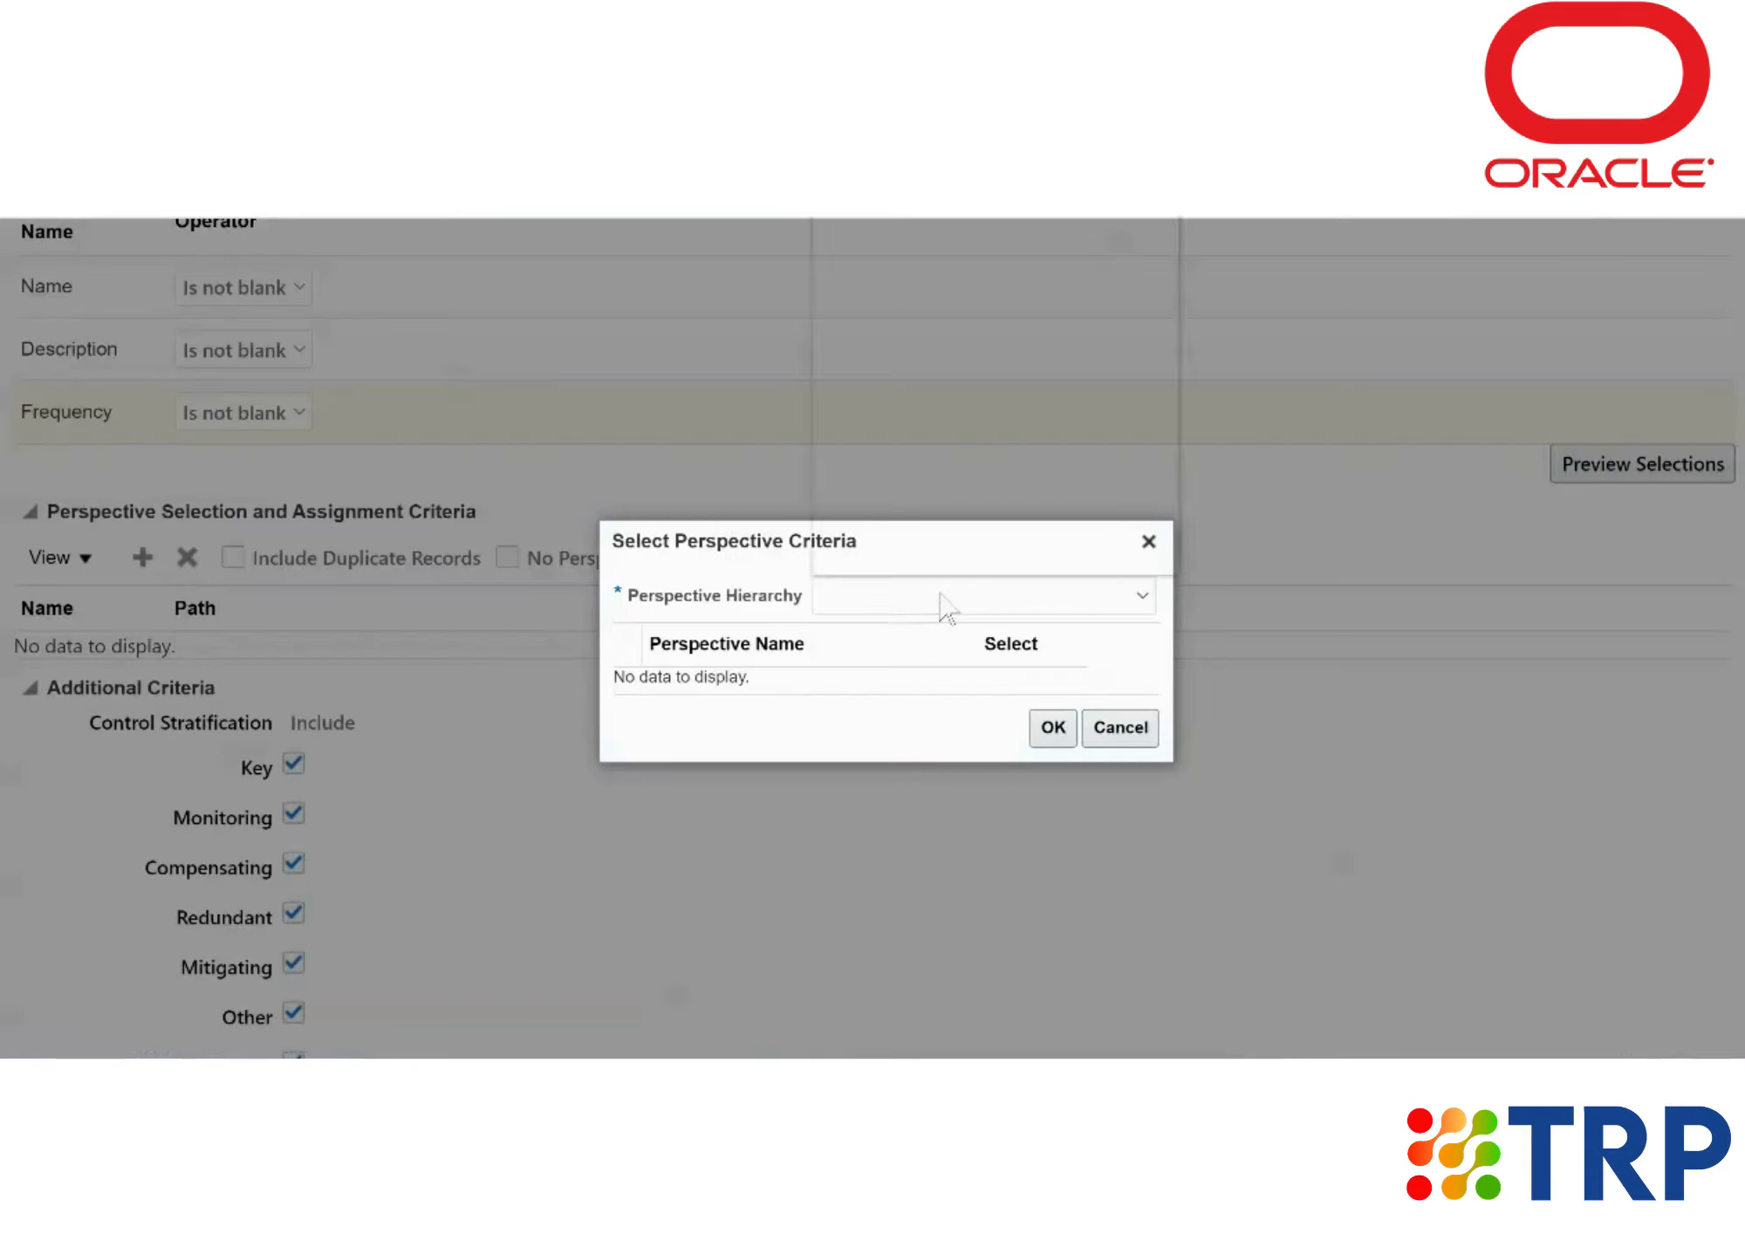
left_click(941, 607)
scroll(1072, 389, "down", 3)
scroll(1071, 397, "down", 1)
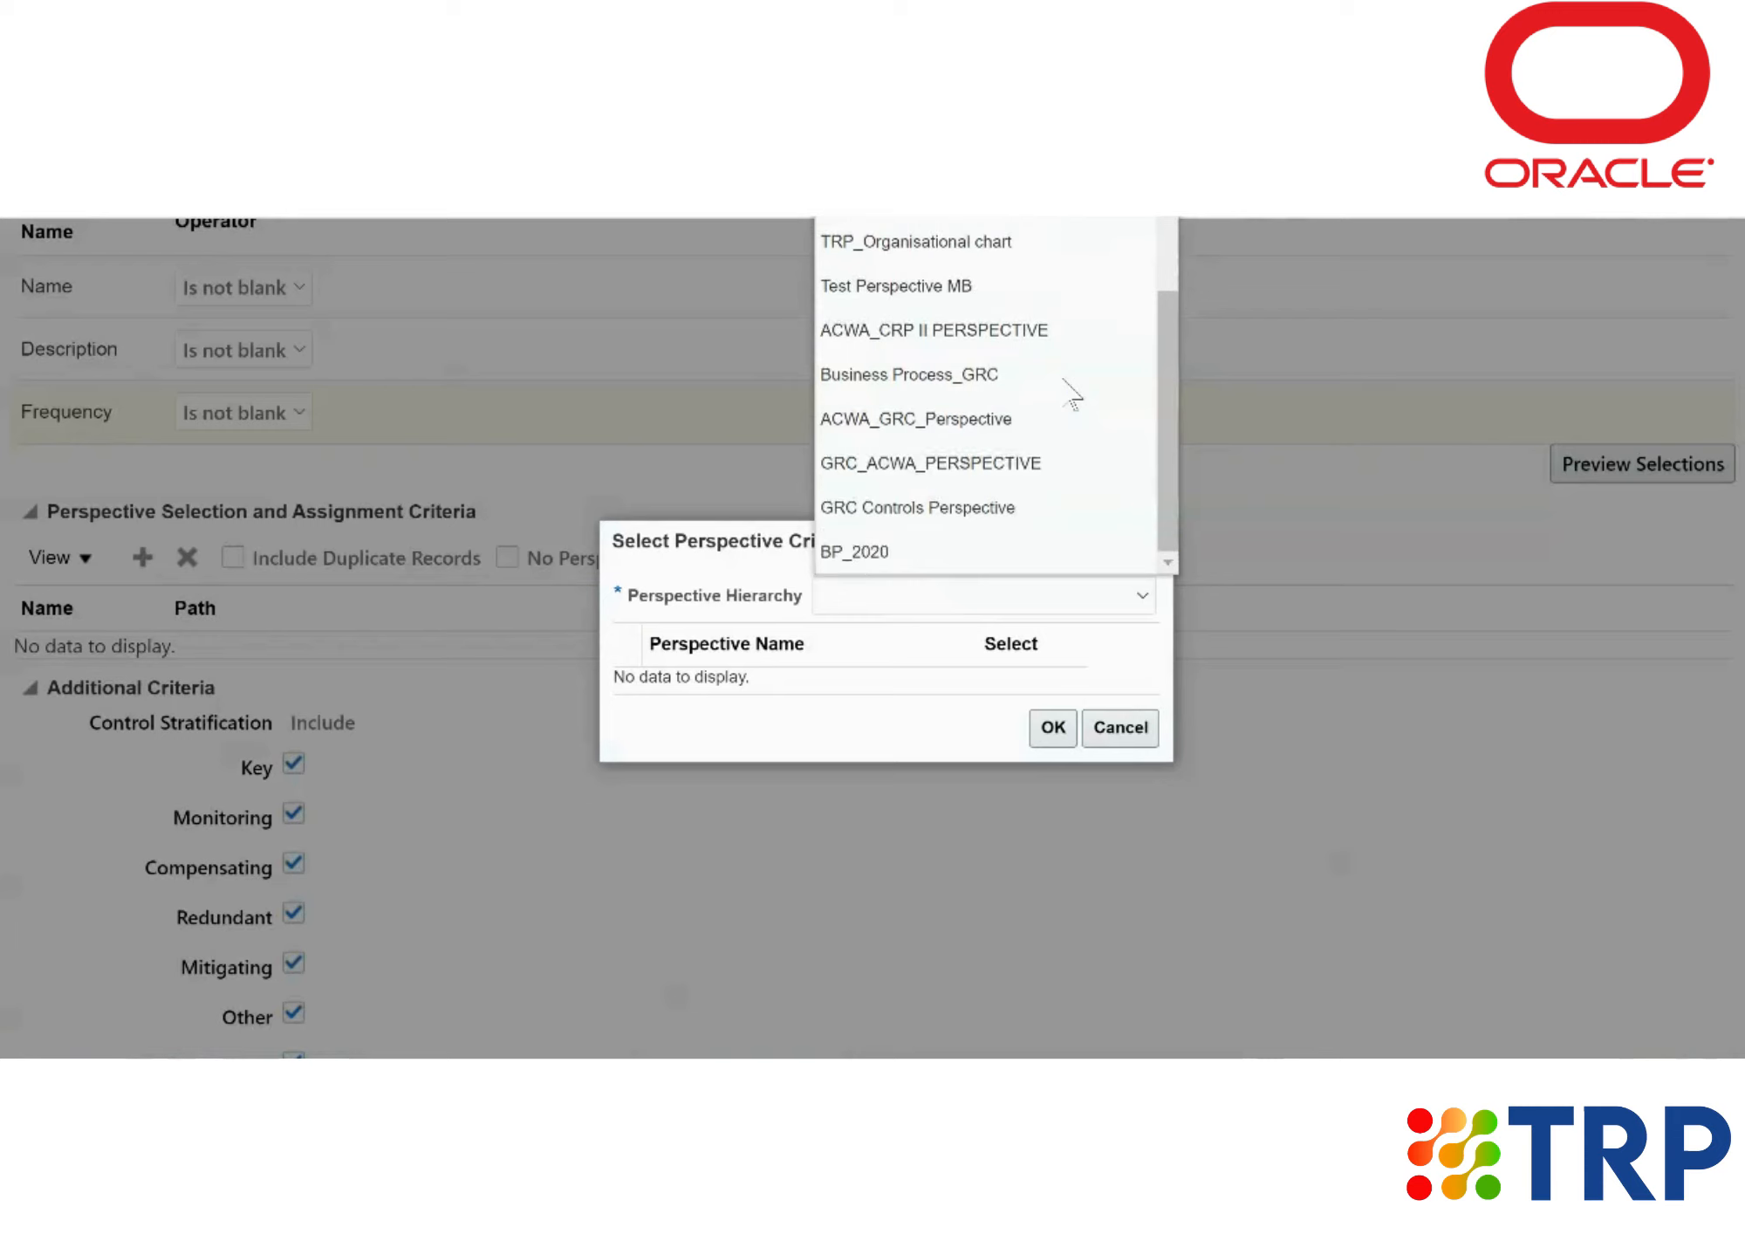
left_click(950, 421)
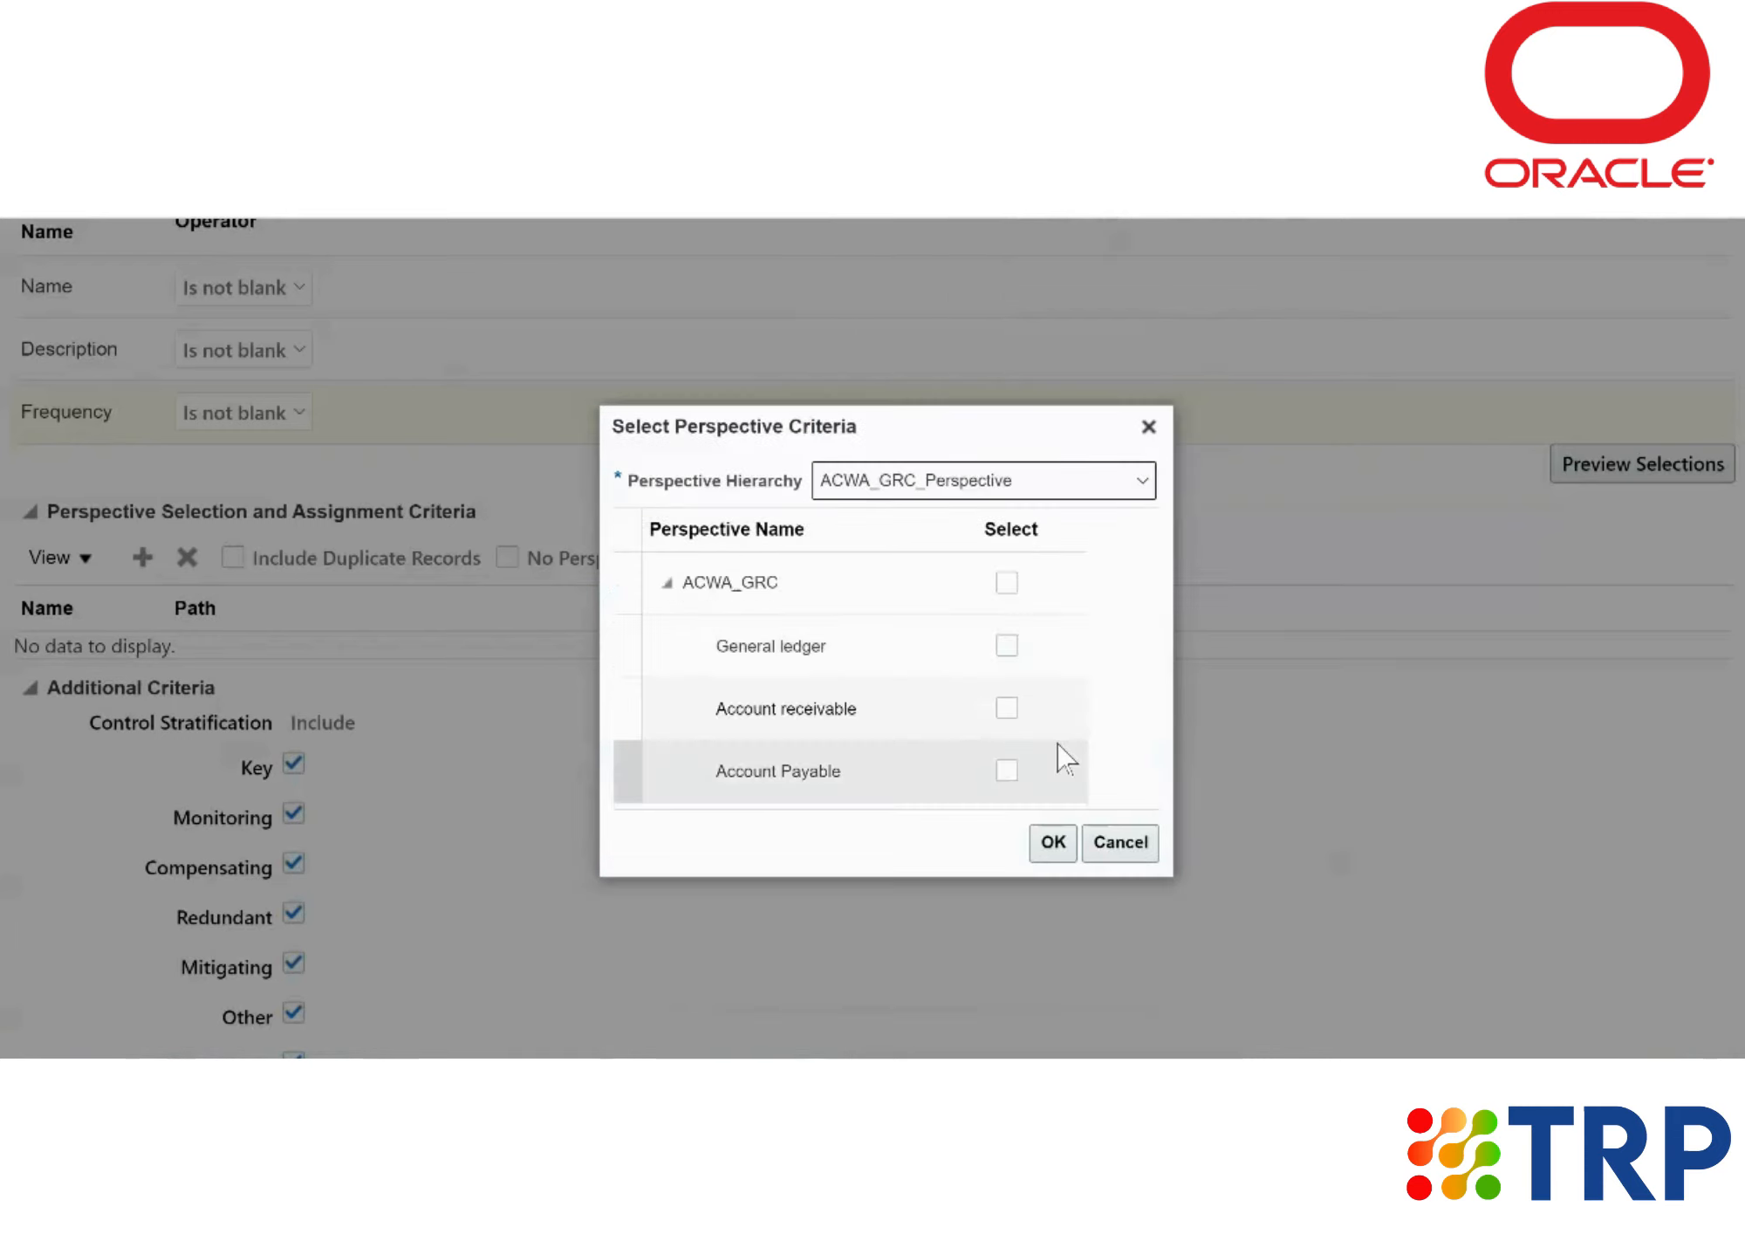
Step: Select ACWA_GRC, General ledger, Account receivable and Account Payable as the perspective criteria and accept them
left_click(1006, 582)
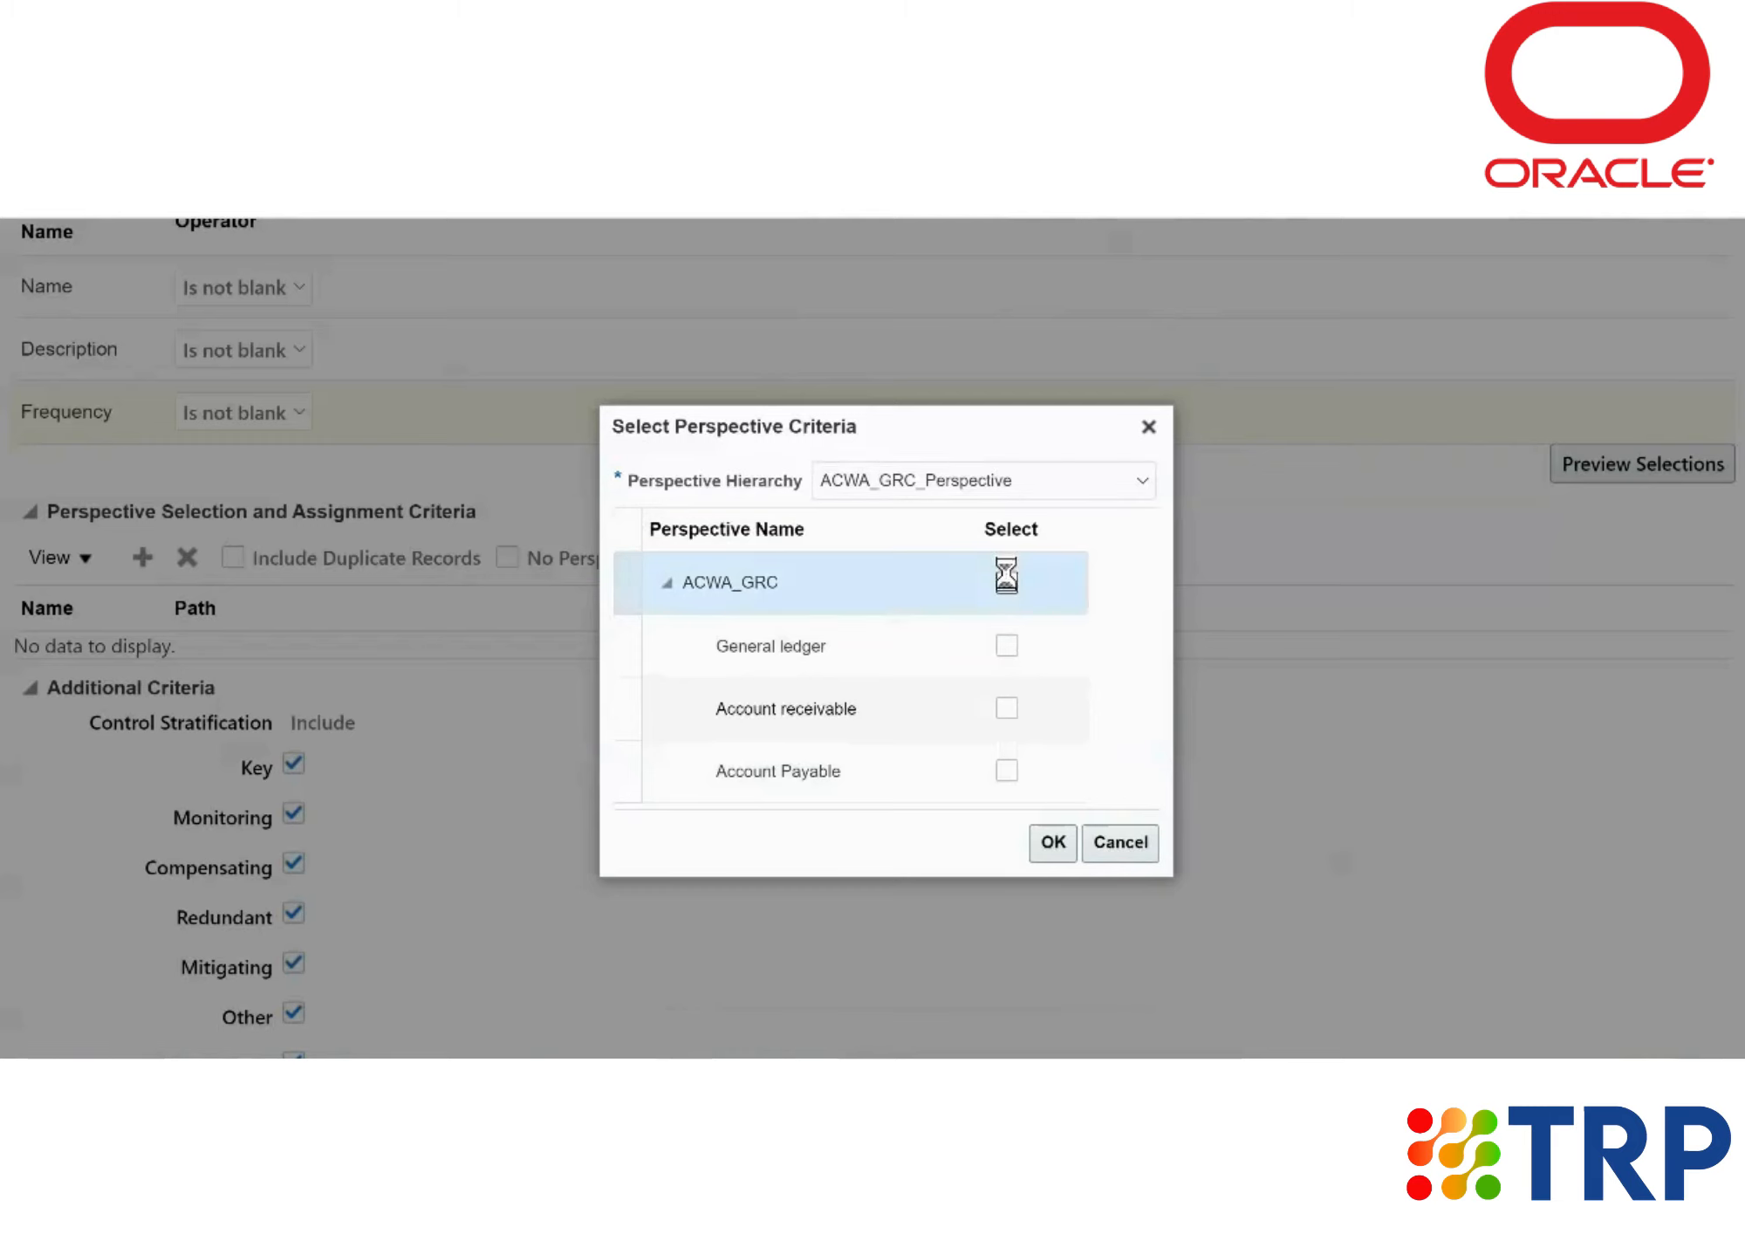
left_click(1007, 650)
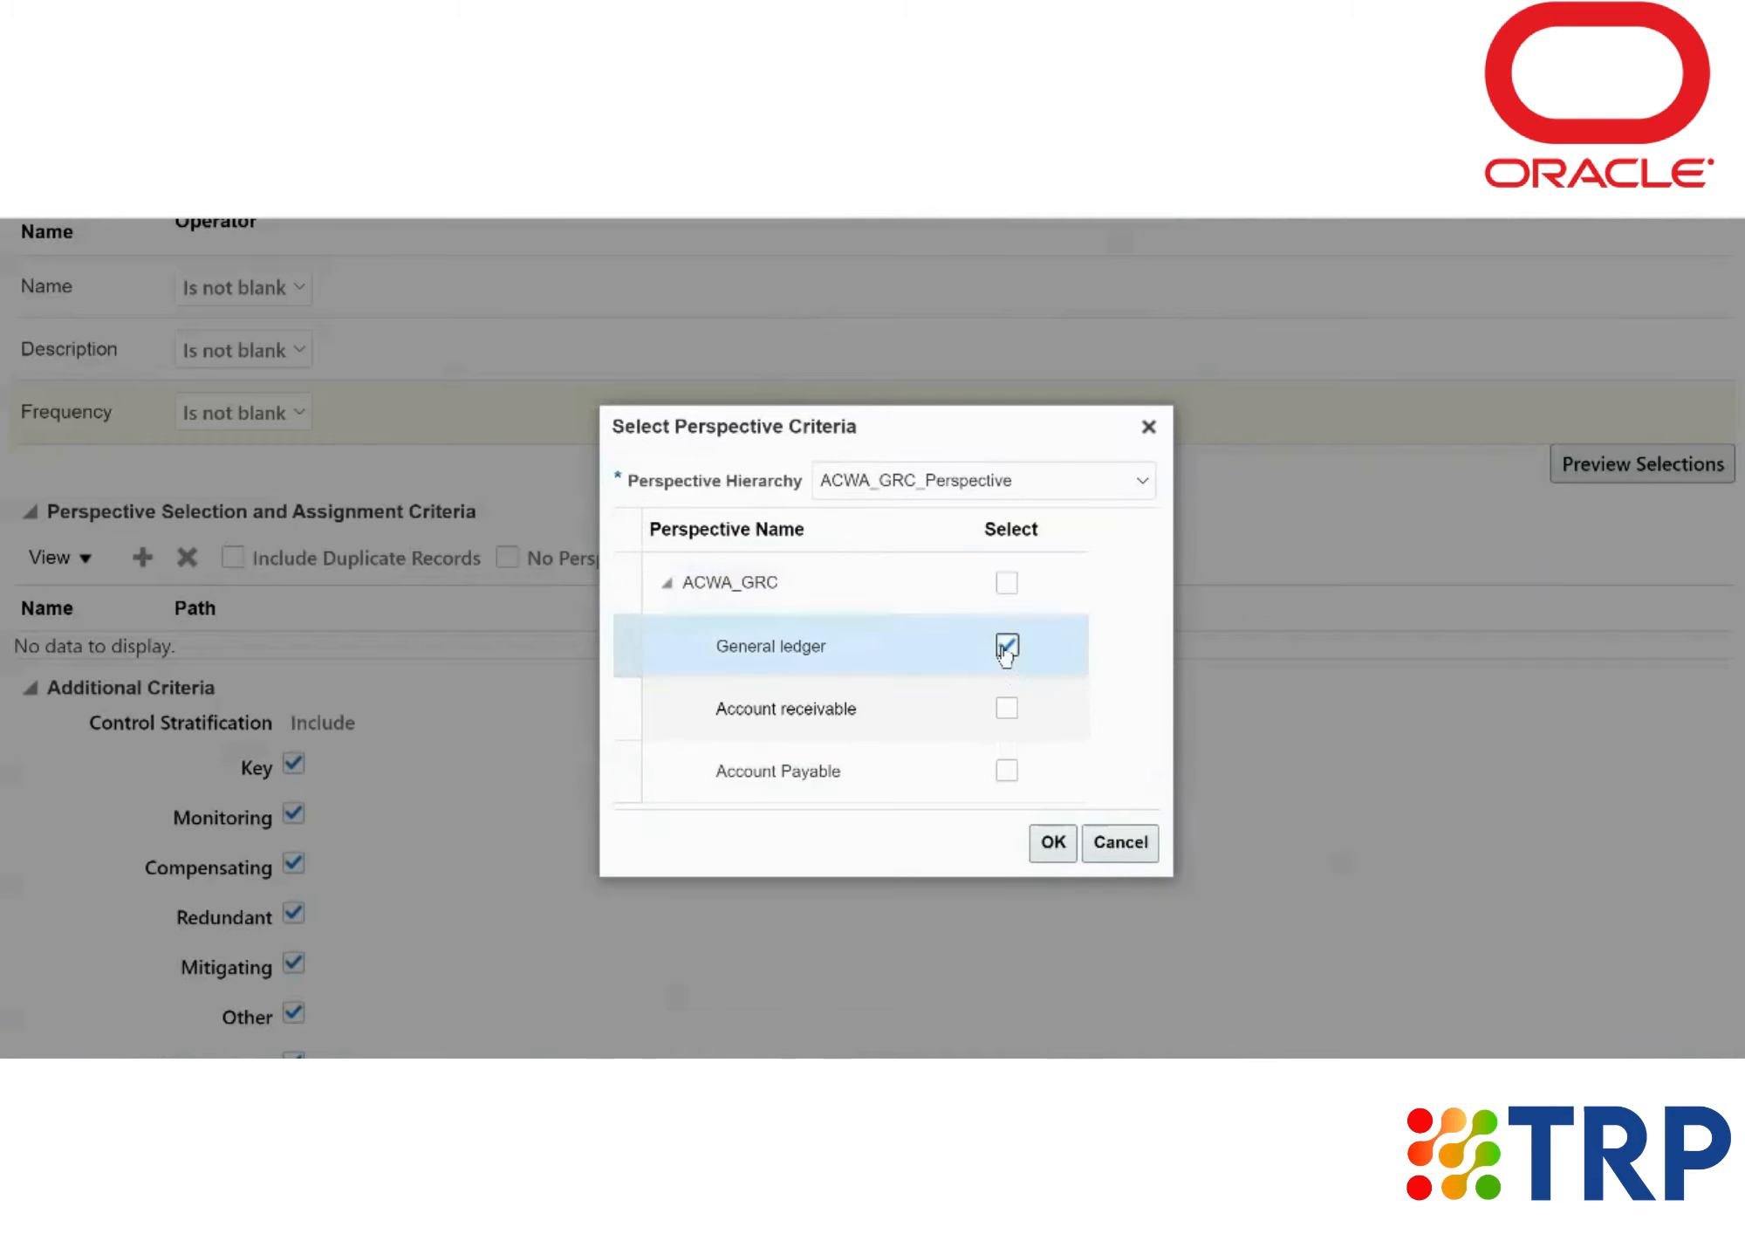
left_click(1008, 711)
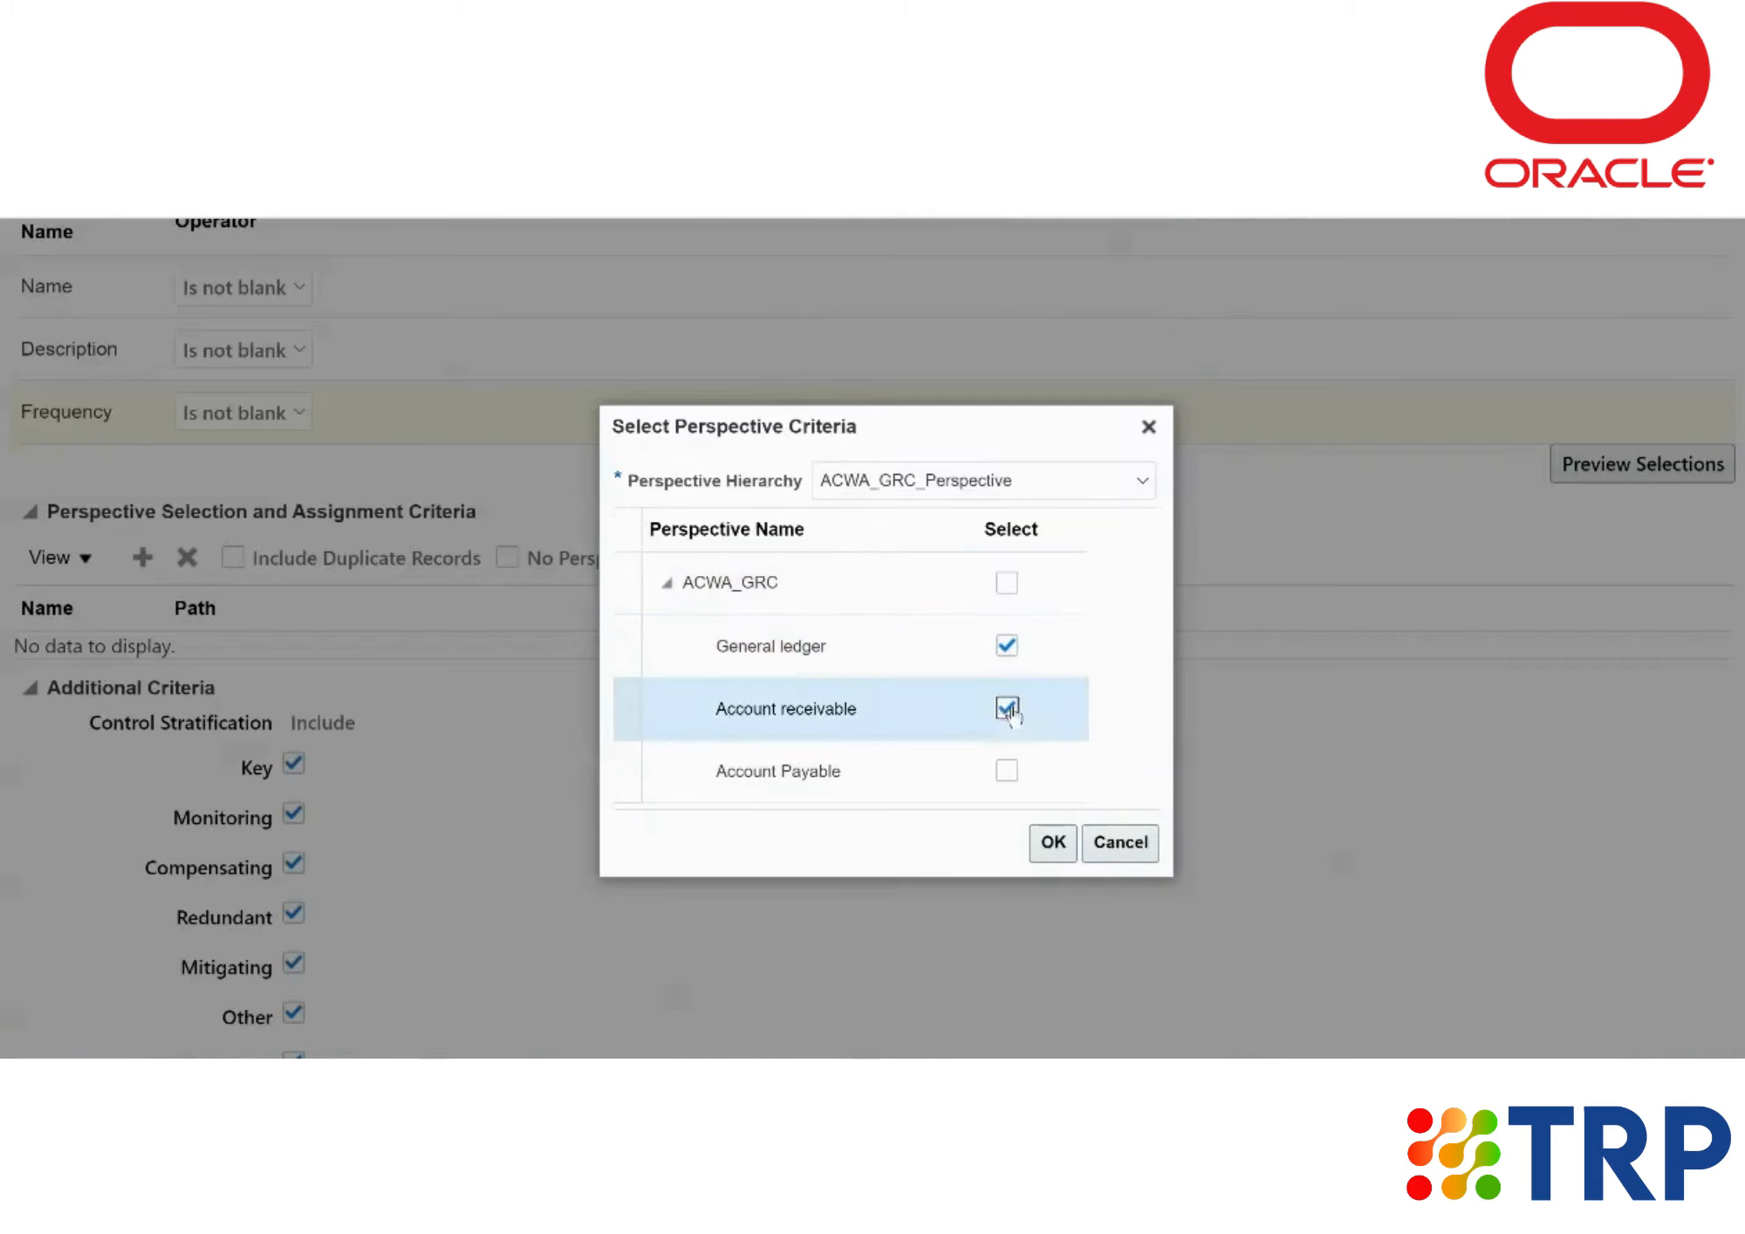
left_click(1008, 769)
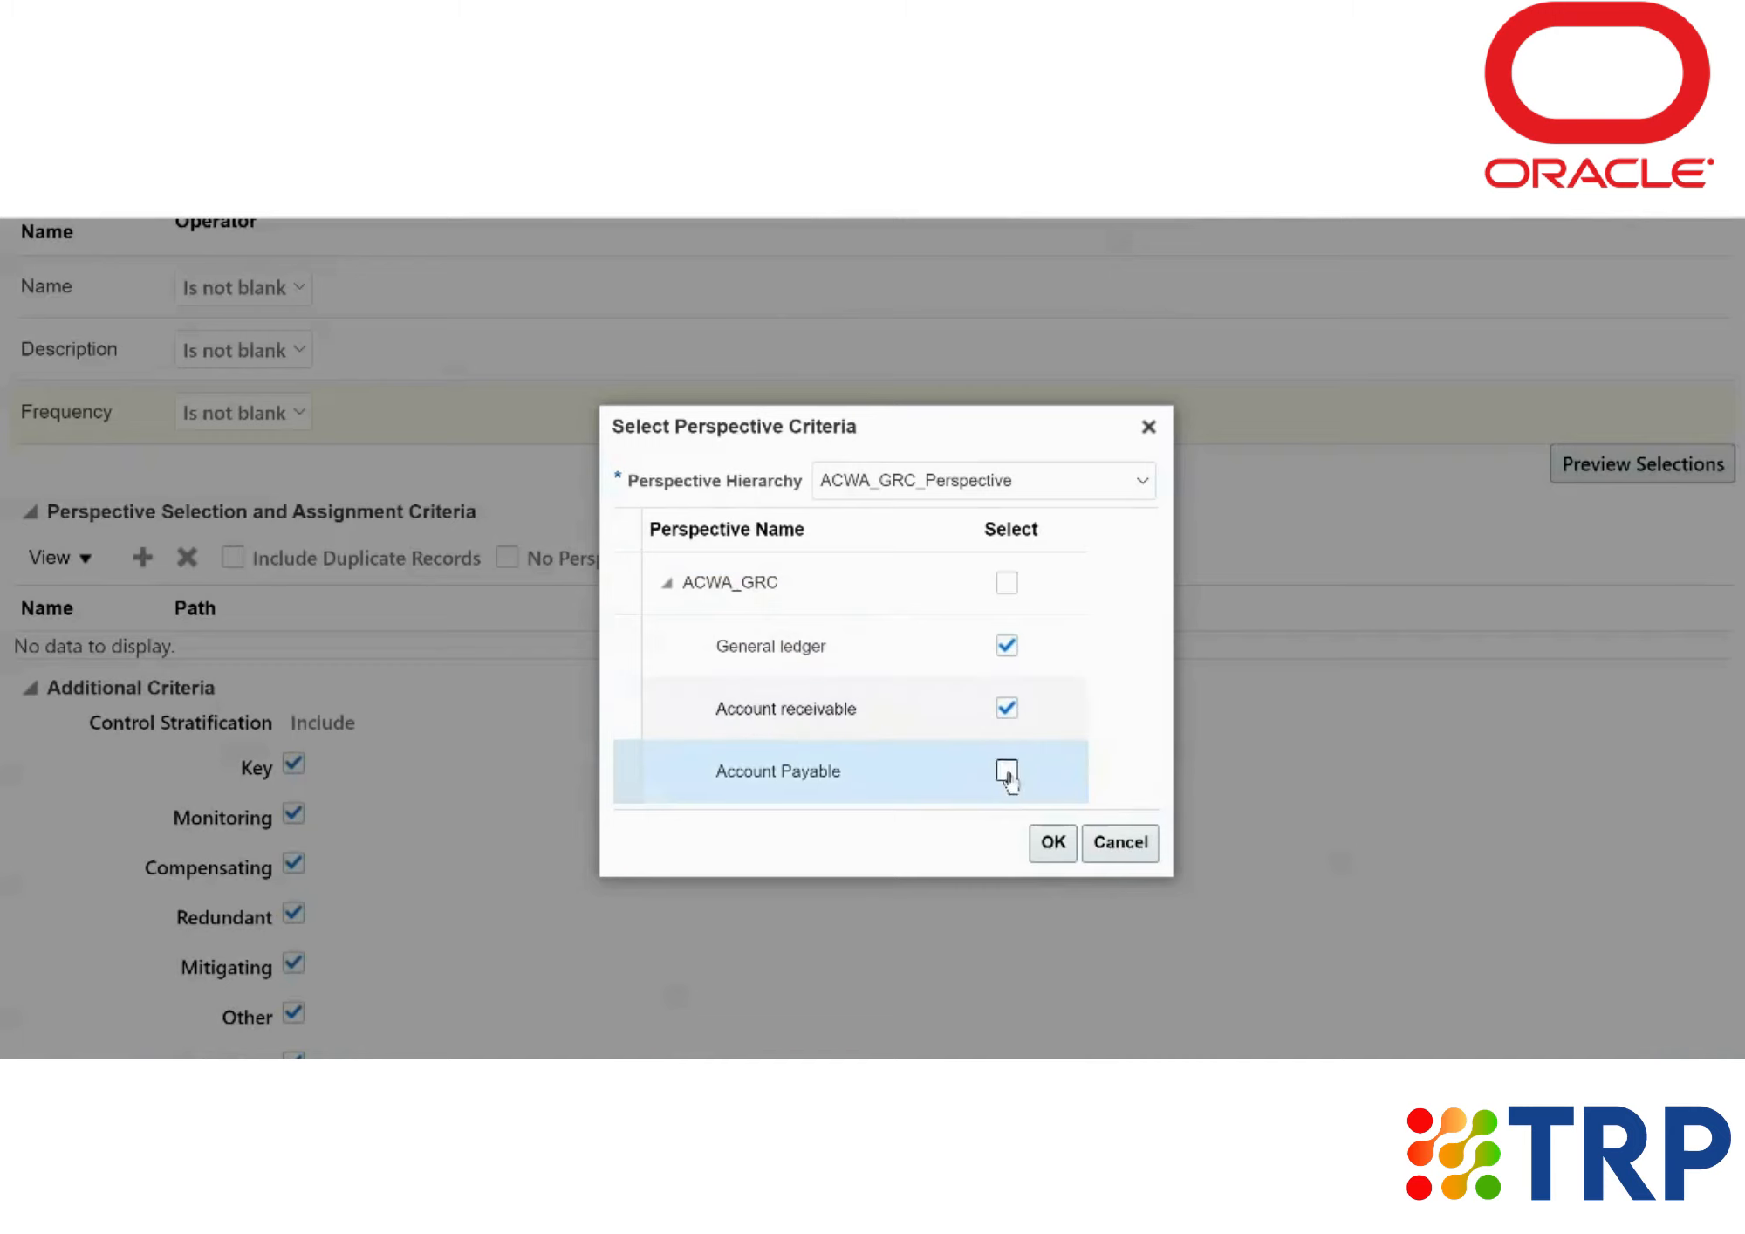
left_click(1008, 583)
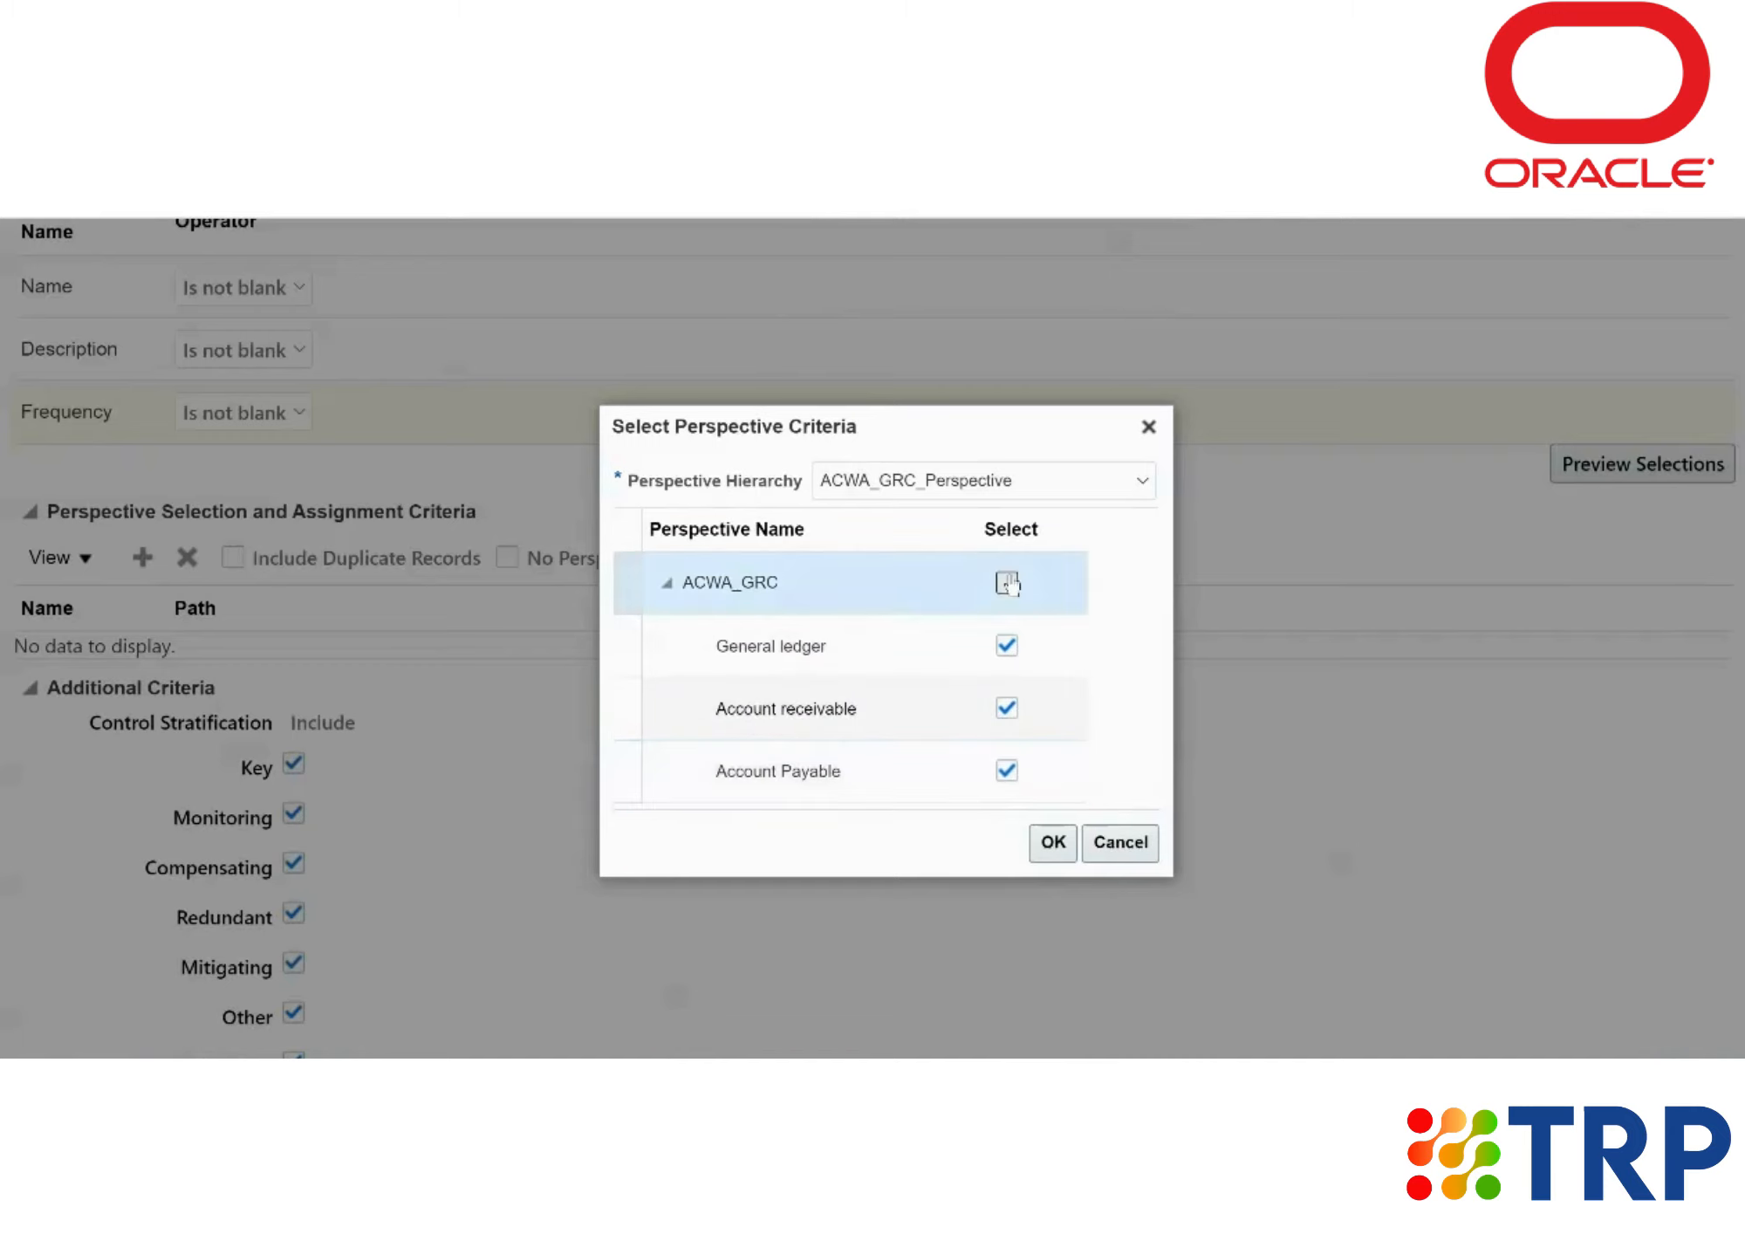
left_click(1055, 849)
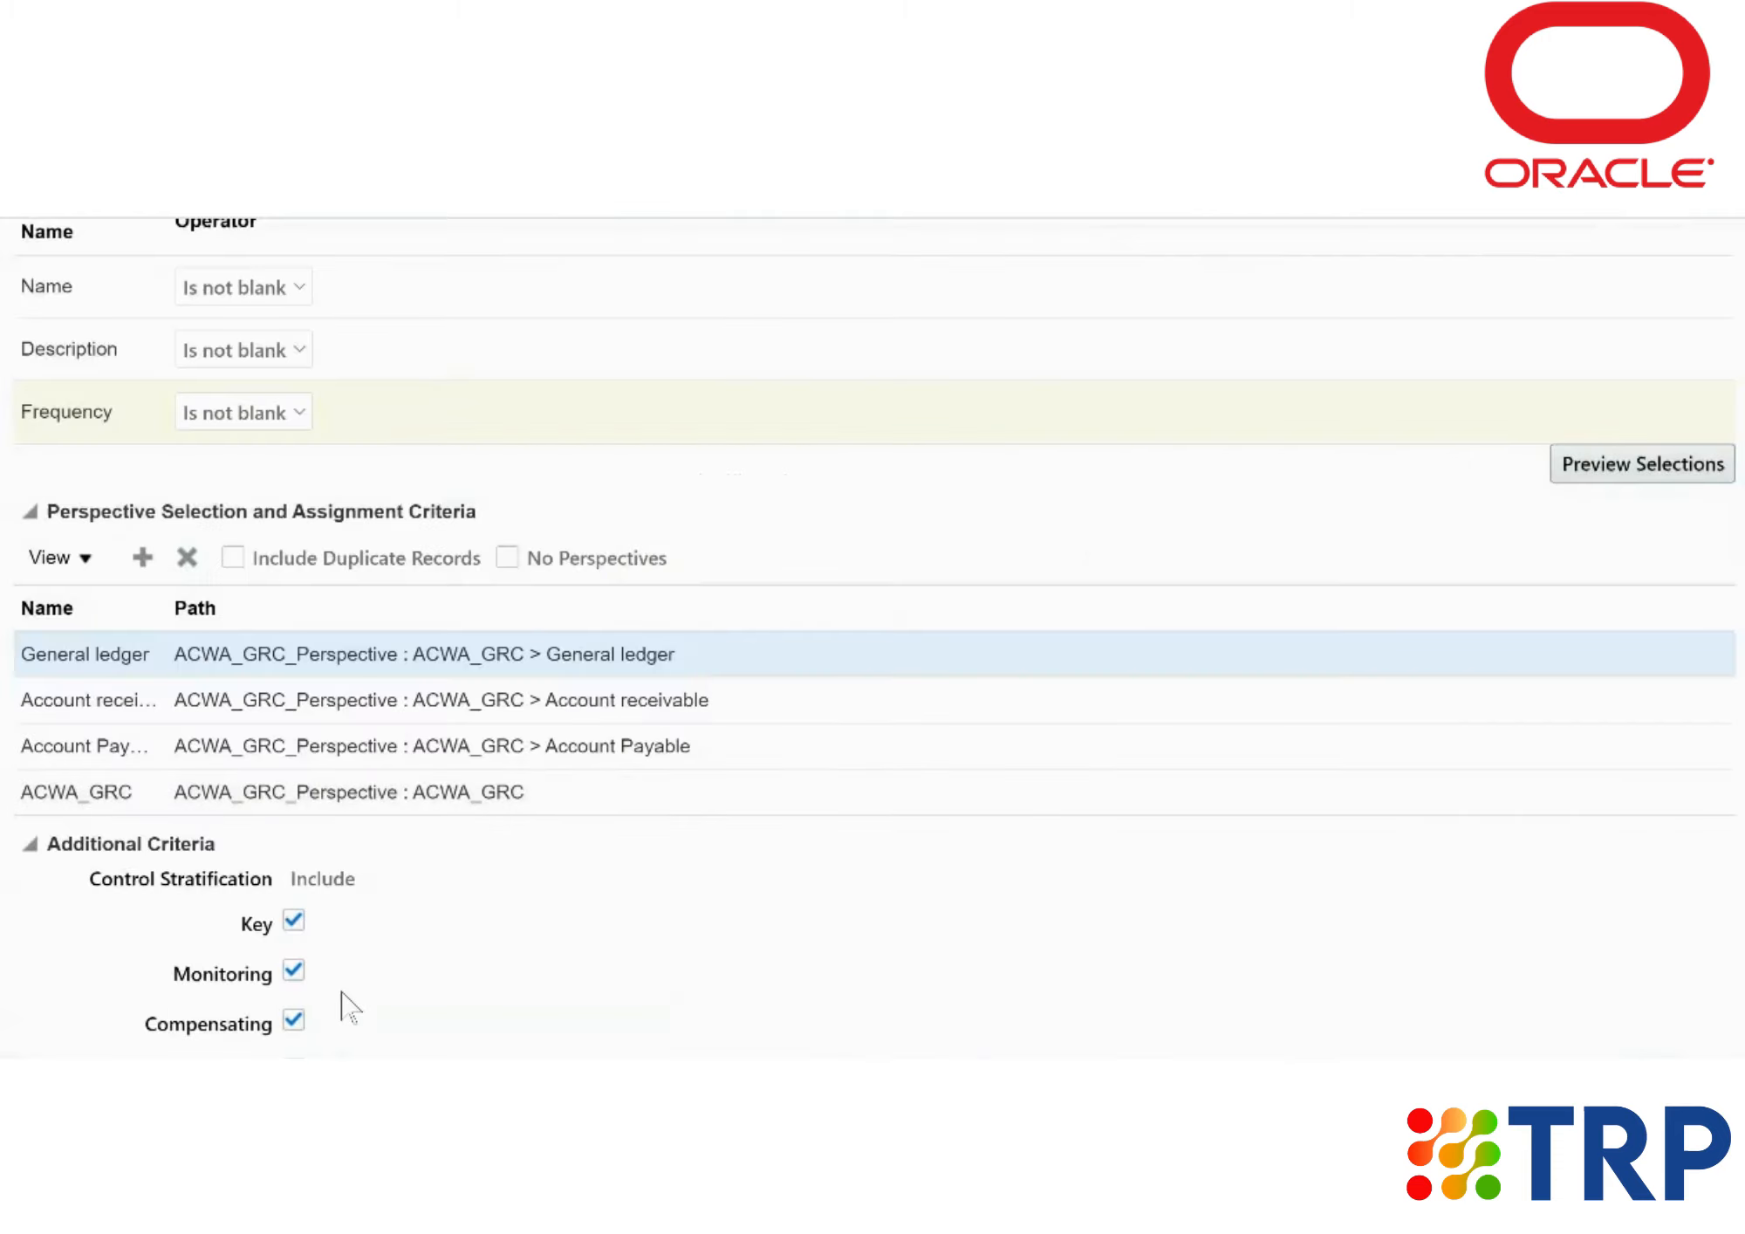
Step: Save and close the assessment plan
scroll(340, 1005, "down", 2)
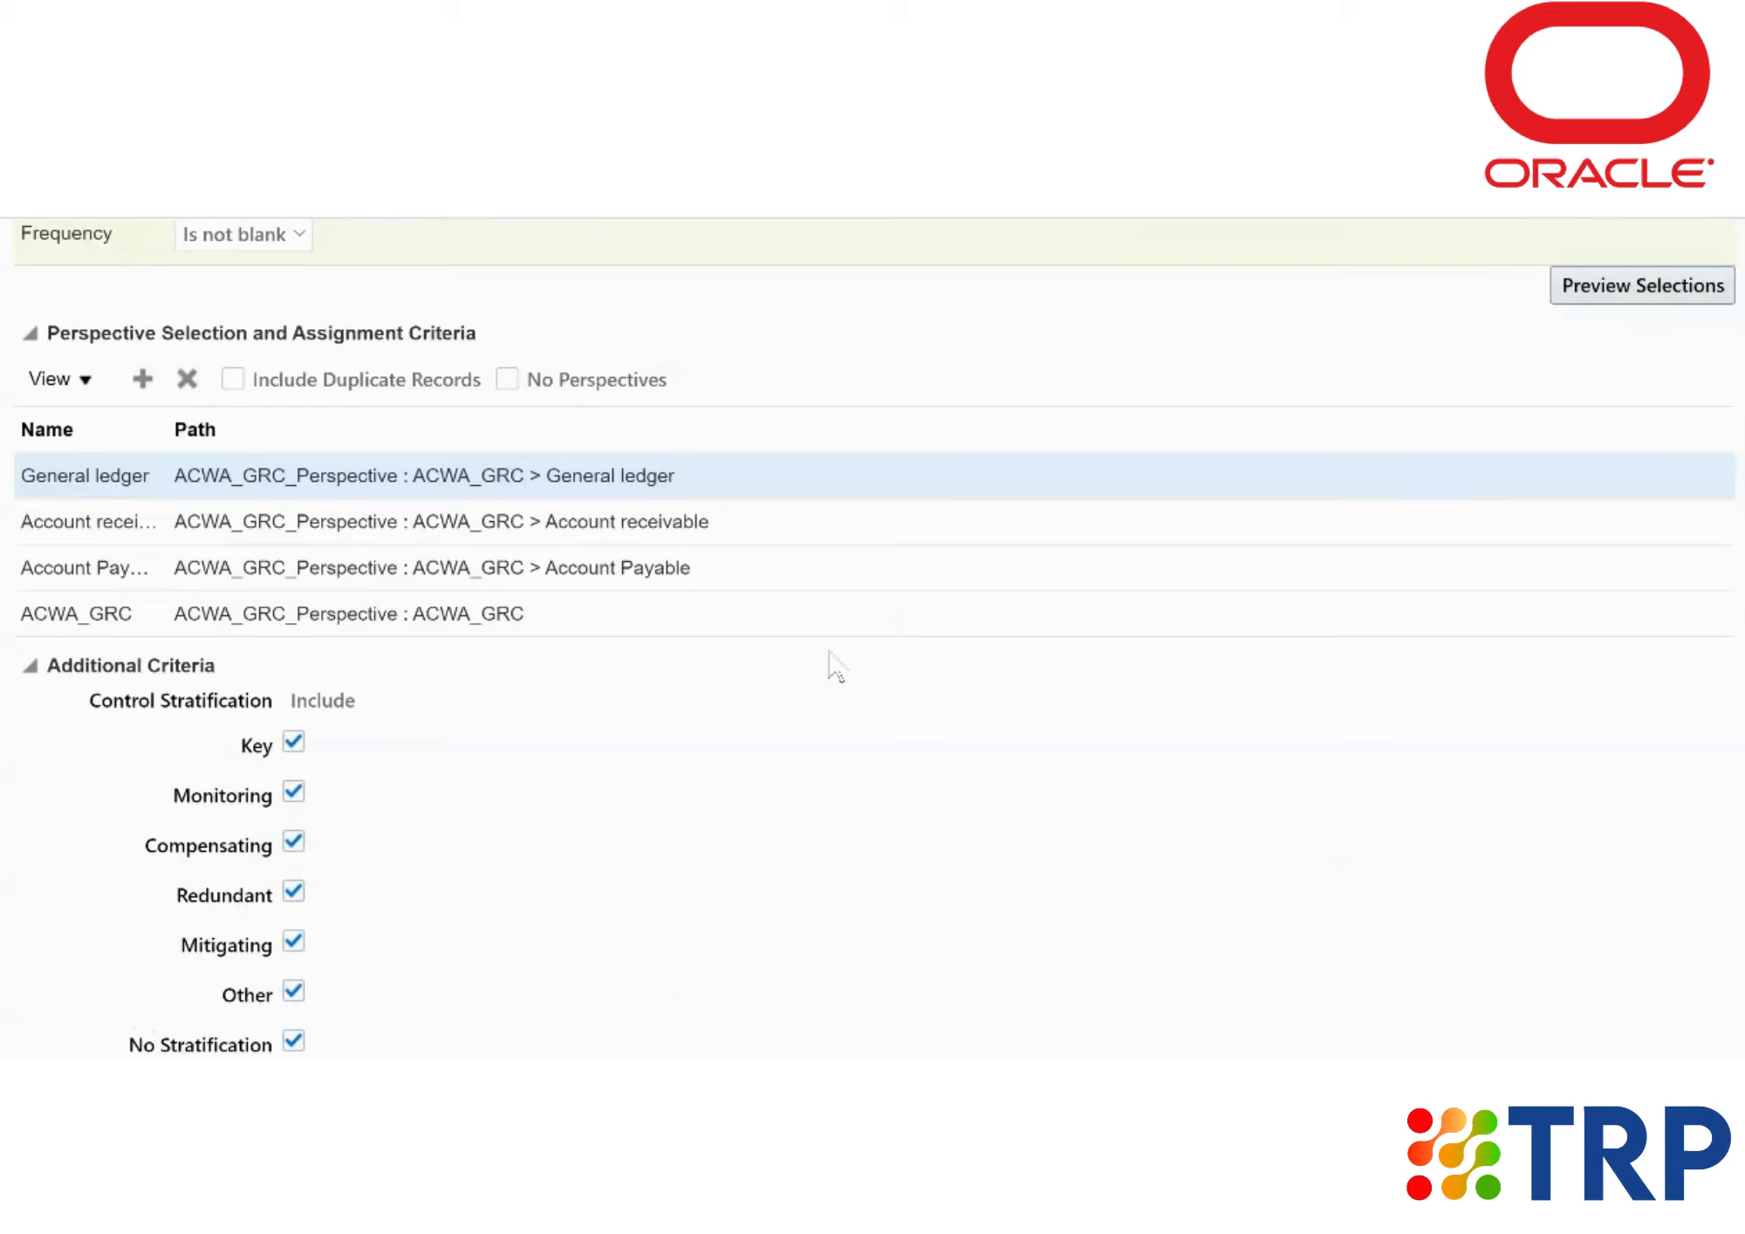
scroll(801, 740, "up", 12)
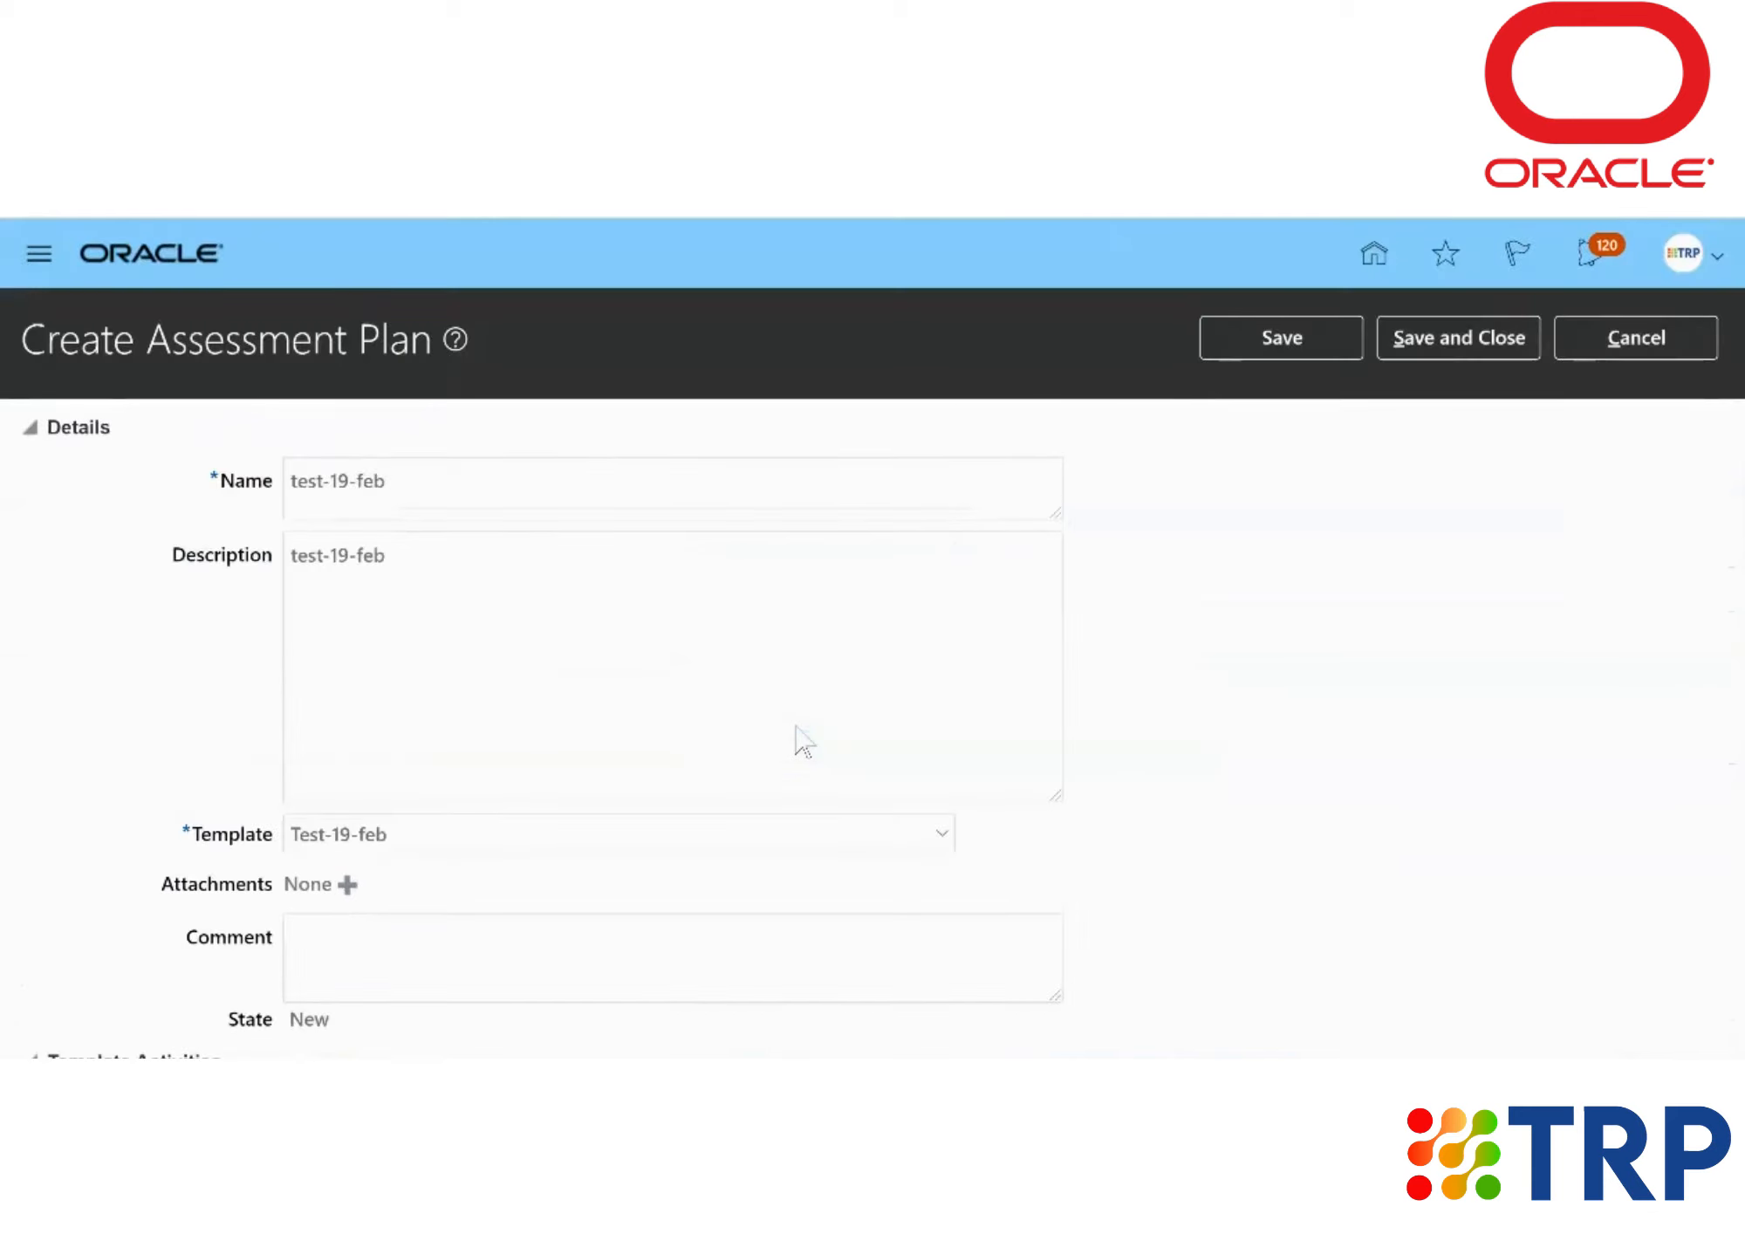
left_click(1466, 338)
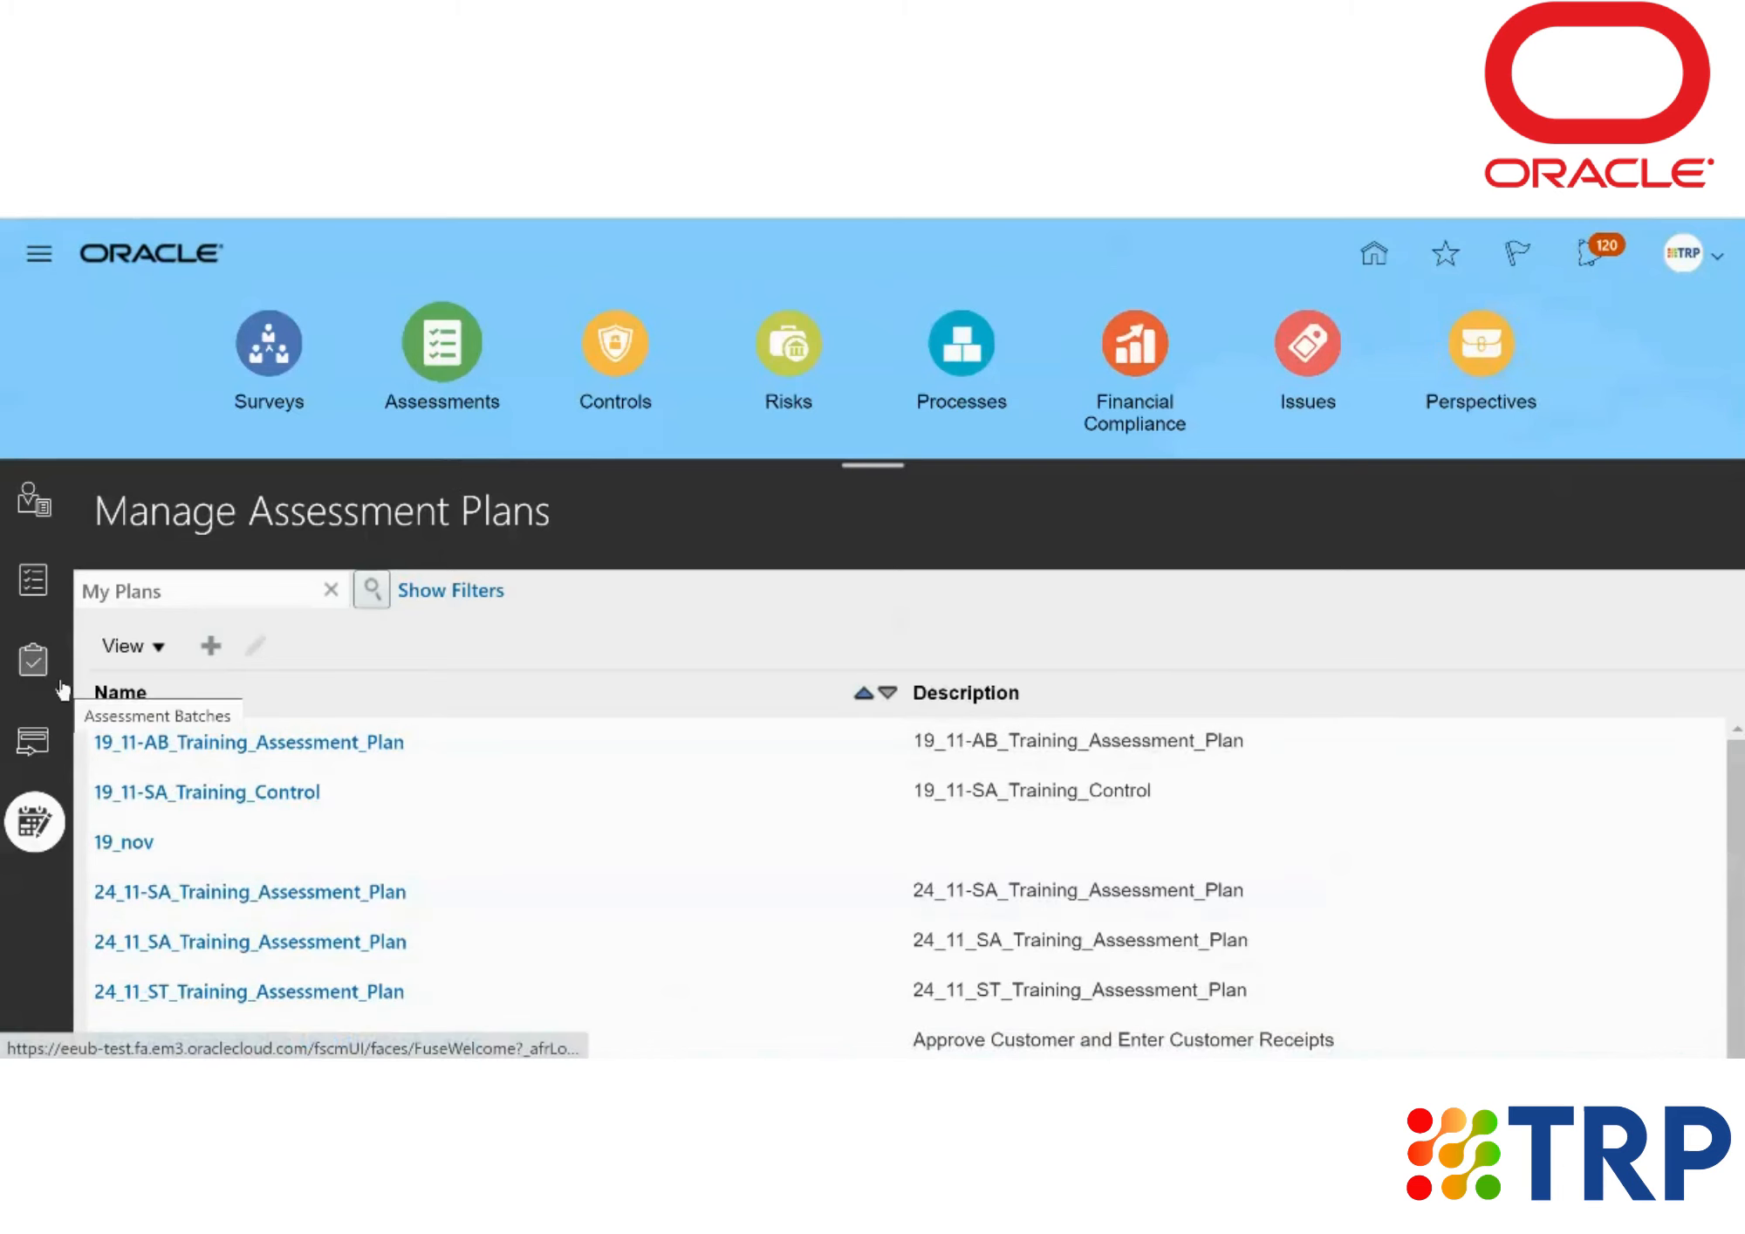
Step: Initiate a new assessment batch and enter test-19-feb as its name and description
left_click(38, 669)
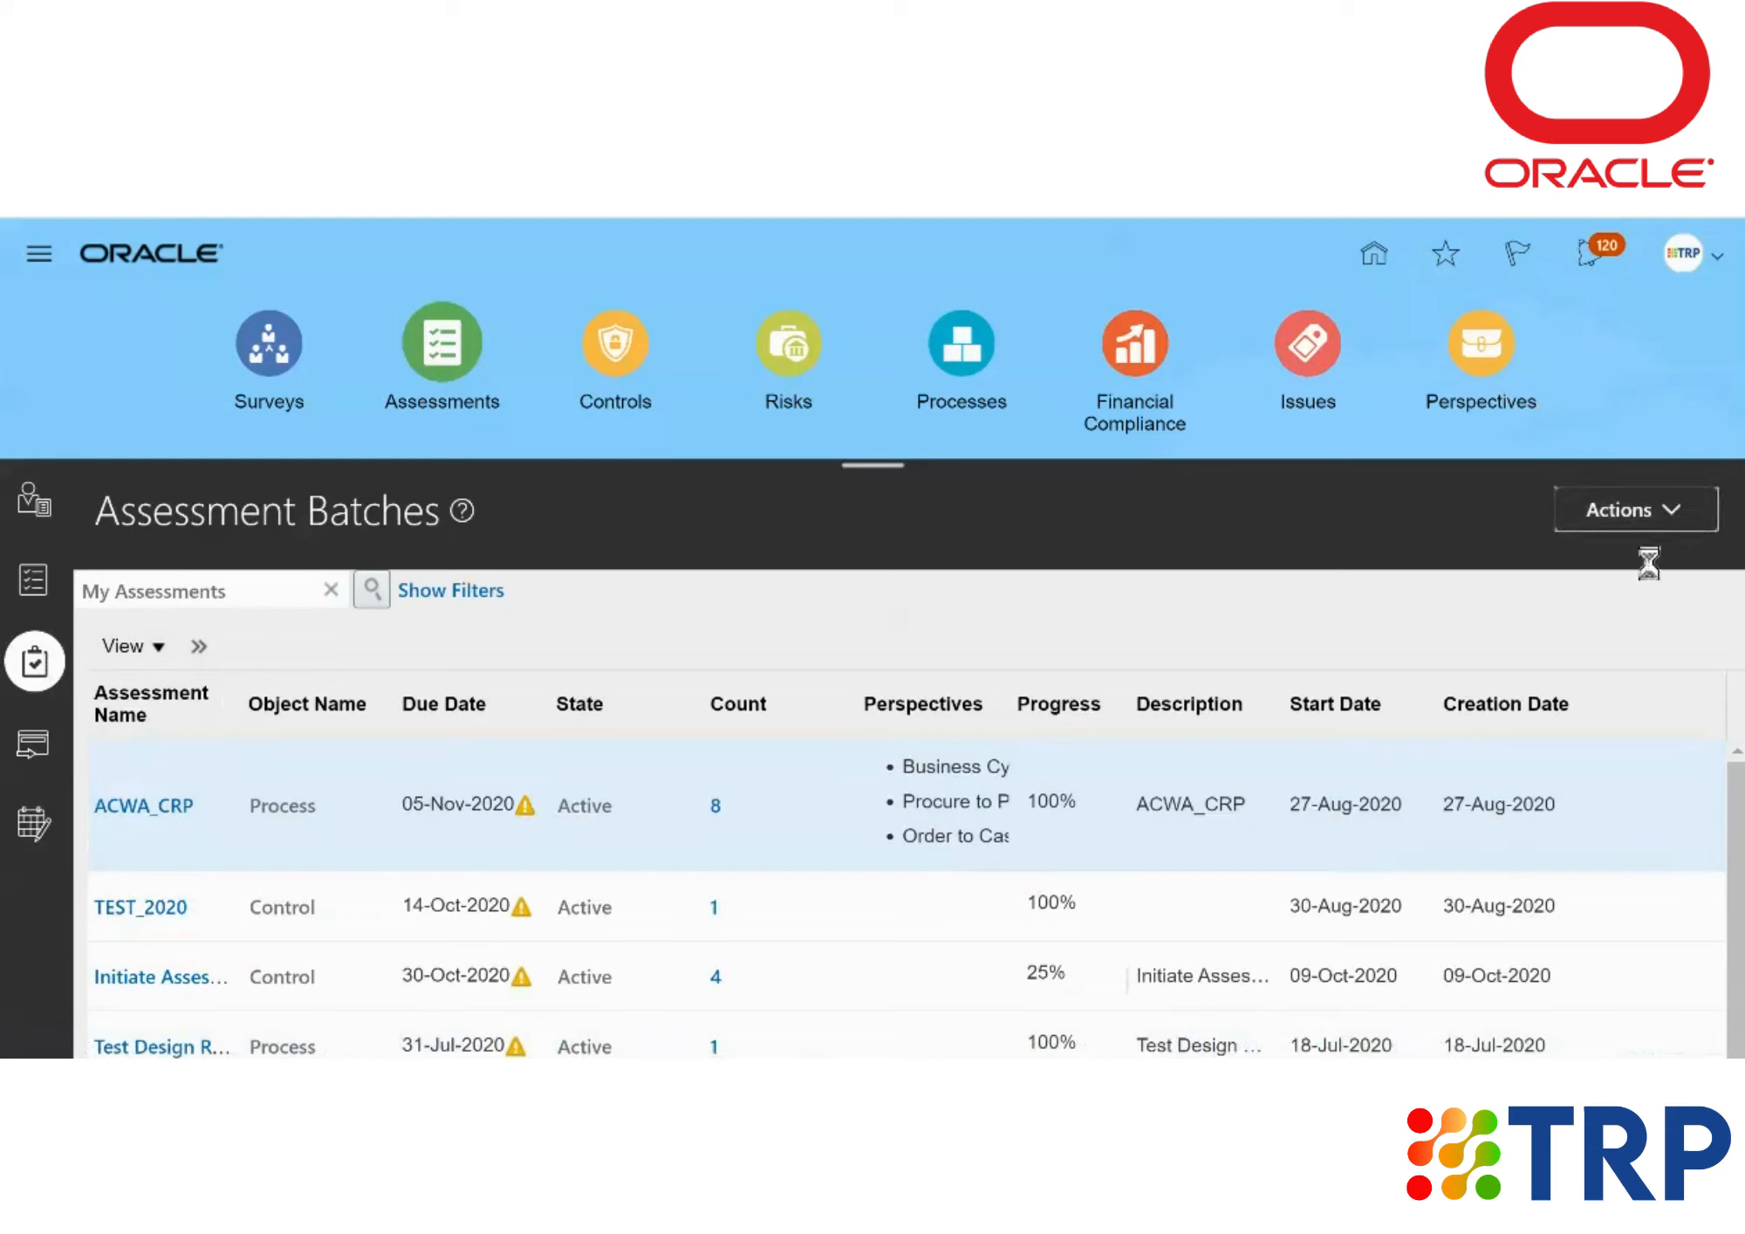
left_click(1676, 506)
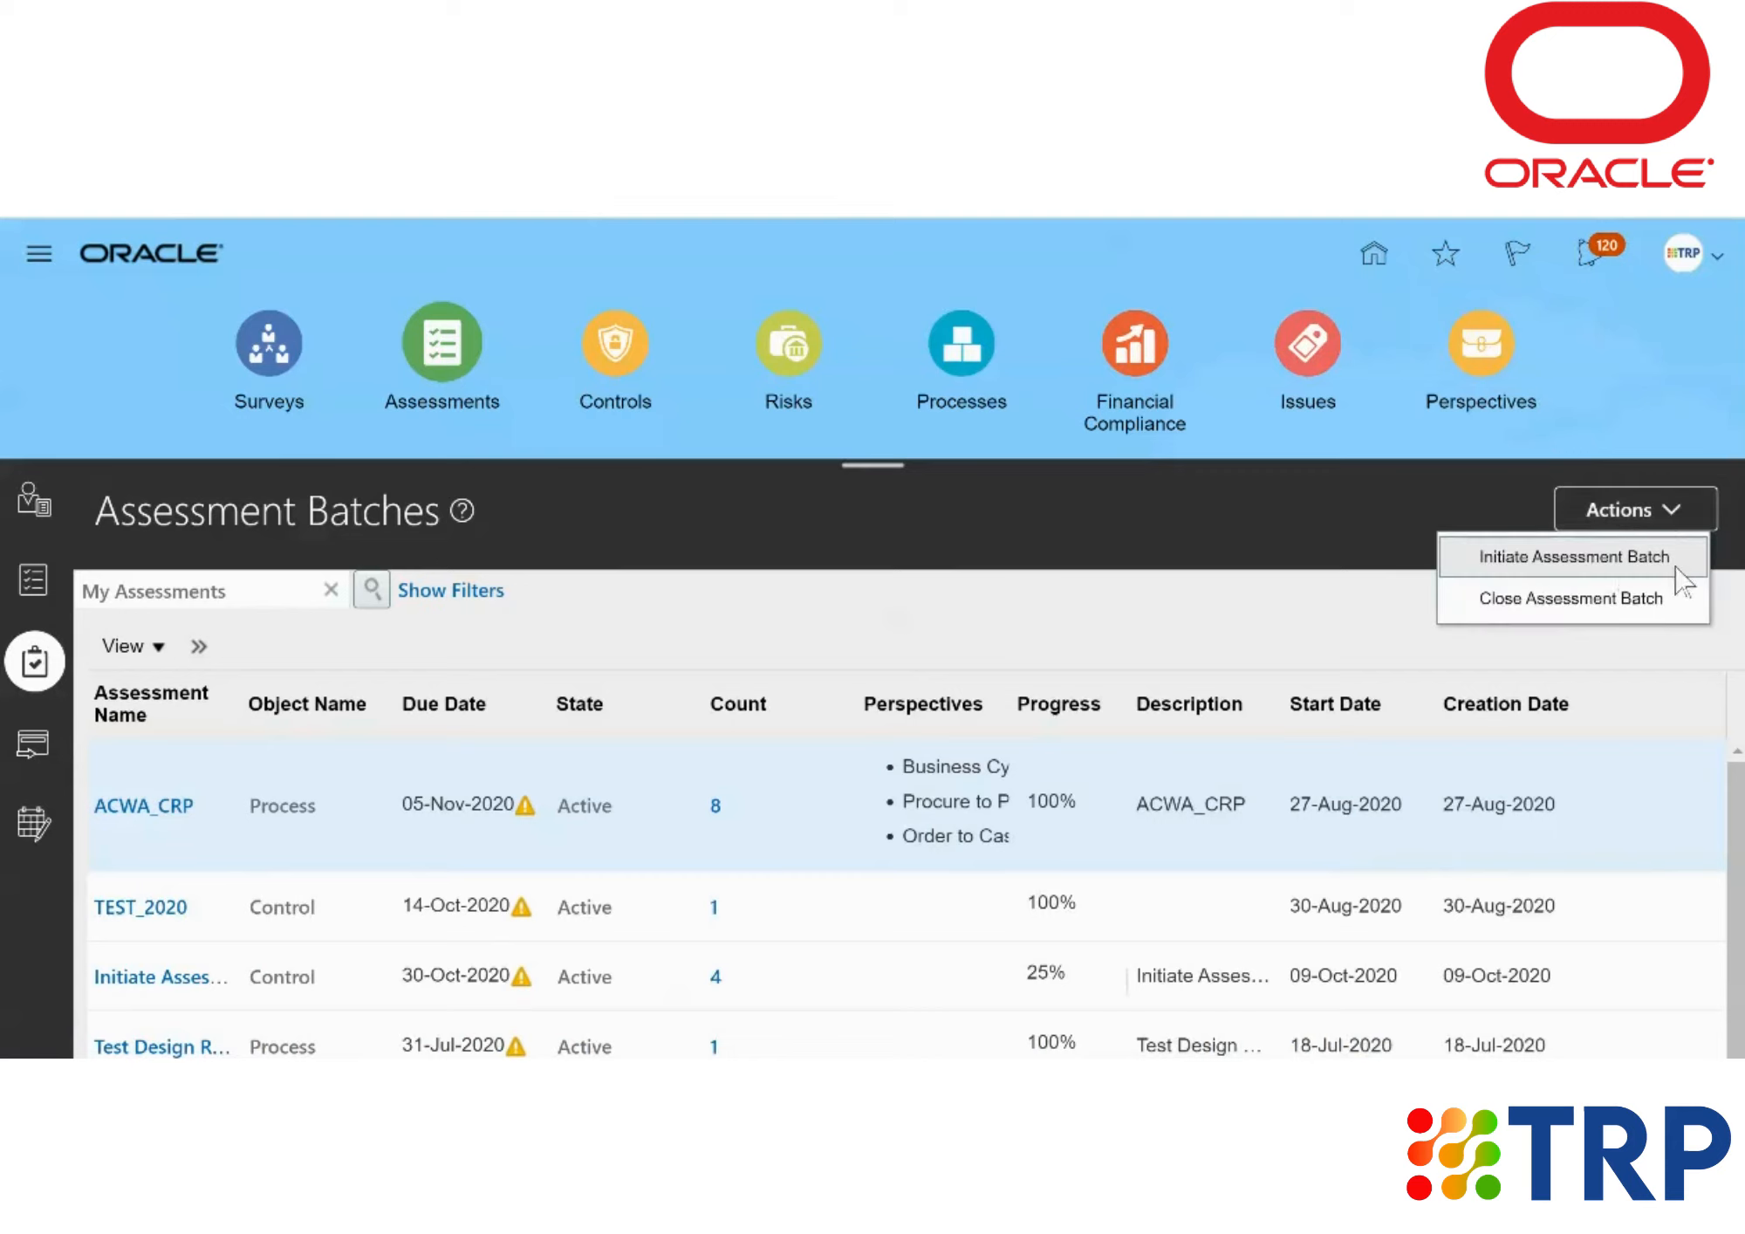
left_click(1610, 563)
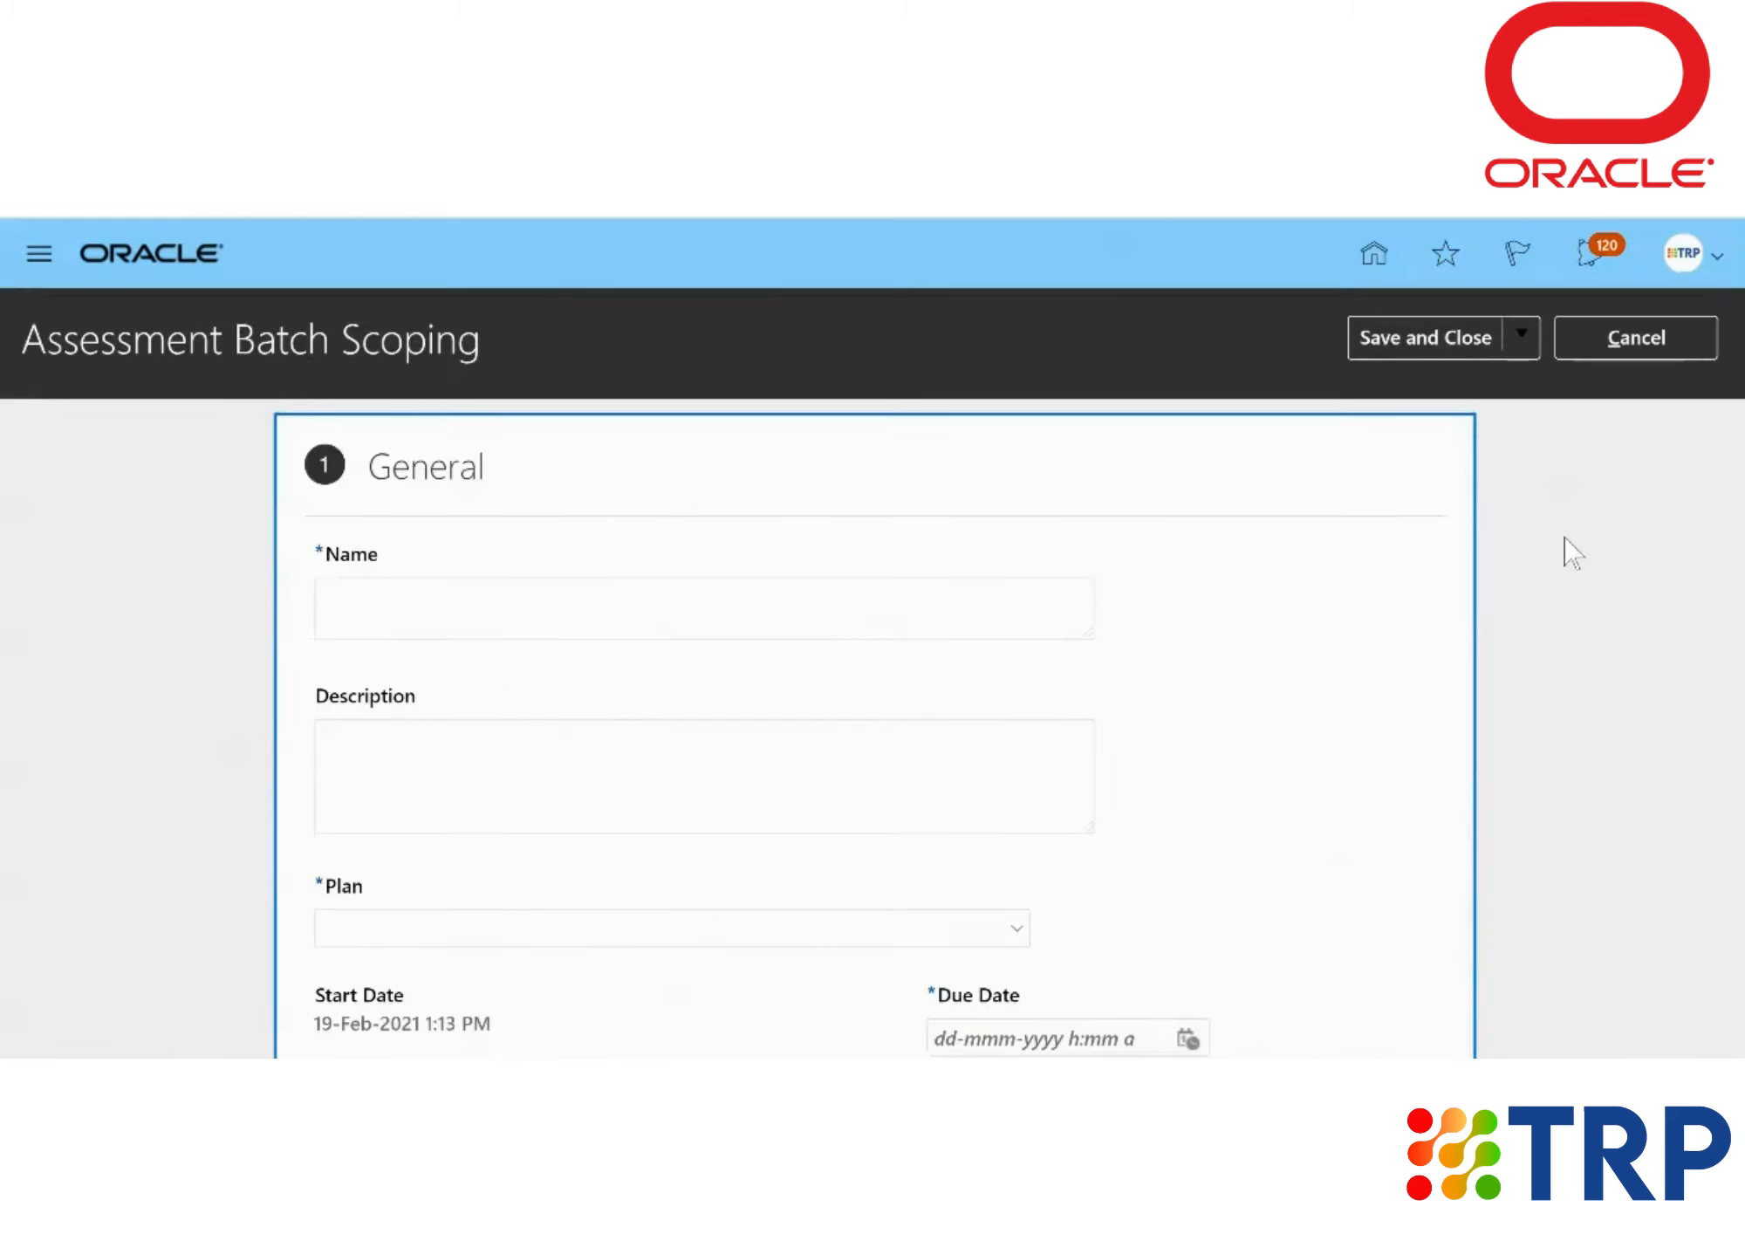
scroll(935, 500, "down", 2)
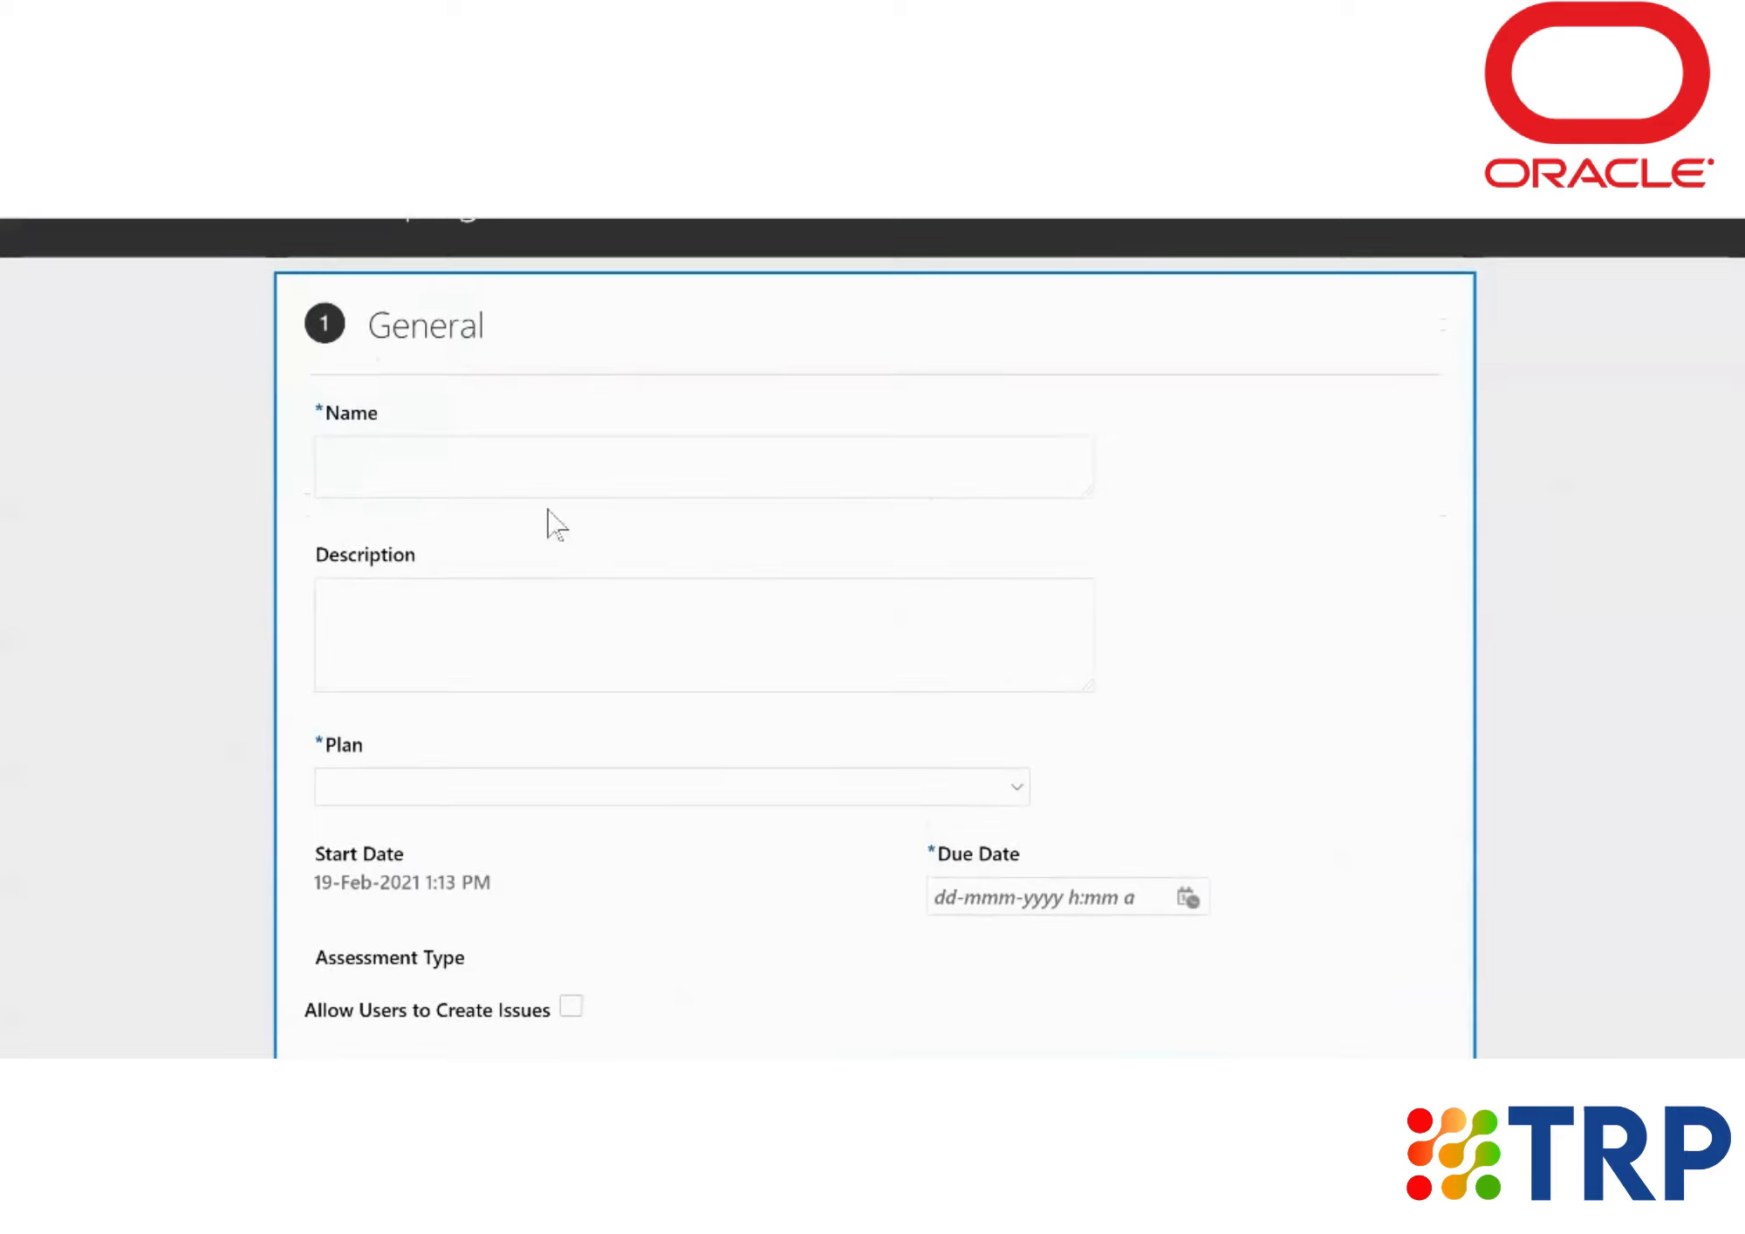
left_click(516, 487)
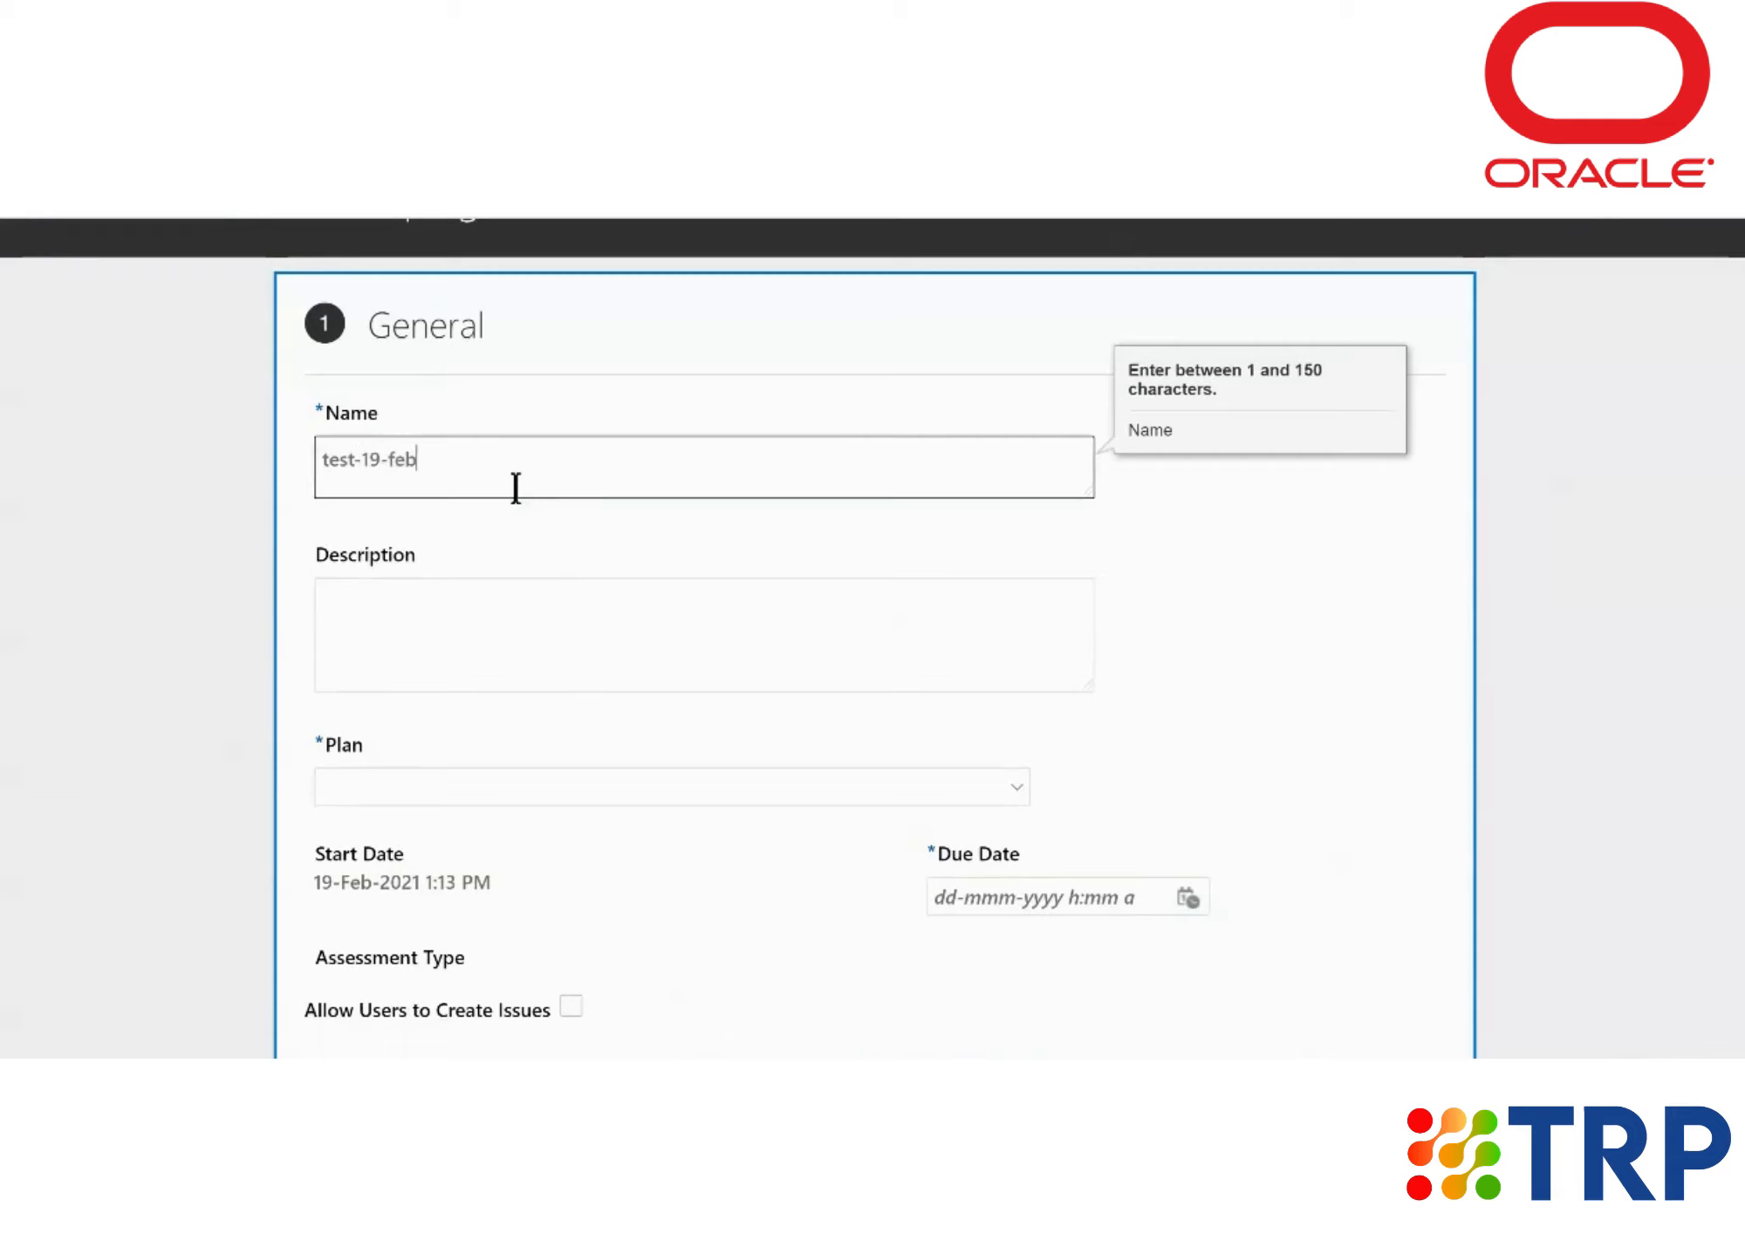
left_click(467, 640)
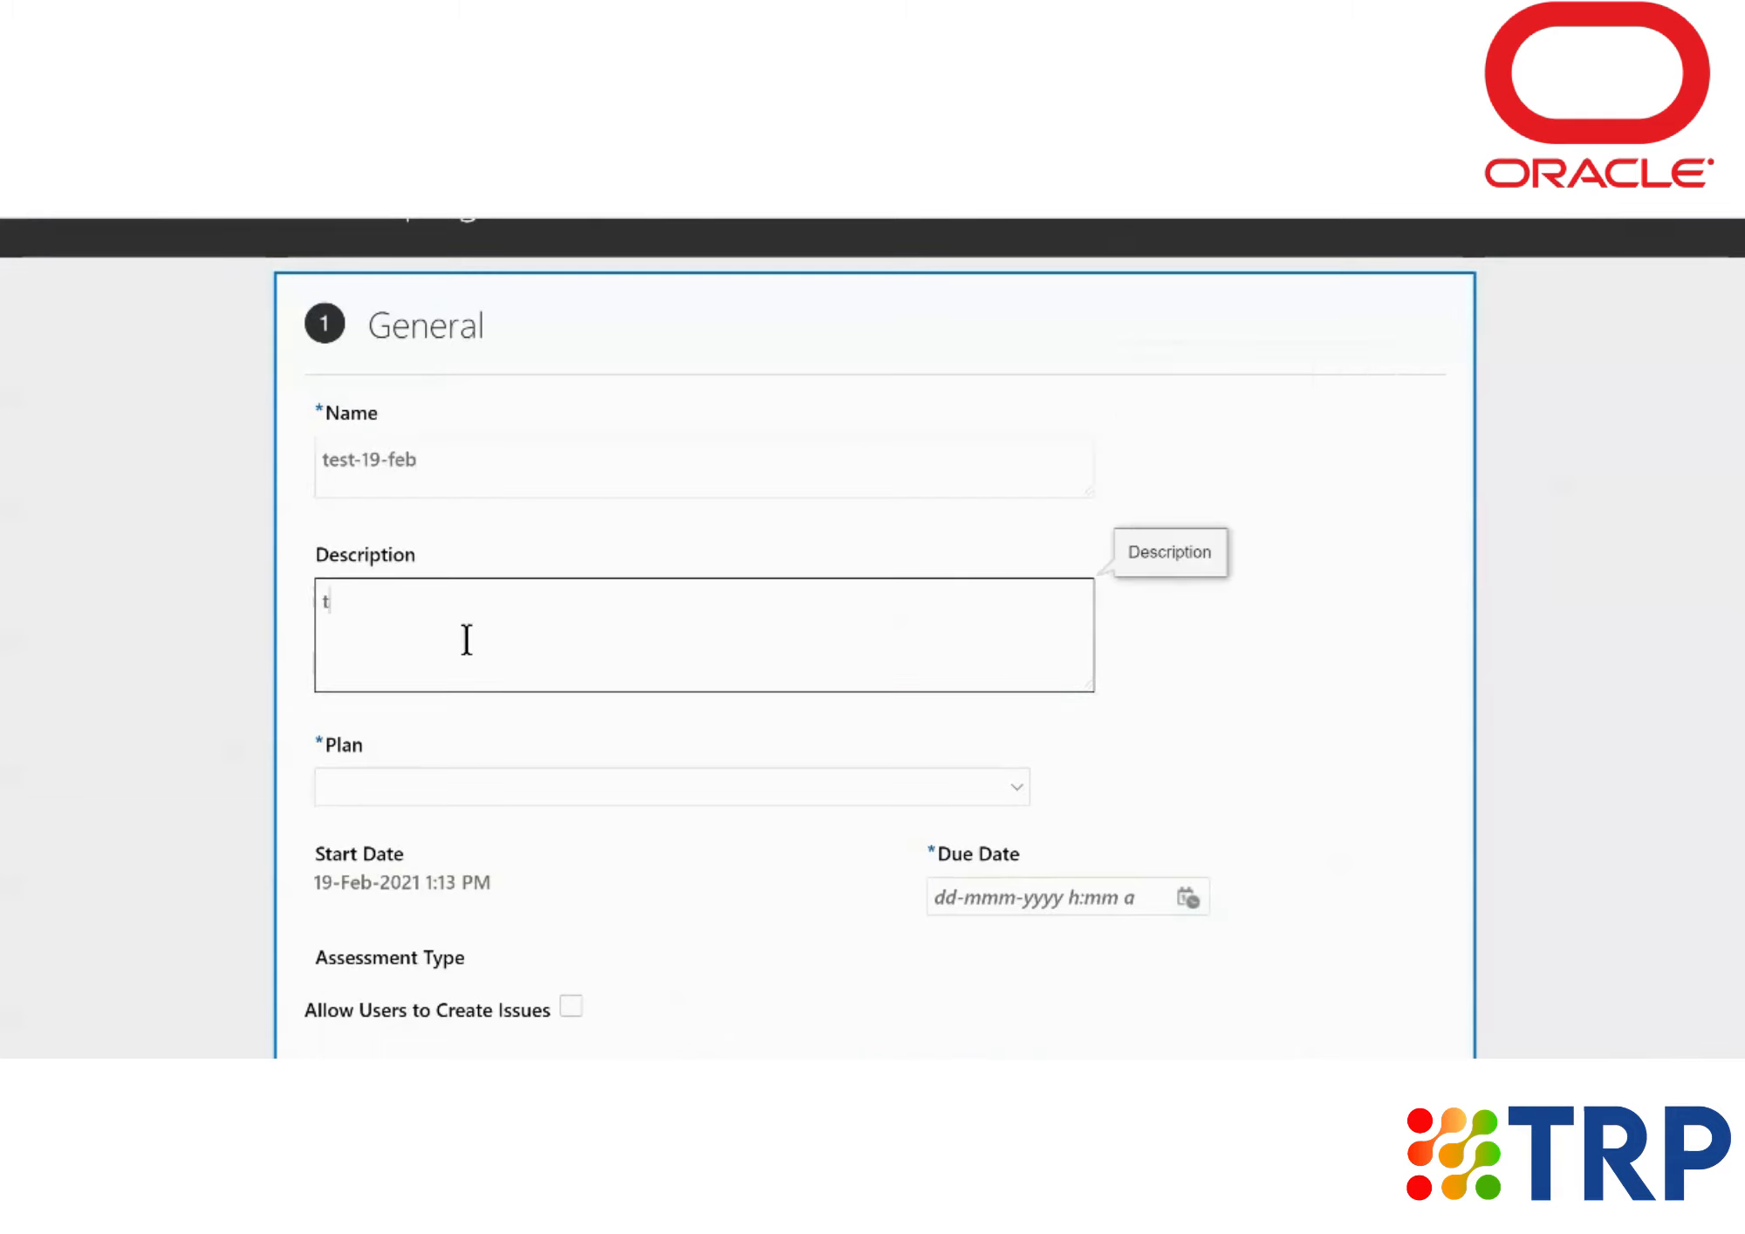
type("test-f")
type("9-feb")
Step: Choose test-19-feb as the plan for the assessment batch
scroll(467, 639, "down", 3)
left_click(890, 524)
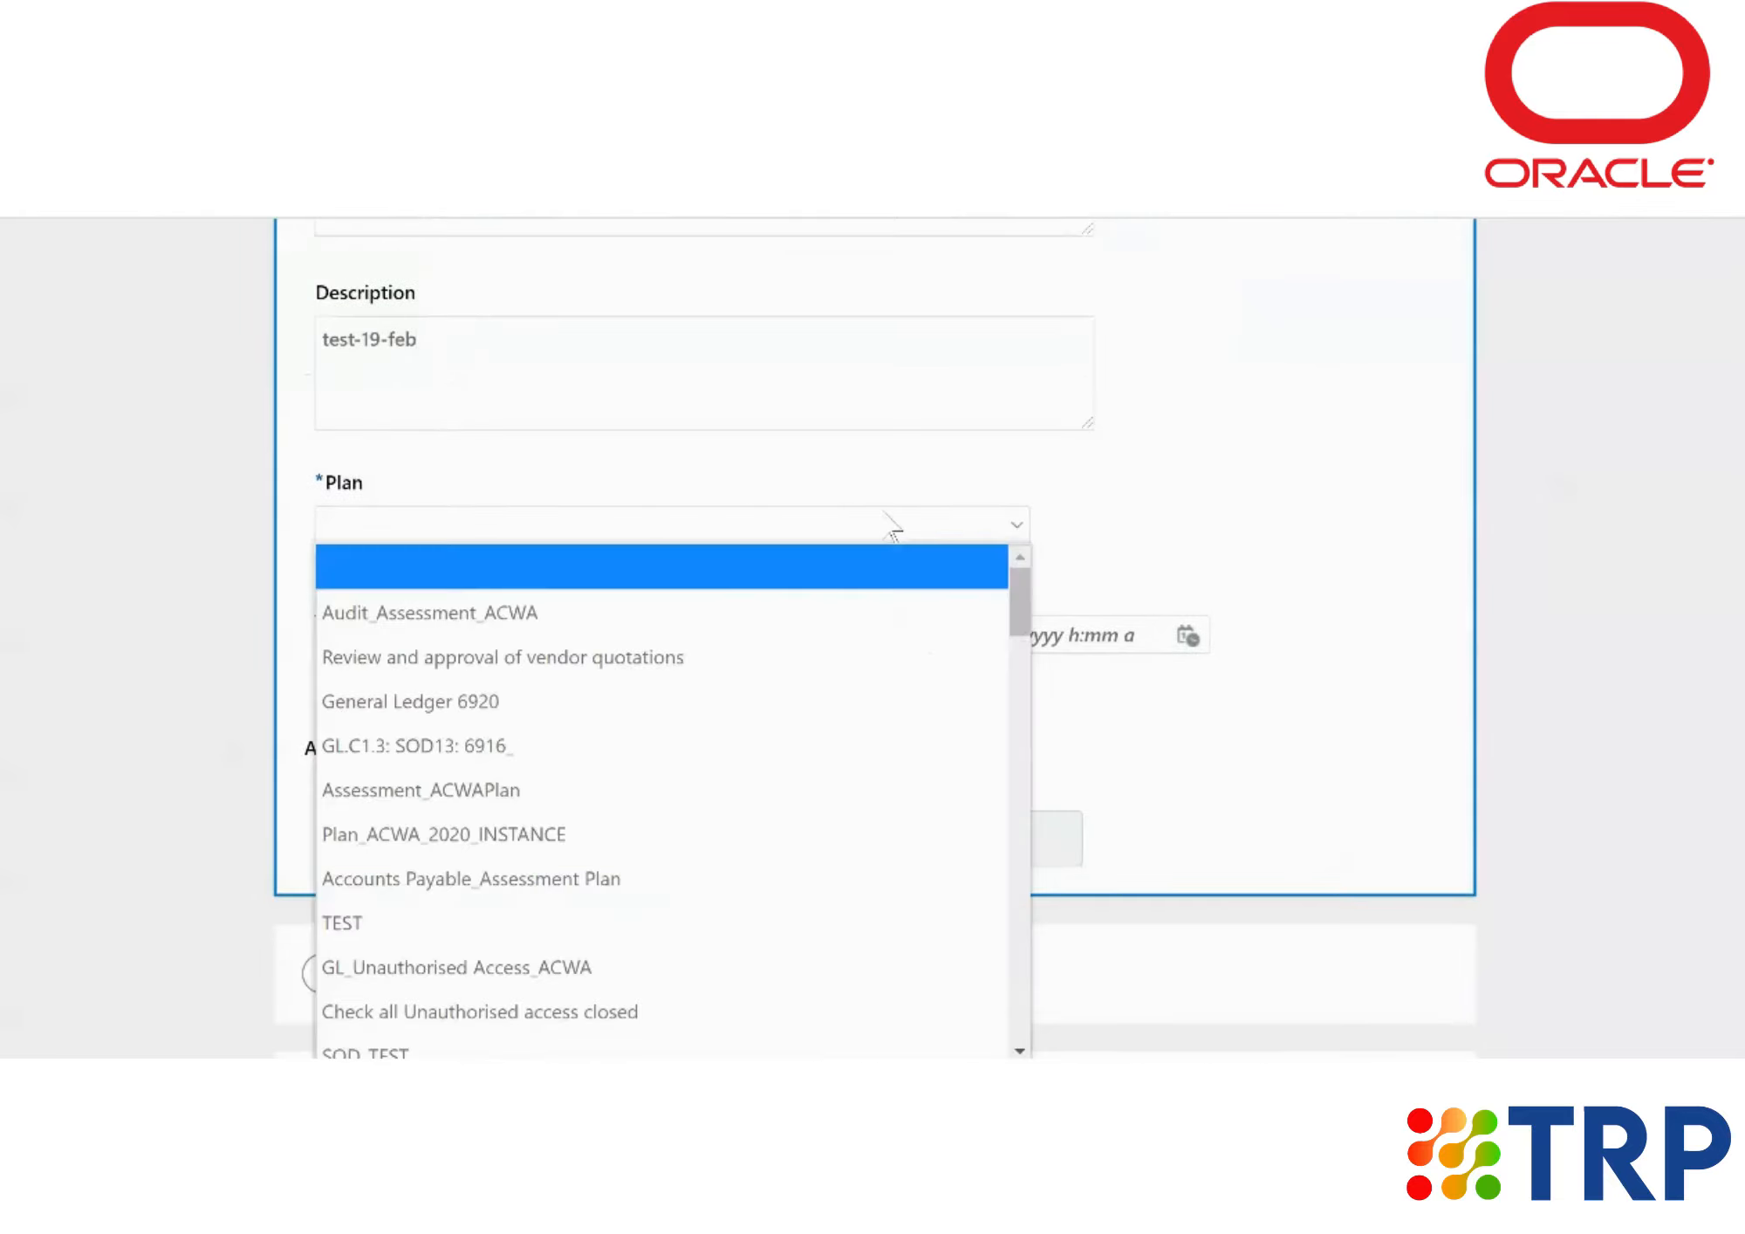
scroll(853, 650, "down", 5)
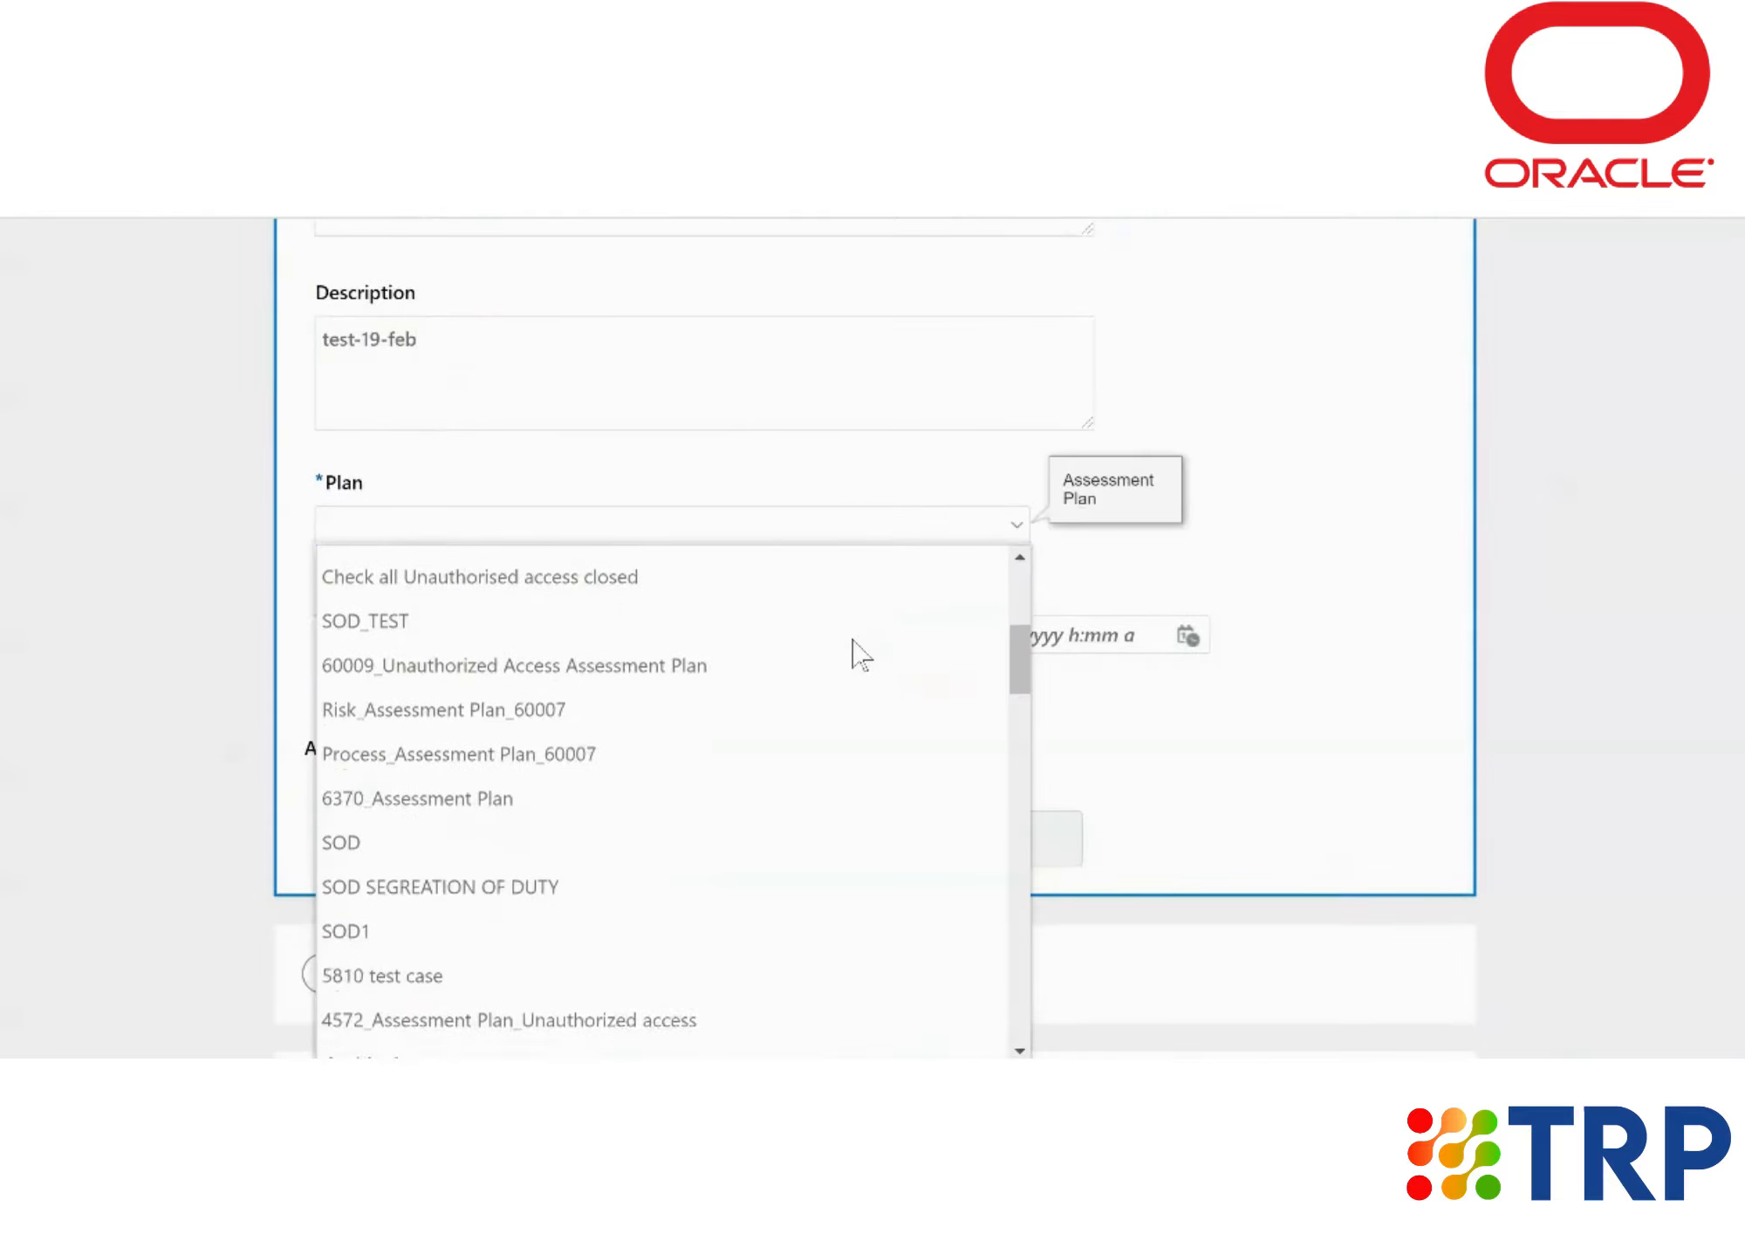
scroll(853, 650, "down", 15)
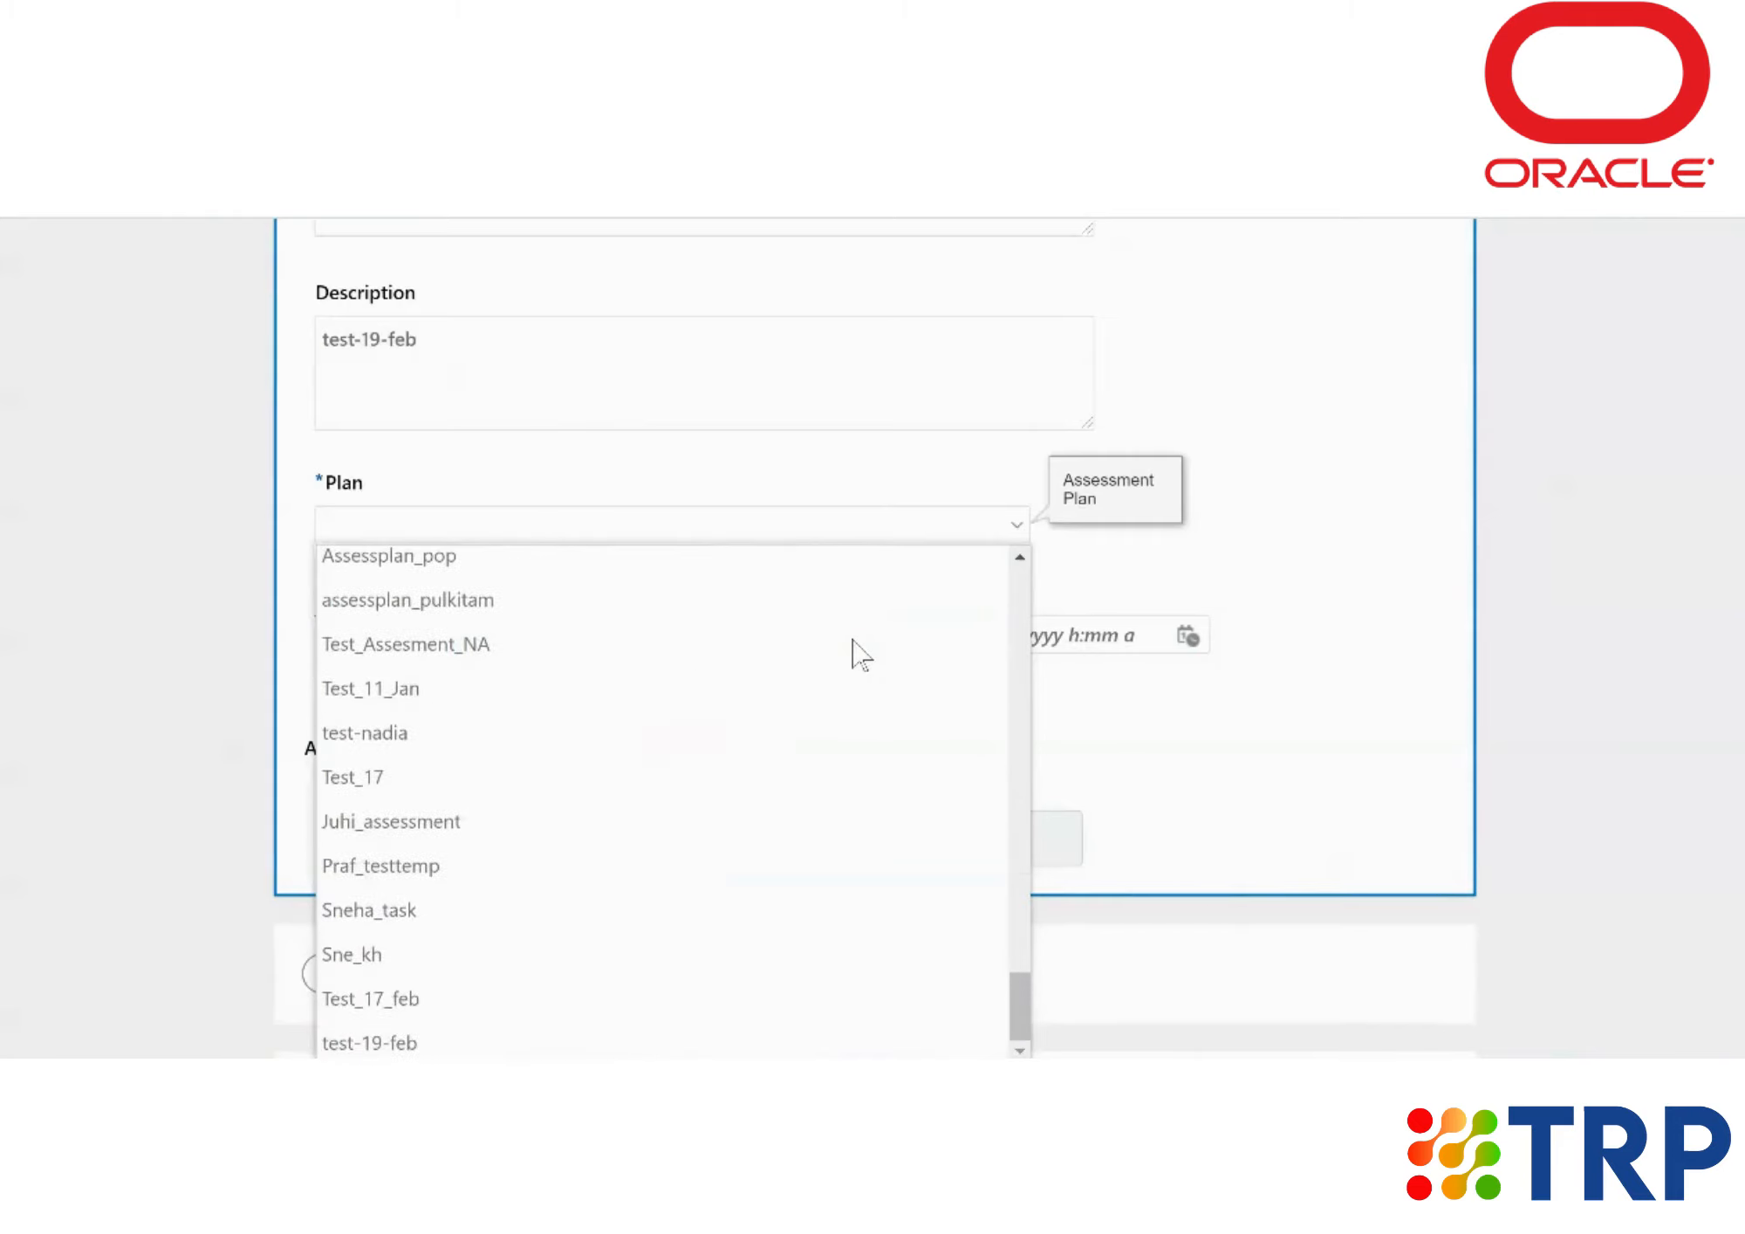
left_click(404, 1044)
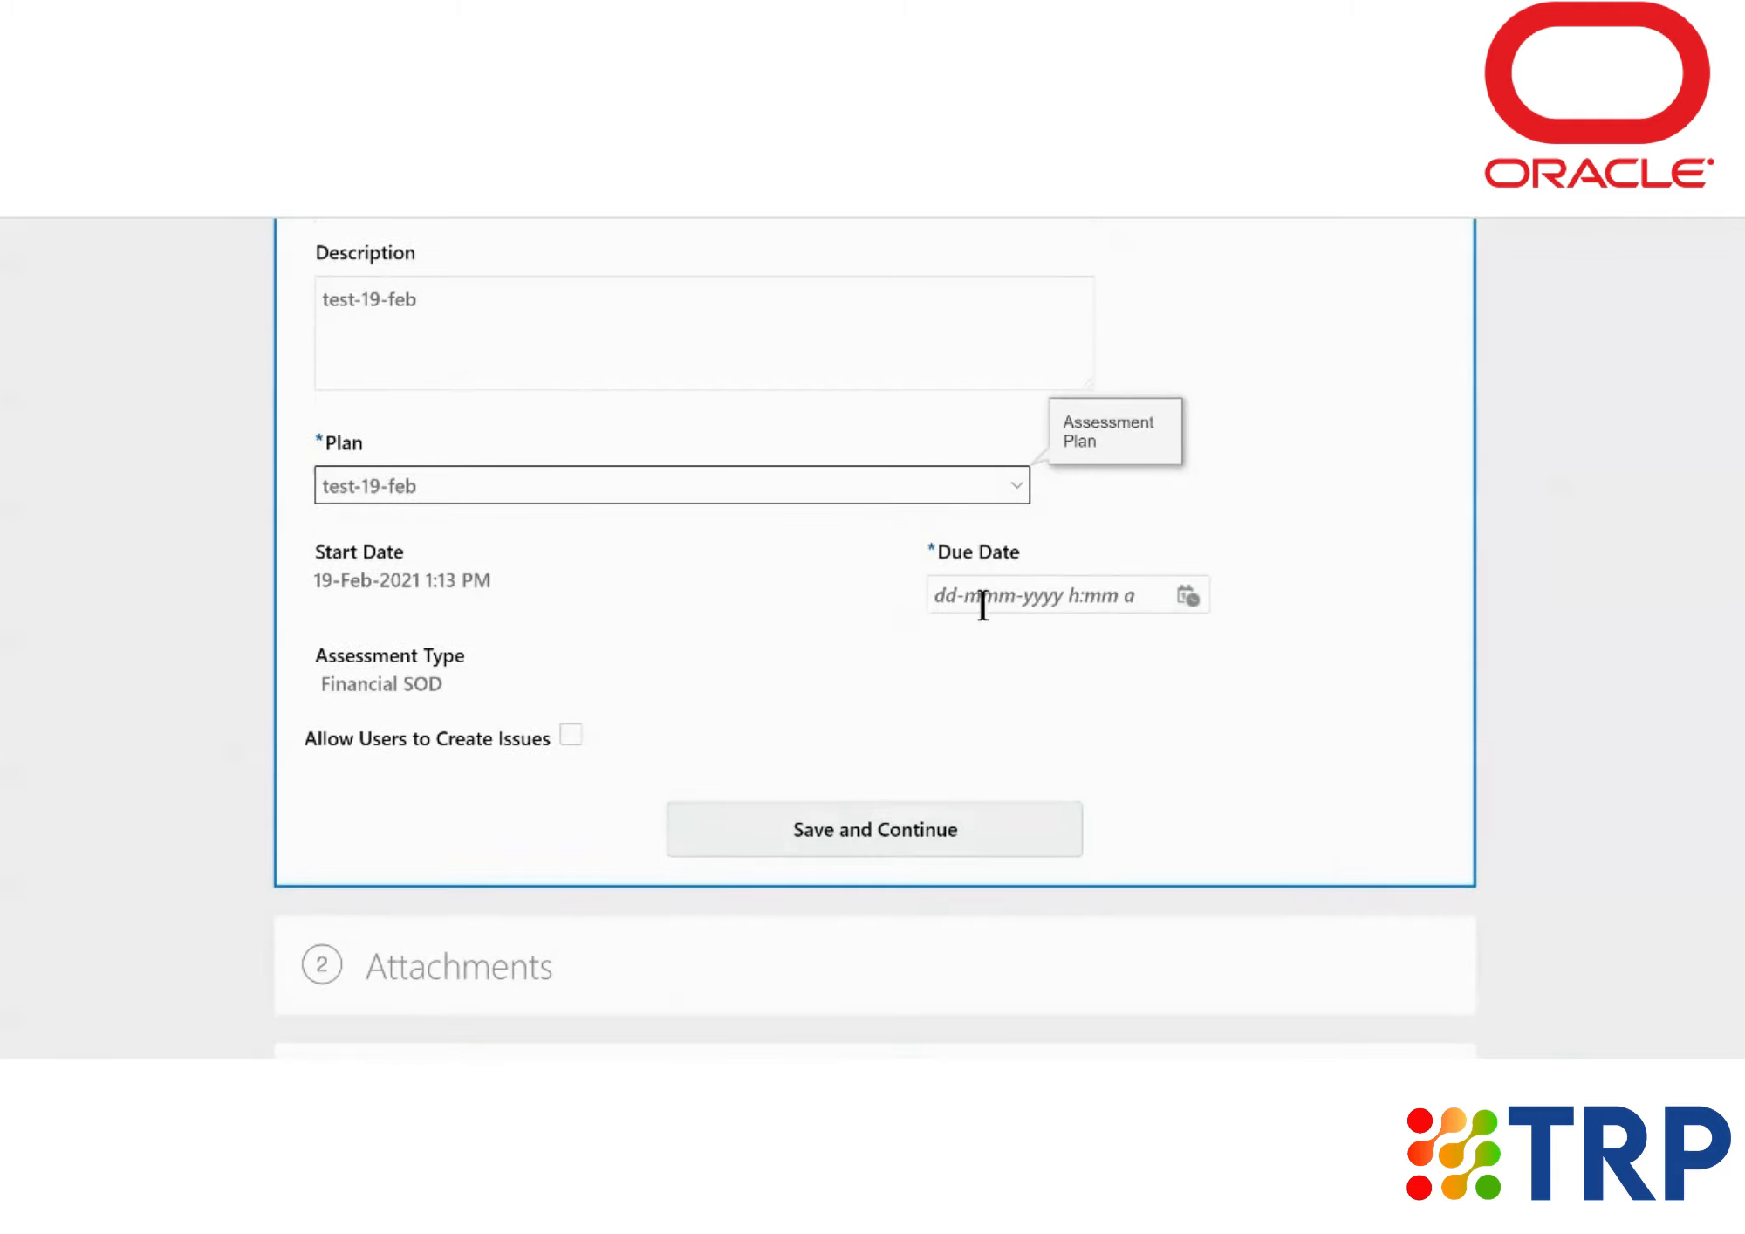
Step: Set the assessment batch's due date to 21-Feb-2021 1:13 PM and save the General section
left_click(1197, 597)
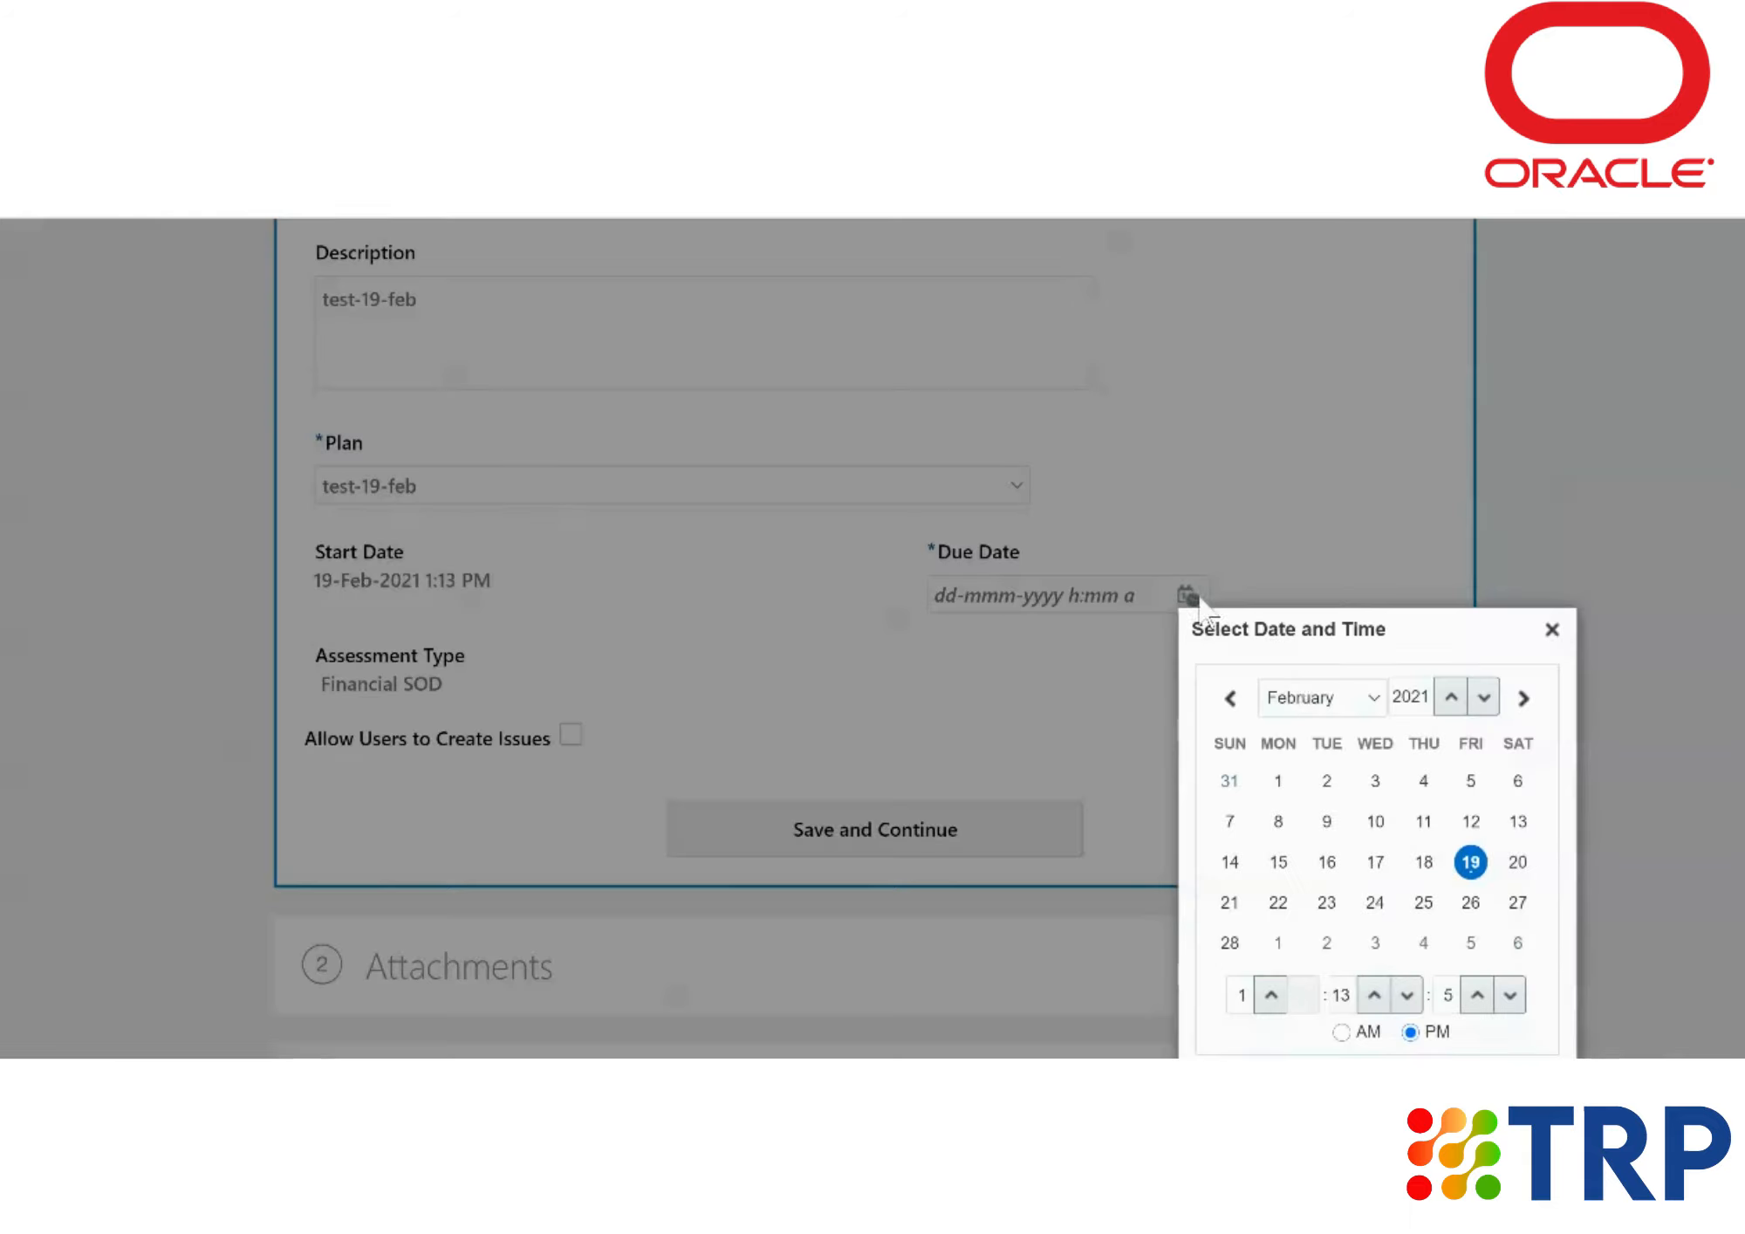
left_click(1229, 904)
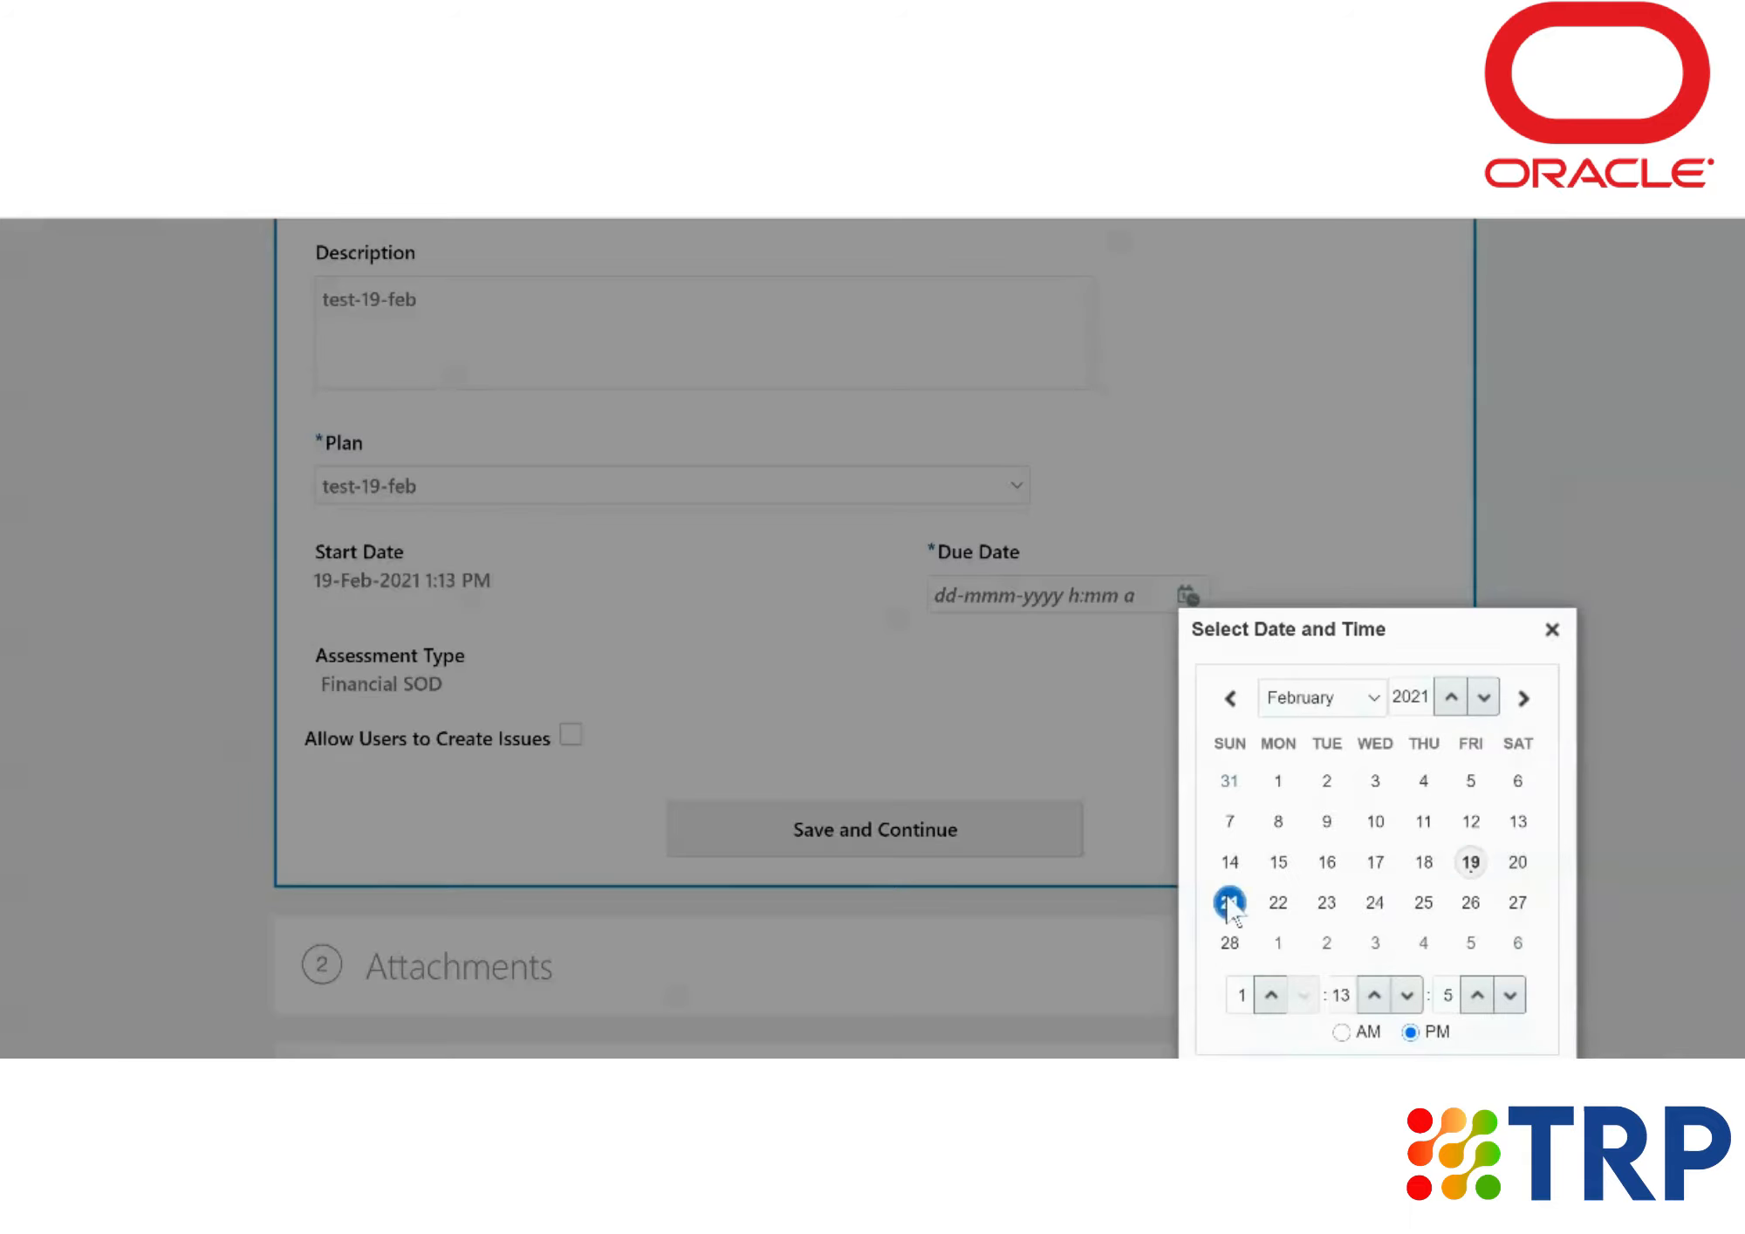
scroll(1466, 882, "down", 2)
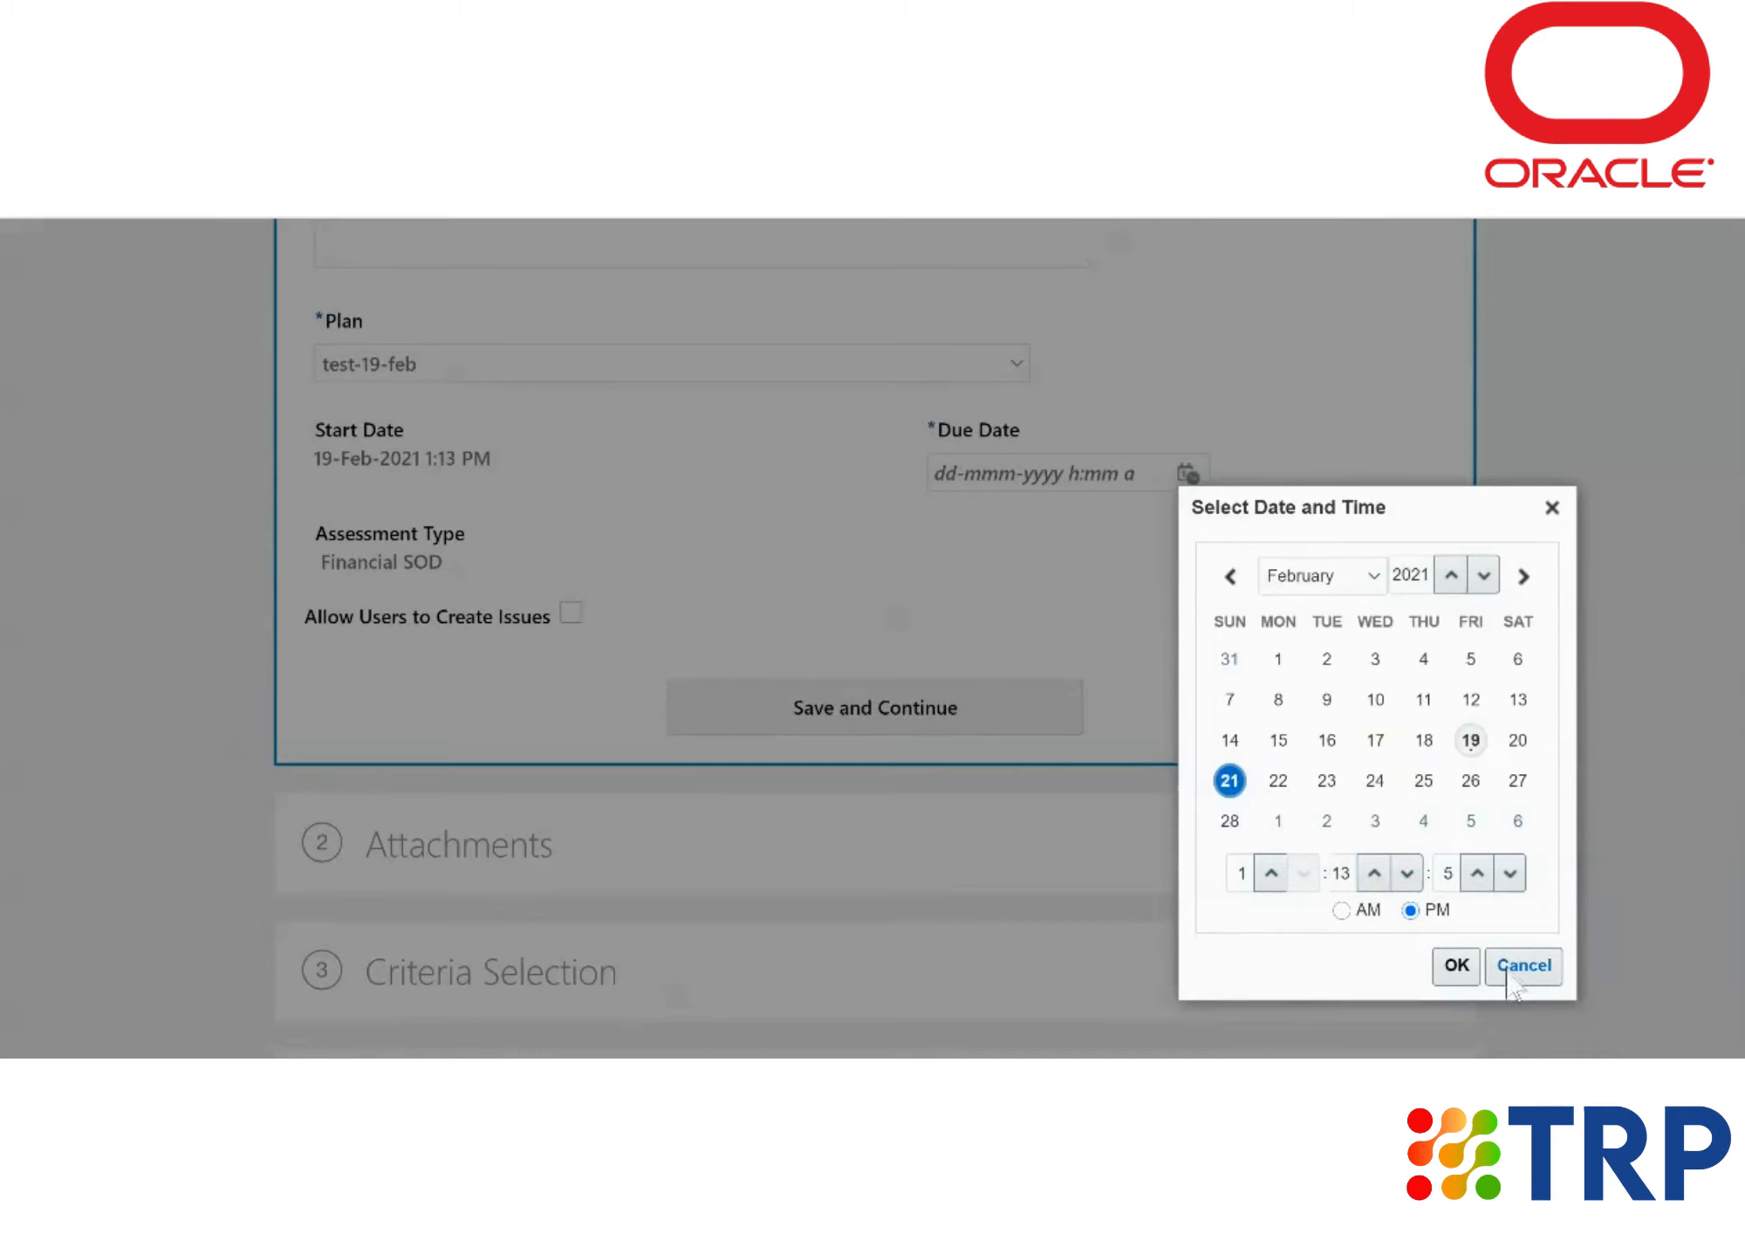
left_click(1457, 965)
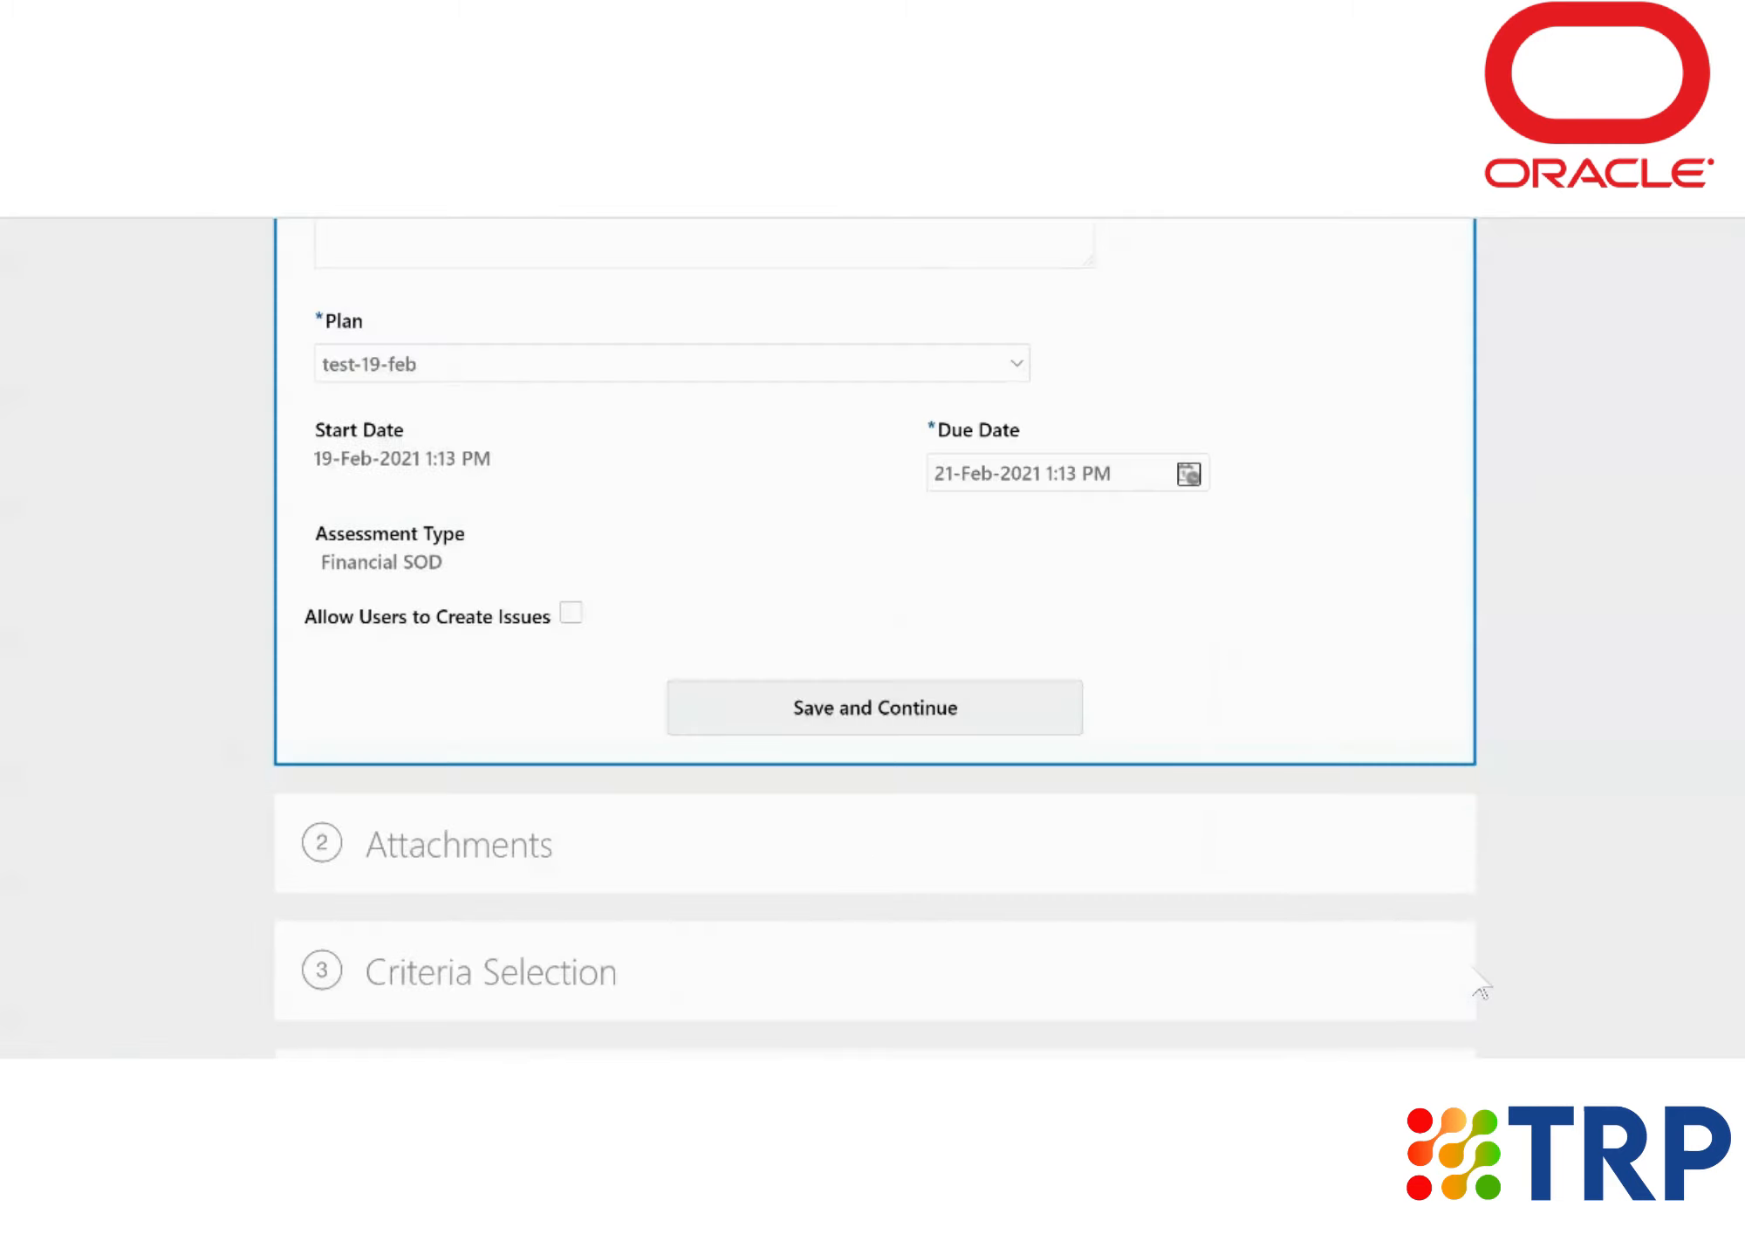
scroll(1169, 646, "down", 1)
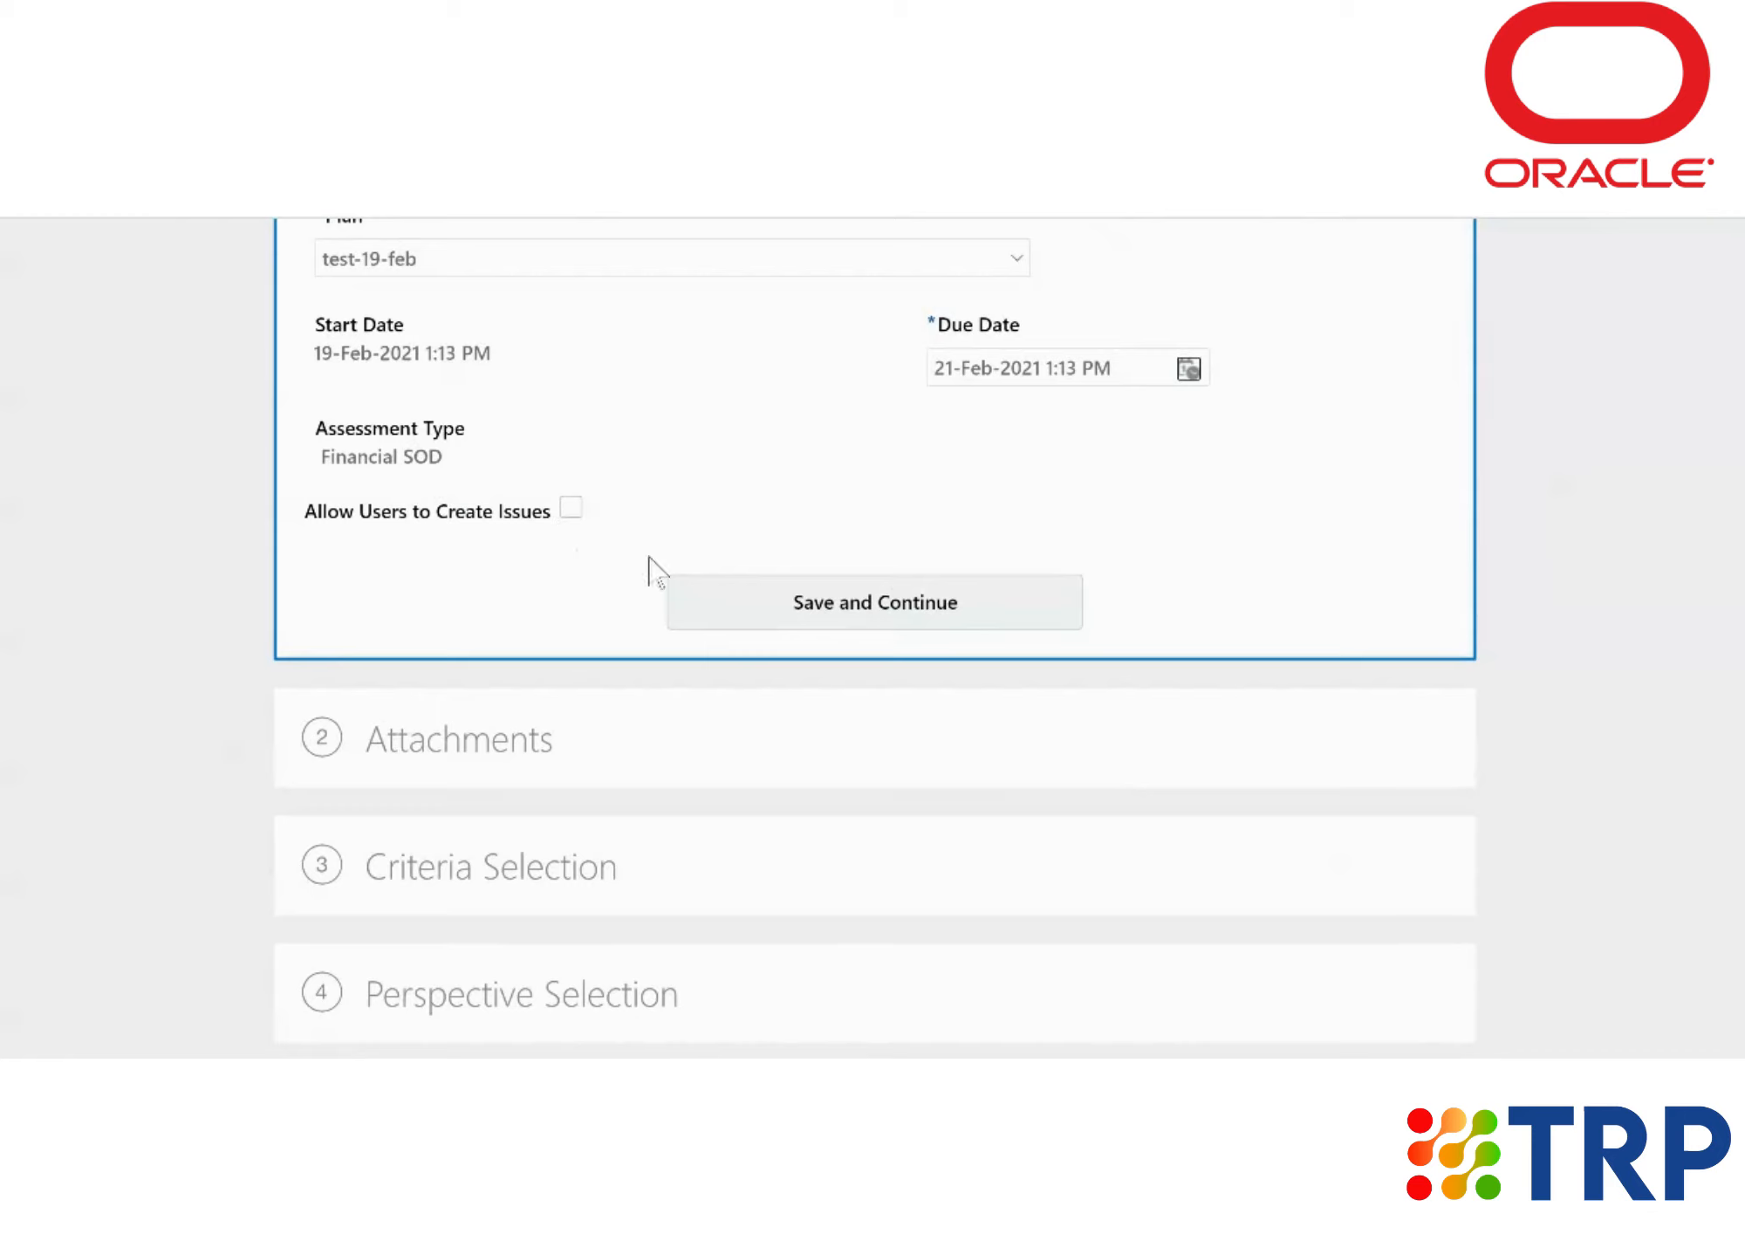
left_click(852, 617)
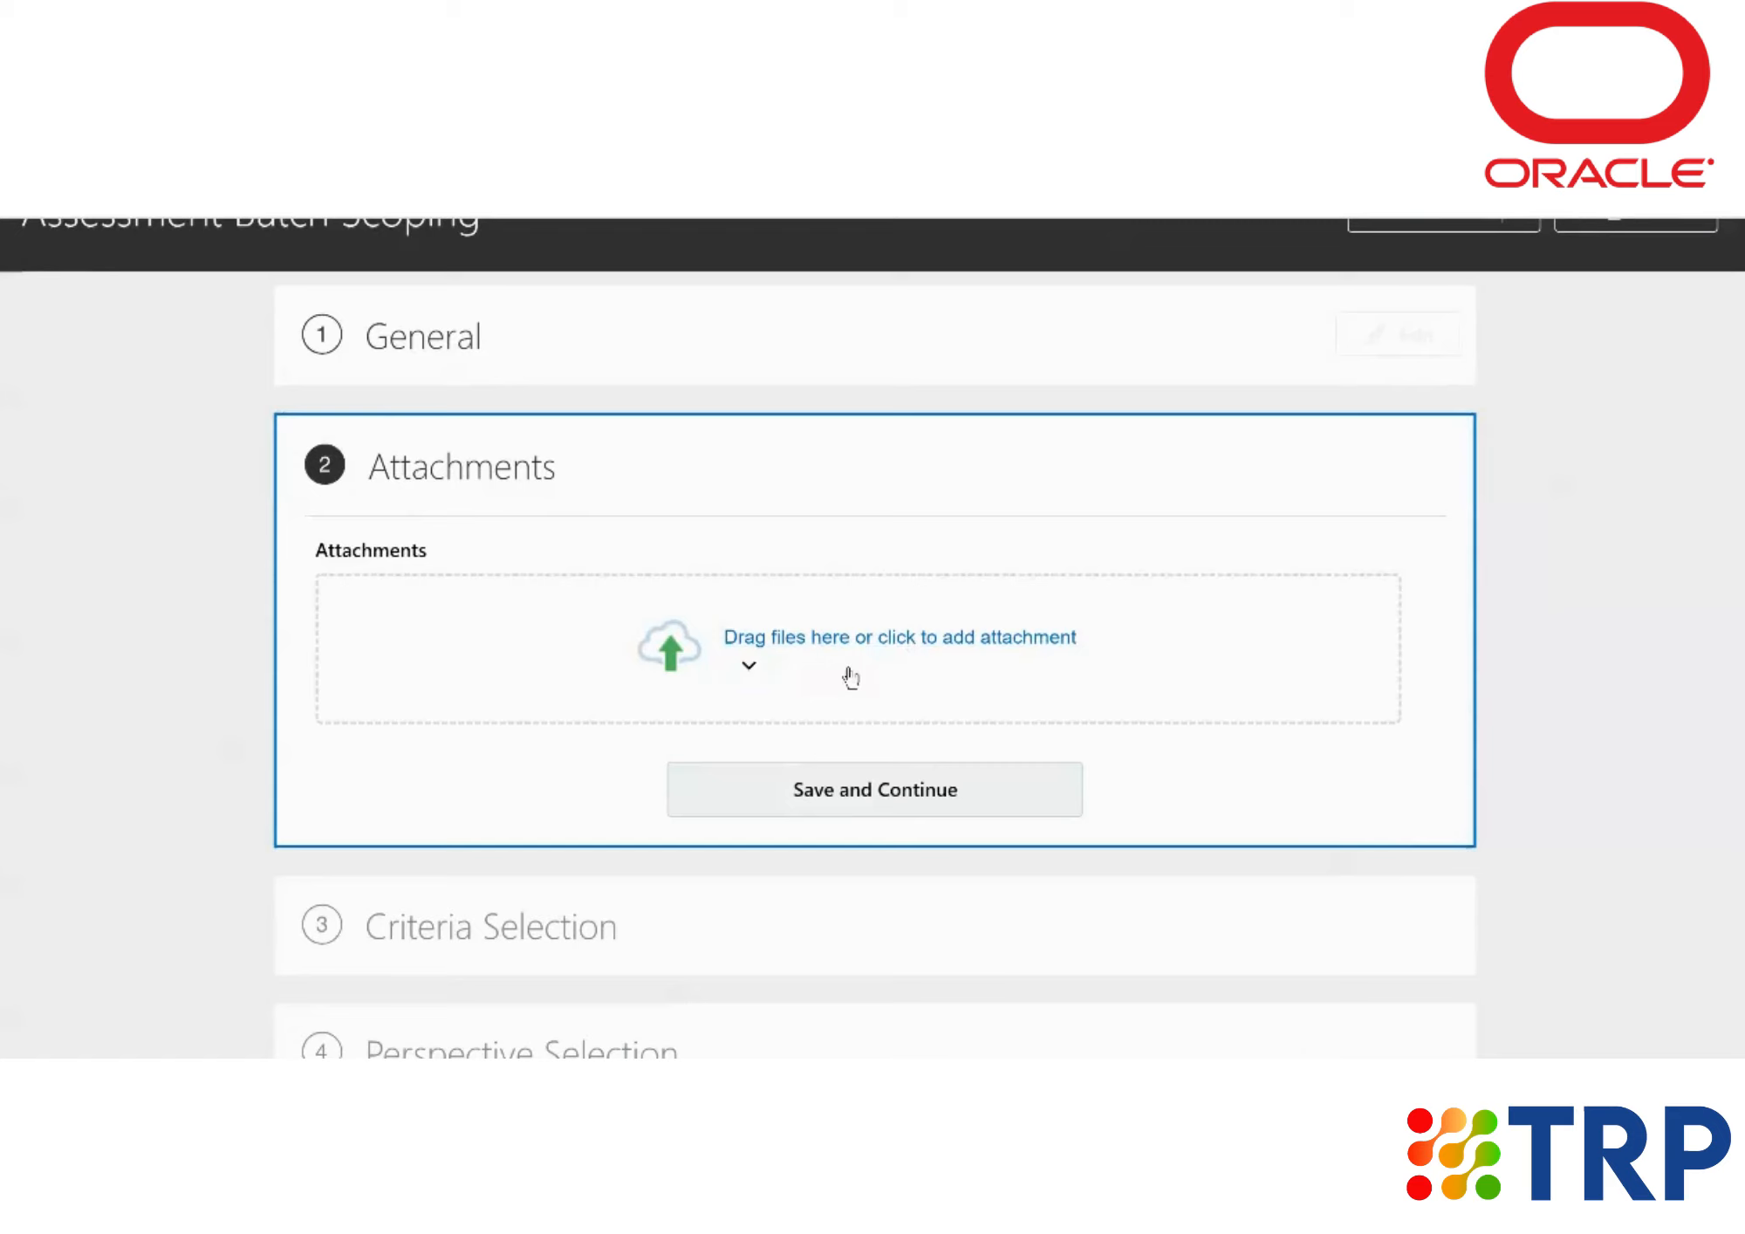
Step: Save the Attachments section without adding files and accept the existing Design Review criteria in Criteria Selection
left_click(872, 807)
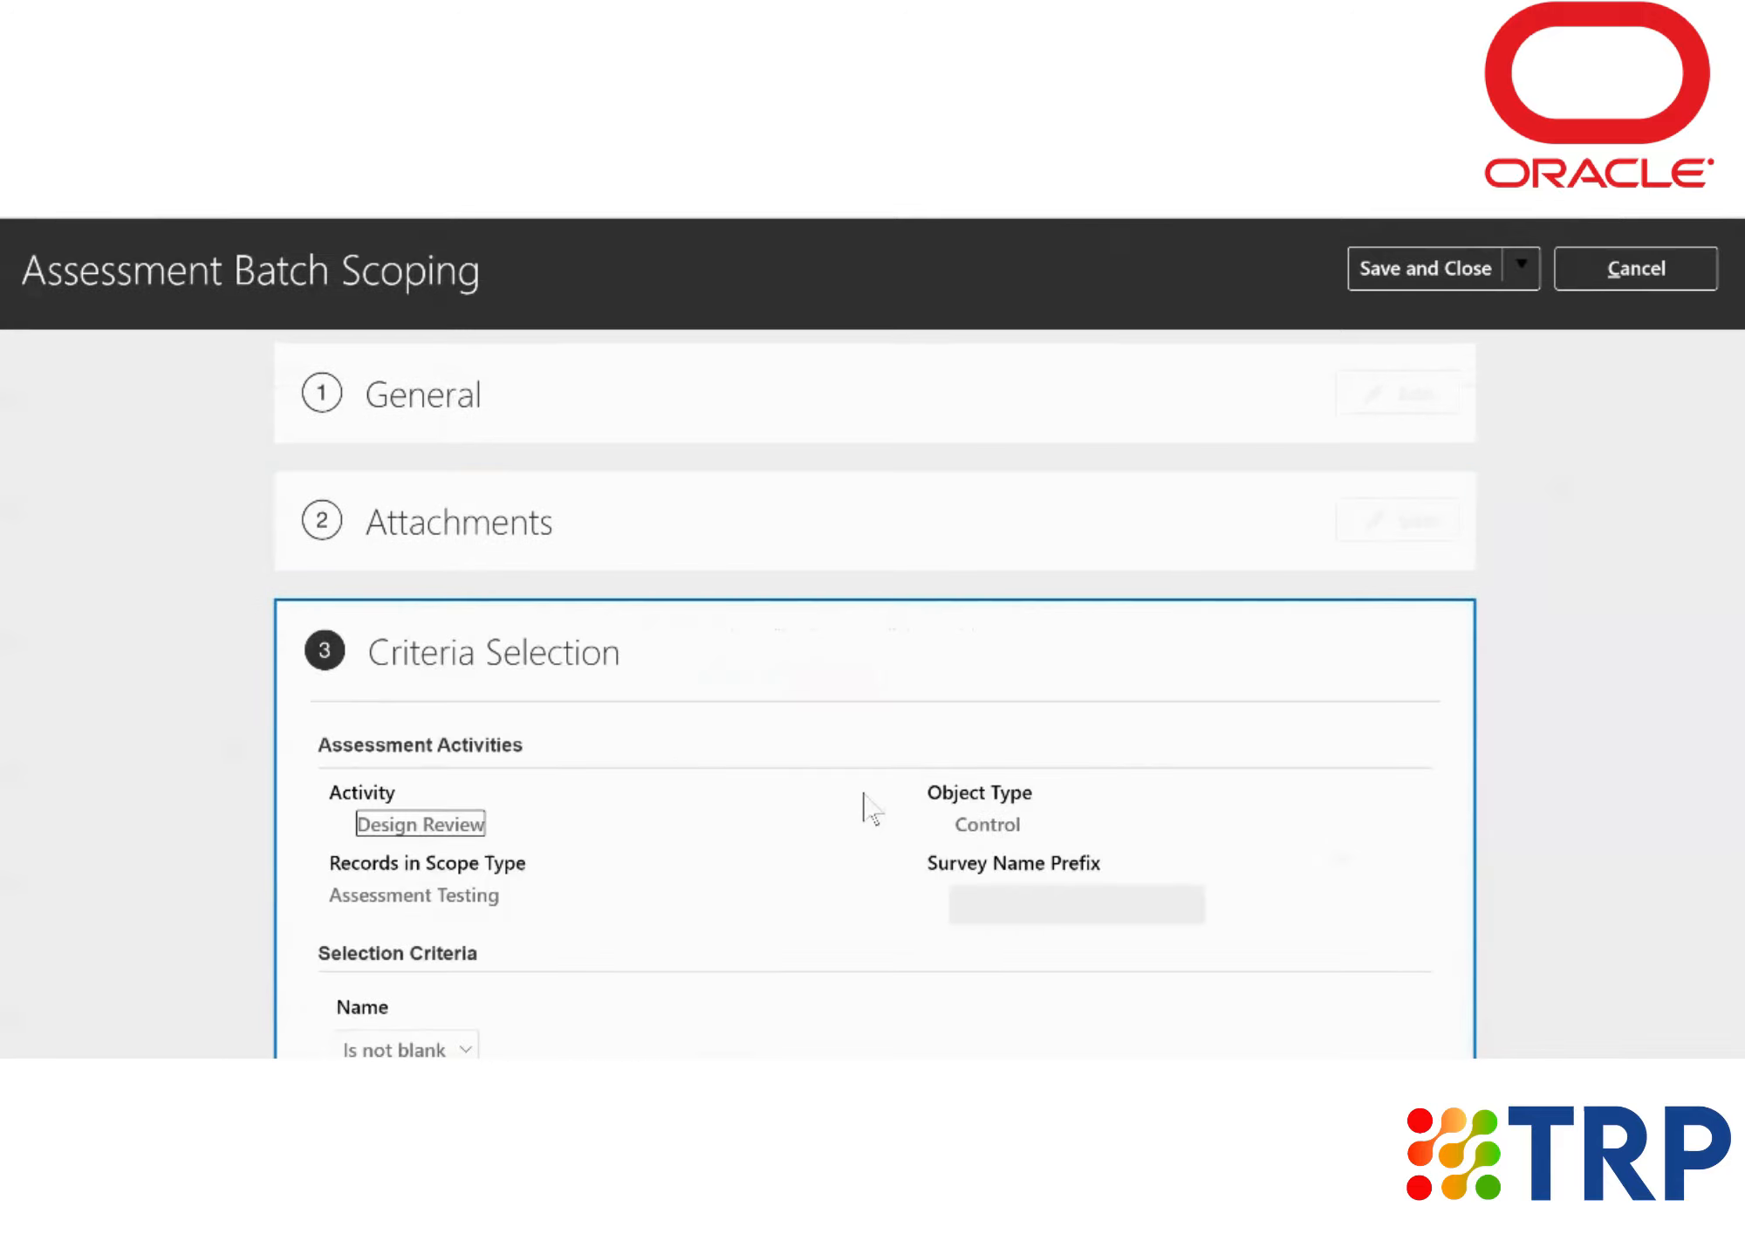
scroll(872, 808, "down", 3)
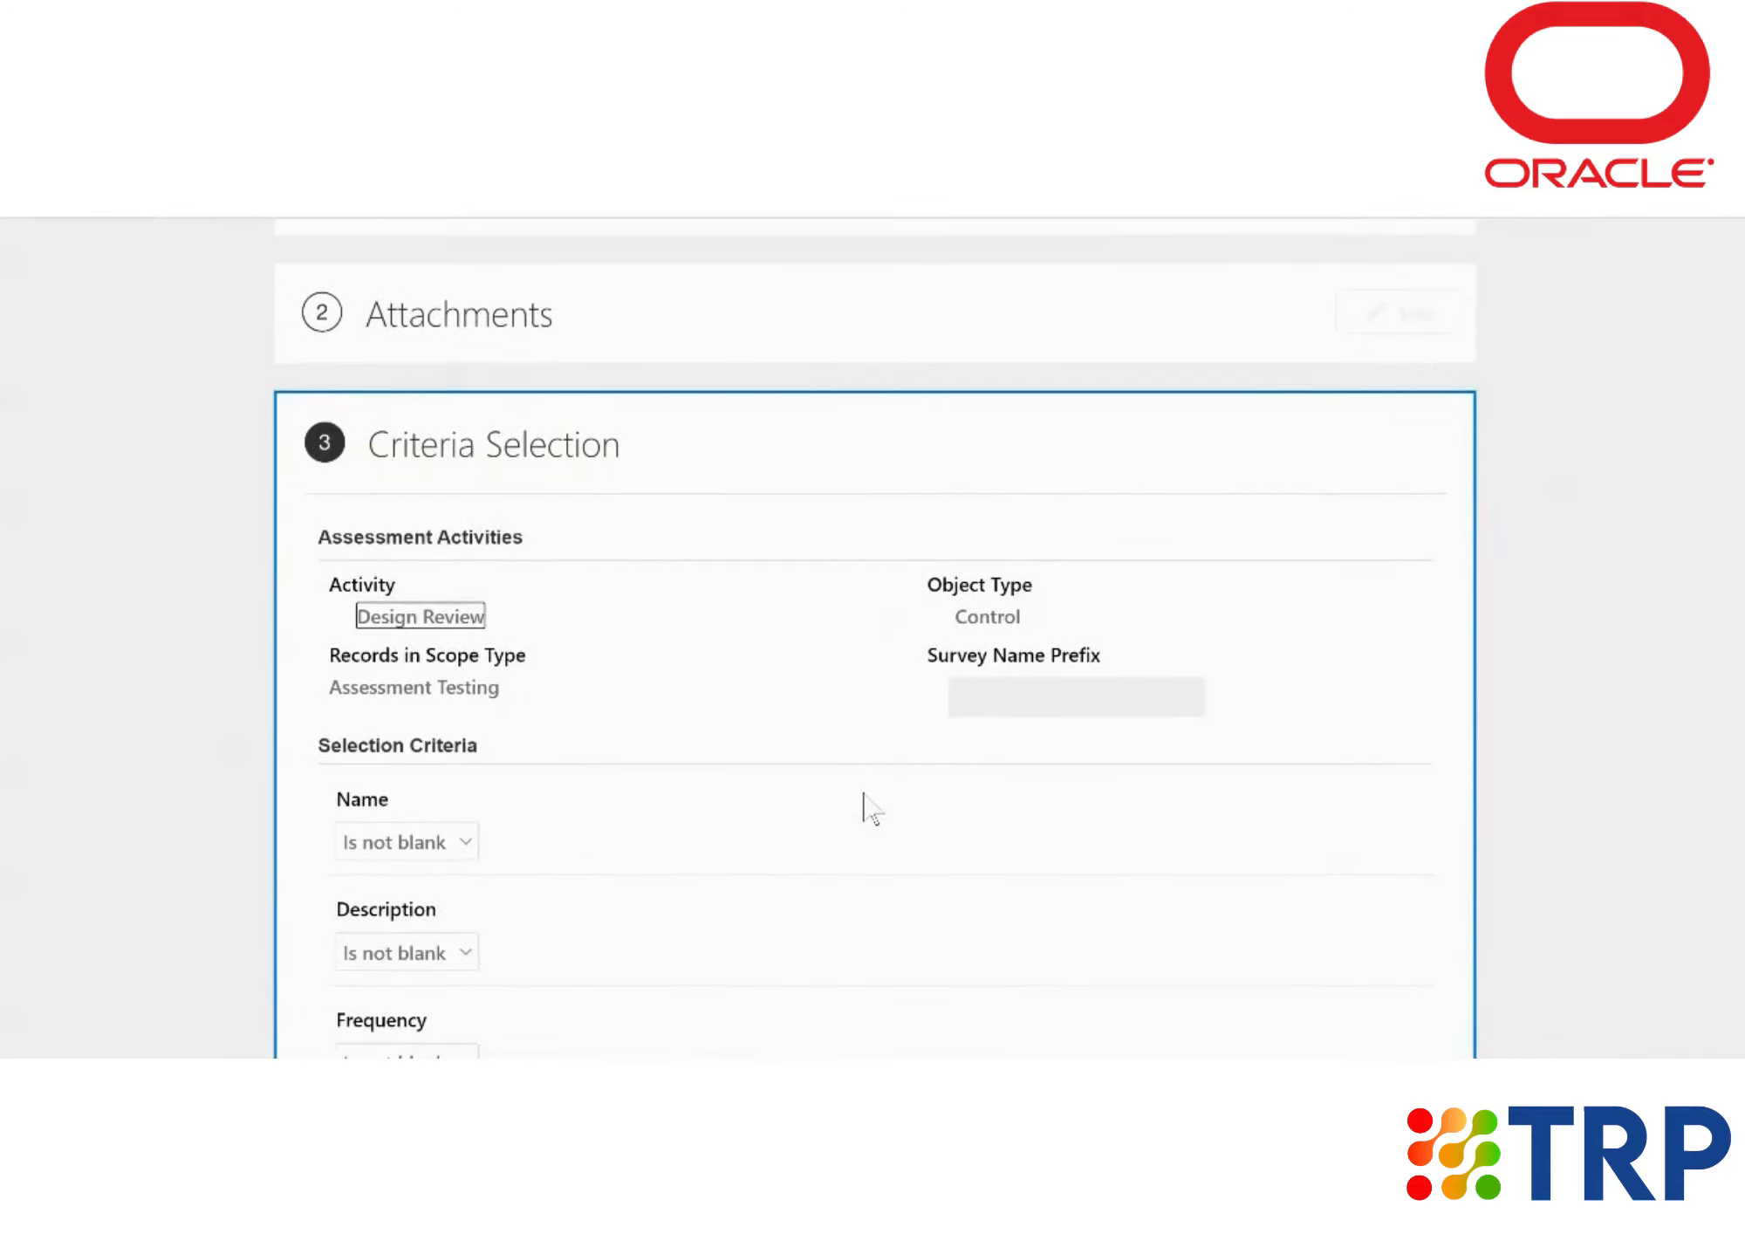
scroll(871, 808, "down", 1)
scroll(872, 807, "down", 3)
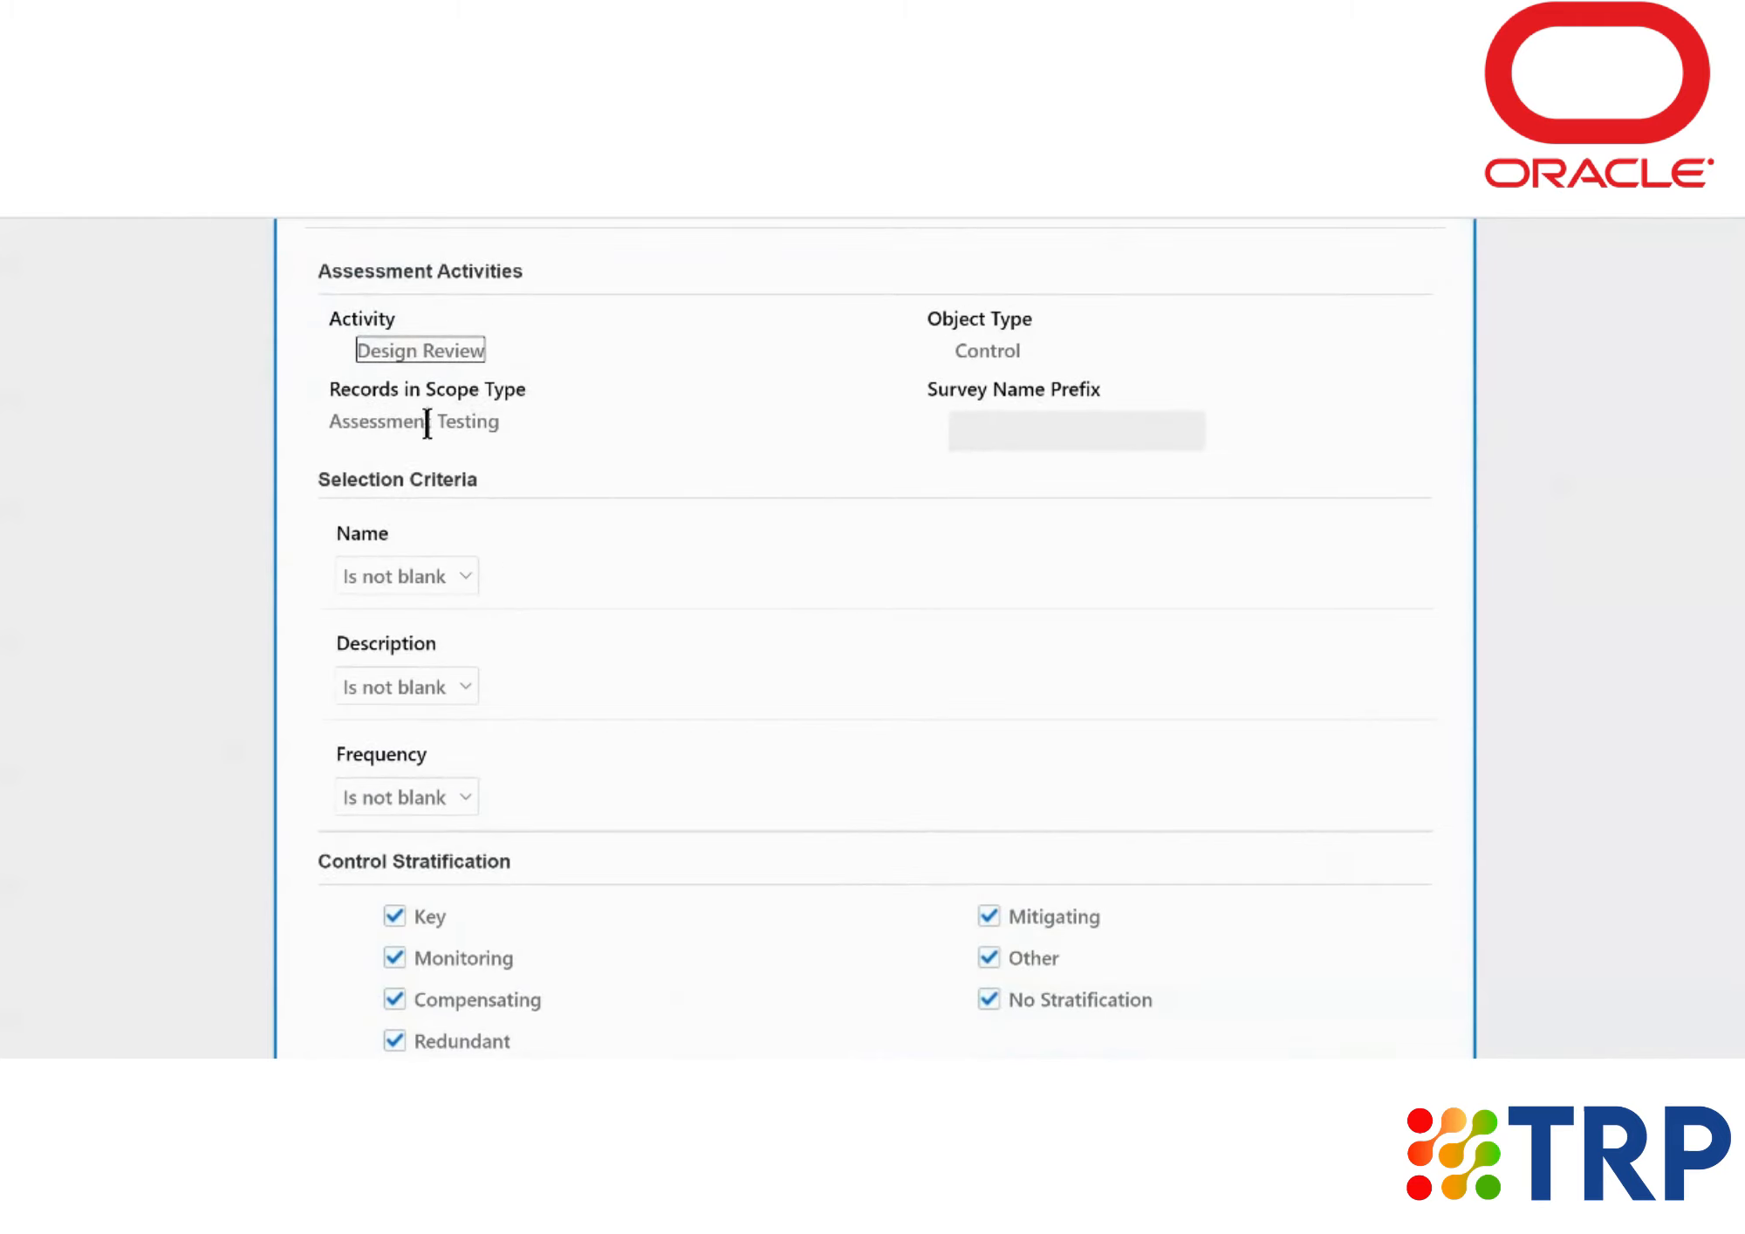
scroll(541, 690, "down", 1)
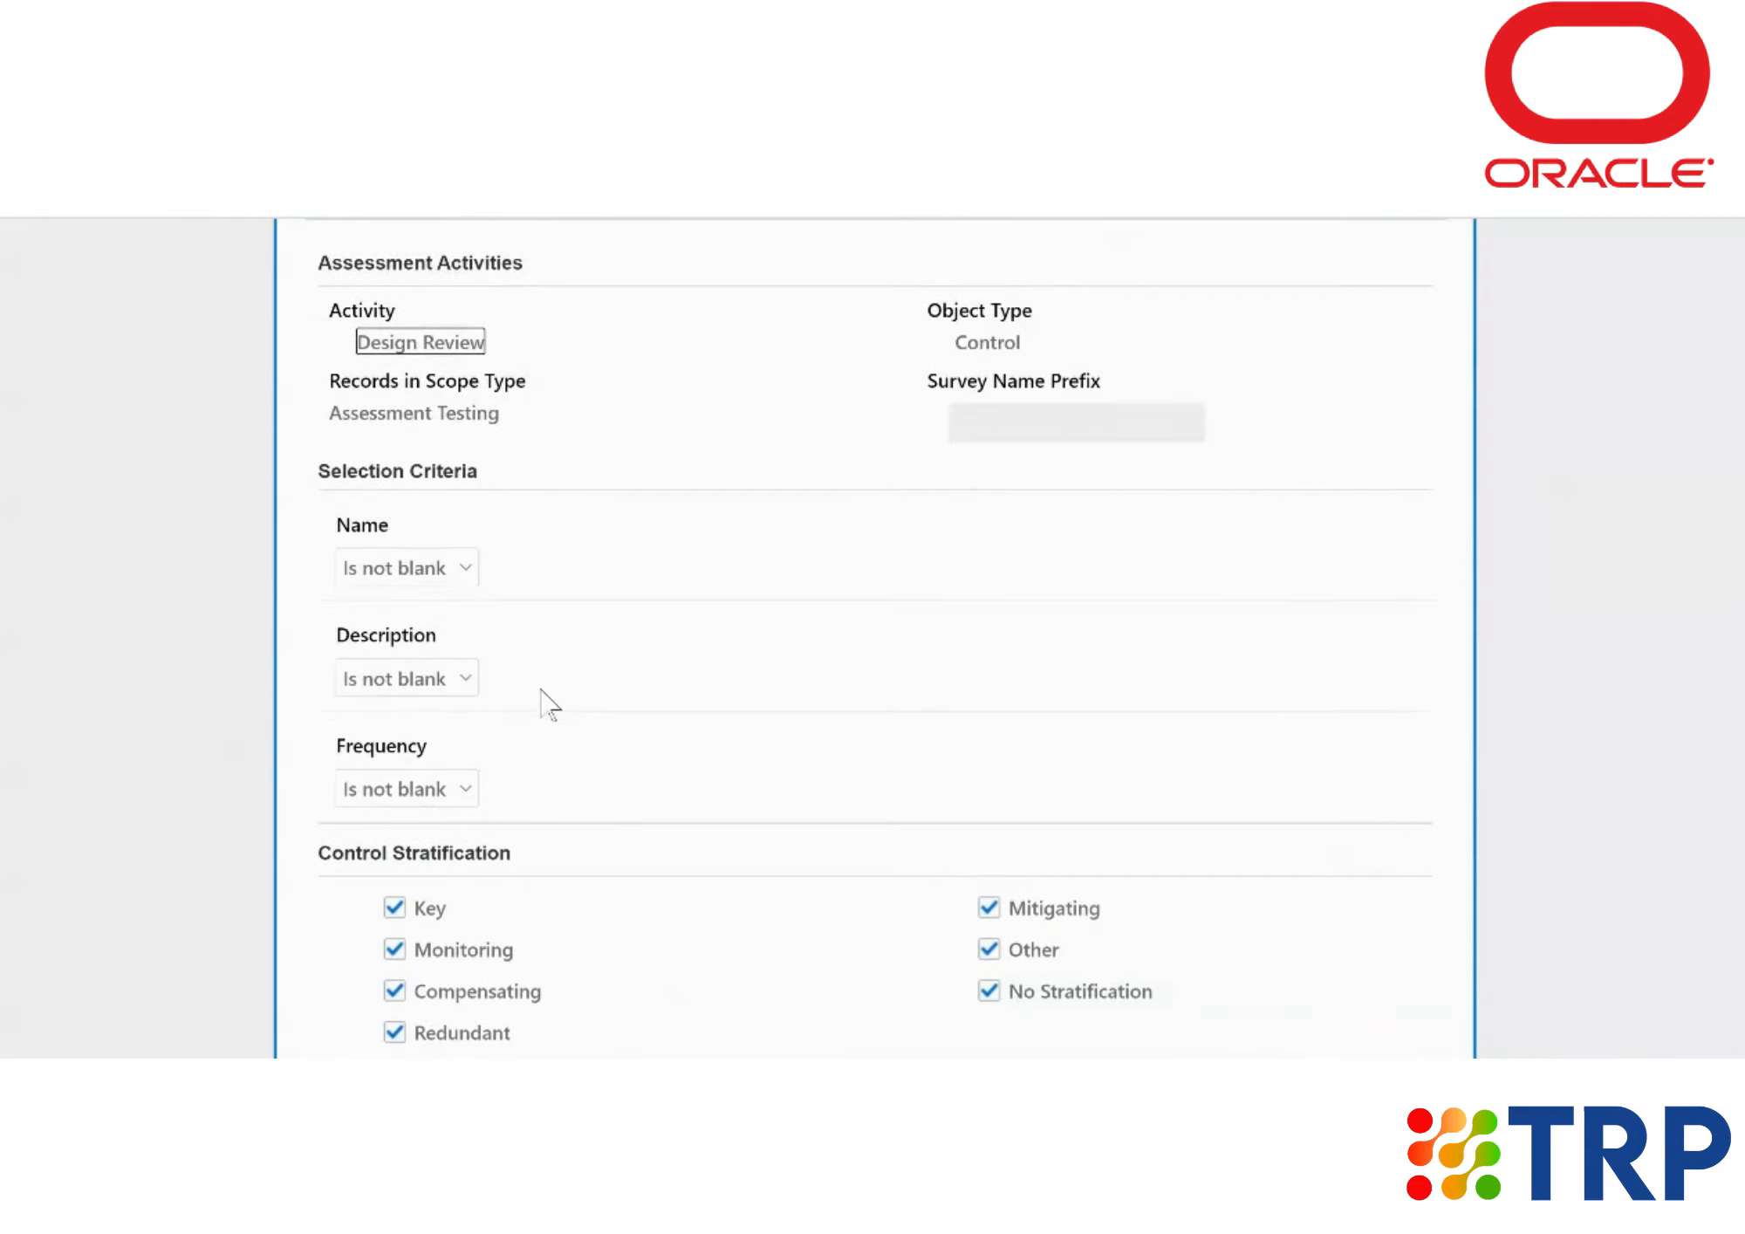
scroll(550, 702, "down", 4)
left_click(792, 732)
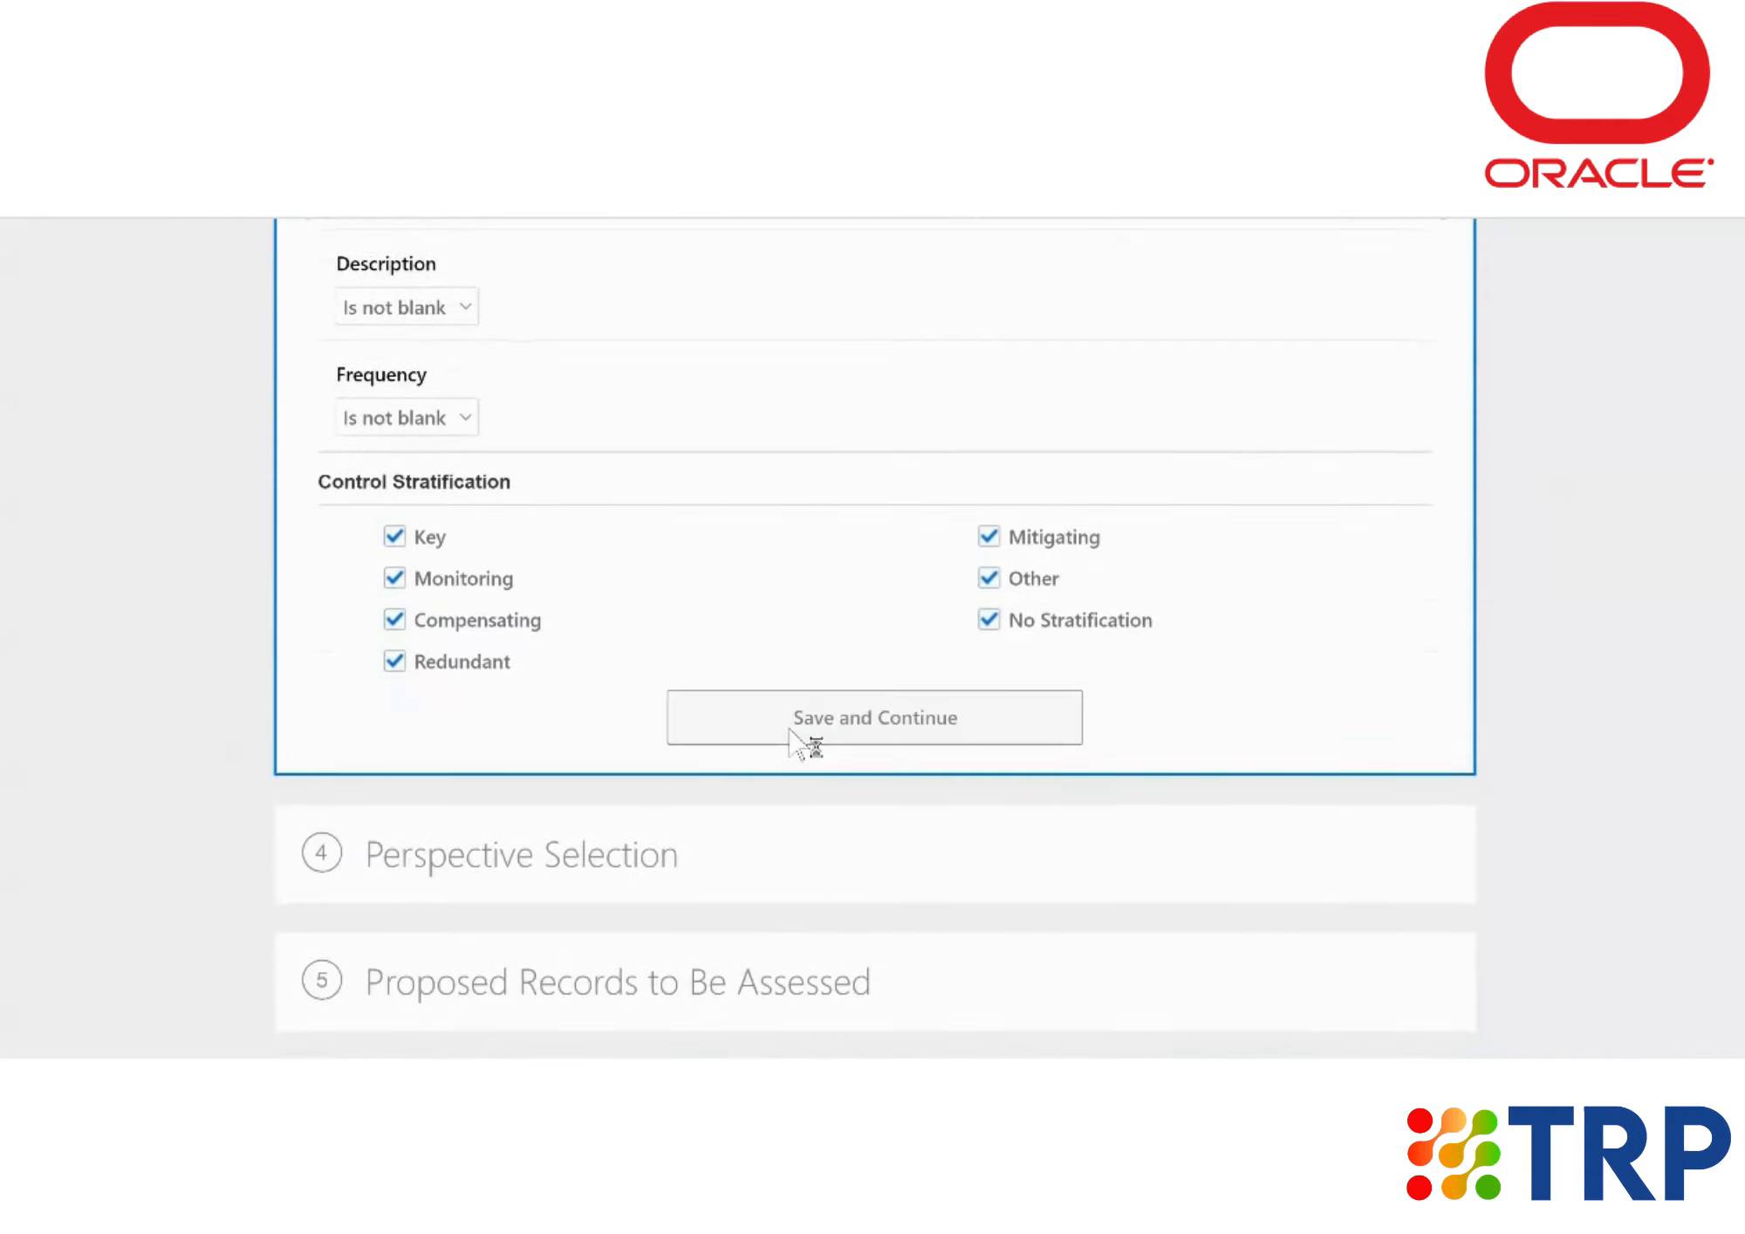
Step: Accept the already selected ACWA_GRC perspective items and save the Perspective Selection section
scroll(790, 733, "down", 5)
scroll(794, 742, "down", 1)
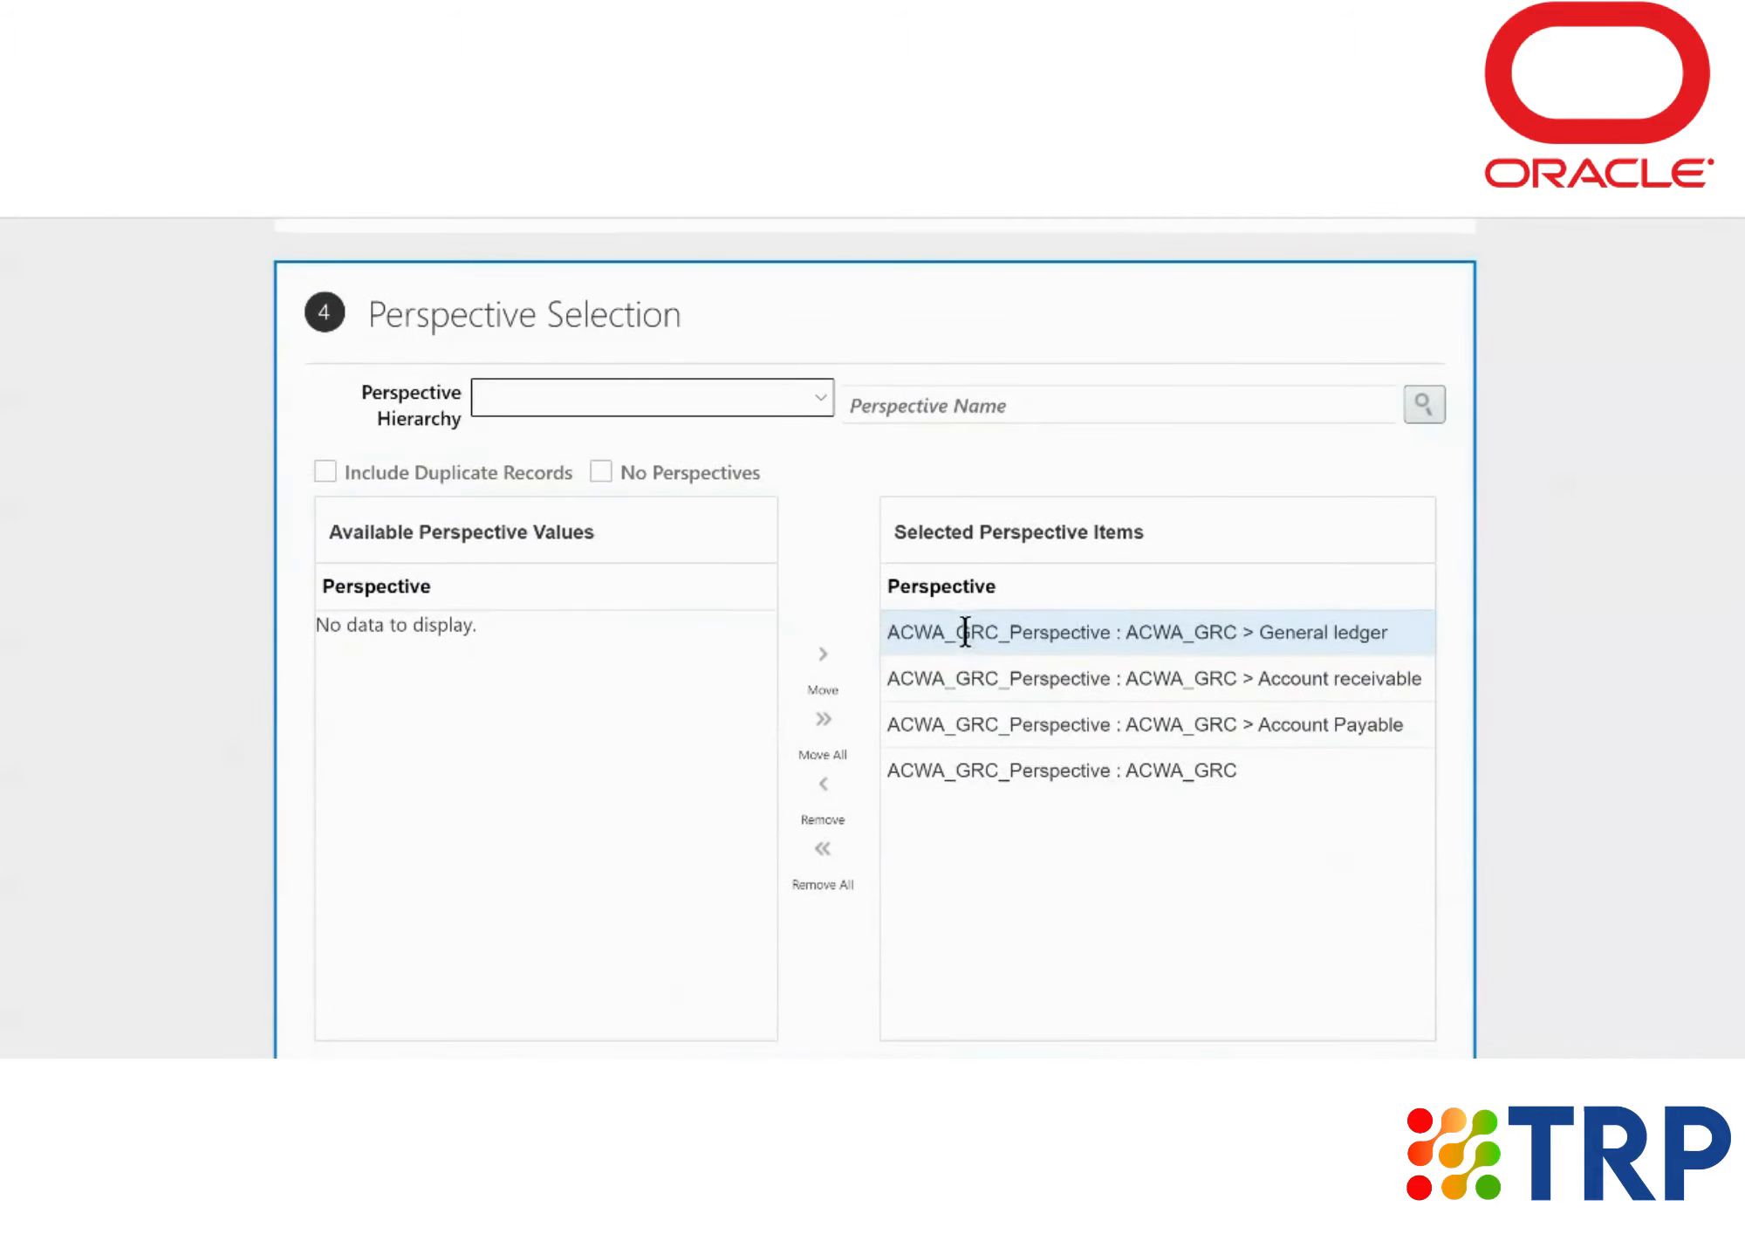
scroll(1005, 802, "down", 1)
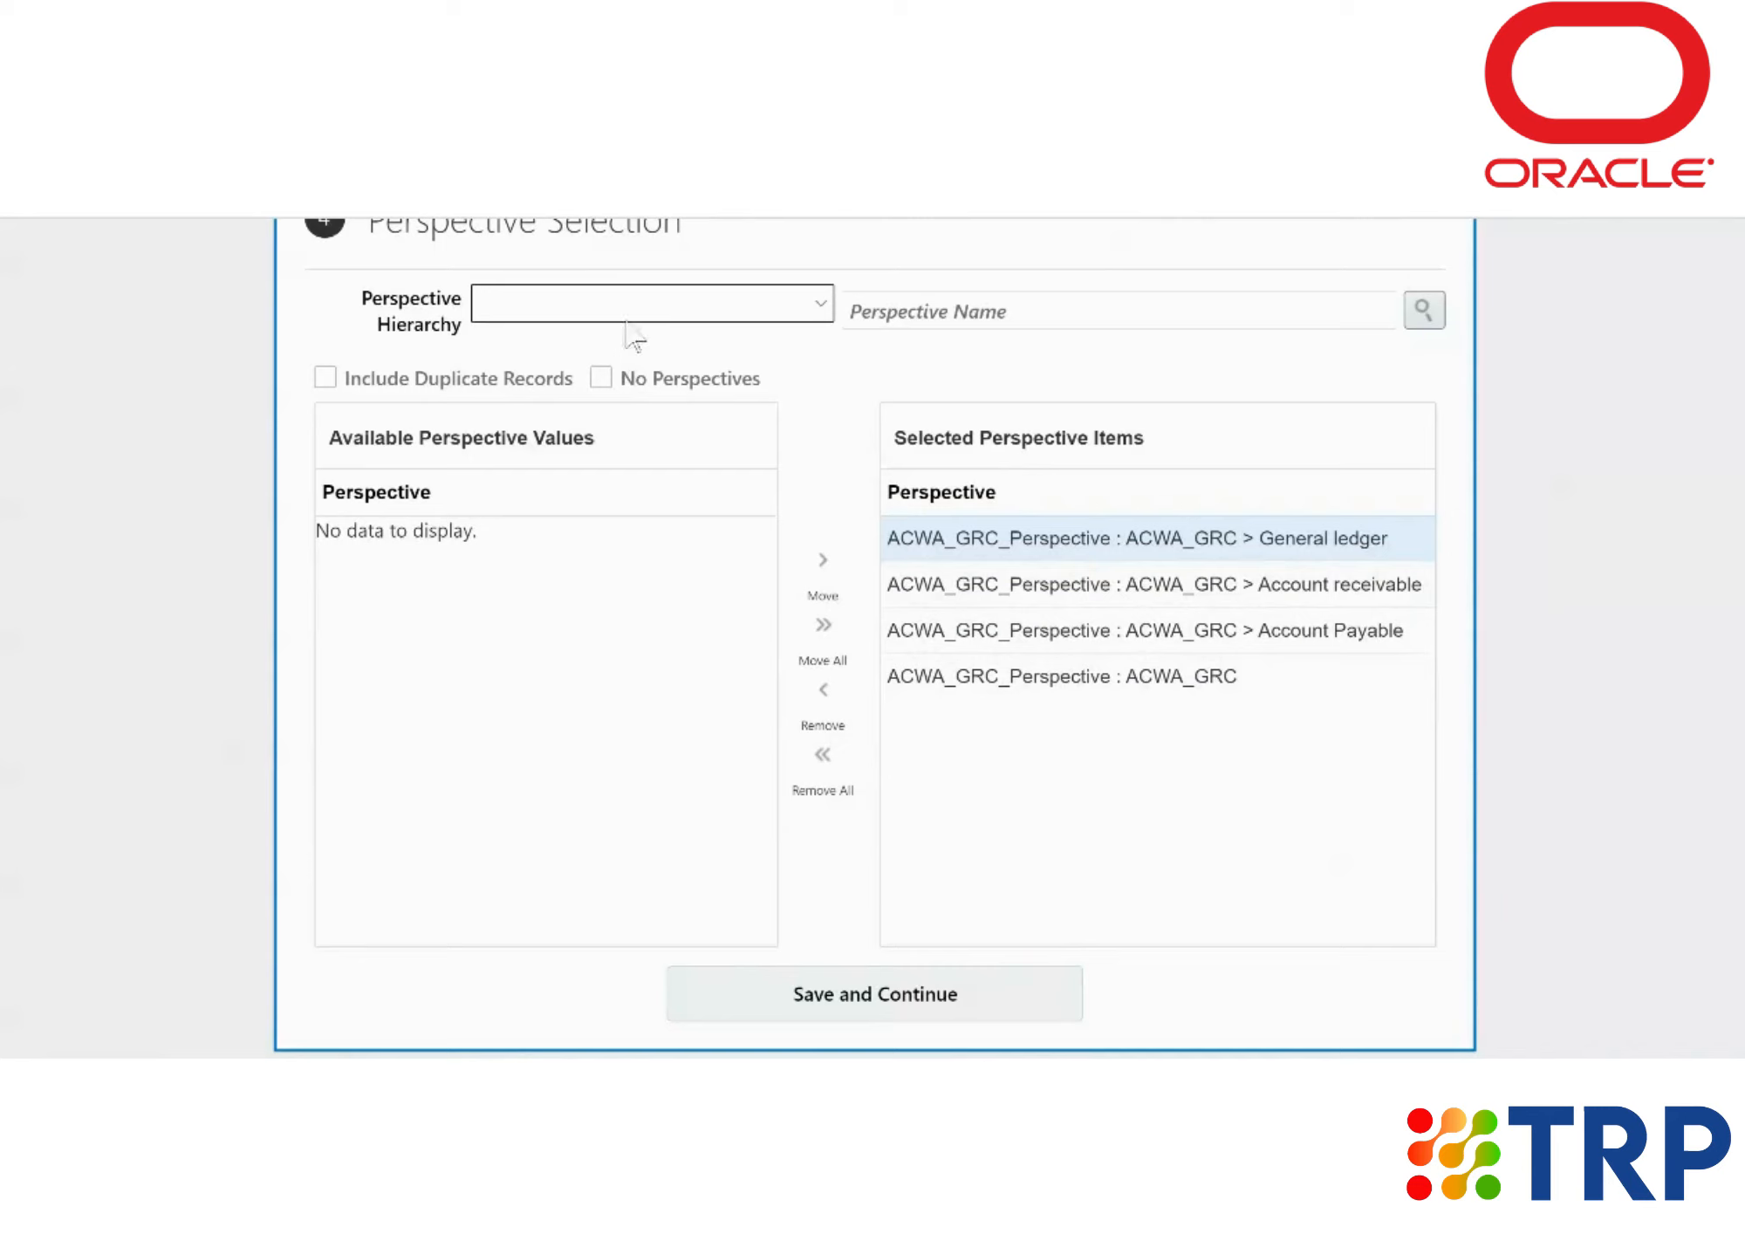
scroll(851, 480, "down", 1)
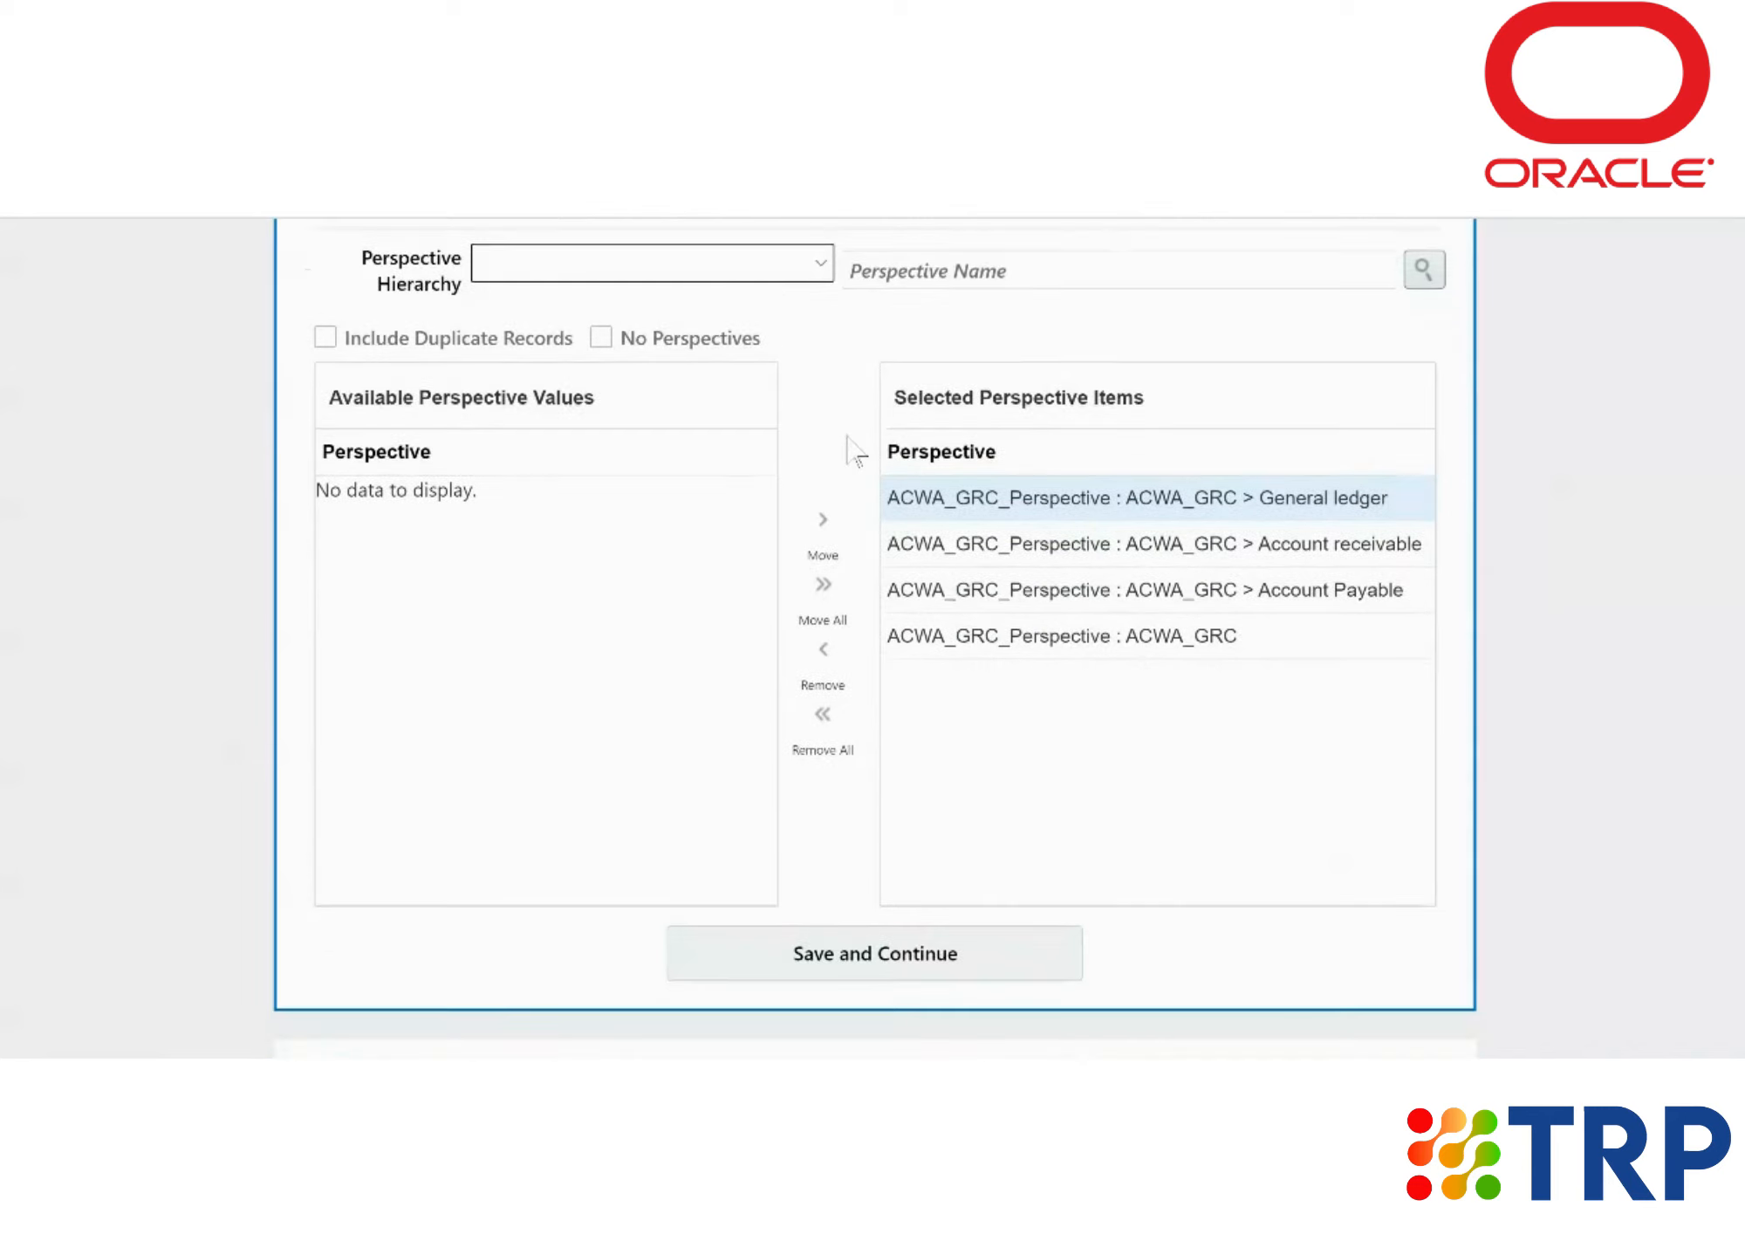
left_click(829, 935)
scroll(829, 936, "down", 3)
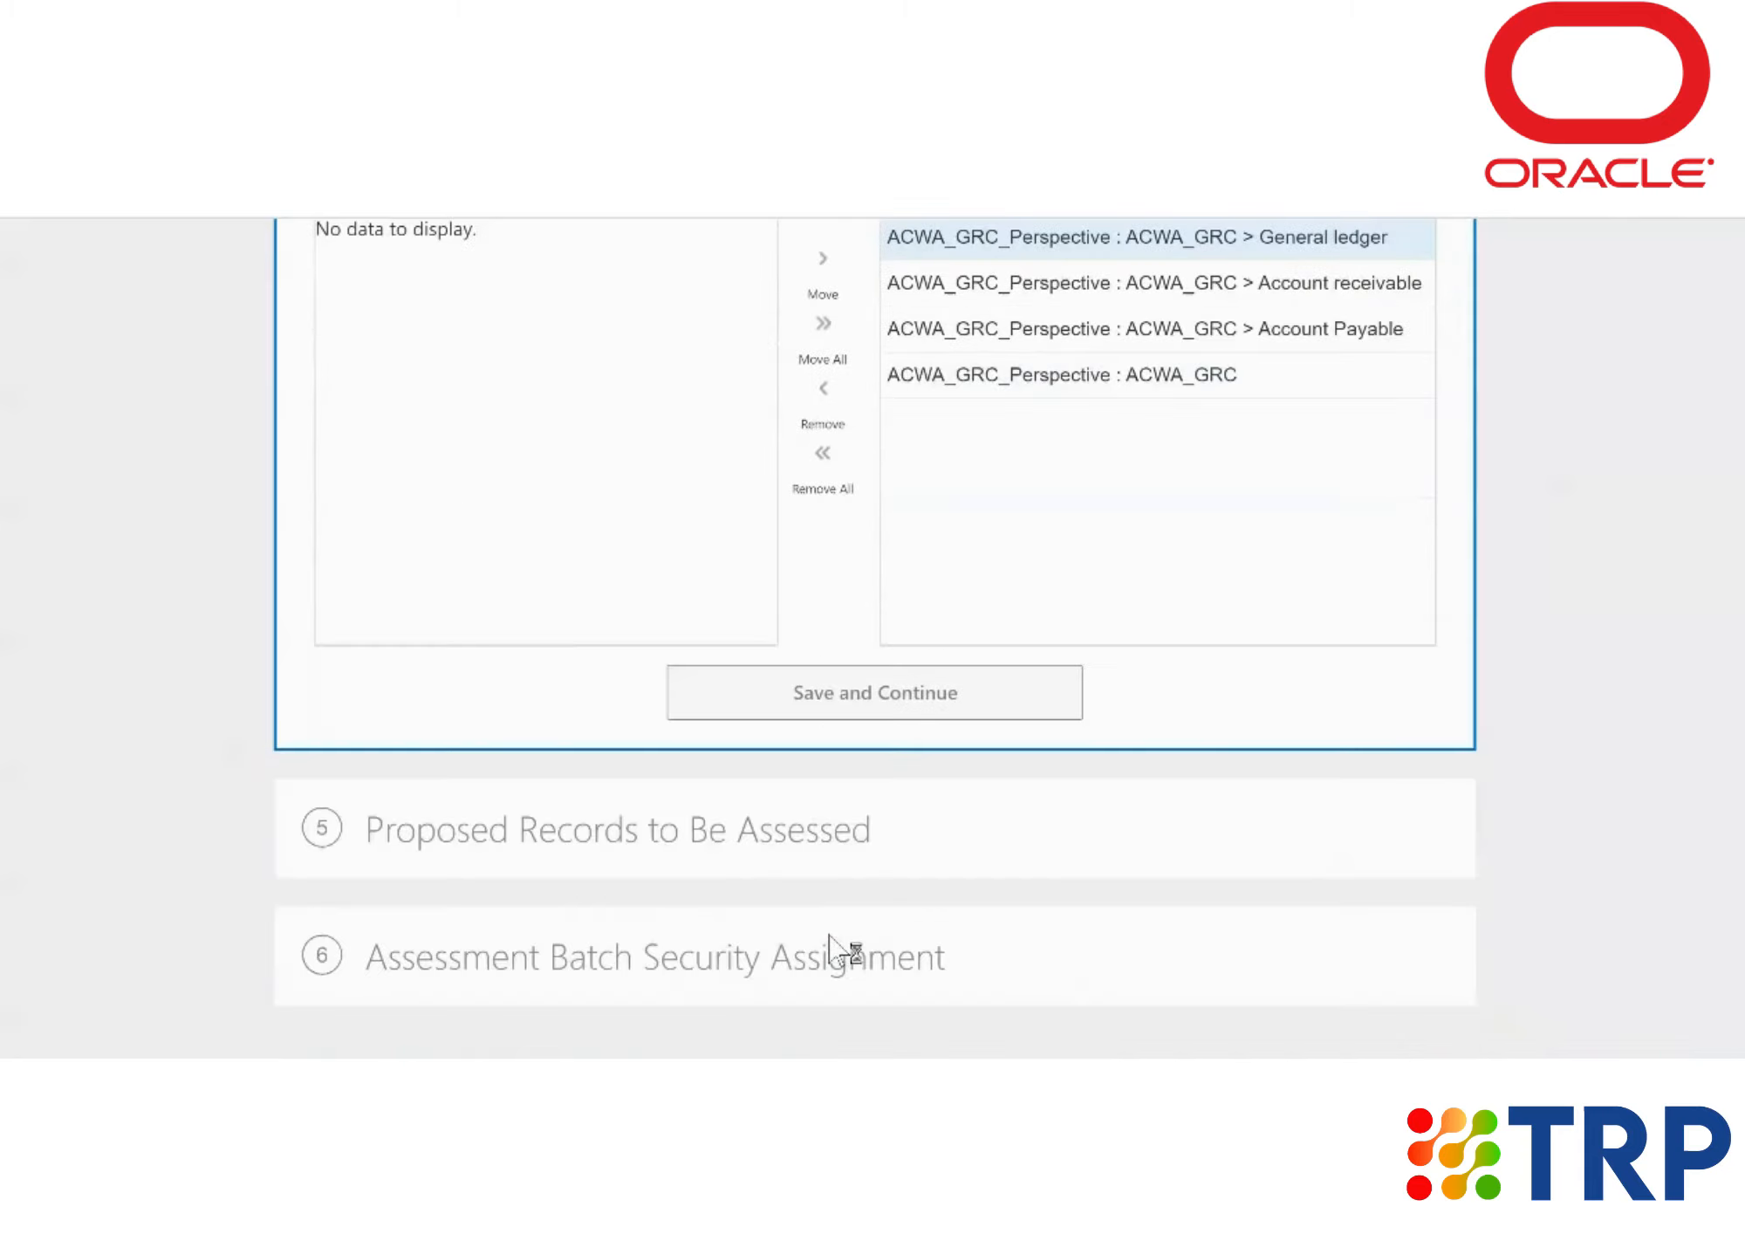
Step: Include only the record CRP II AR.C1.1: SOD2: 4572 in the proposed records to be assessed and save the section
scroll(679, 768, "down", 5)
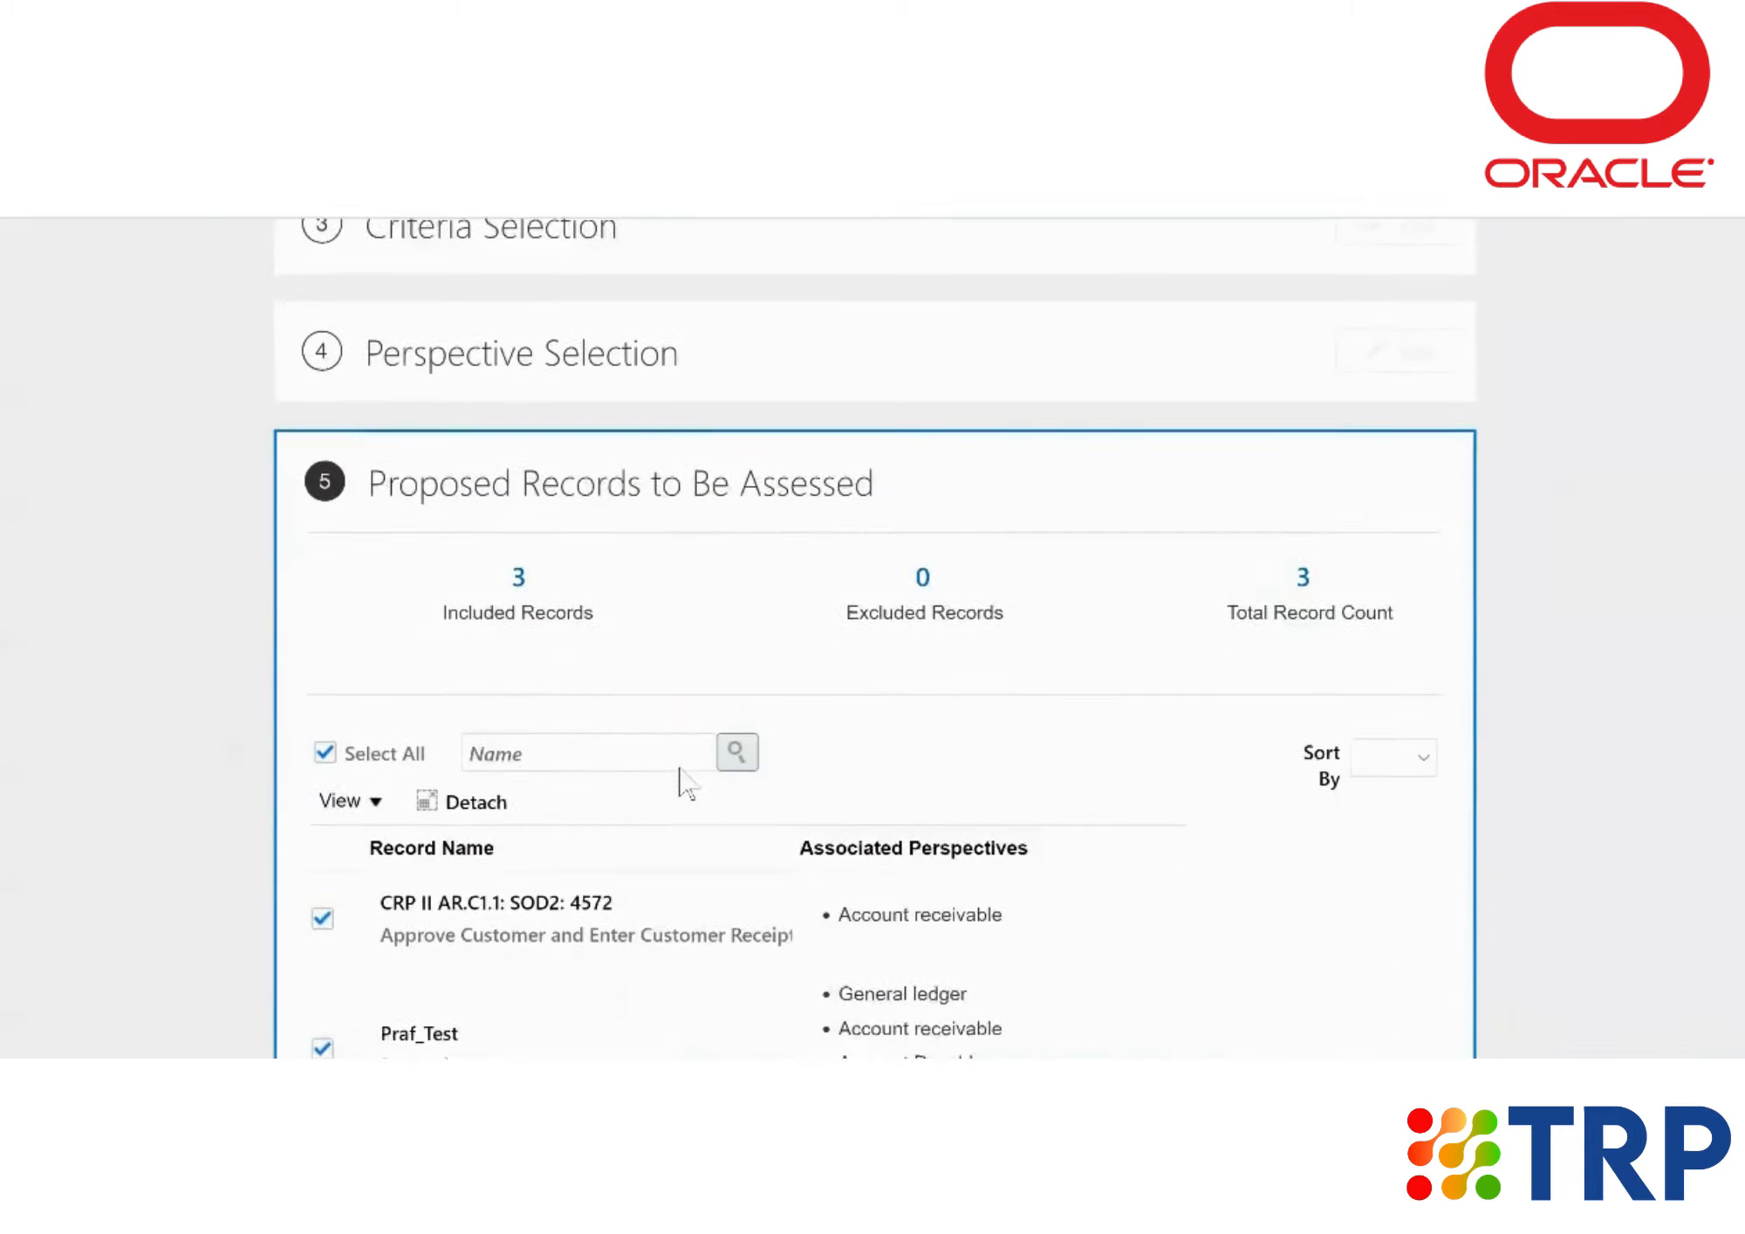
scroll(679, 768, "down", 3)
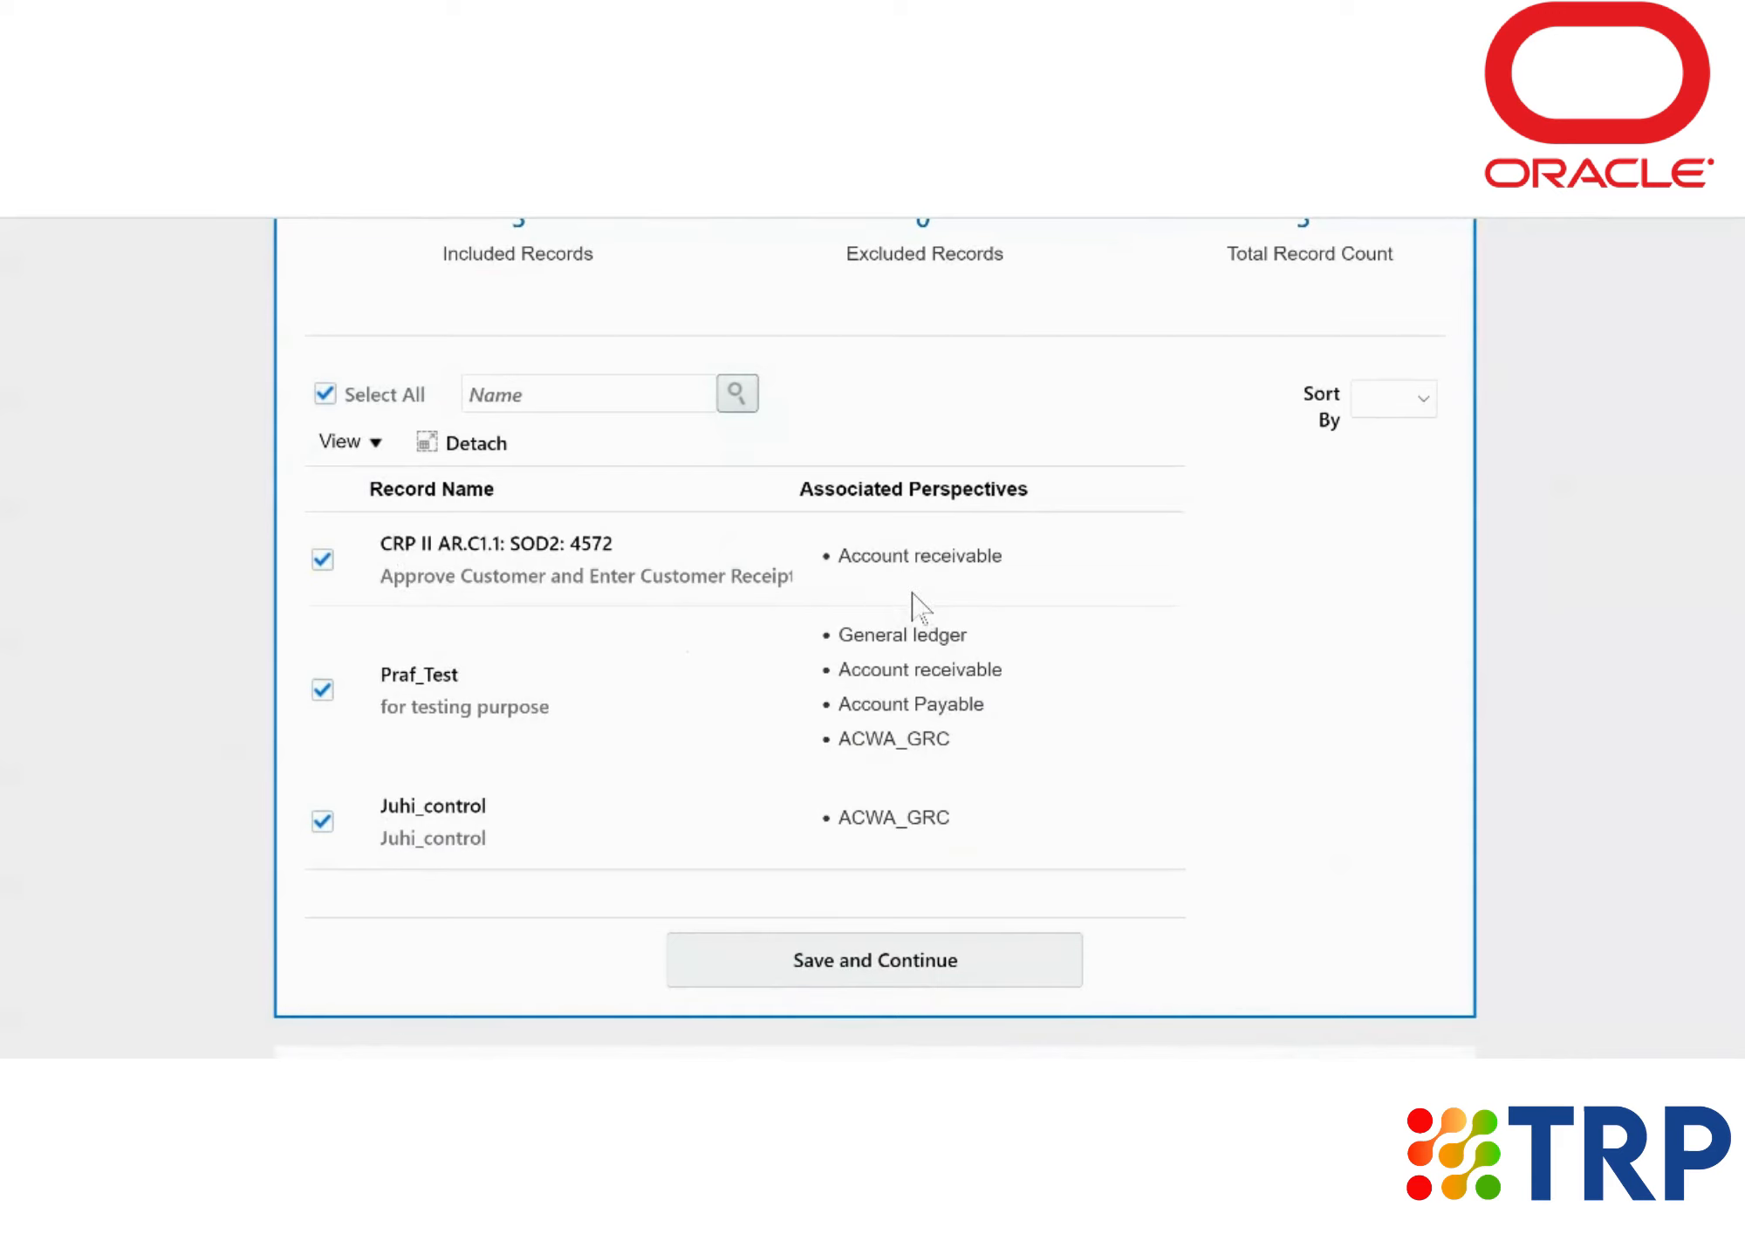
scroll(912, 604, "up", 1)
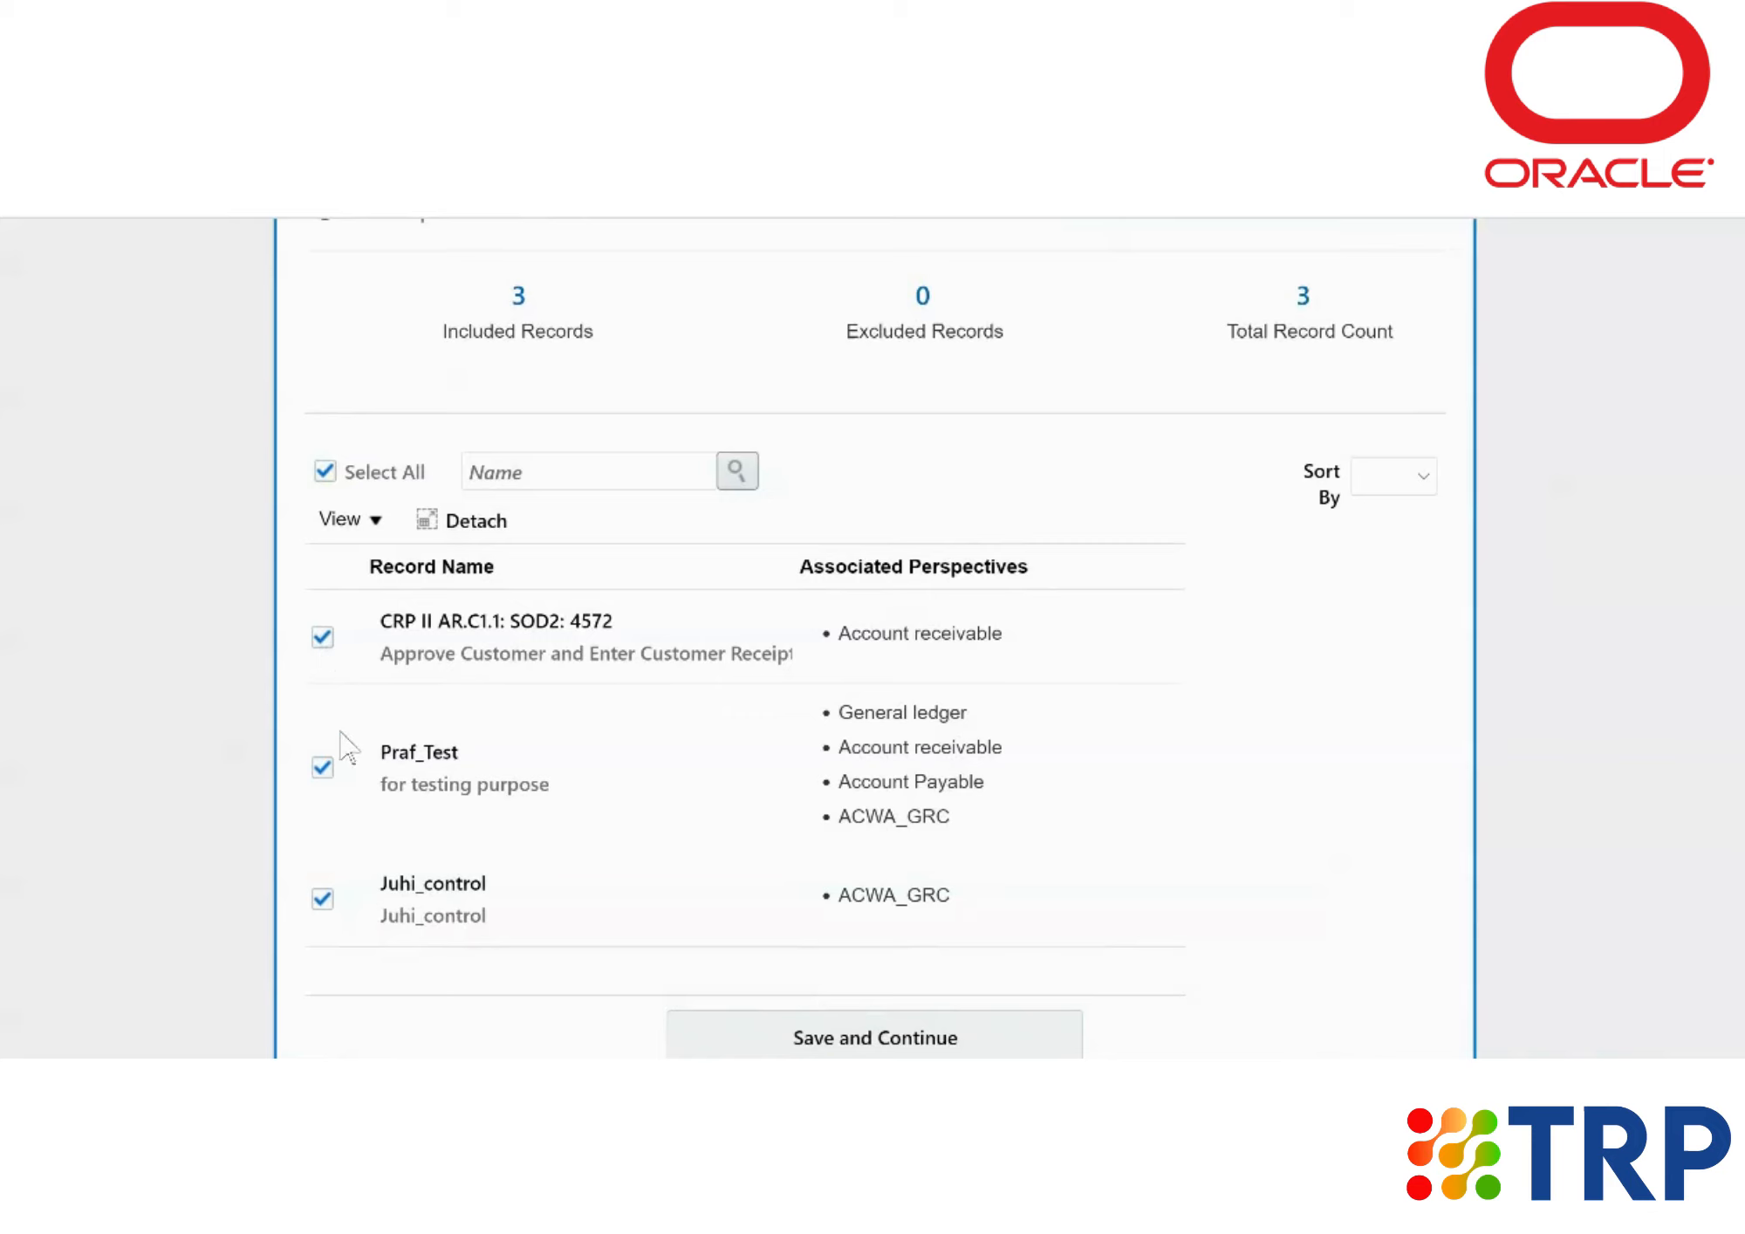
left_click(325, 472)
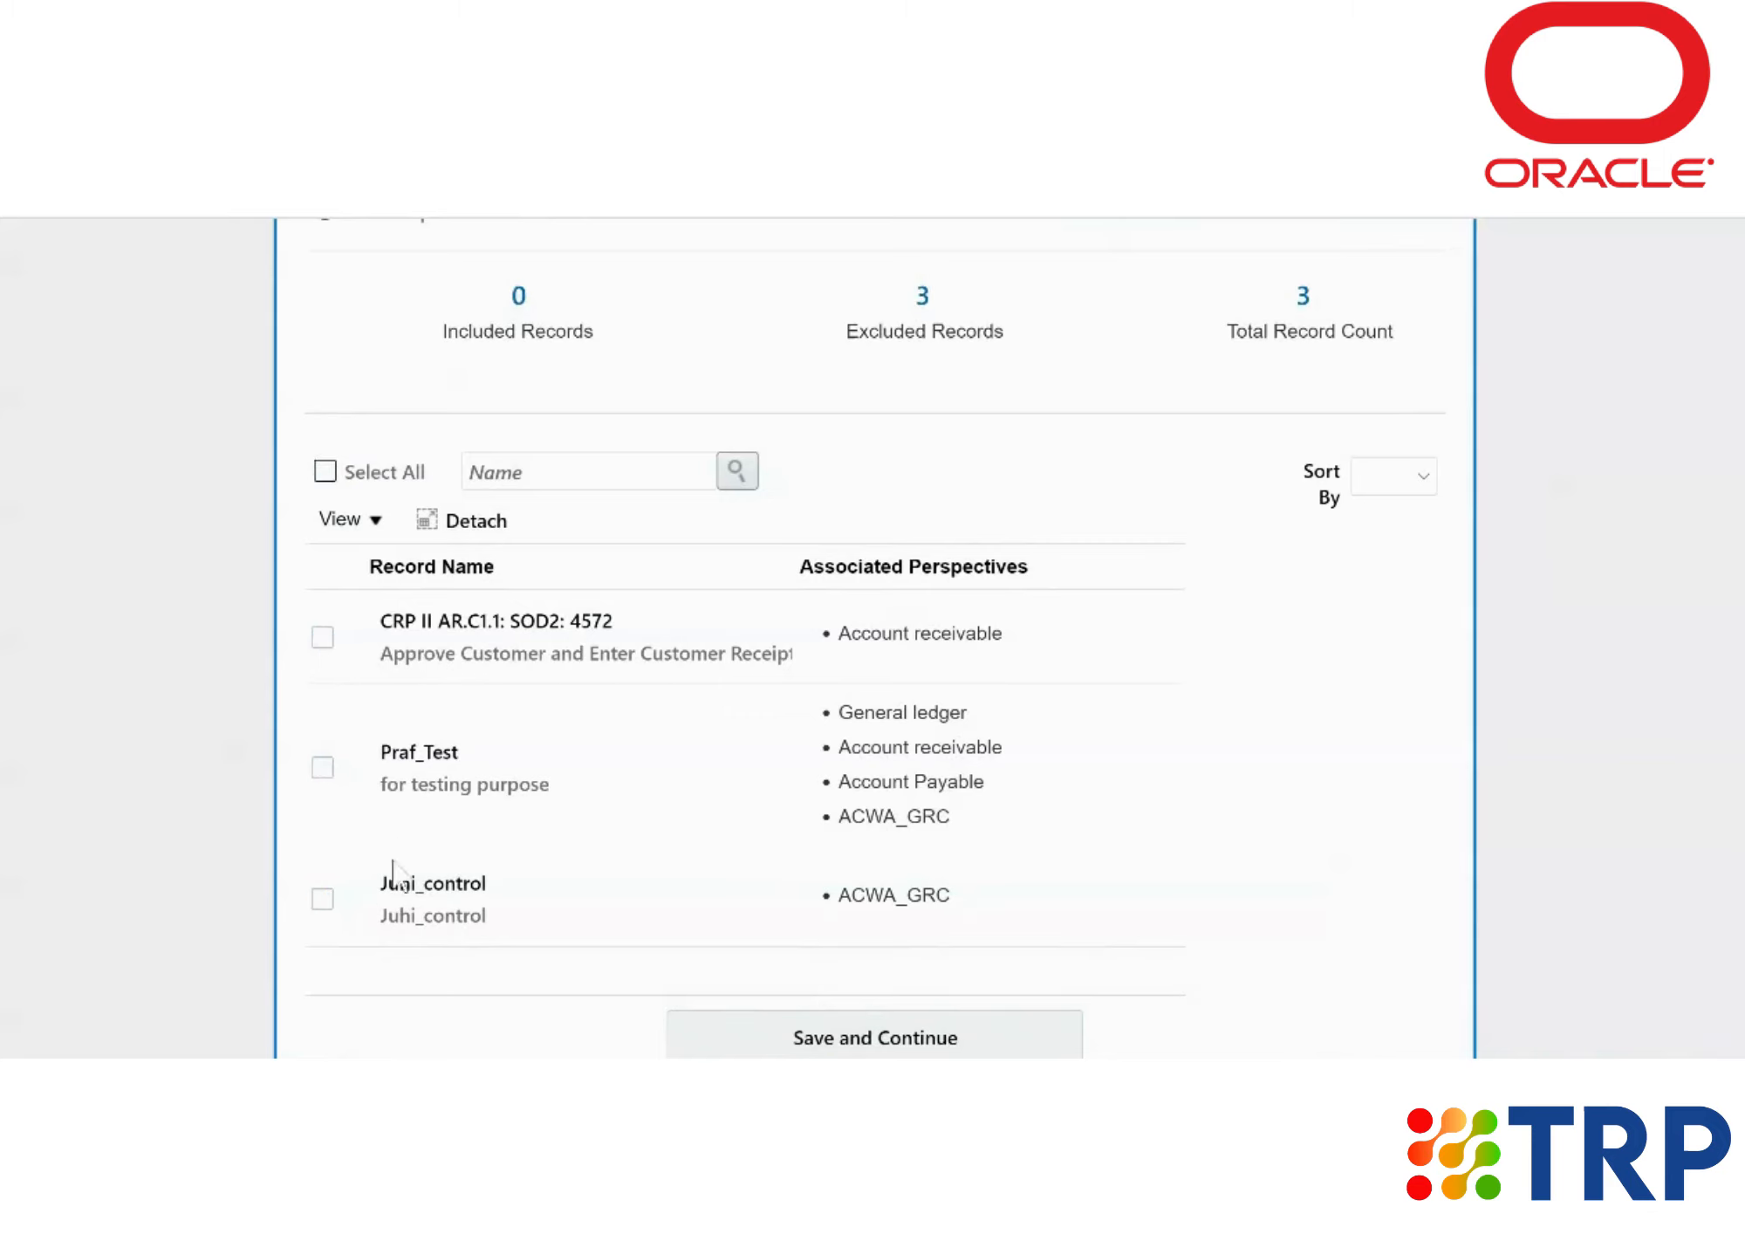
left_click(321, 639)
scroll(544, 663, "down", 3)
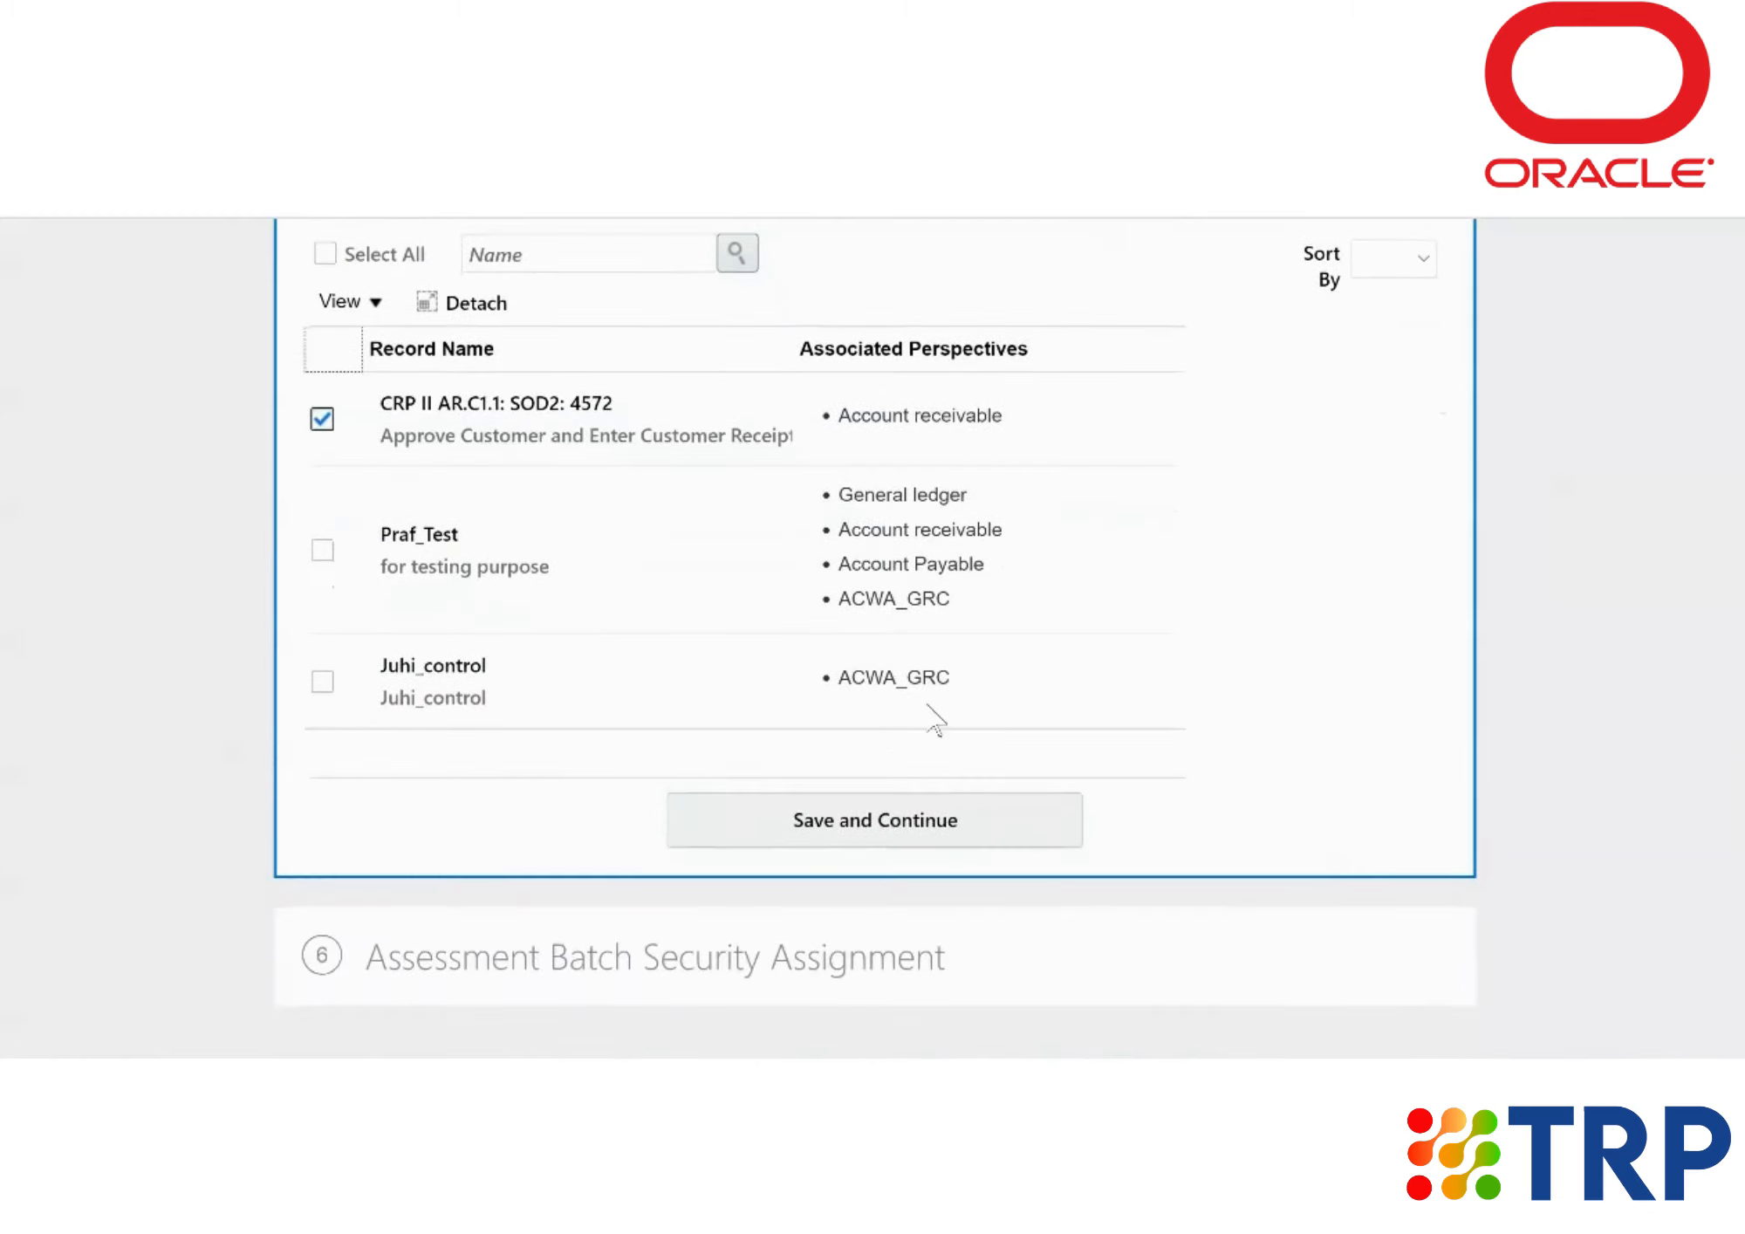
left_click(872, 819)
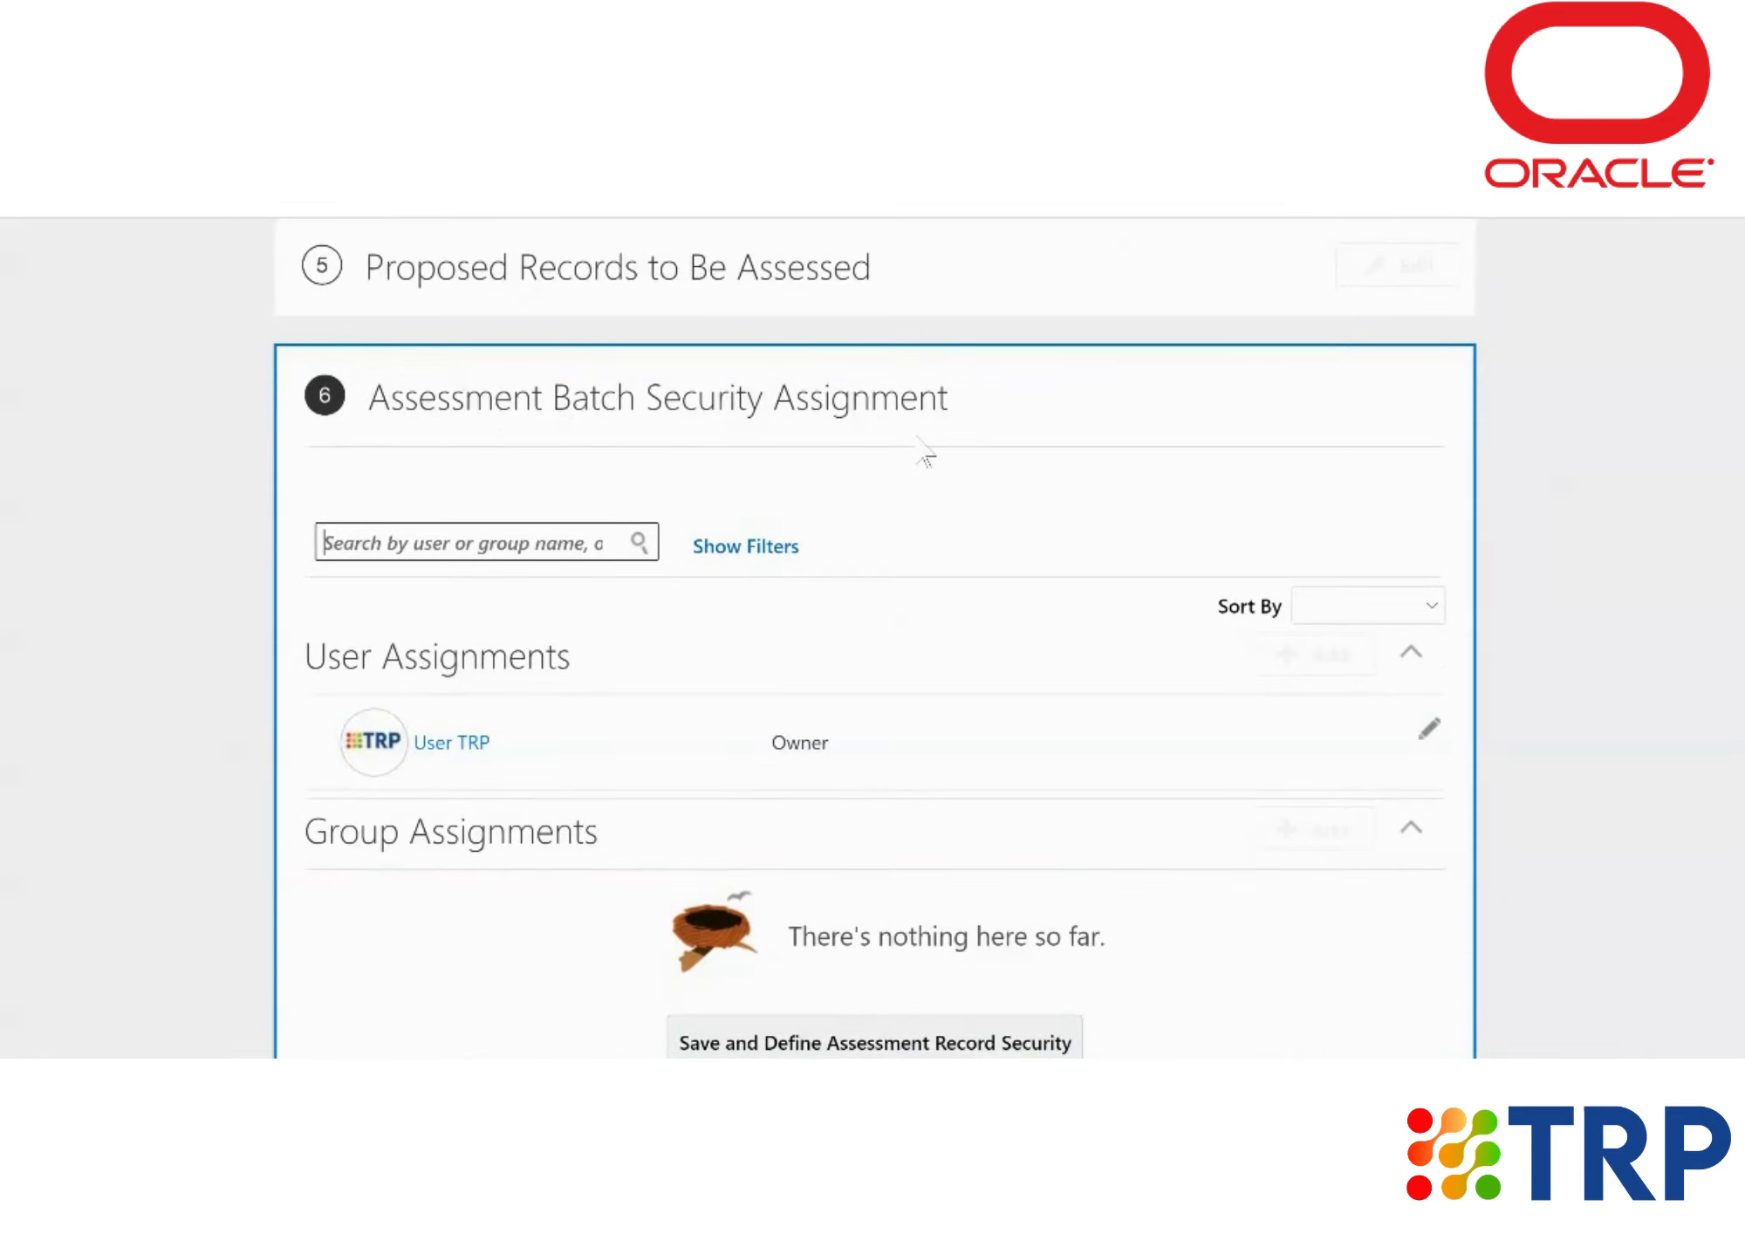
Step: Add the second user to the batch's user assignments, authorized as Editor, and save the assignment
scroll(925, 453, "down", 1)
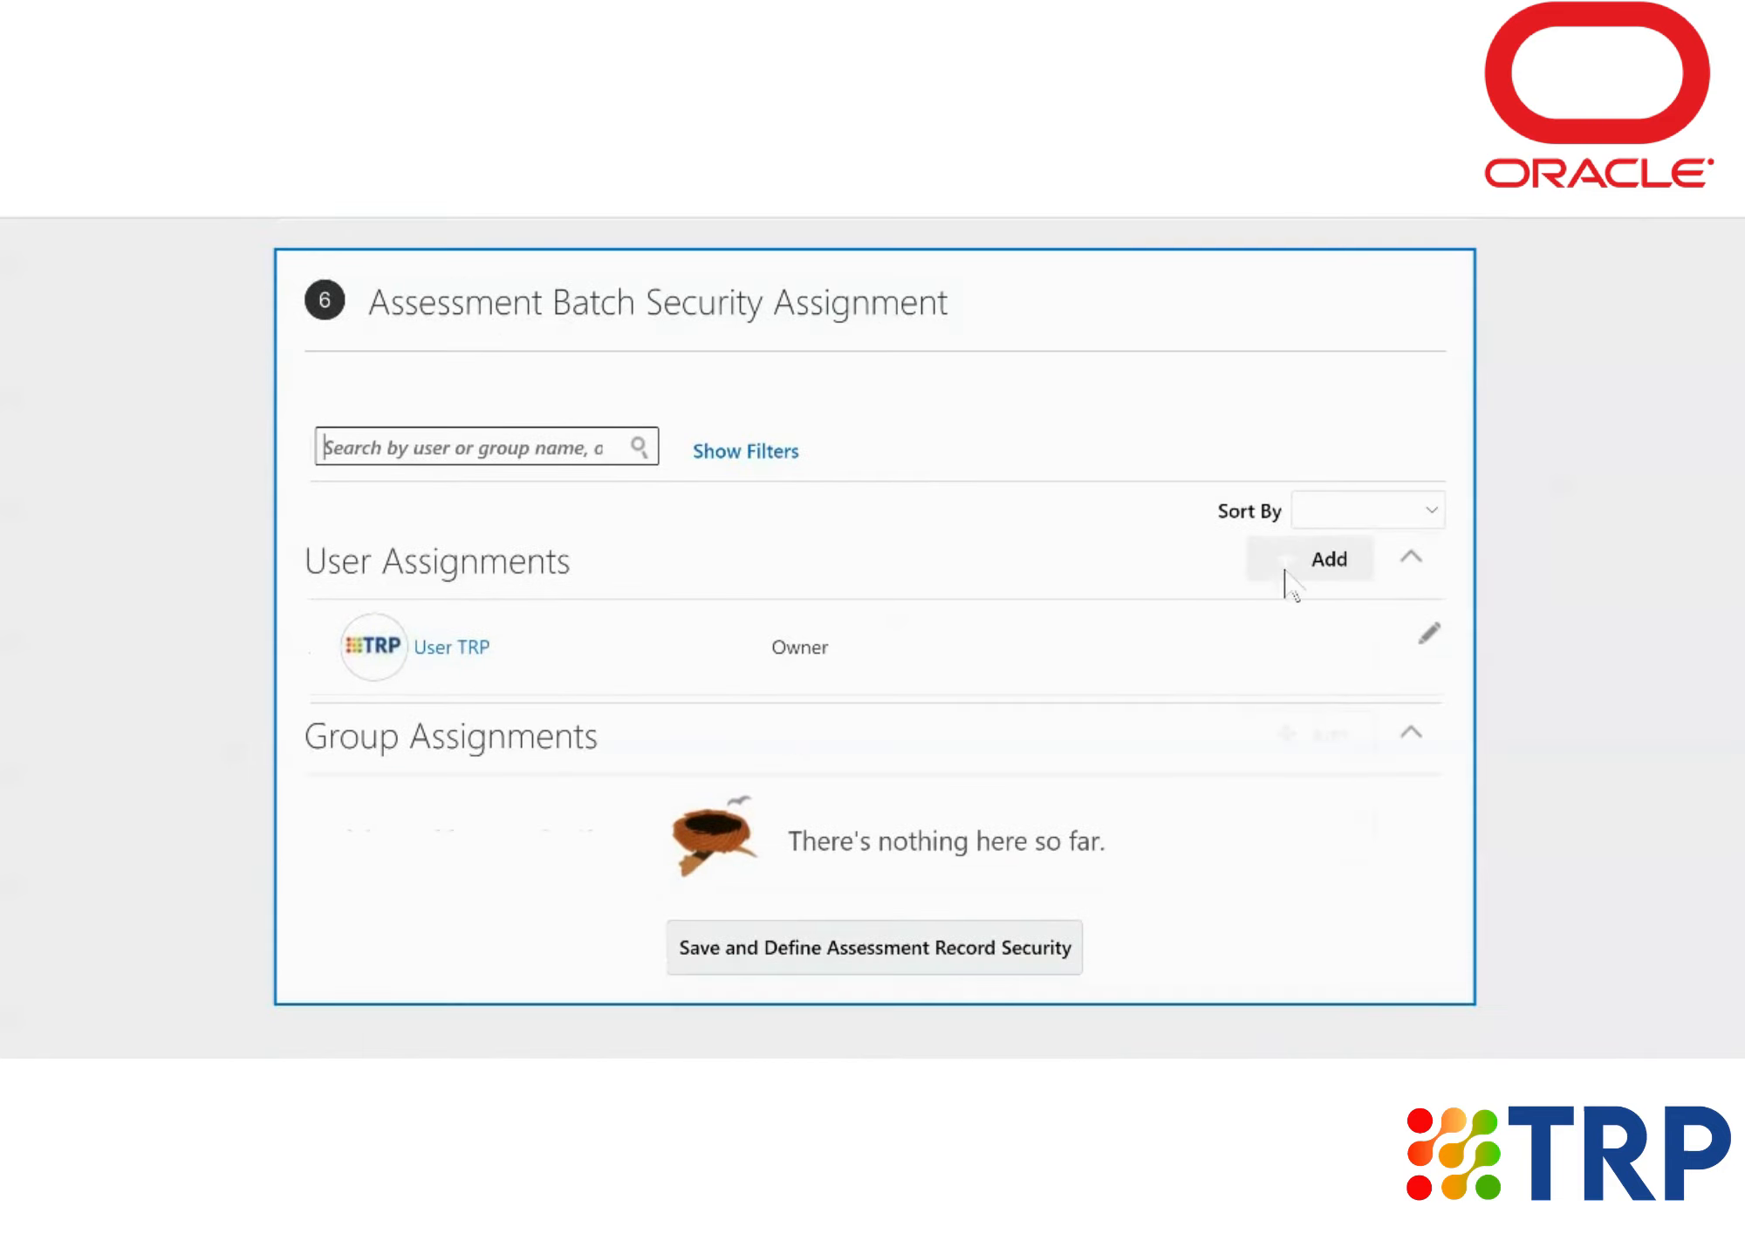
left_click(1284, 578)
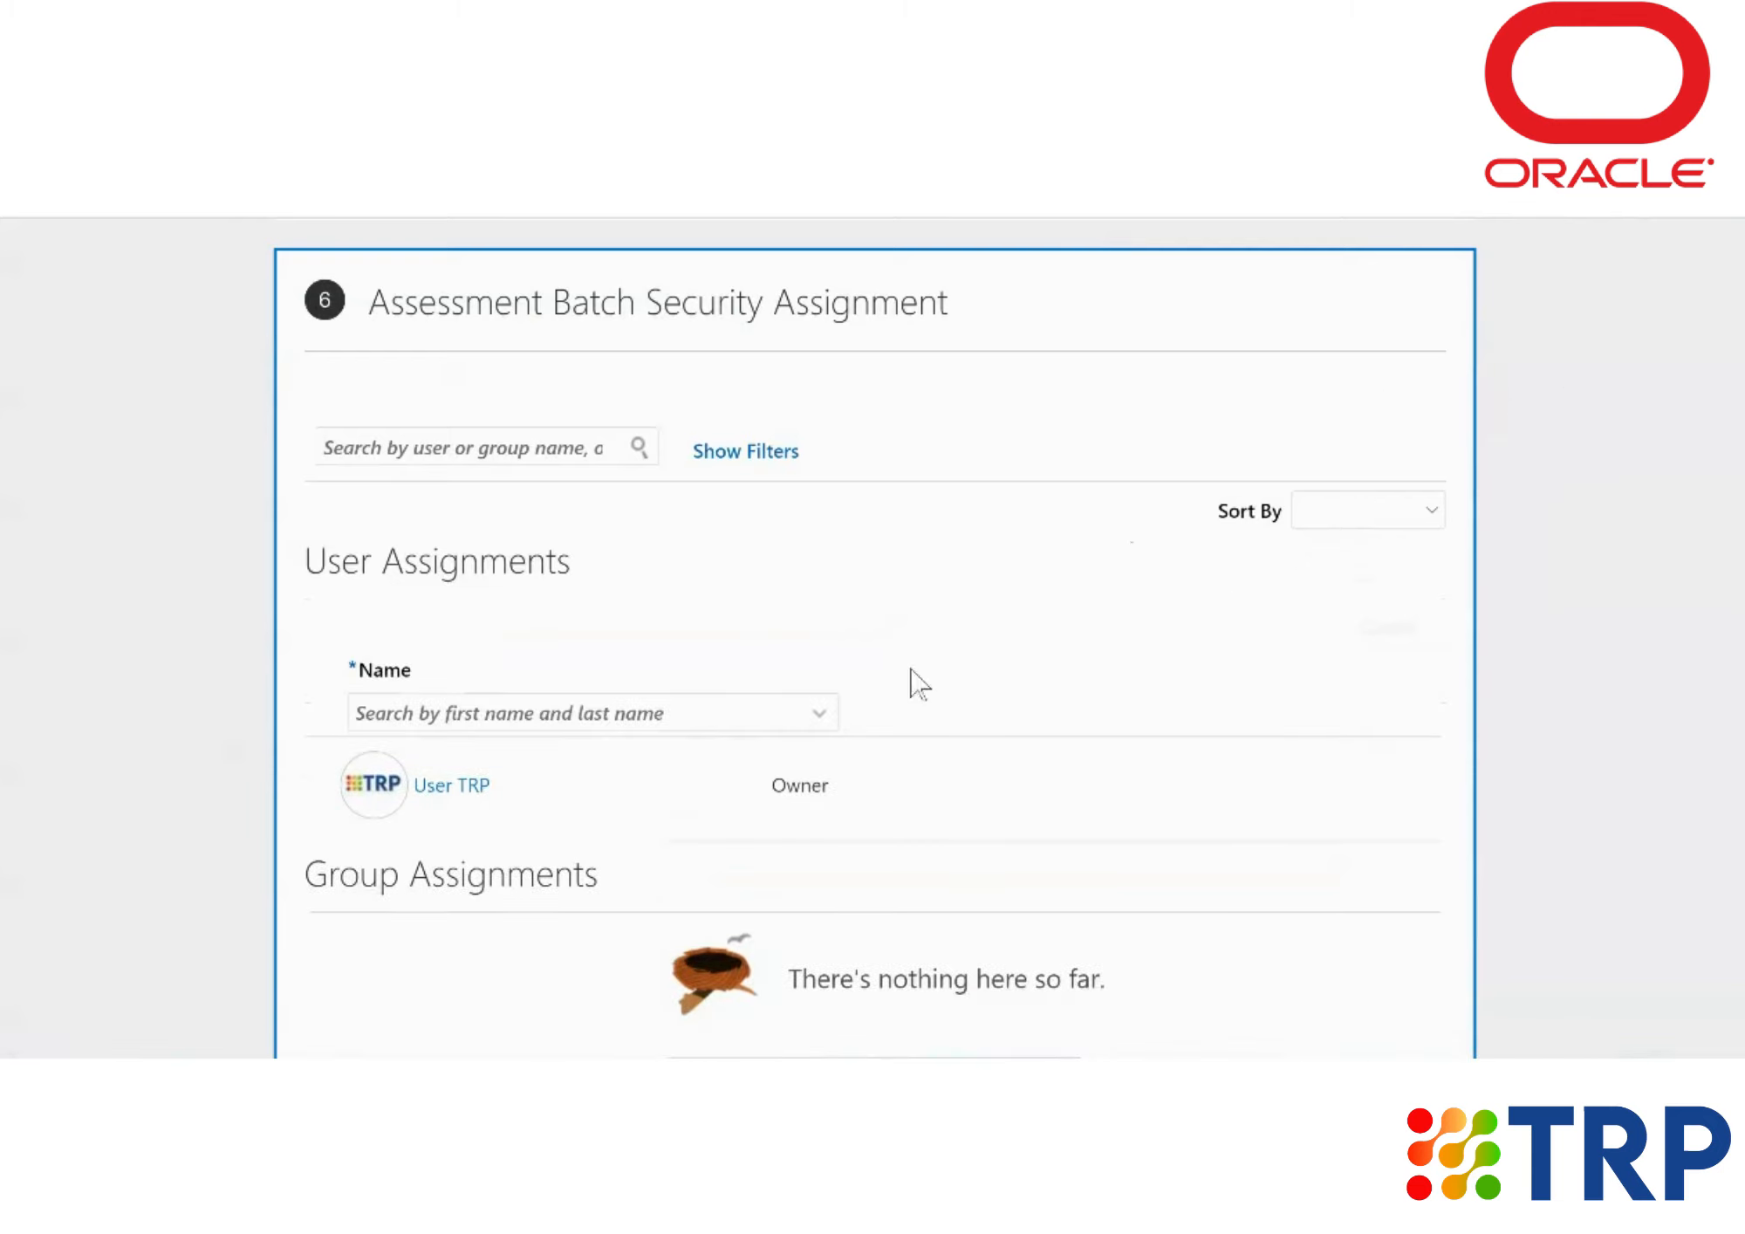
left_click(698, 719)
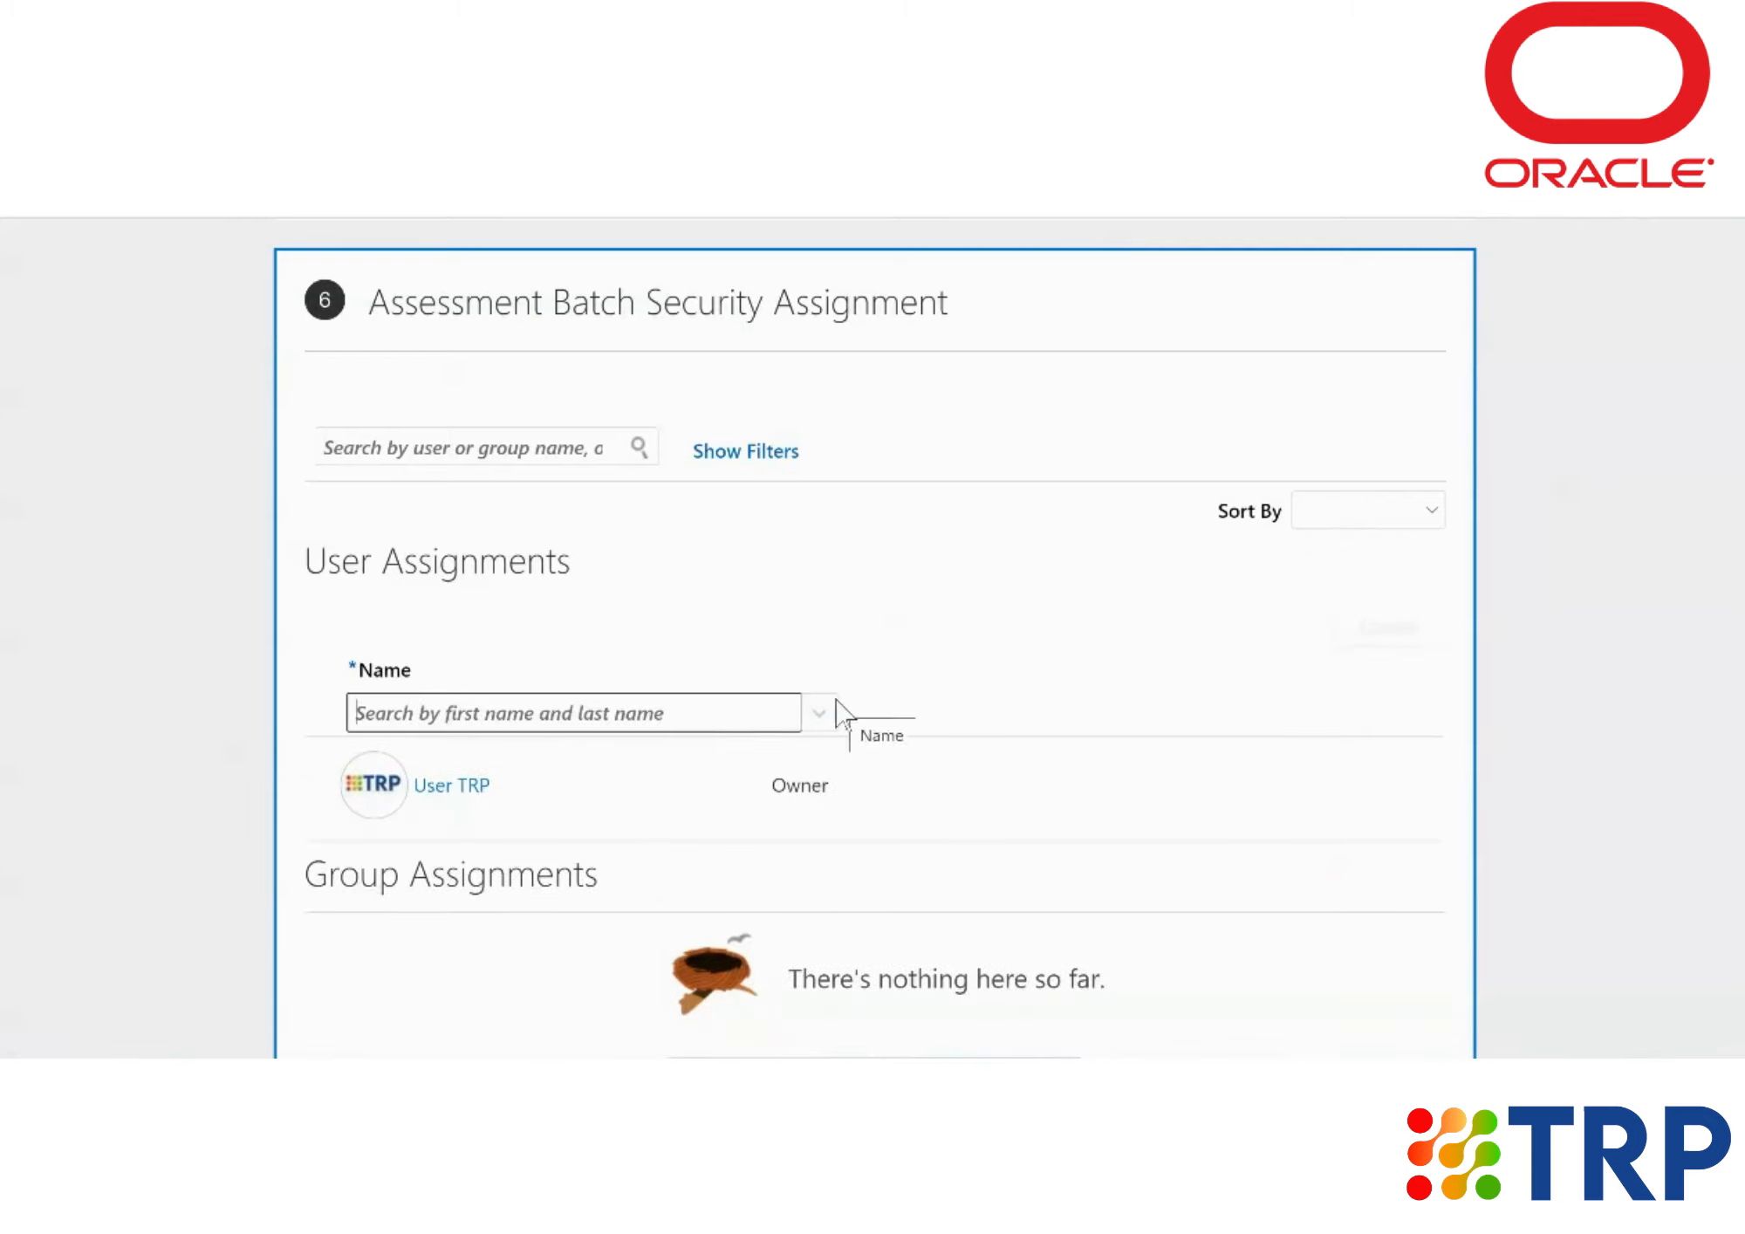
type("shreya")
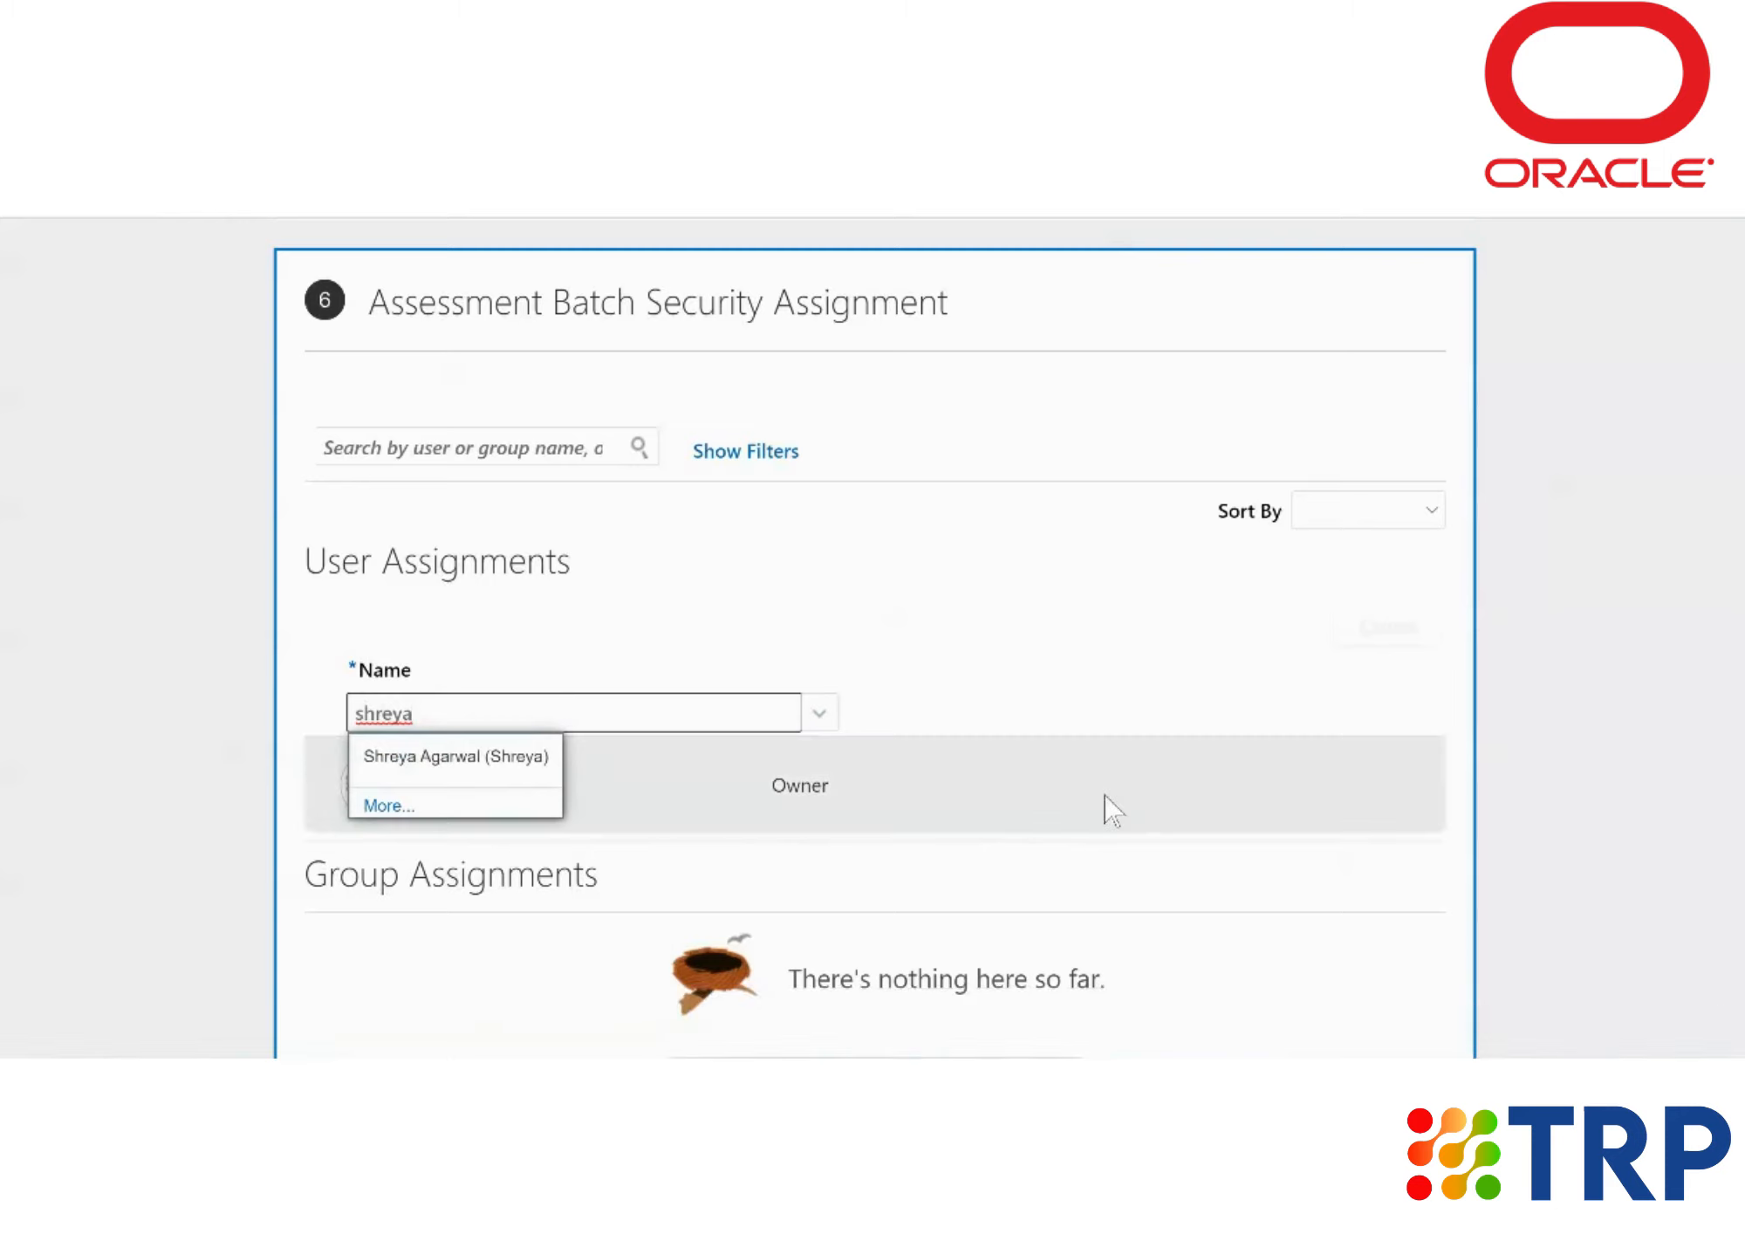
left_click(515, 758)
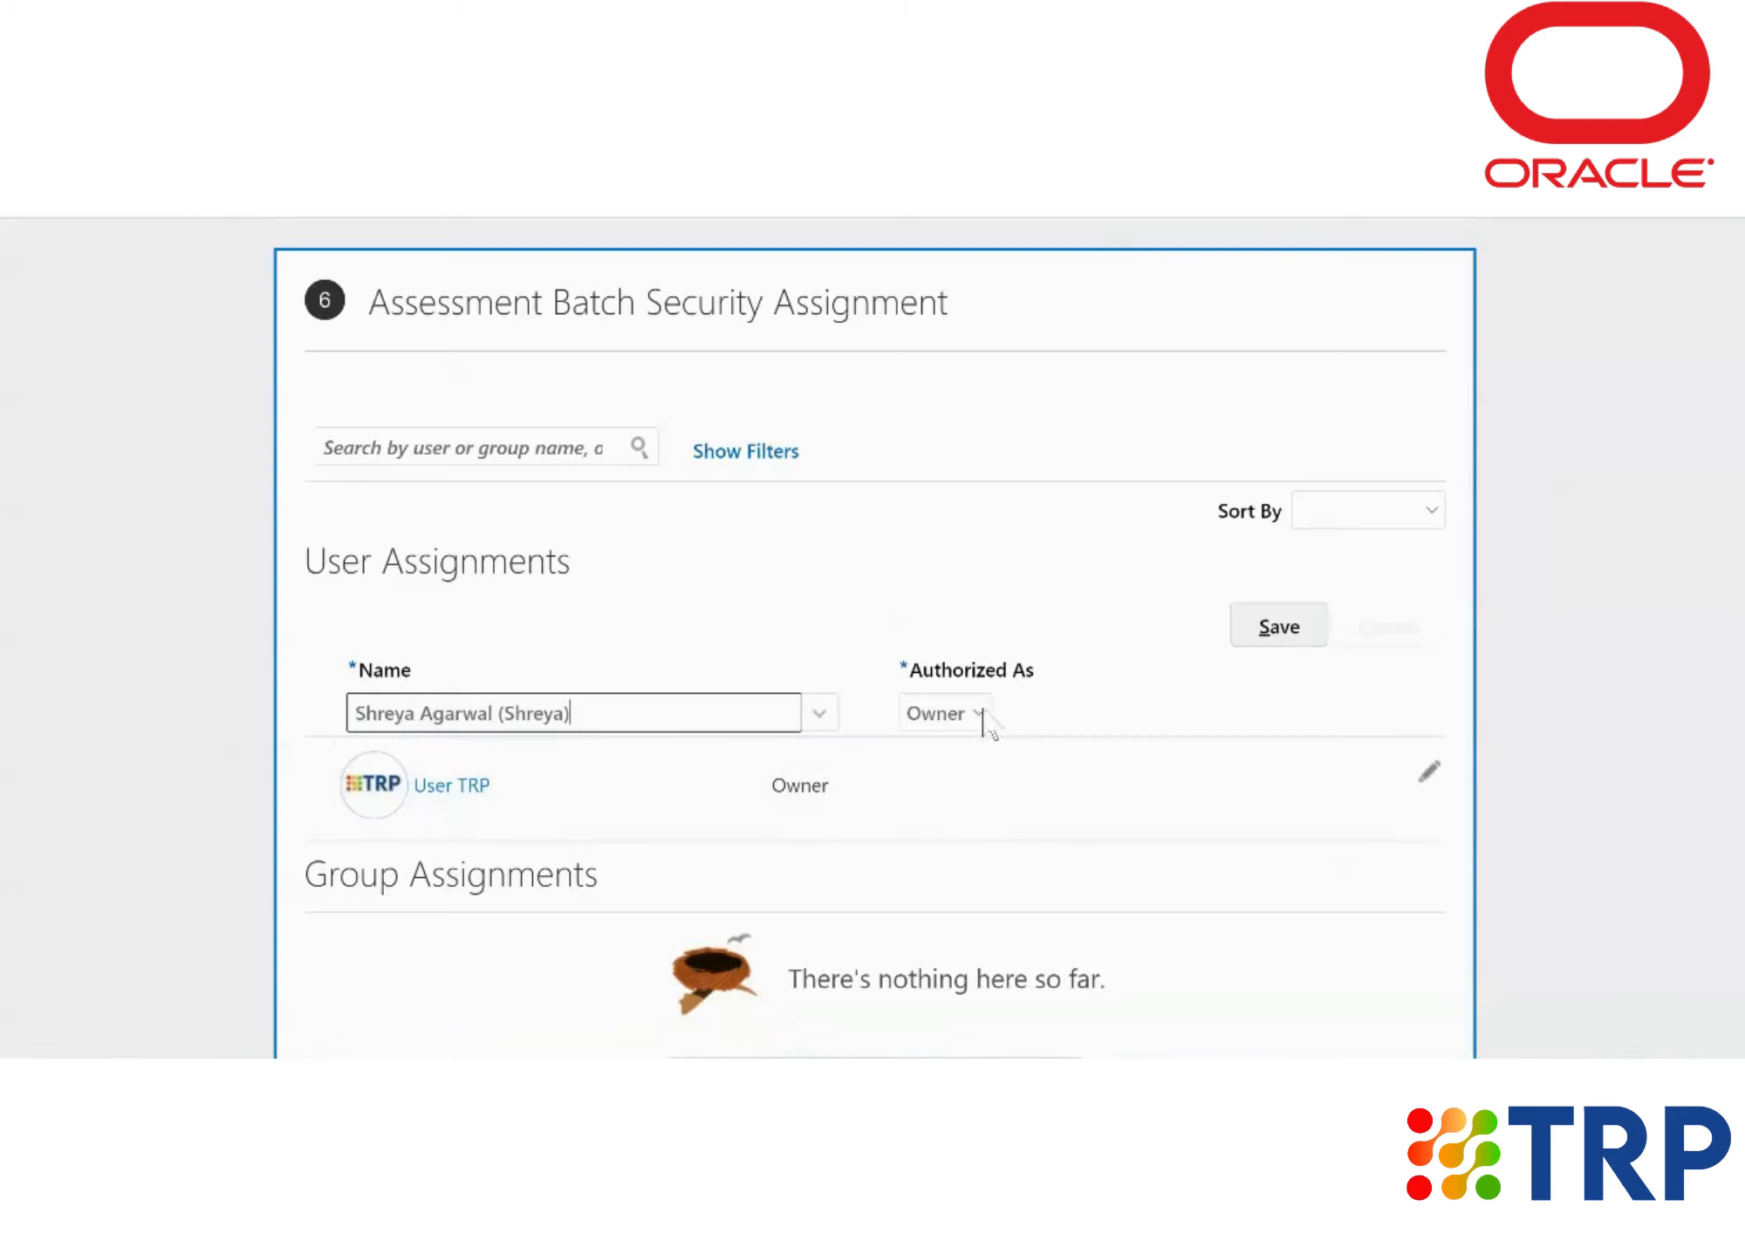
left_click(977, 716)
left_click(949, 799)
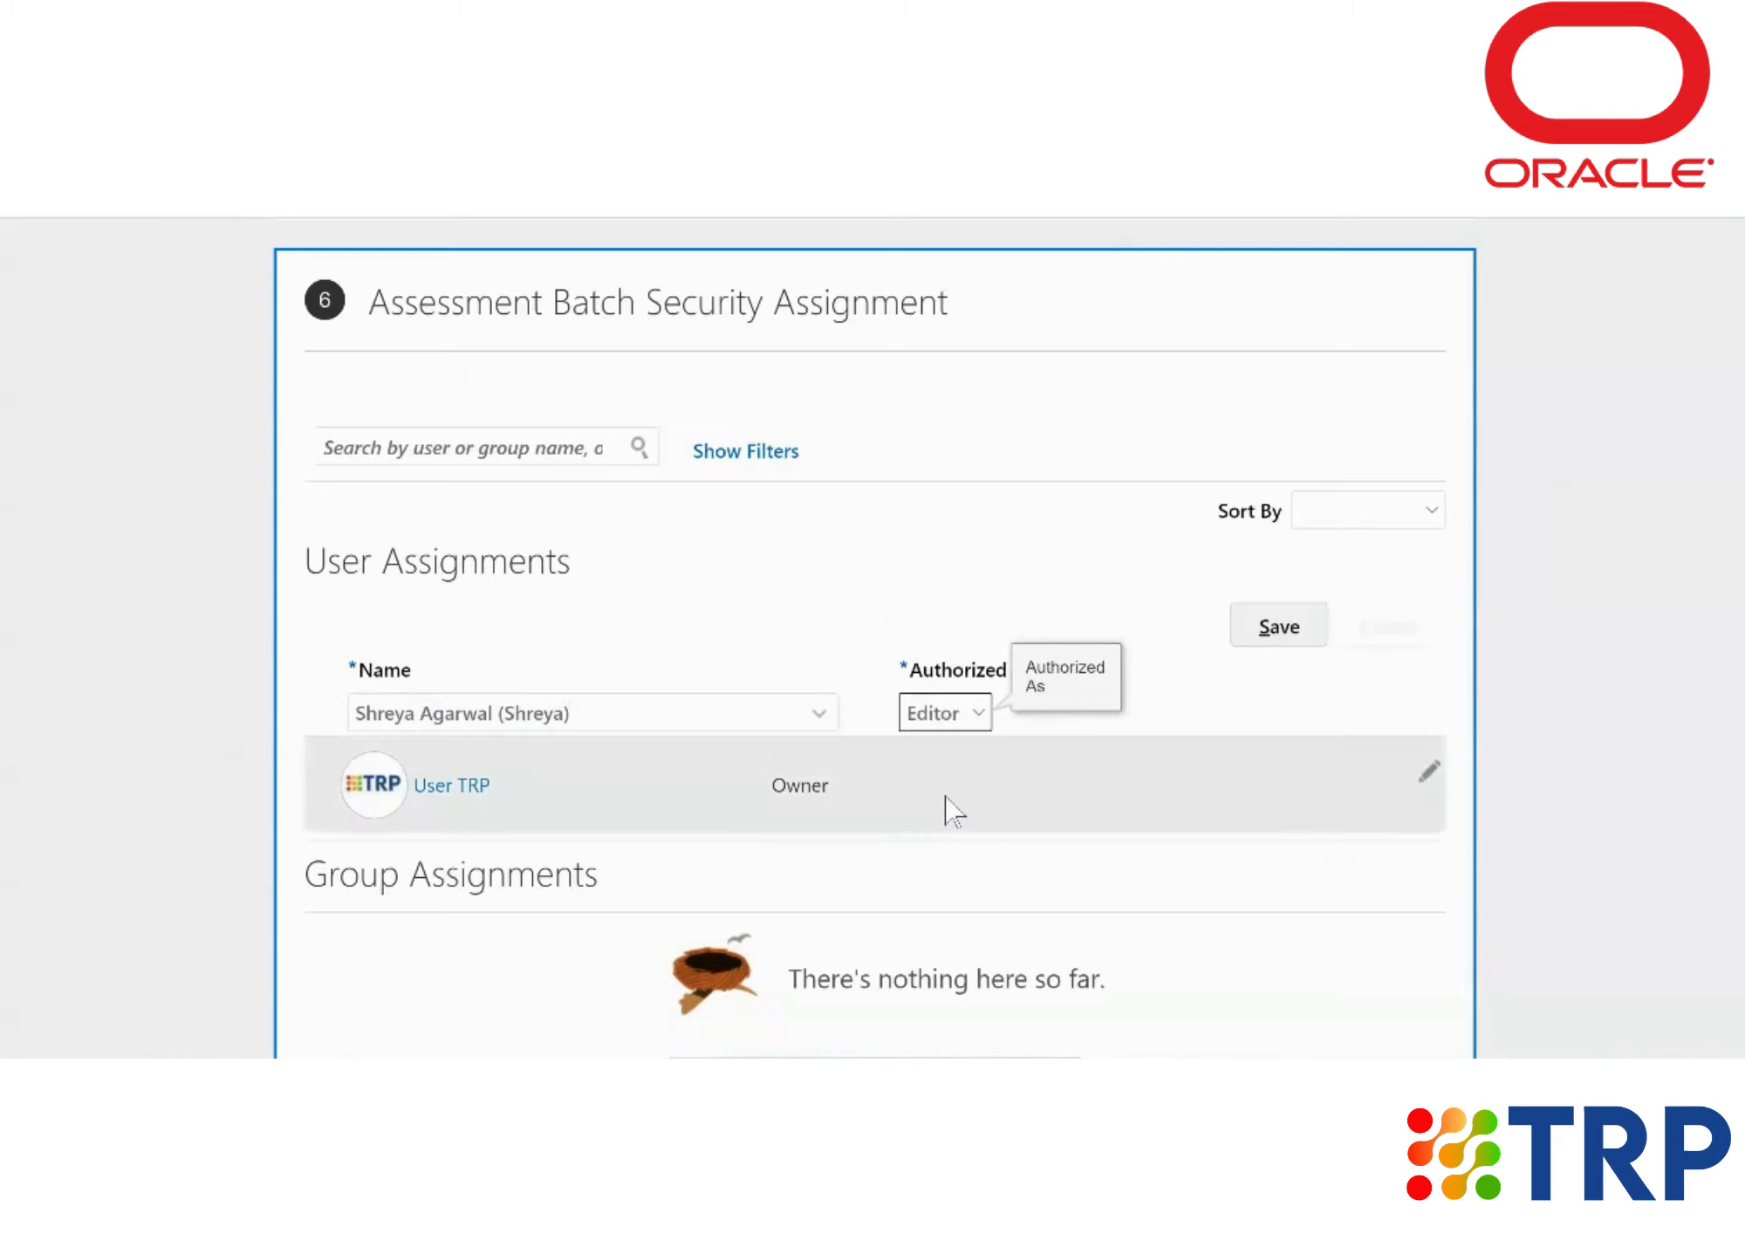
left_click(1281, 629)
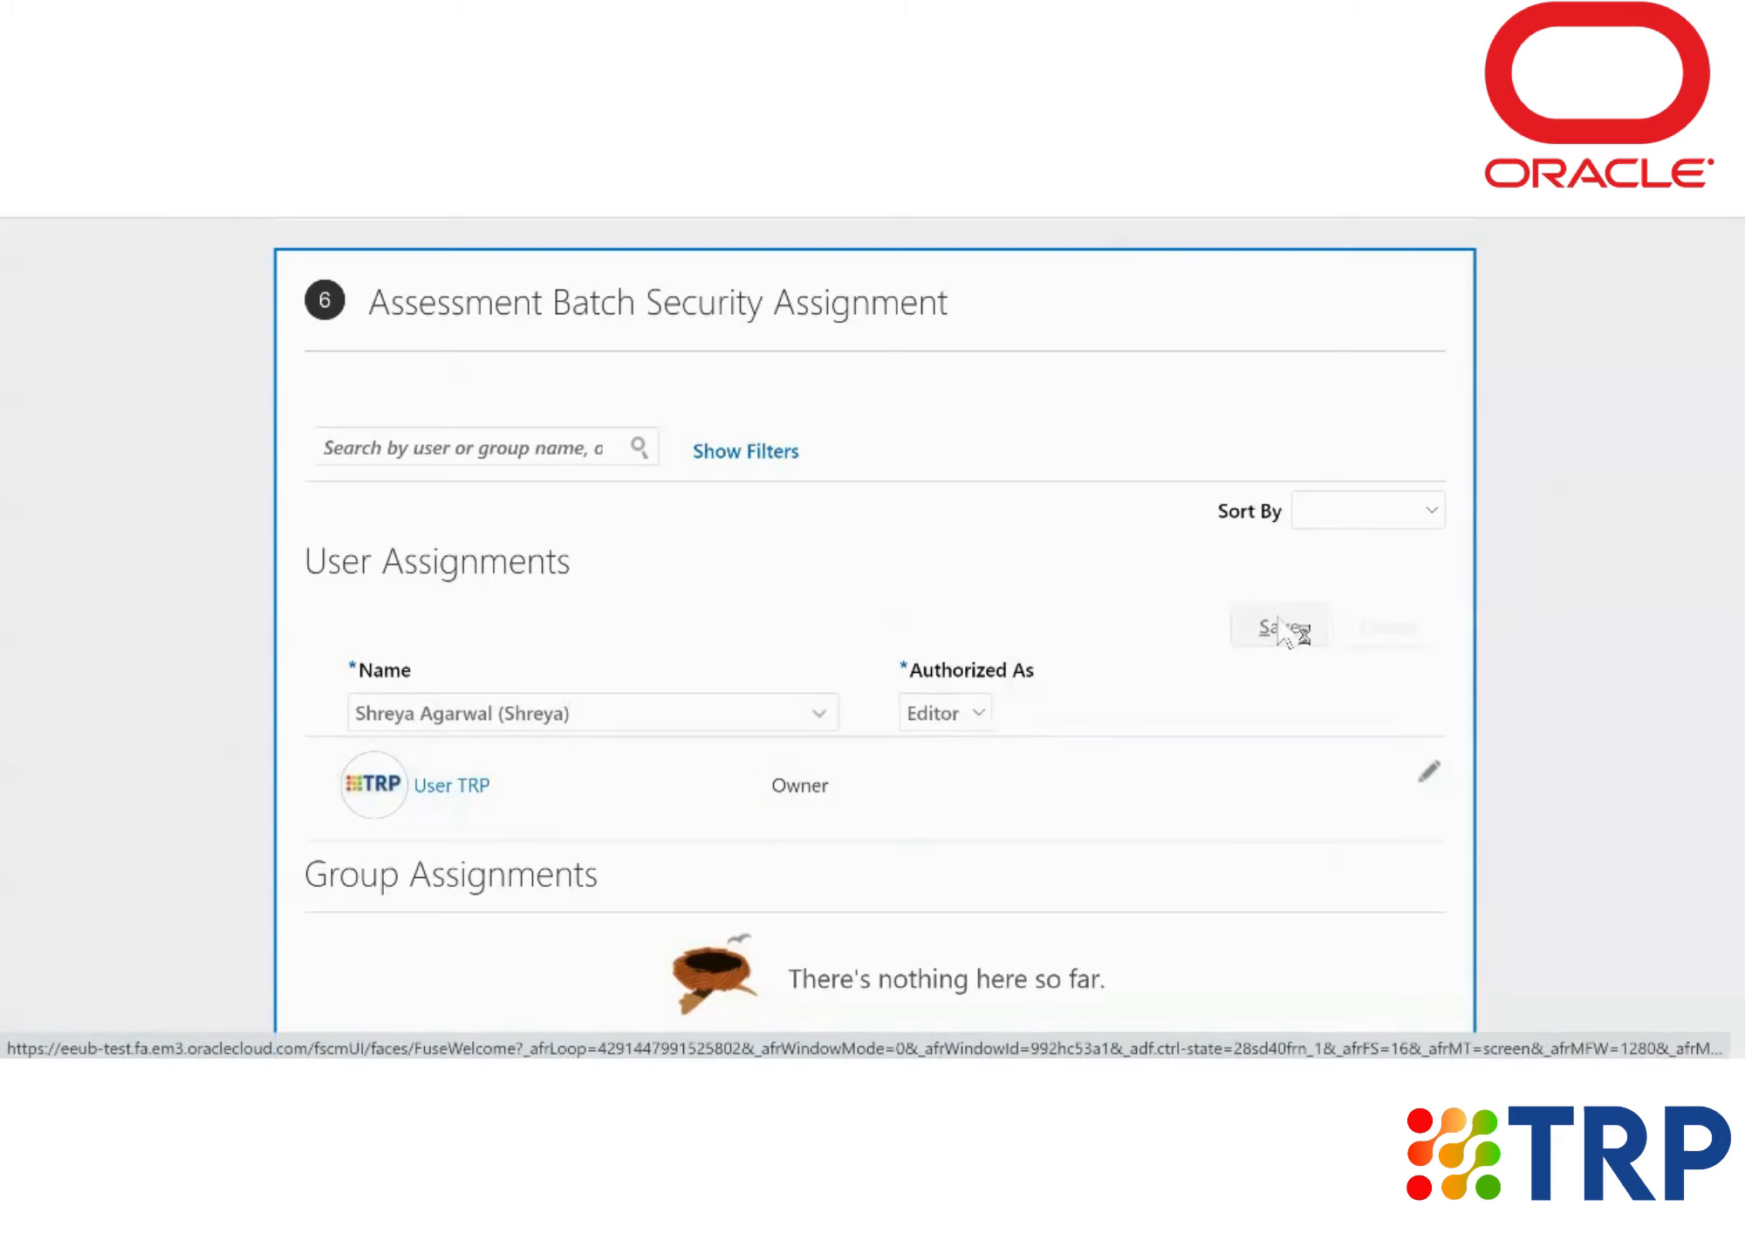
Step: Save the batch security, proceed to the assessment record security and choose the newly added user as Assessor
scroll(1281, 628, "down", 2)
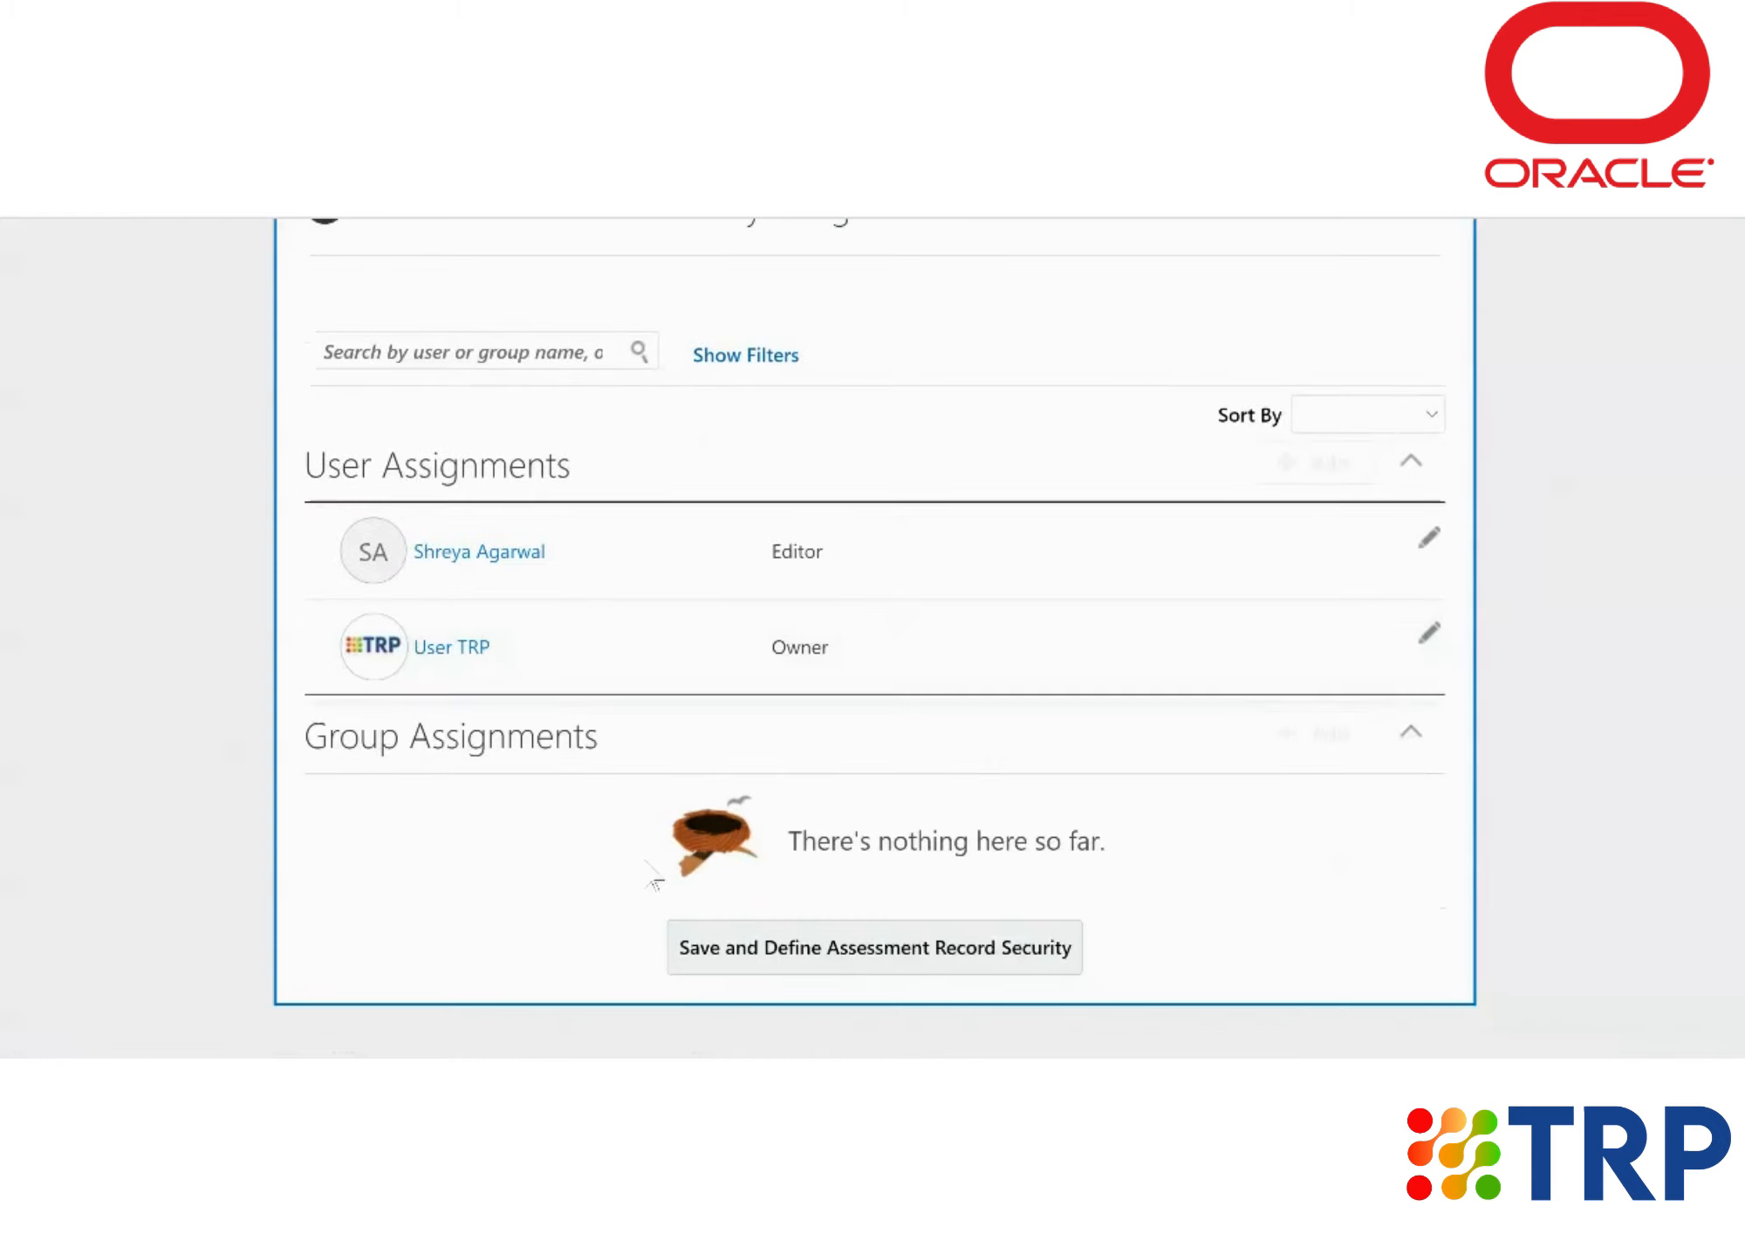
left_click(743, 949)
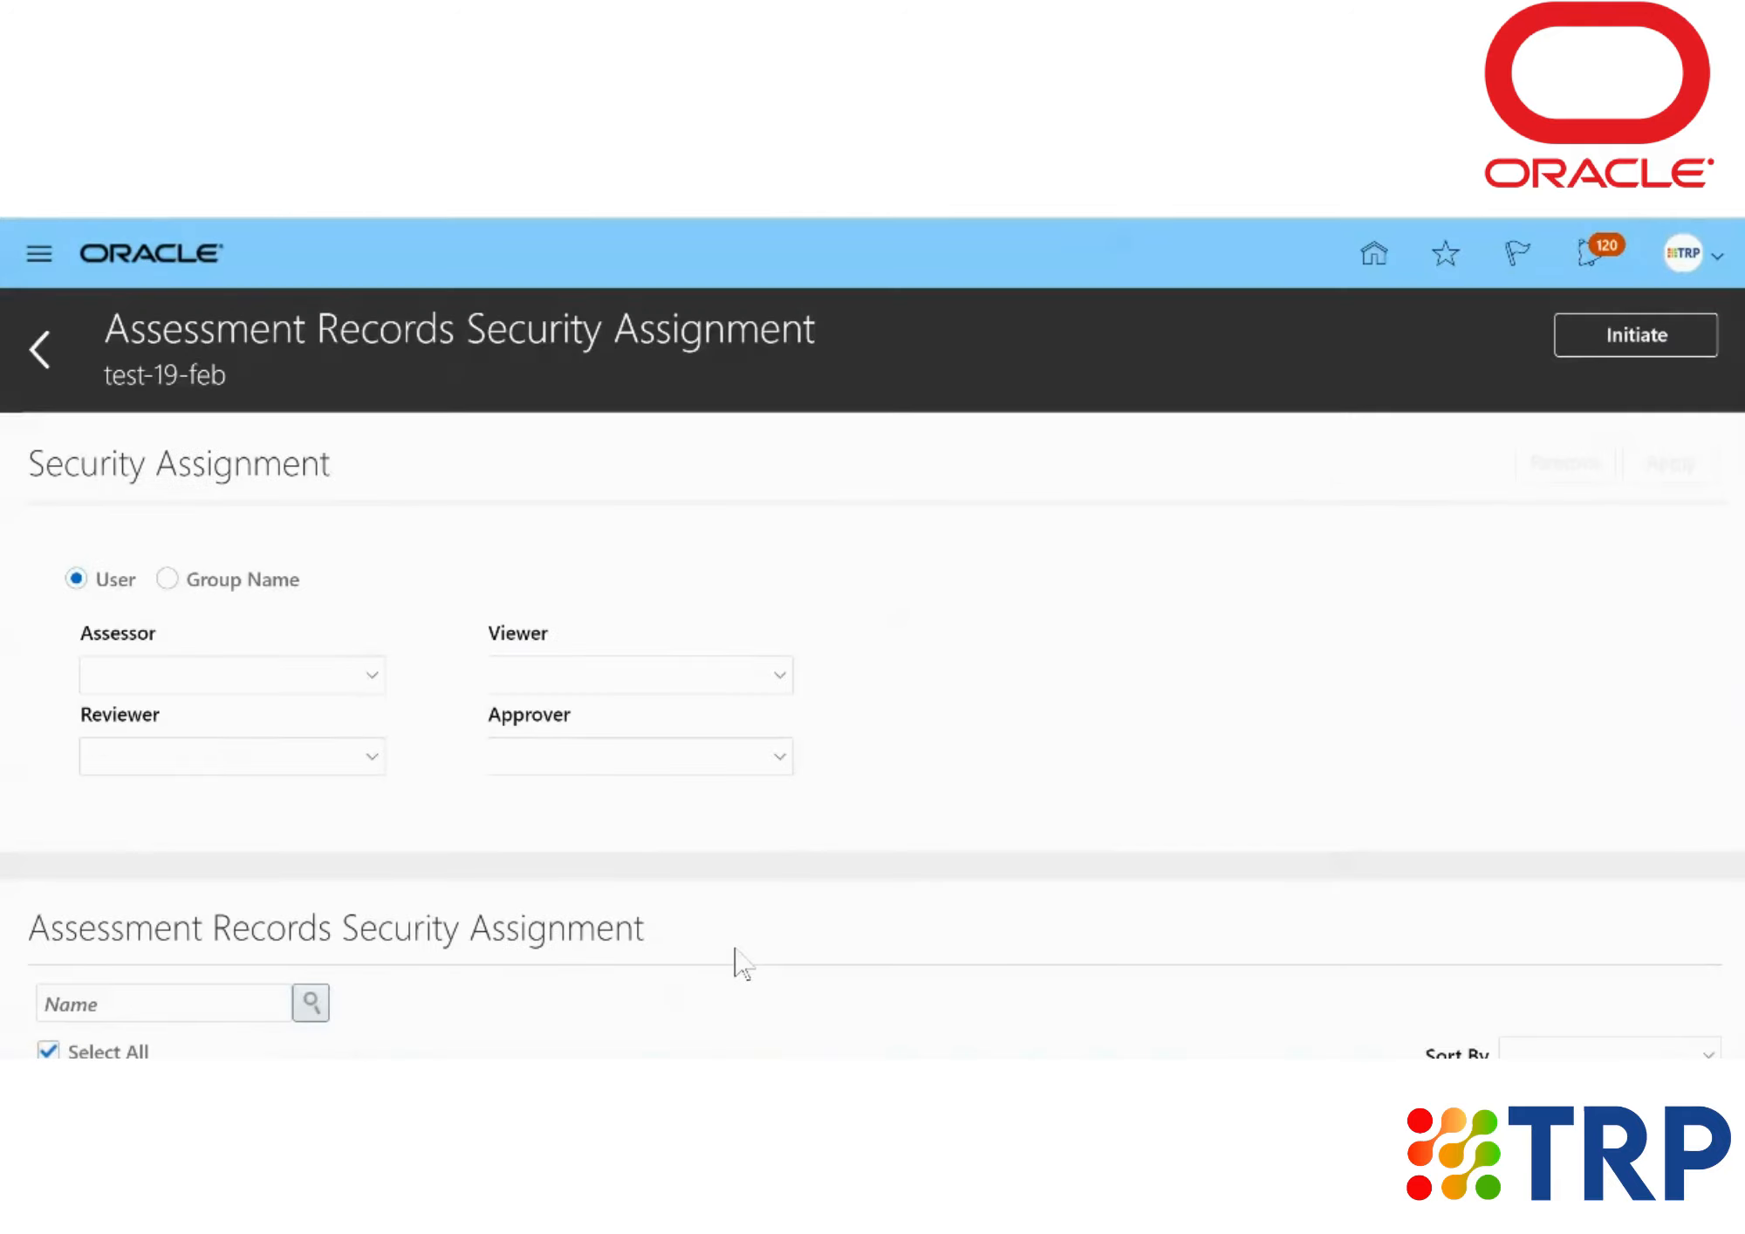
scroll(740, 960, "down", 1)
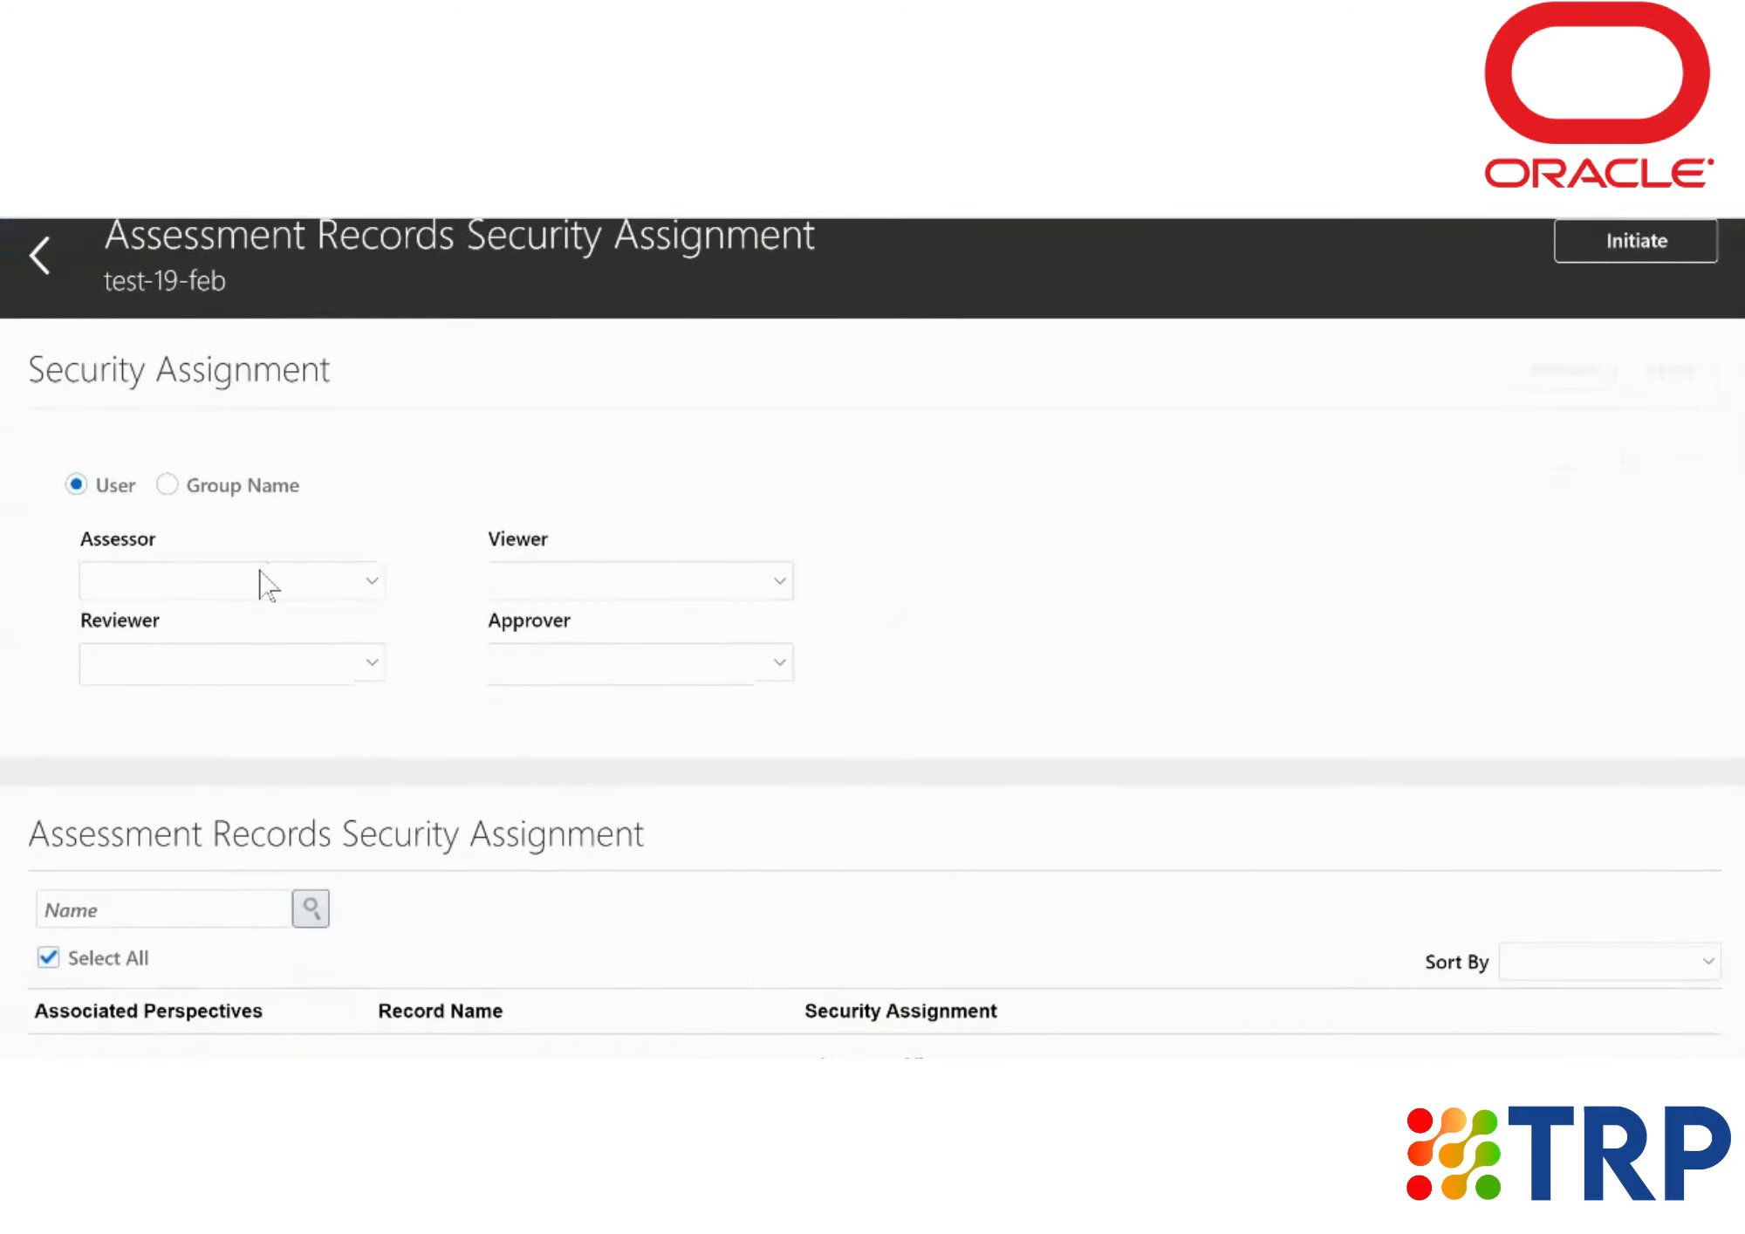
left_click(333, 583)
scroll(310, 742, "down", 10)
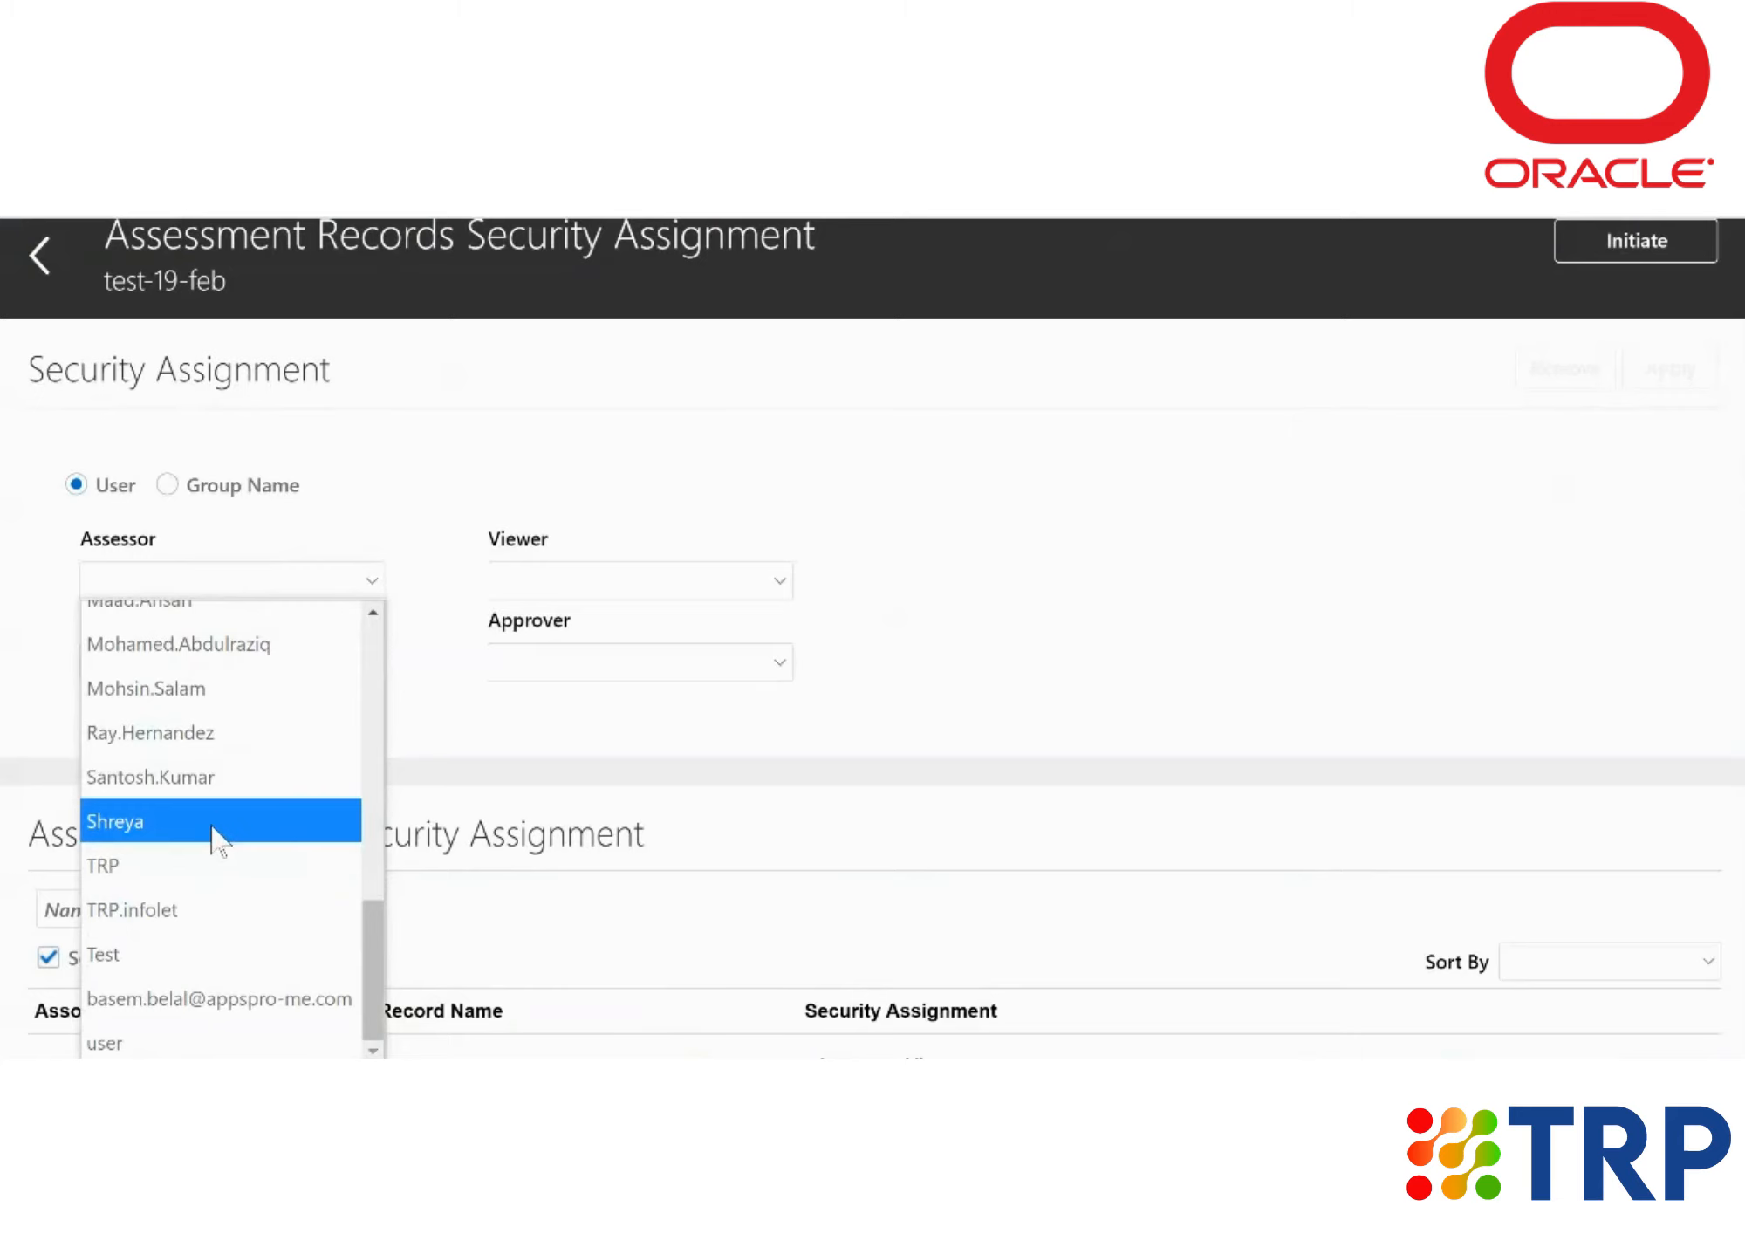
left_click(213, 829)
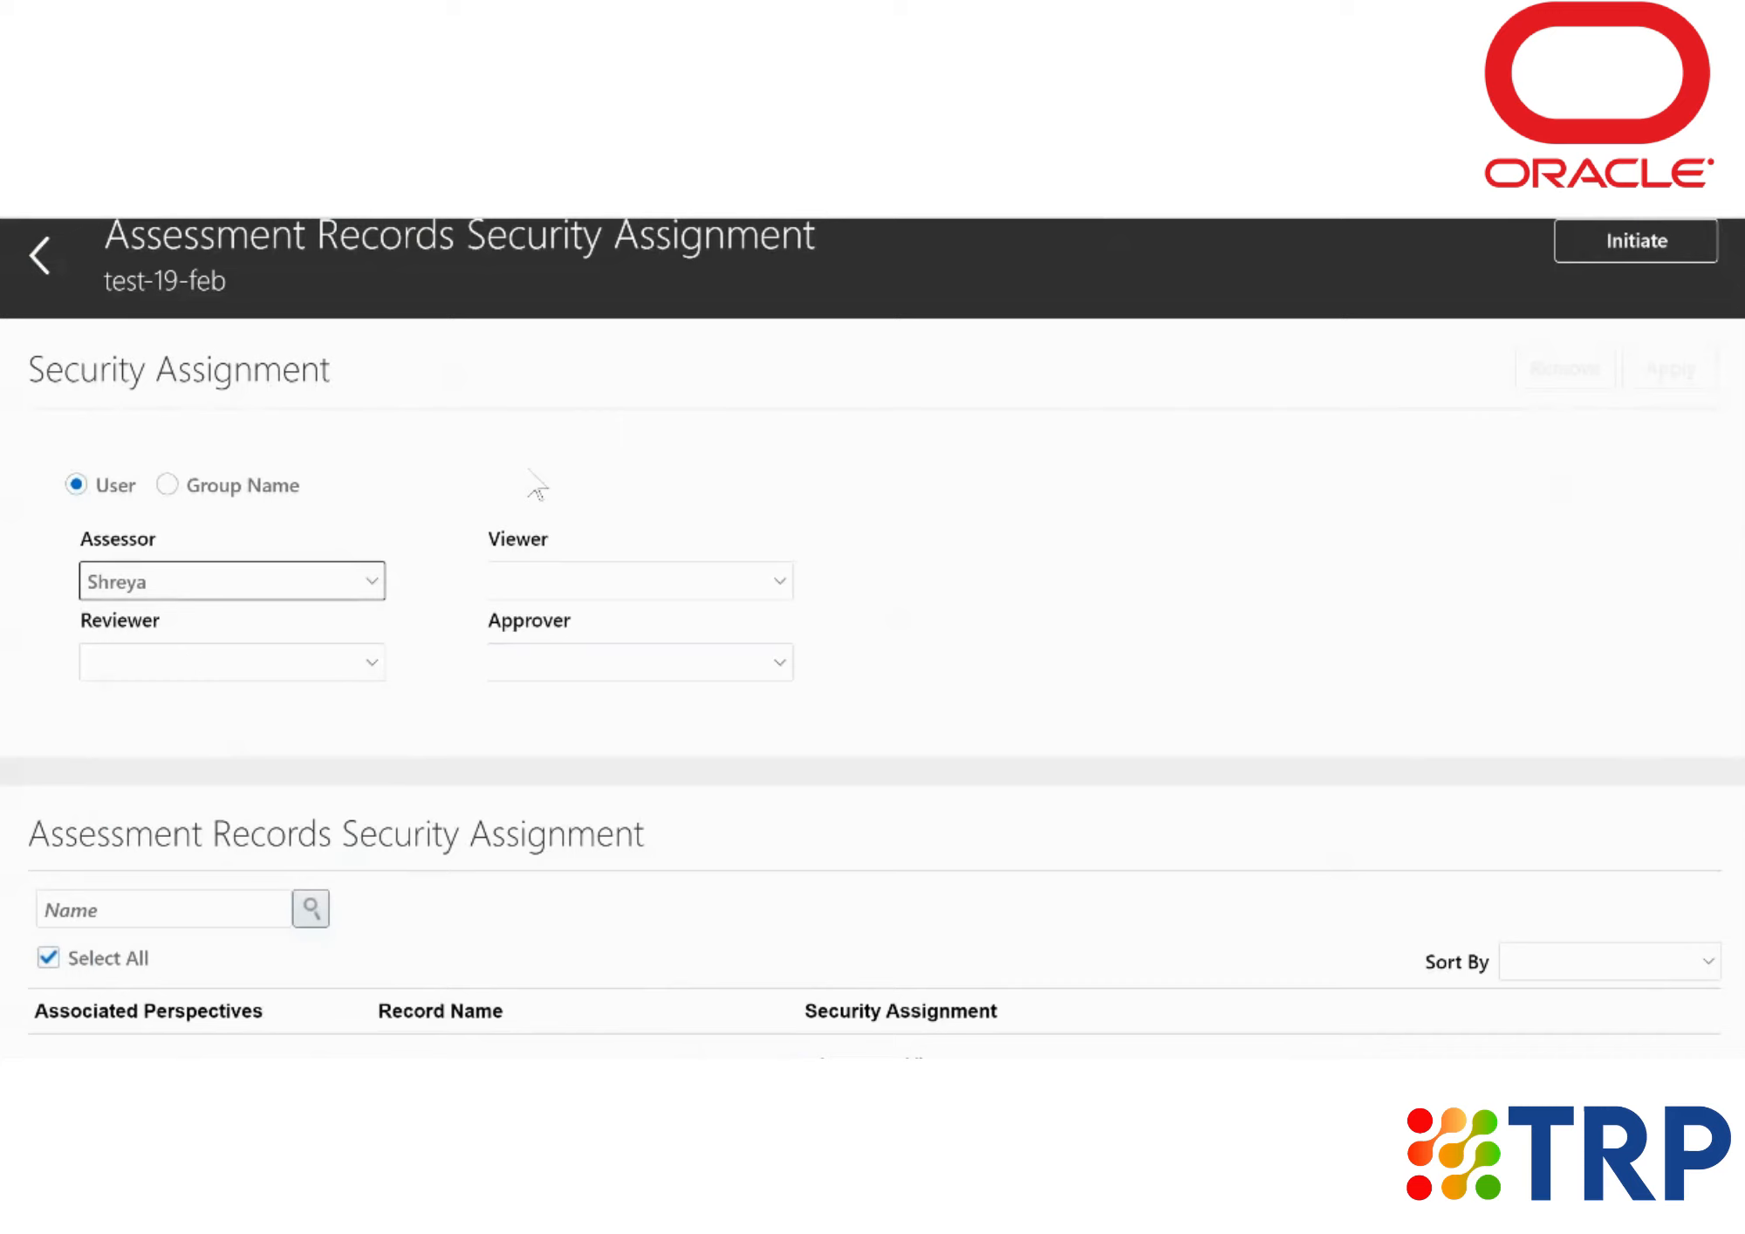
Step: Apply the chosen Assessor to all selected assessment records, leaving Viewer, Reviewer and Approver blank
scroll(537, 489, "down", 1)
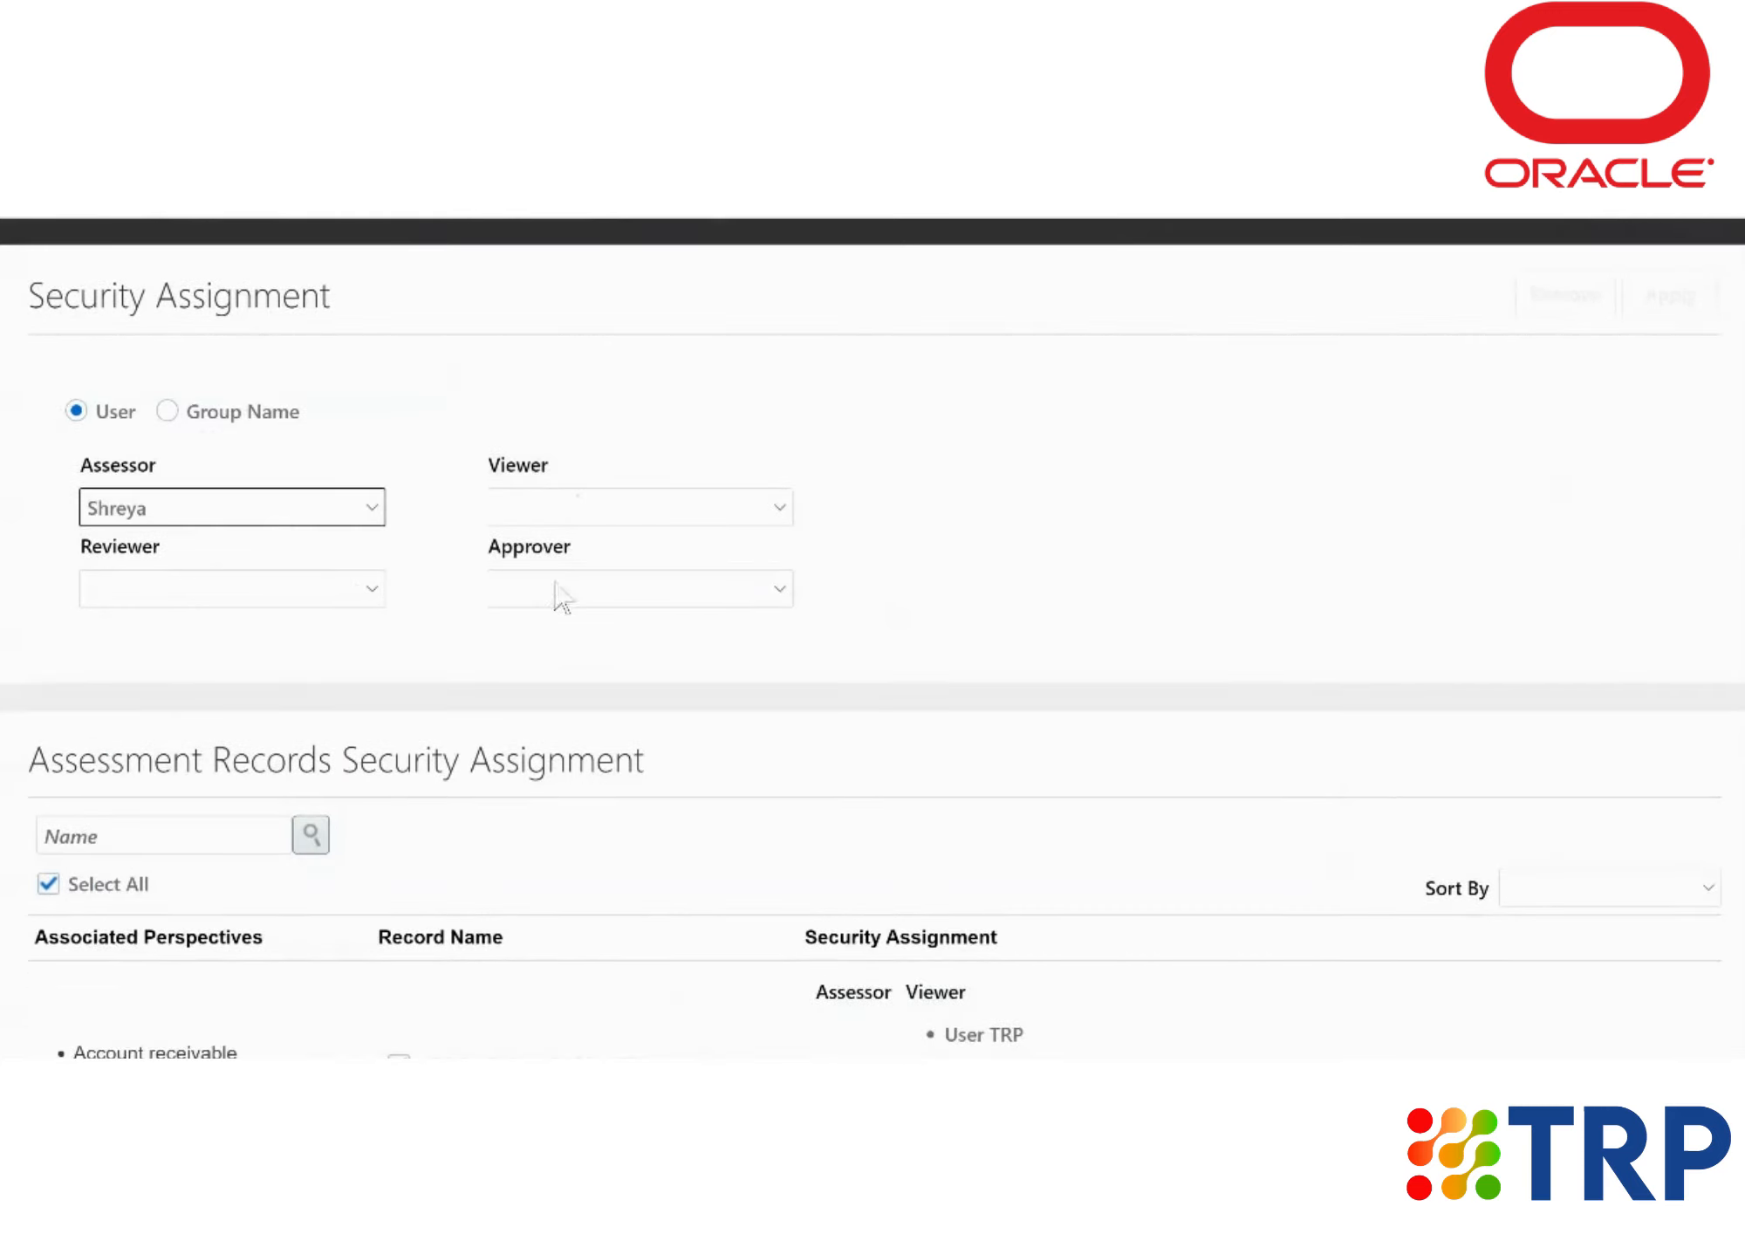
left_click(588, 508)
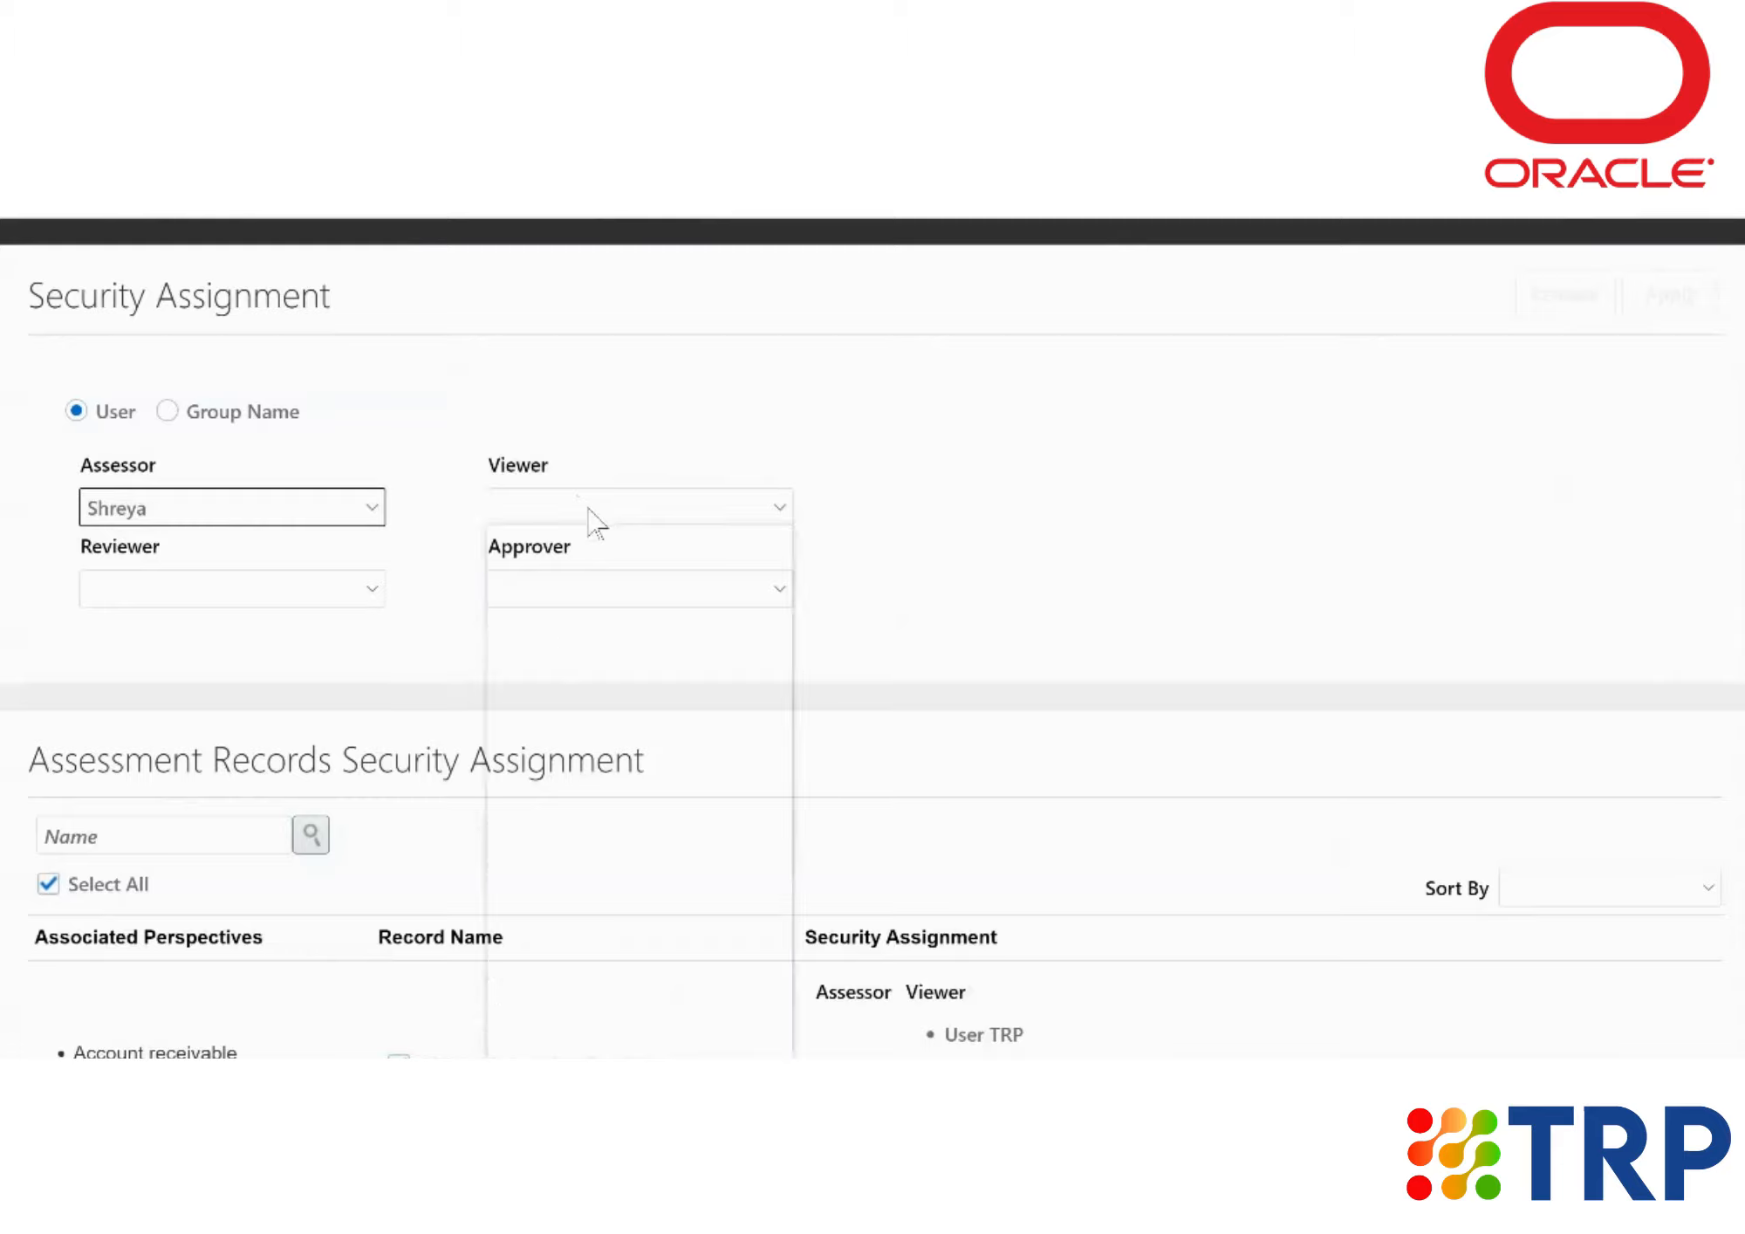
left_click(688, 510)
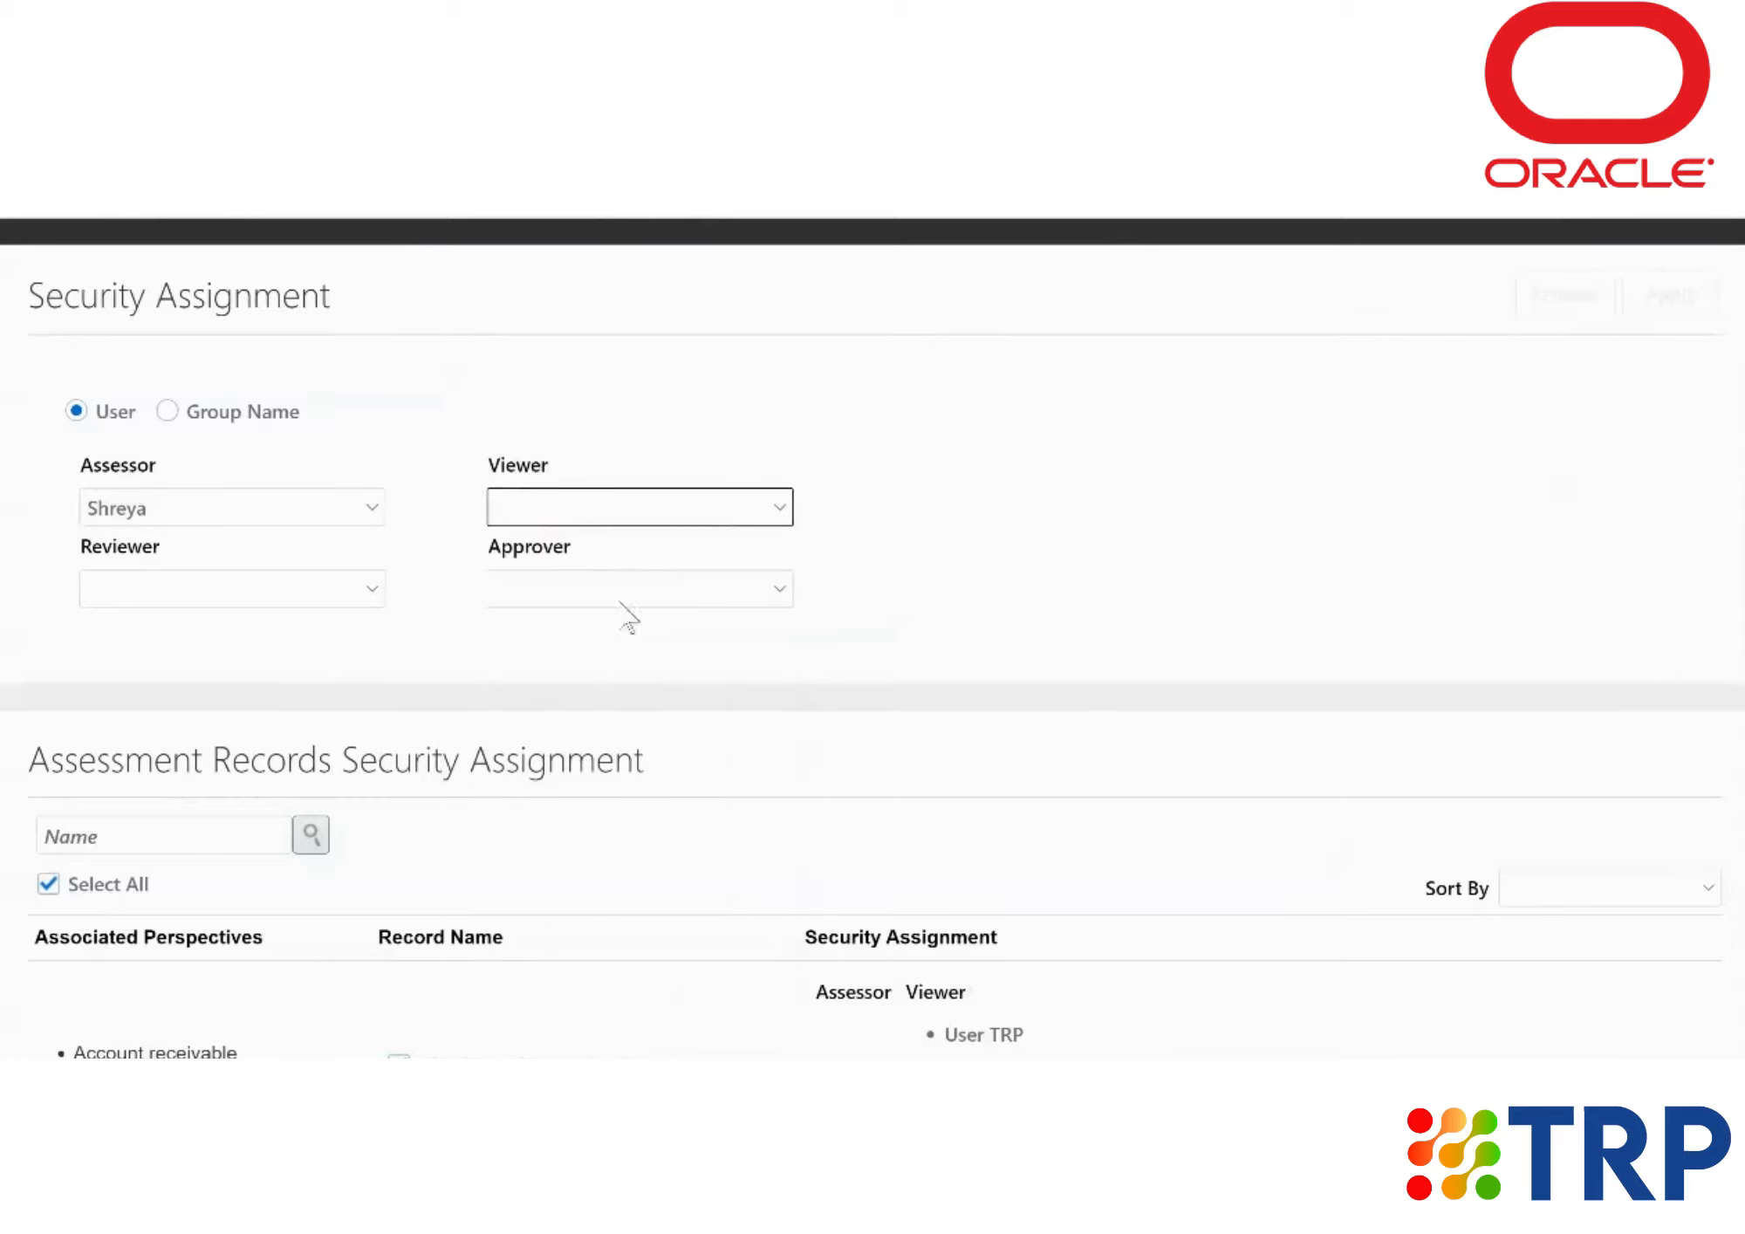
scroll(654, 900, "down", 1)
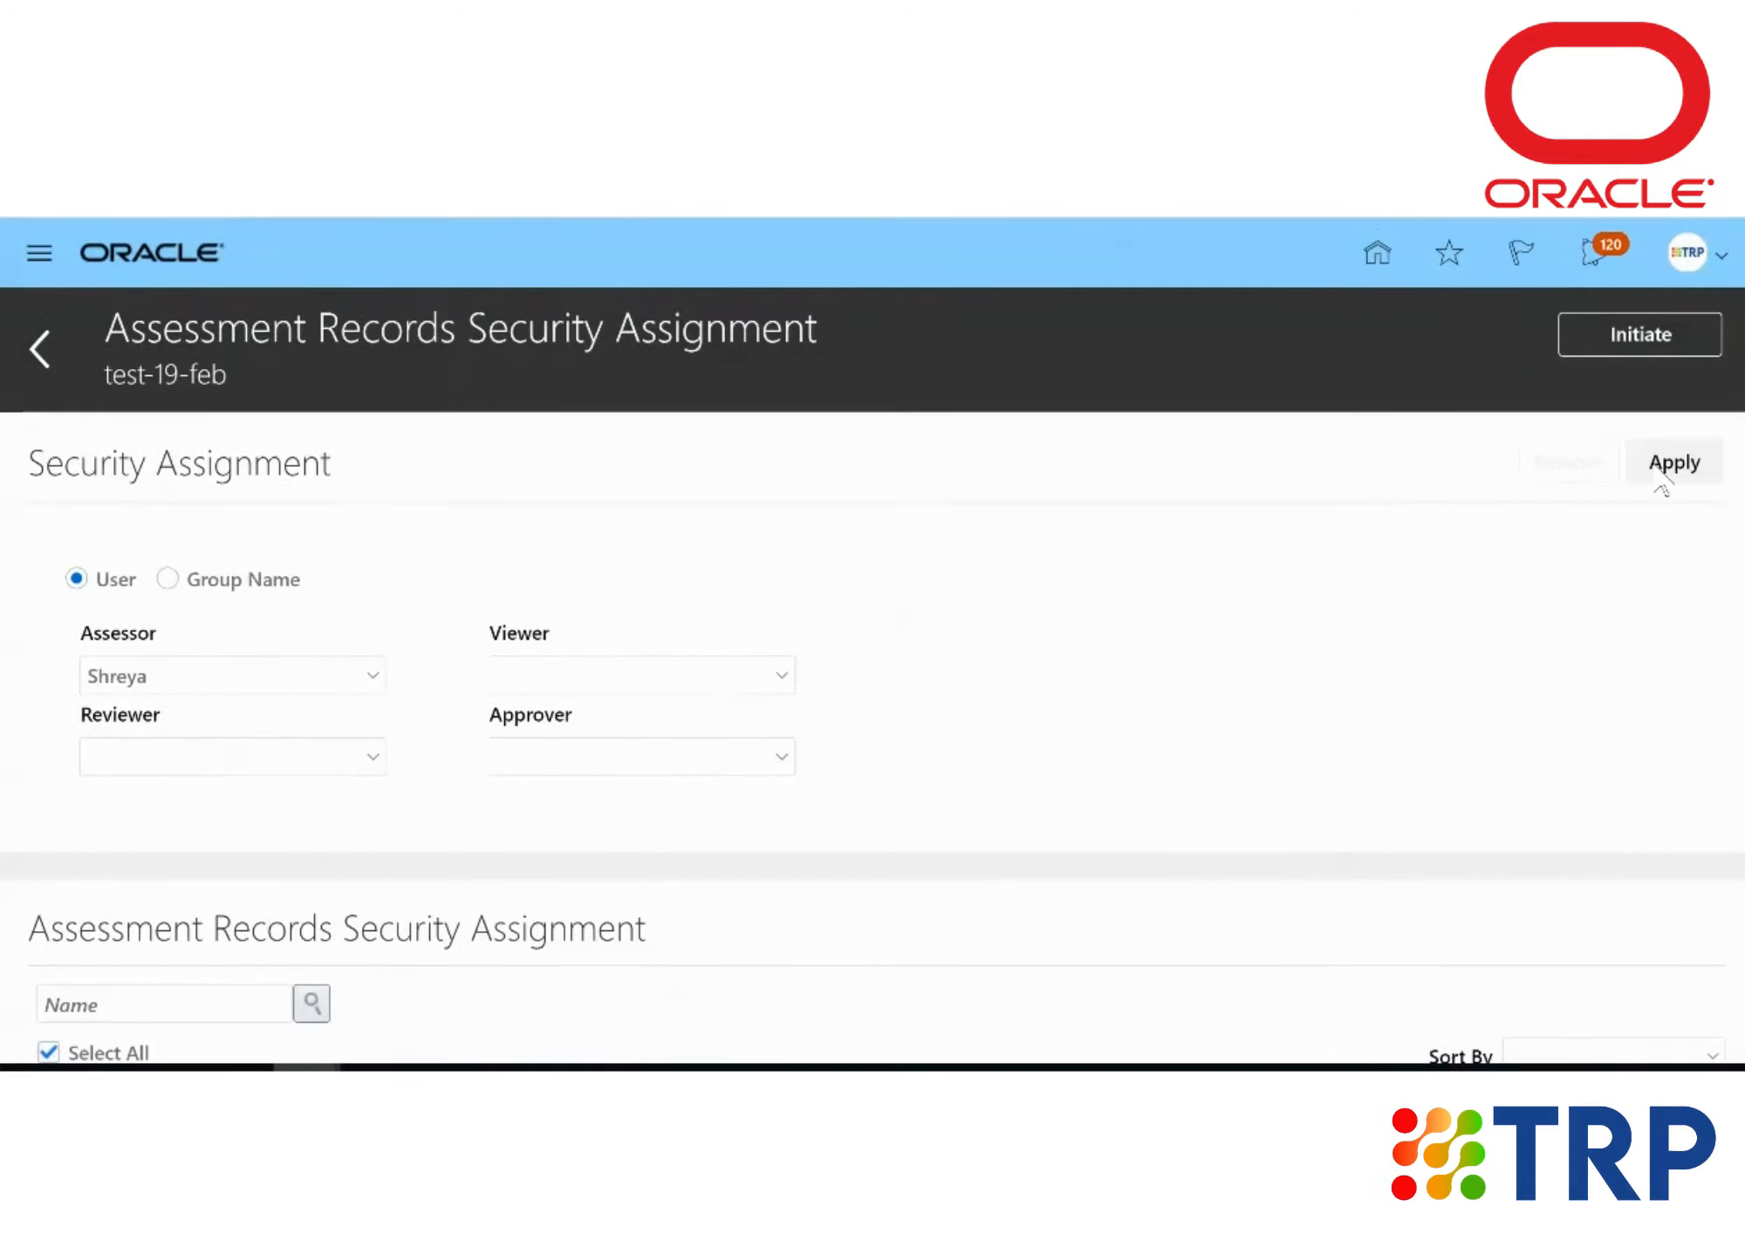
left_click(1706, 474)
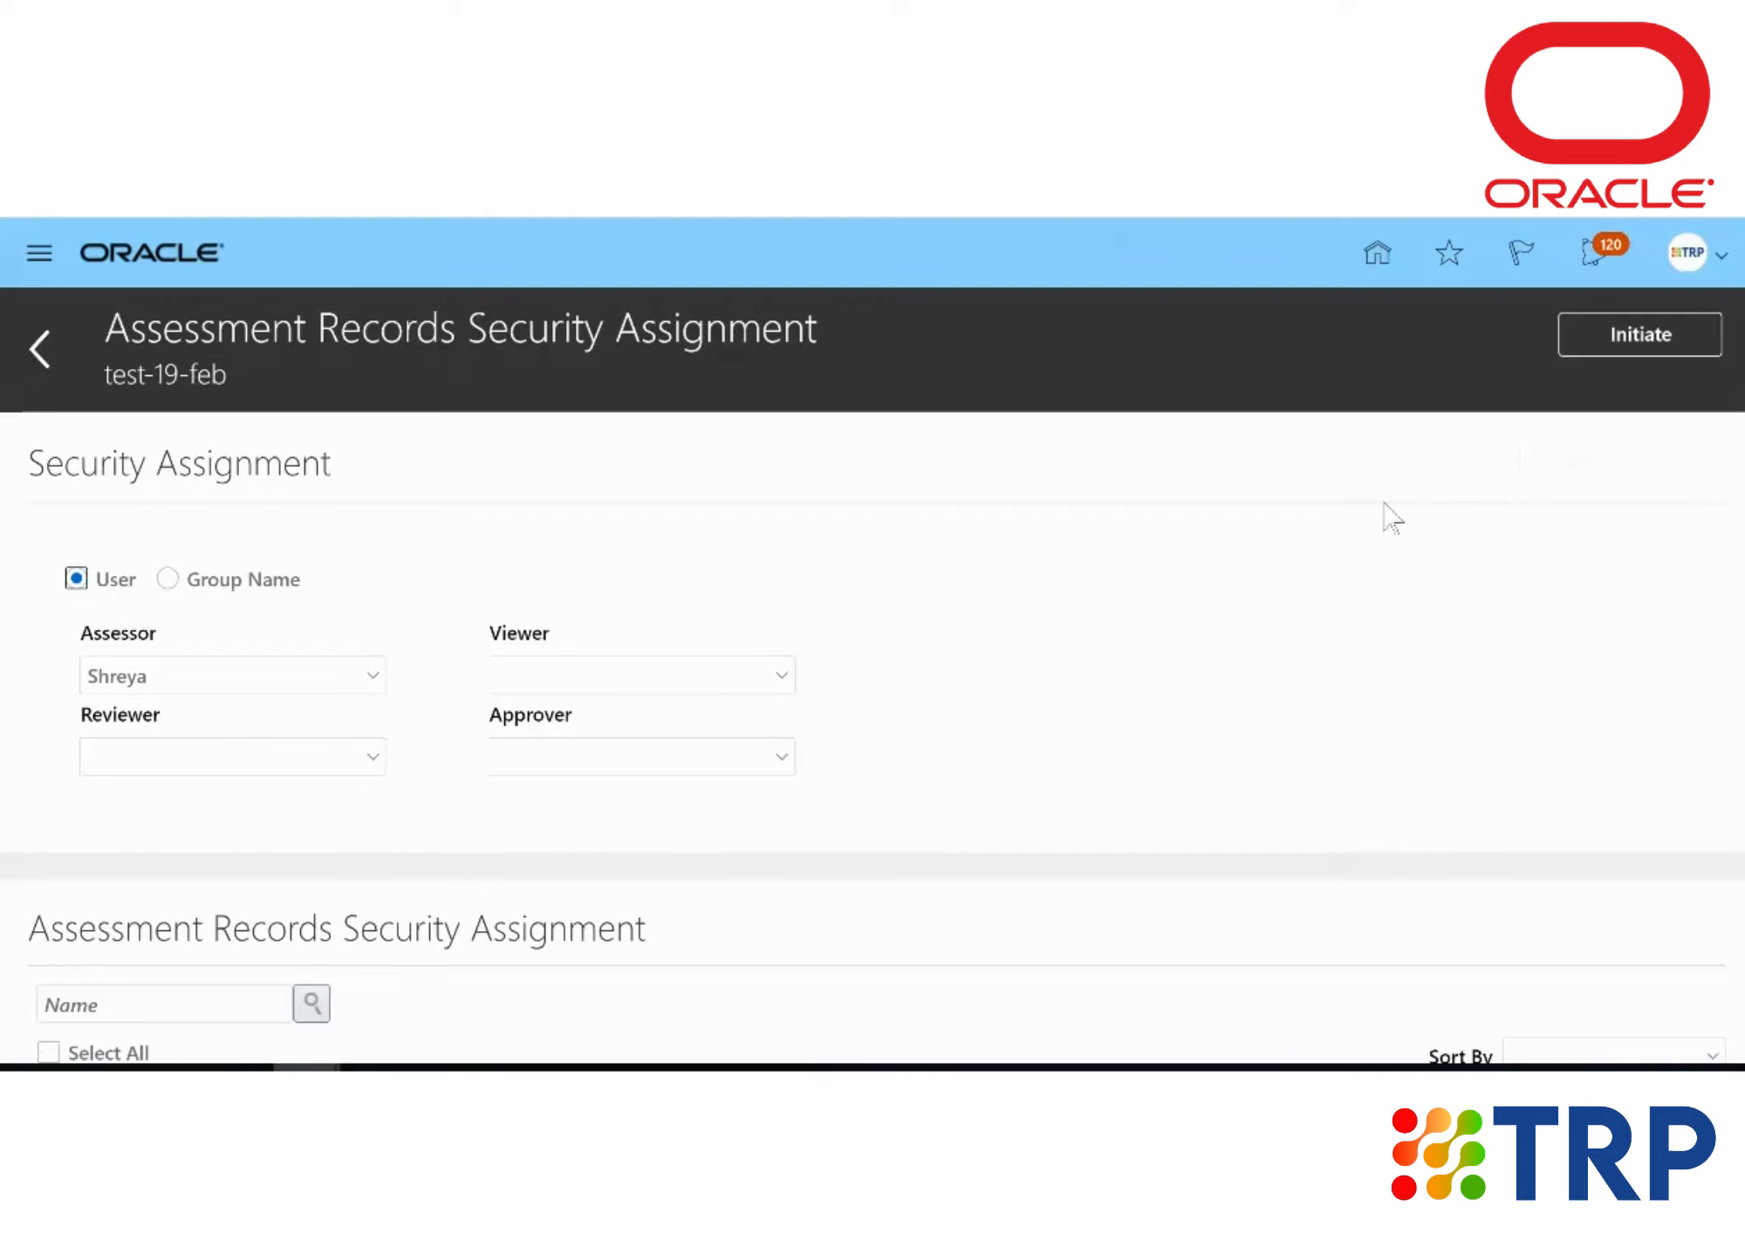
Step: Check the security assignment of record CRP II AR.C1.1: SOD2: 4572 and initiate the assessment batch test-19-feb
scroll(990, 664, "down", 4)
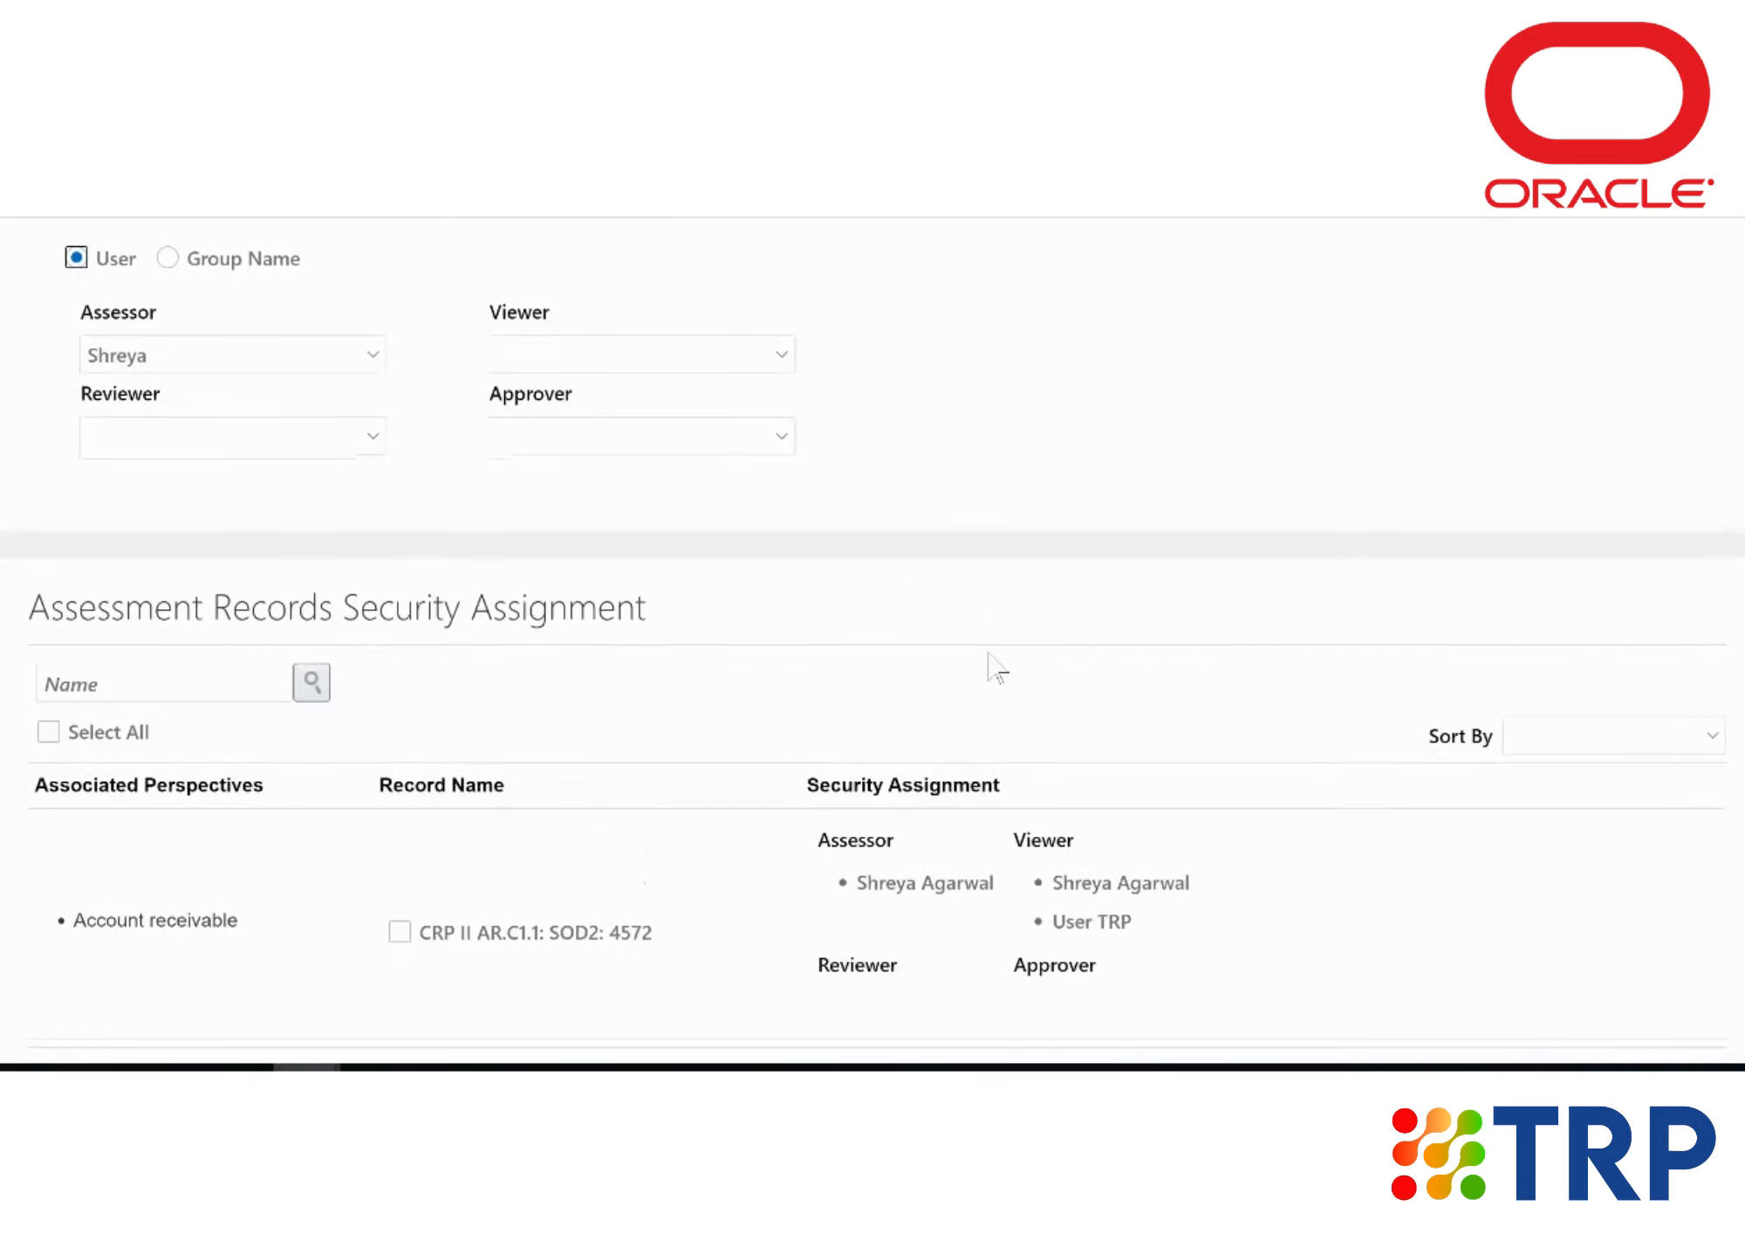
scroll(997, 668, "down", 1)
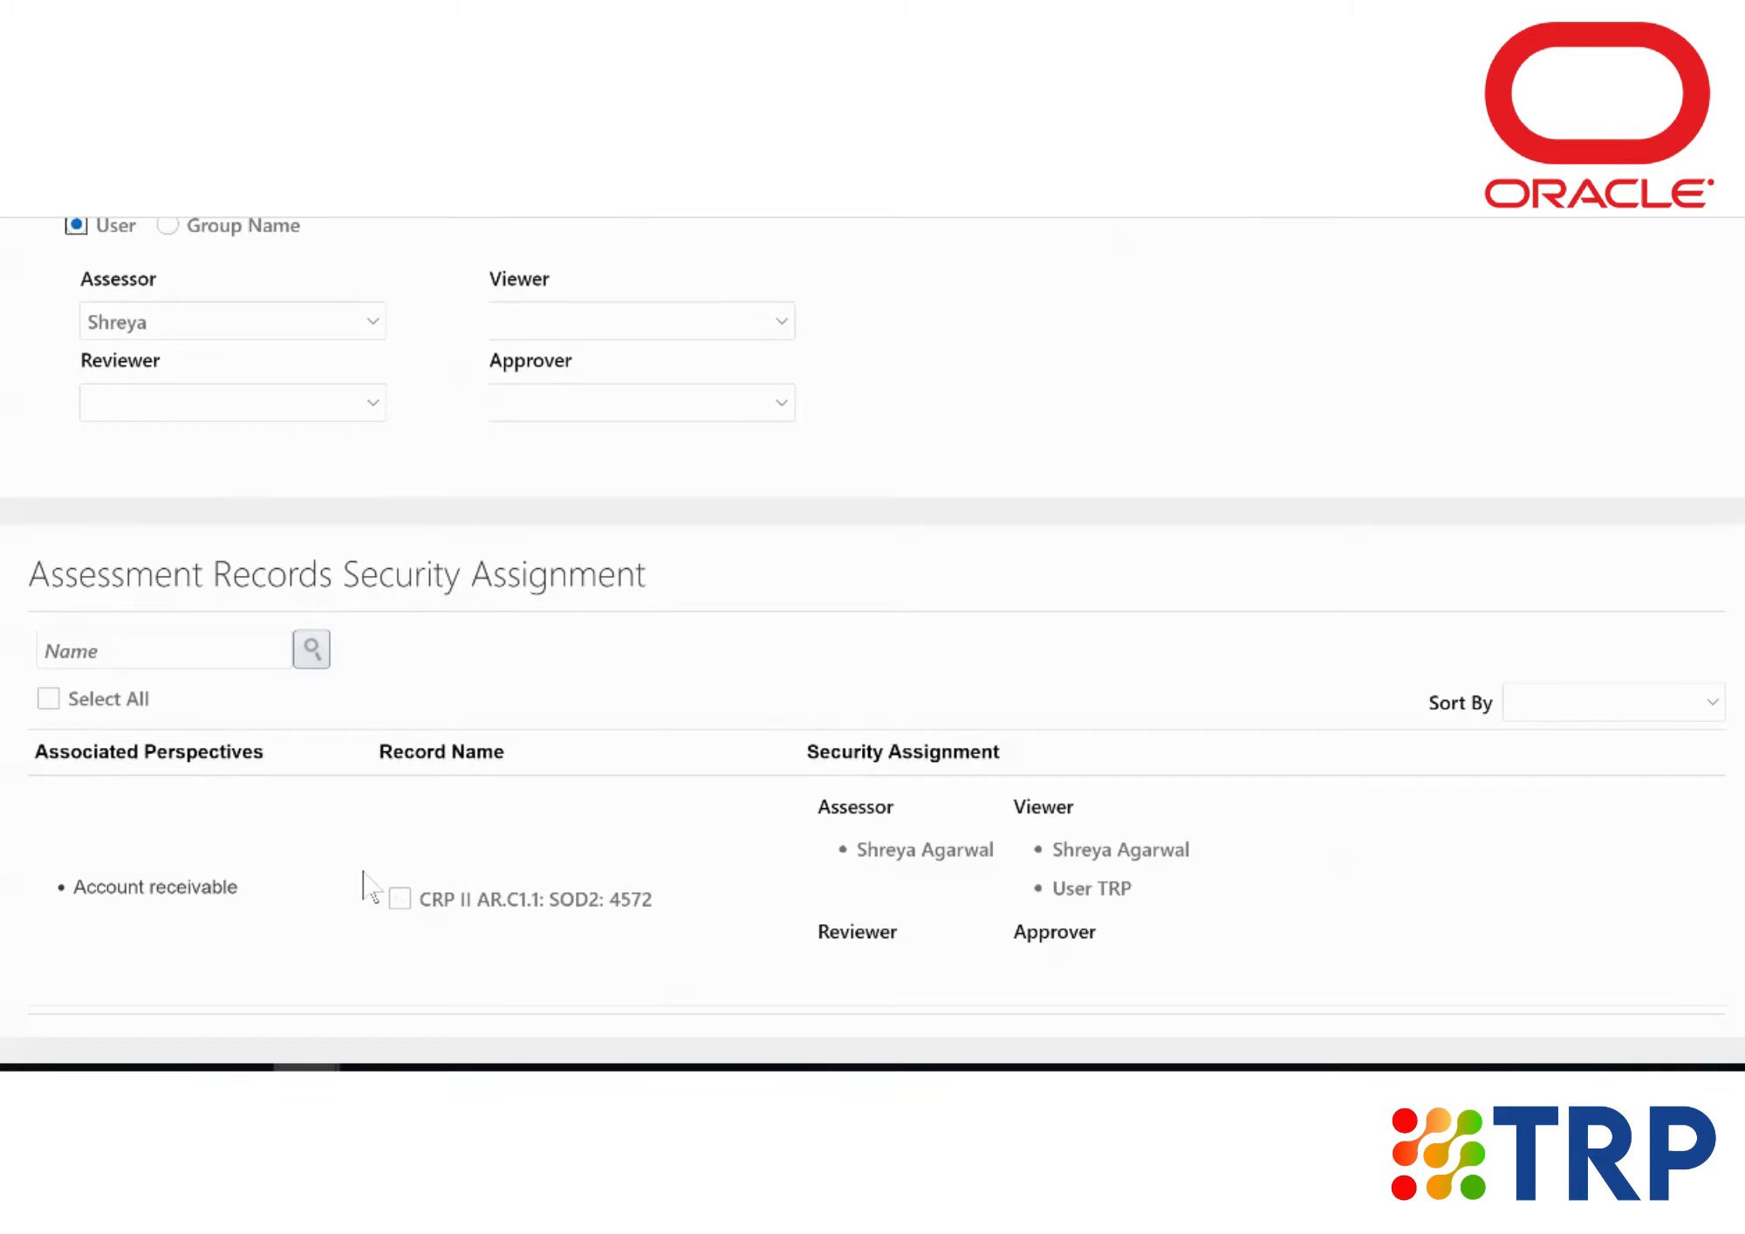
scroll(172, 877, "up", 4)
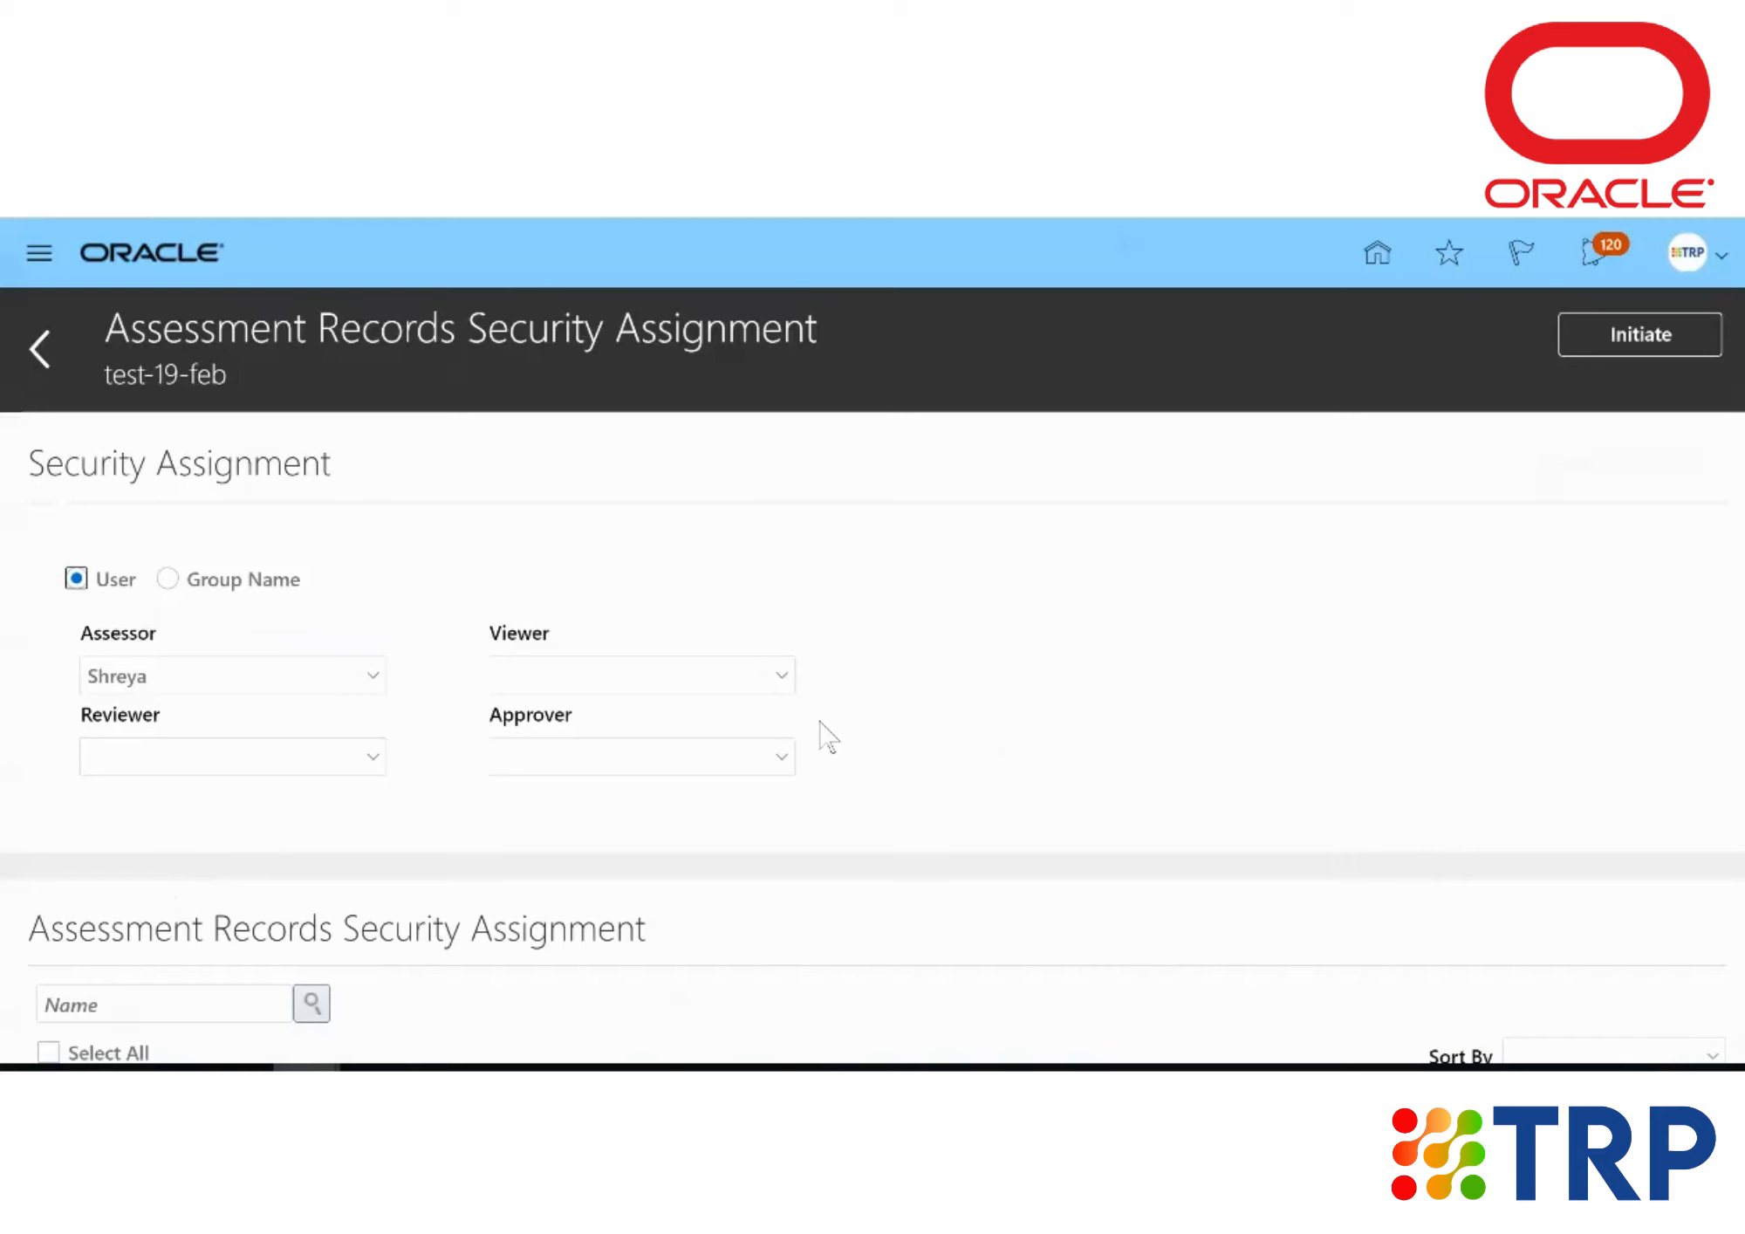
left_click(1583, 340)
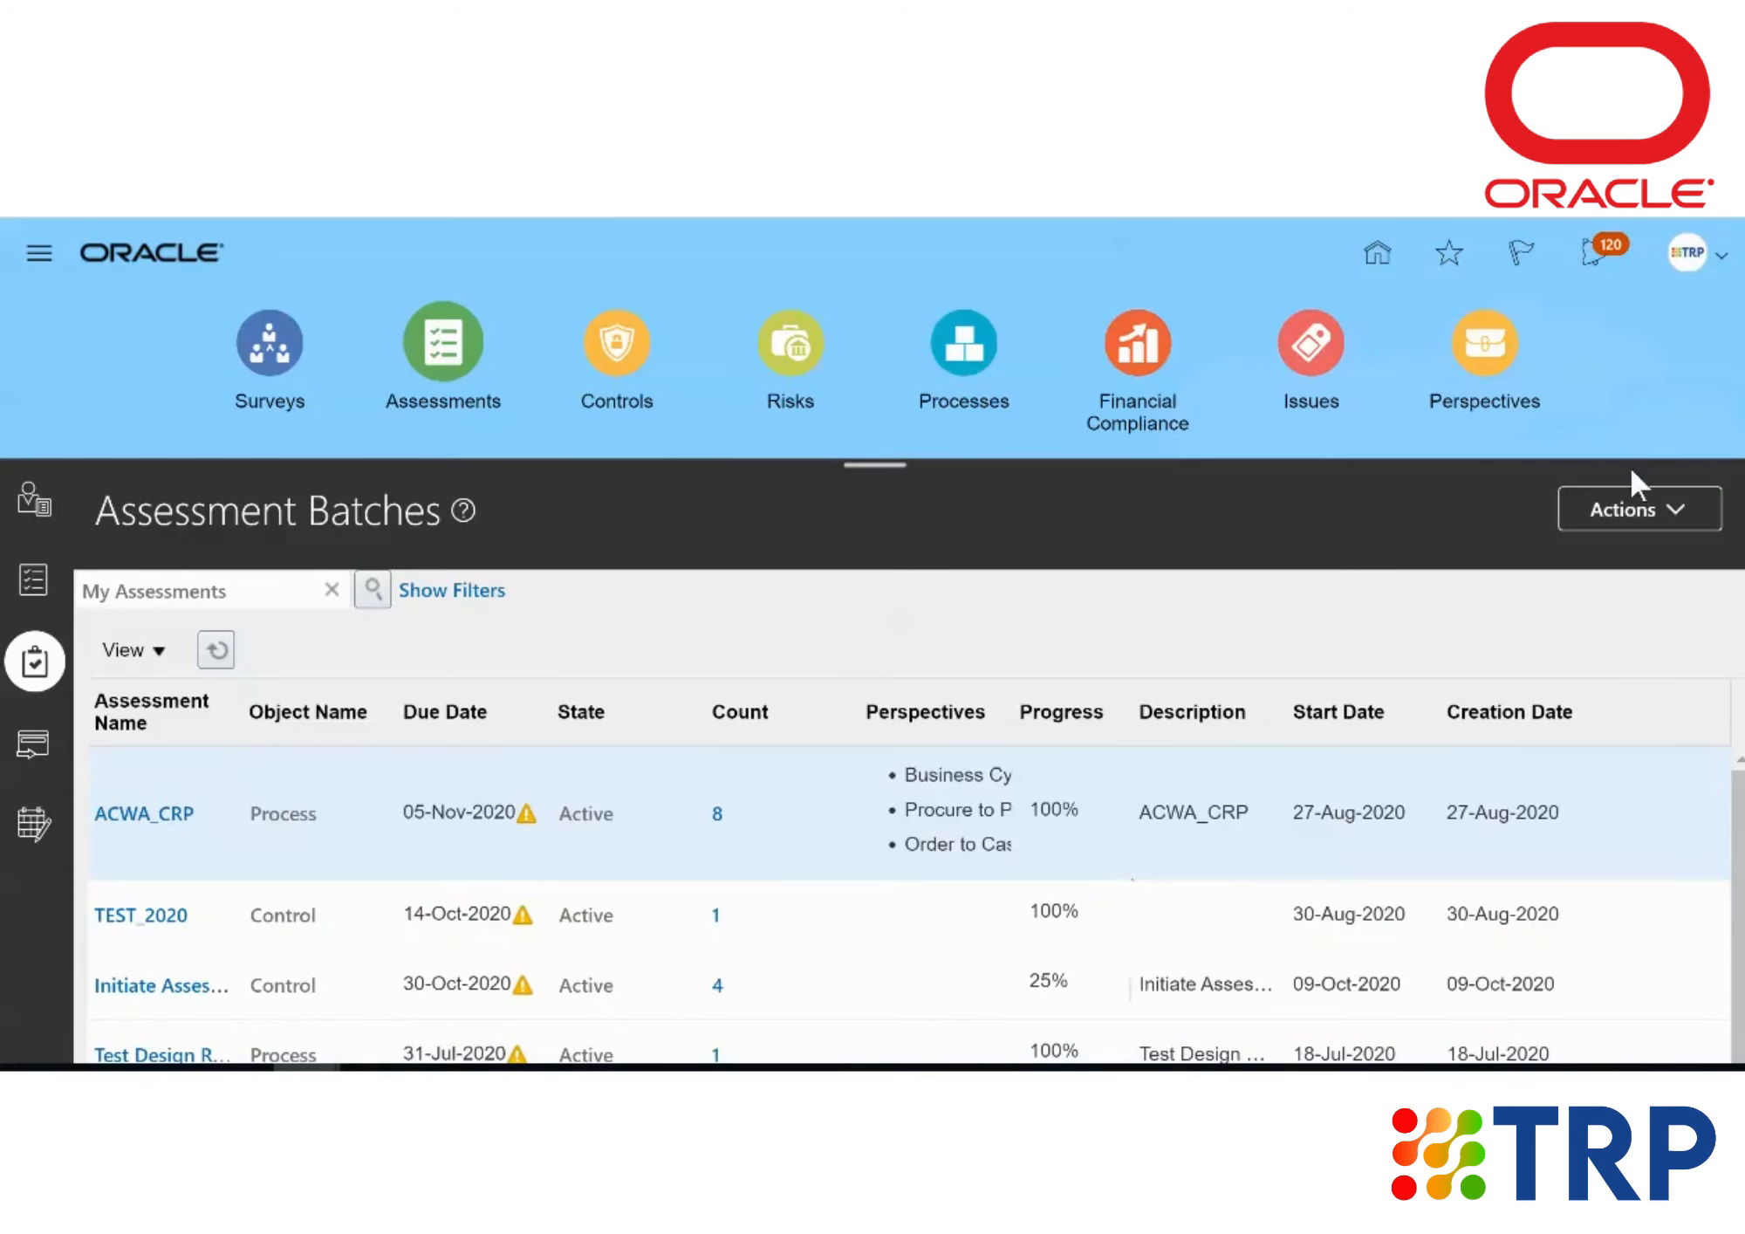
Step: Replace the My Assessments search on the assessment batches list with a search for test-19-feb
scroll(1595, 668, "down", 1)
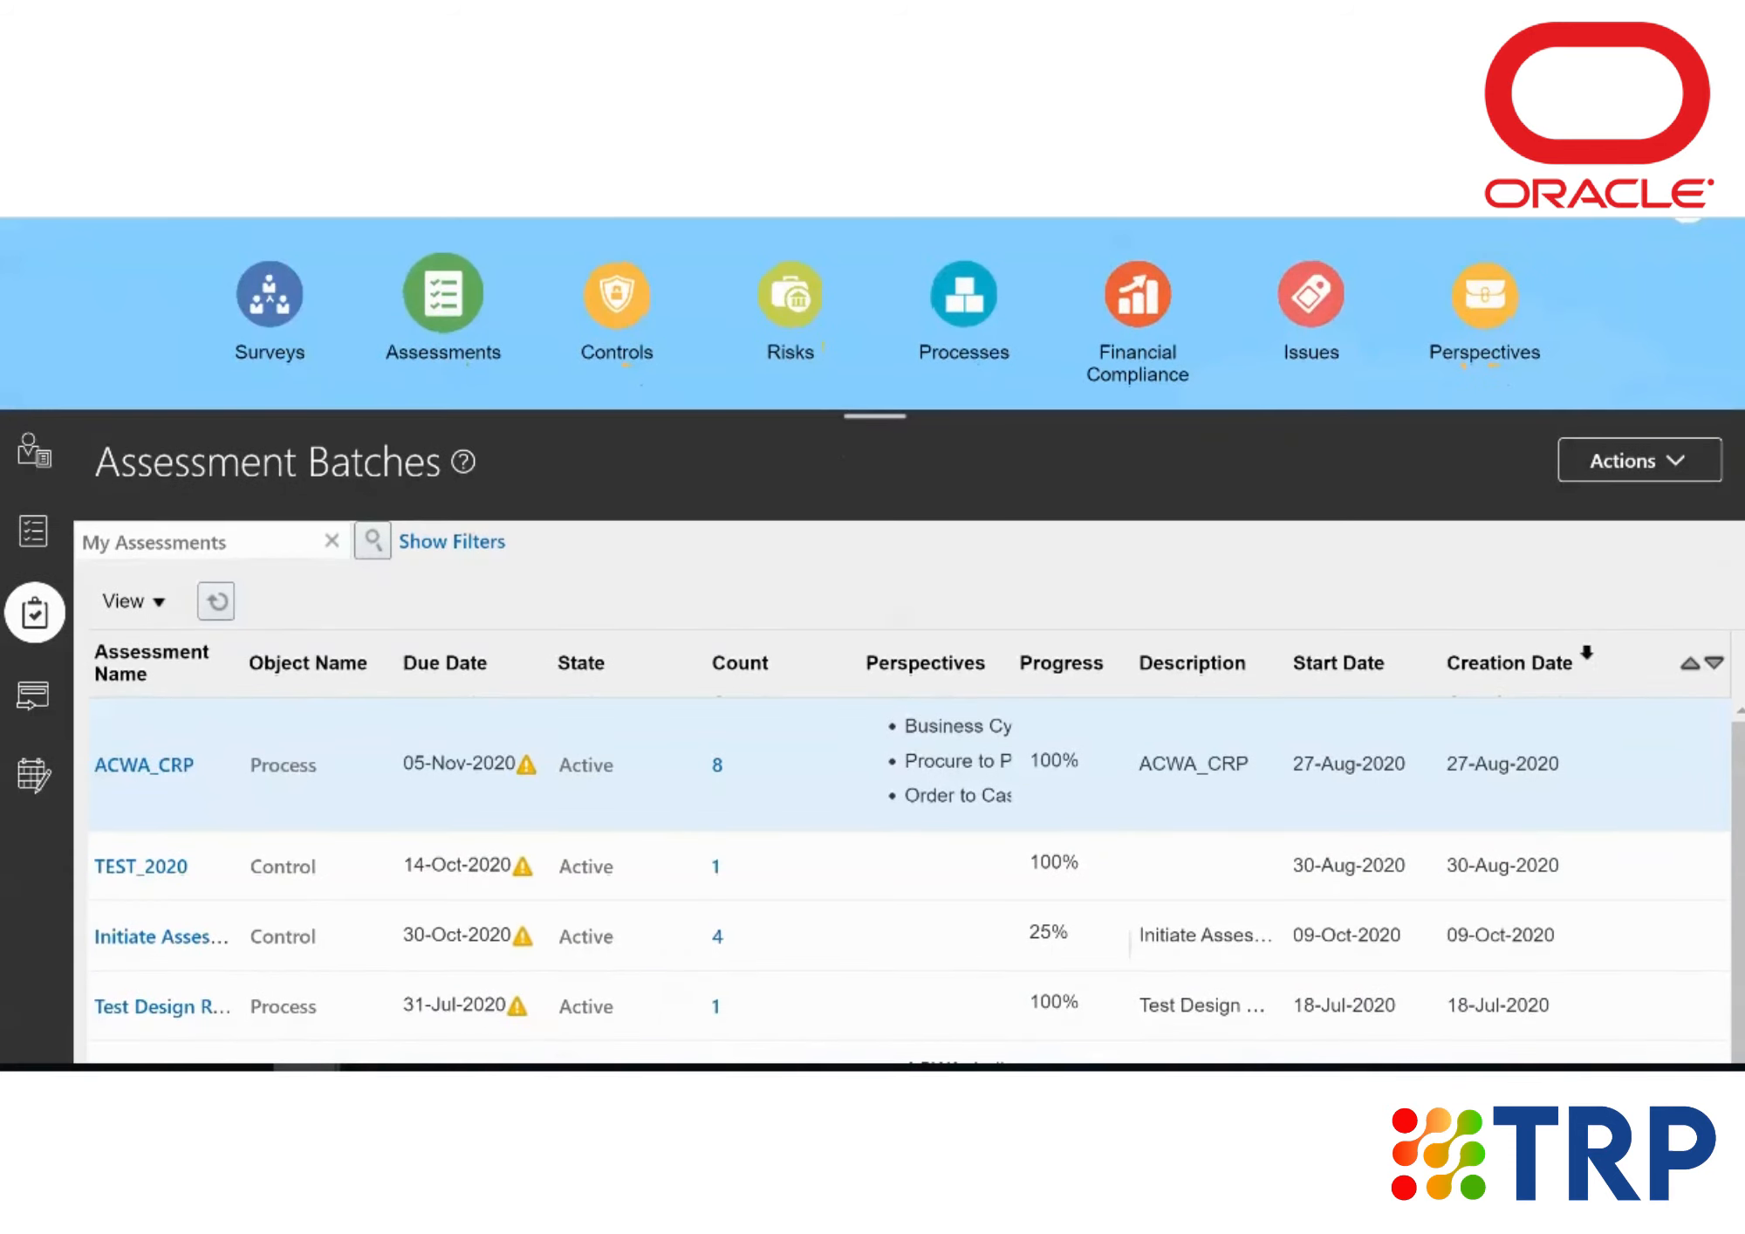
left_click(334, 543)
type("tes")
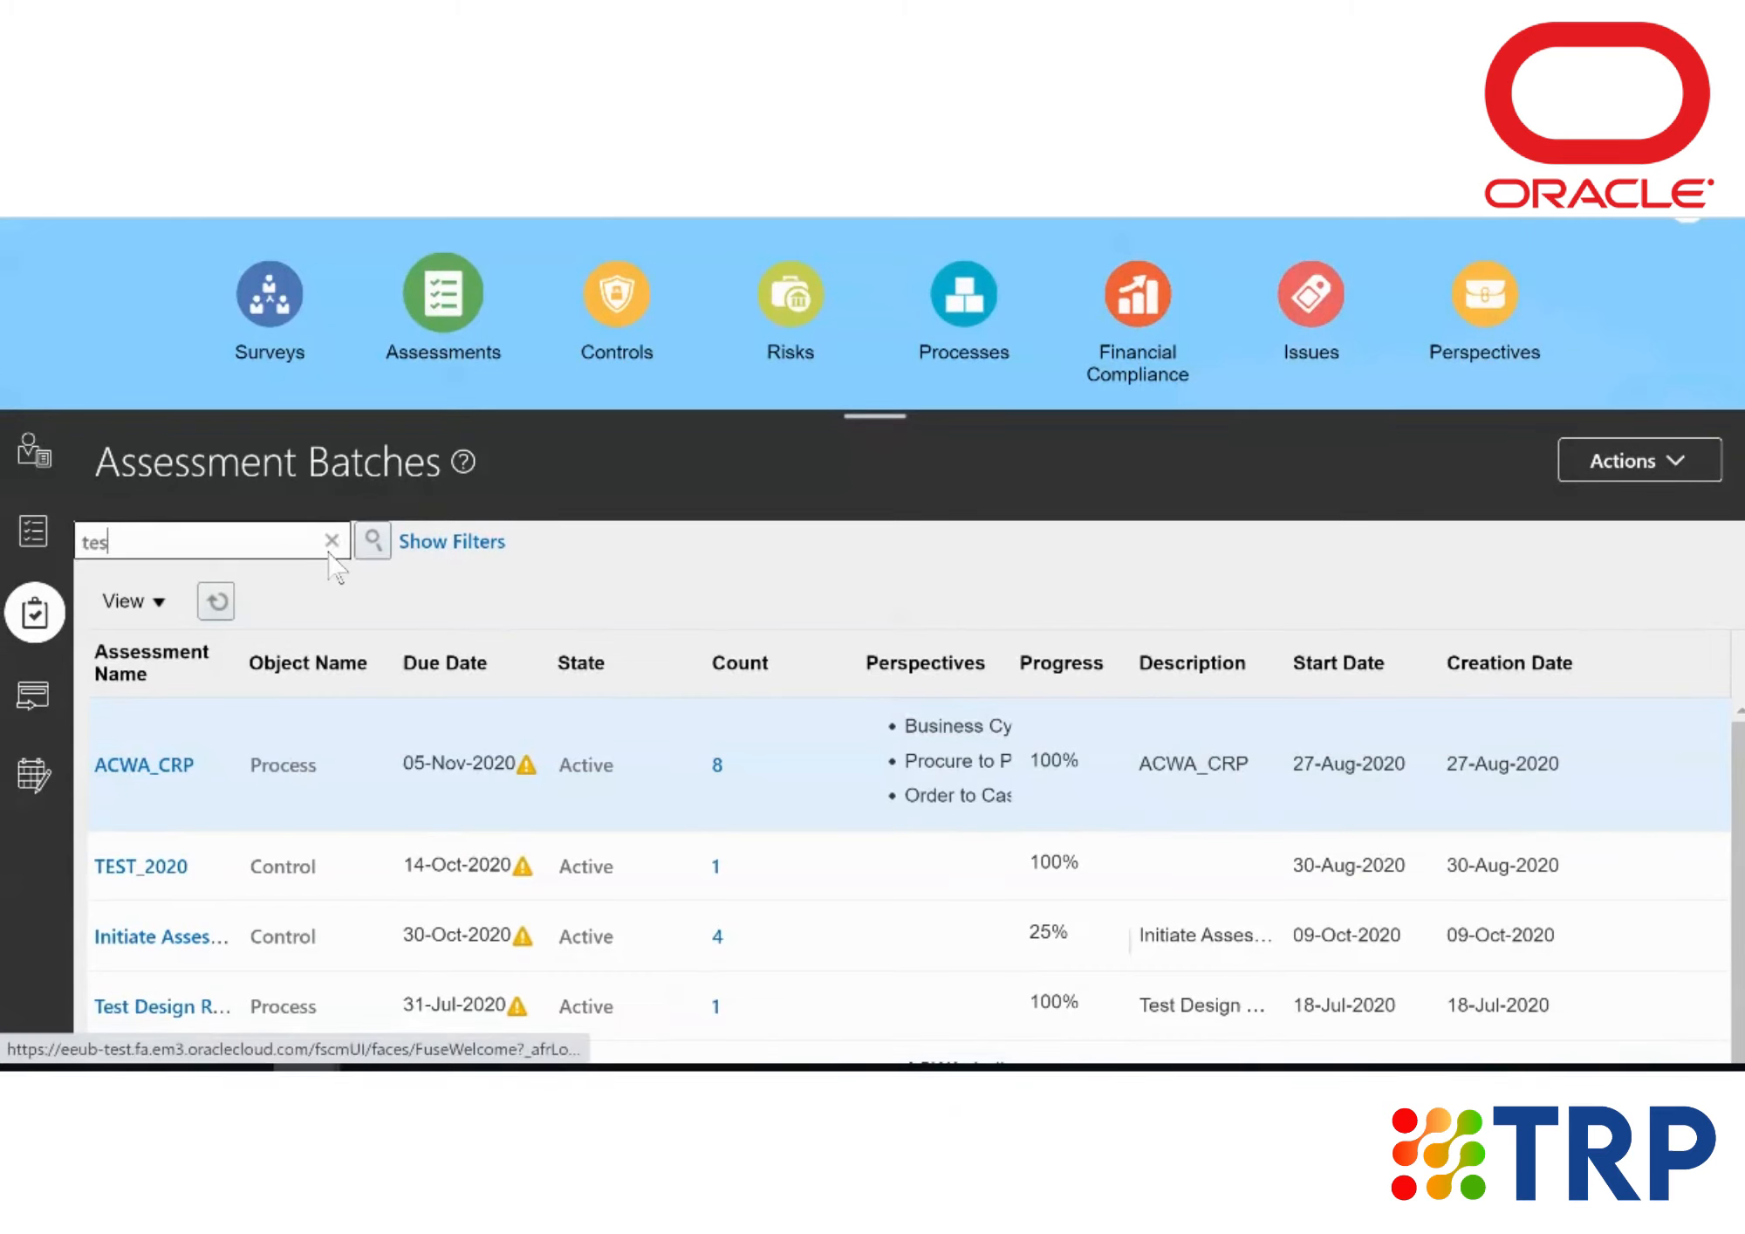
type("t-")
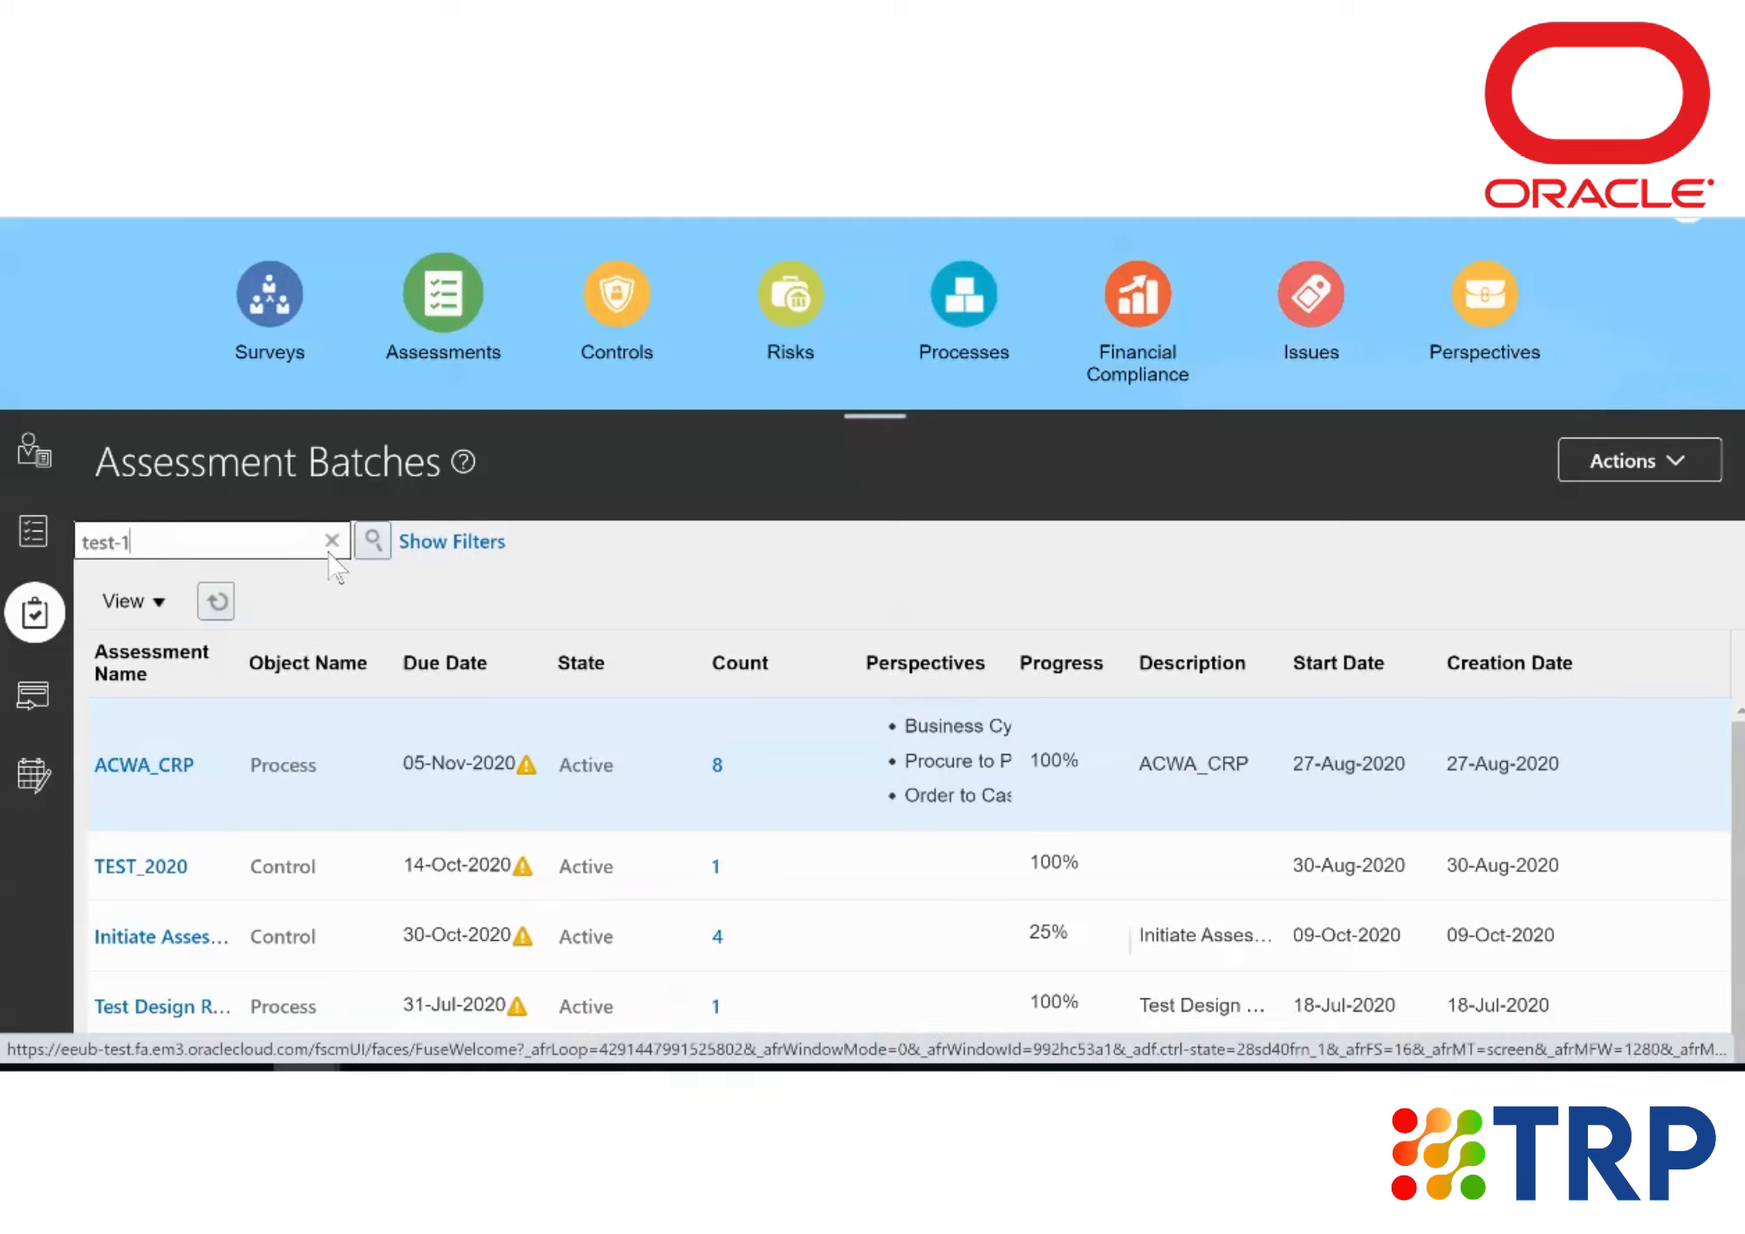
type("19-feb")
left_click(374, 541)
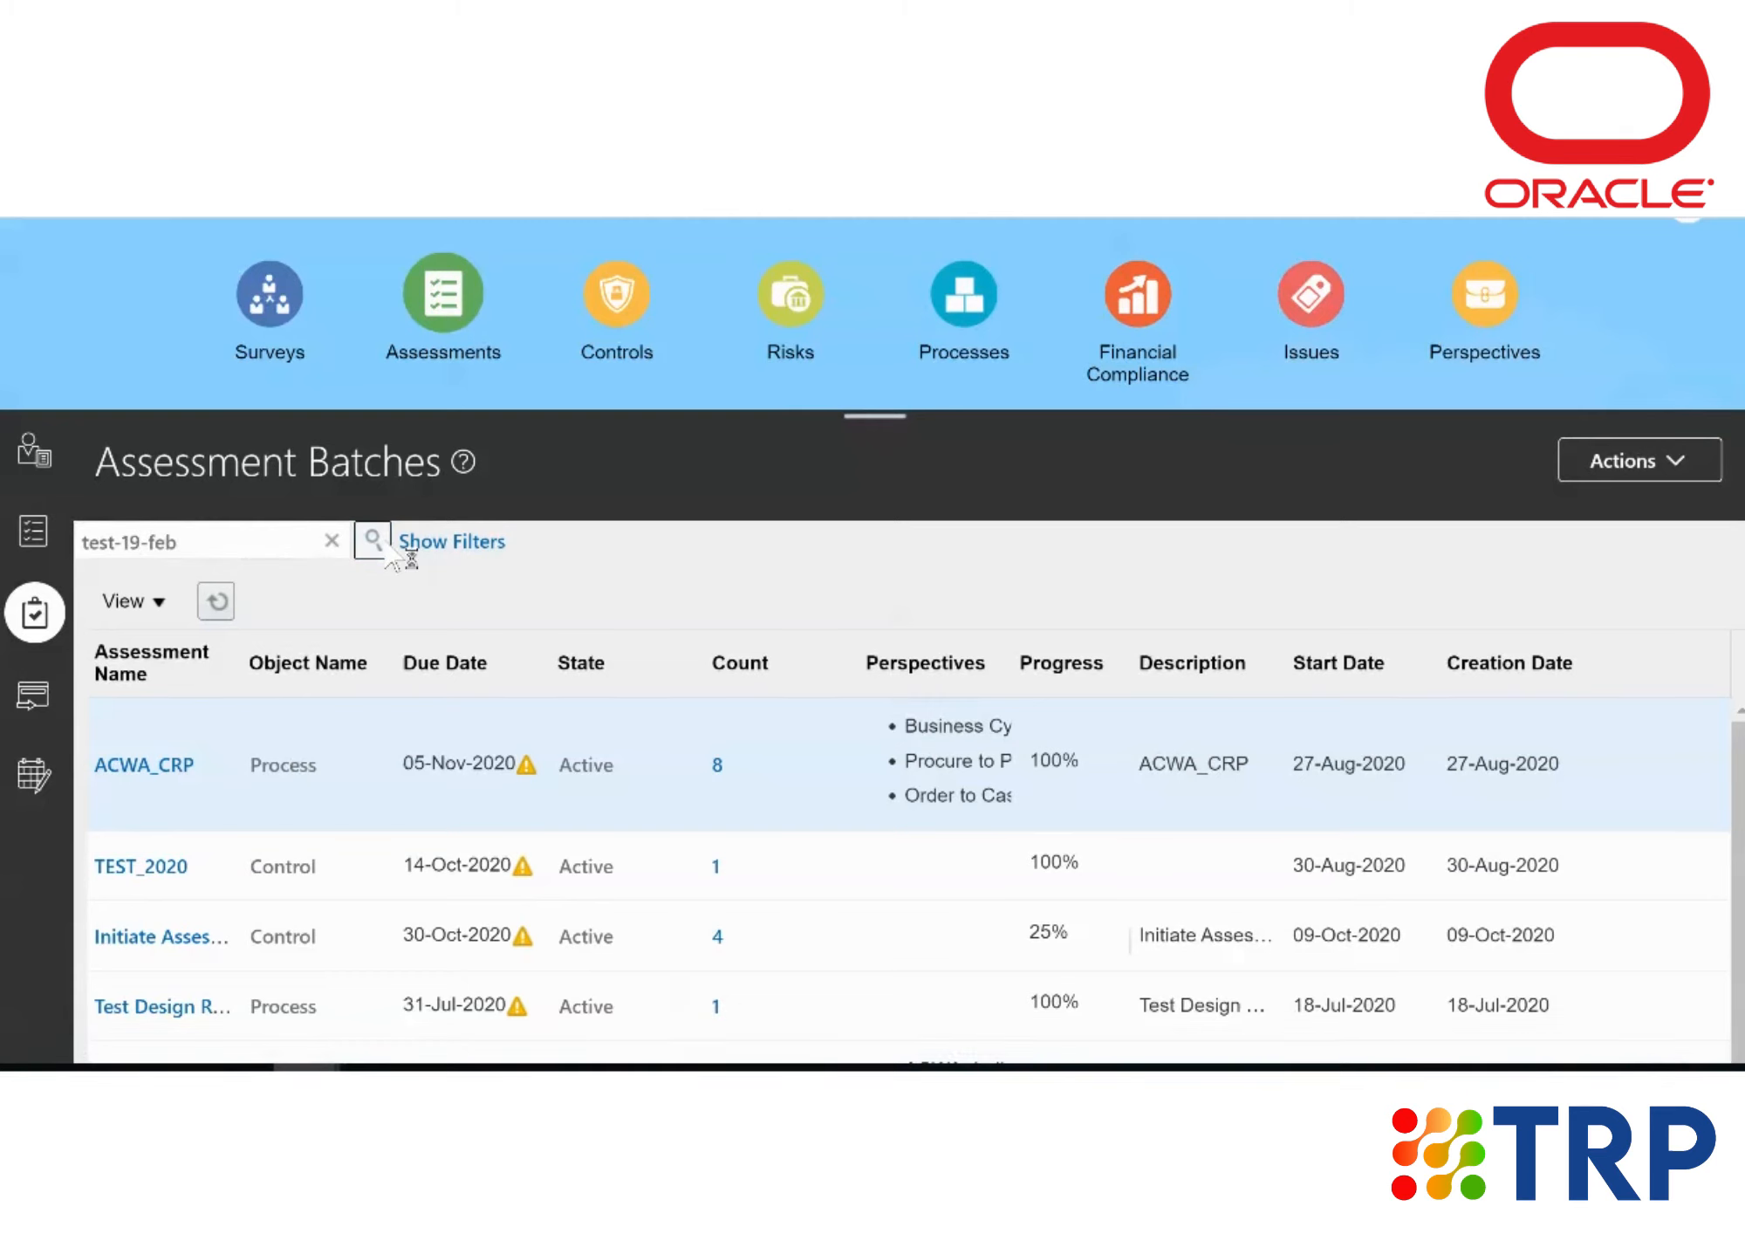